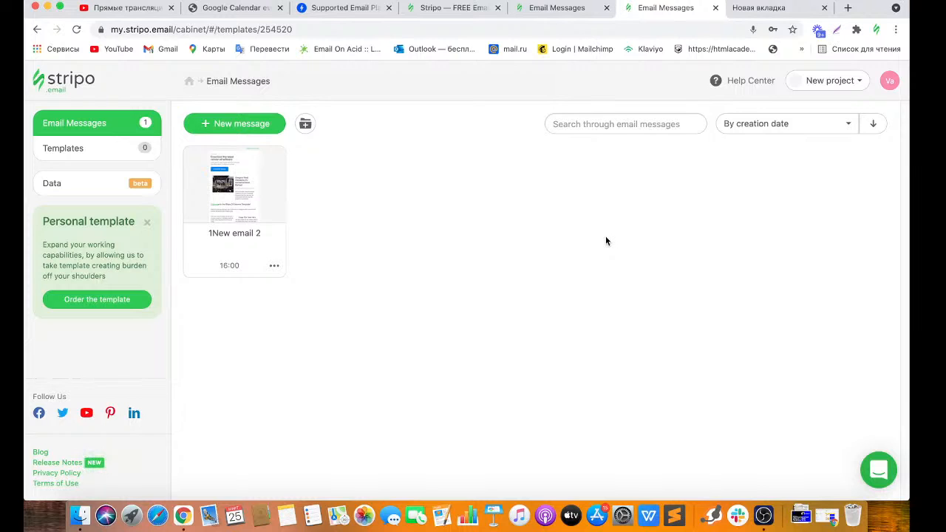
Open the Intercom support chat from the green launcher on the Email Messages page.
{"action": "left_click", "coordinate": [876, 466]}
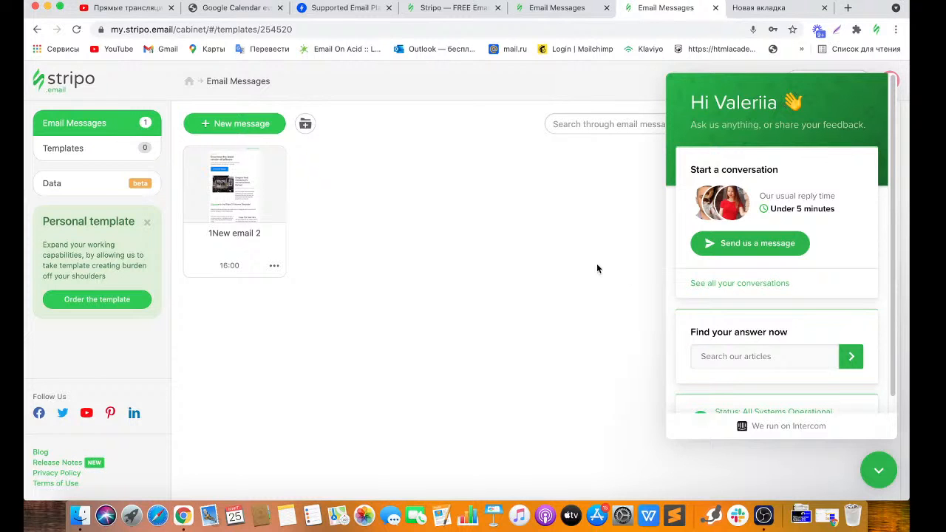
Open Release Notes from the footer of the stripo.email landing page.
{"action": "left_click", "coordinate": [440, 9]}
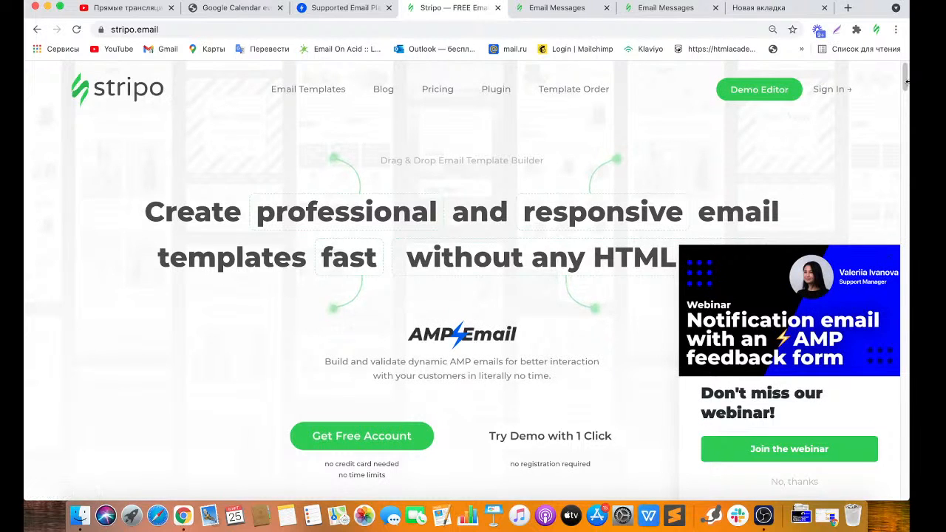
{"action": "left_click_drag", "start_coordinate": [906, 82], "coordinate": [903, 480]}
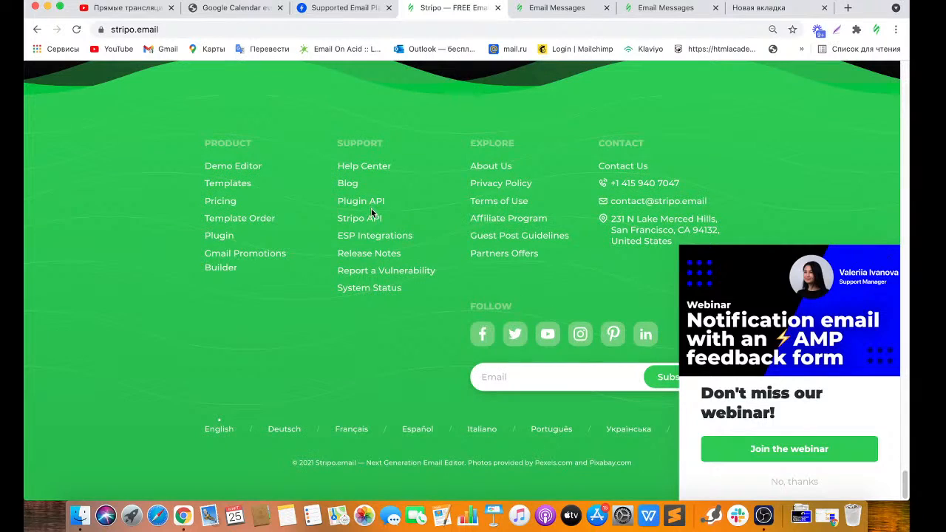
{"action": "left_click", "coordinate": [363, 258]}
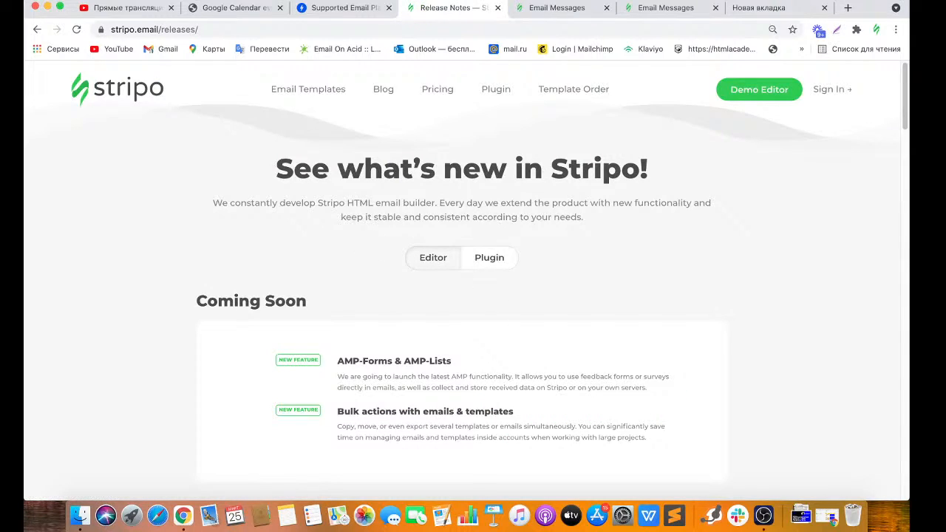
Return to the Email Messages list and close the support chat.
{"action": "left_click", "coordinate": [791, 9]}
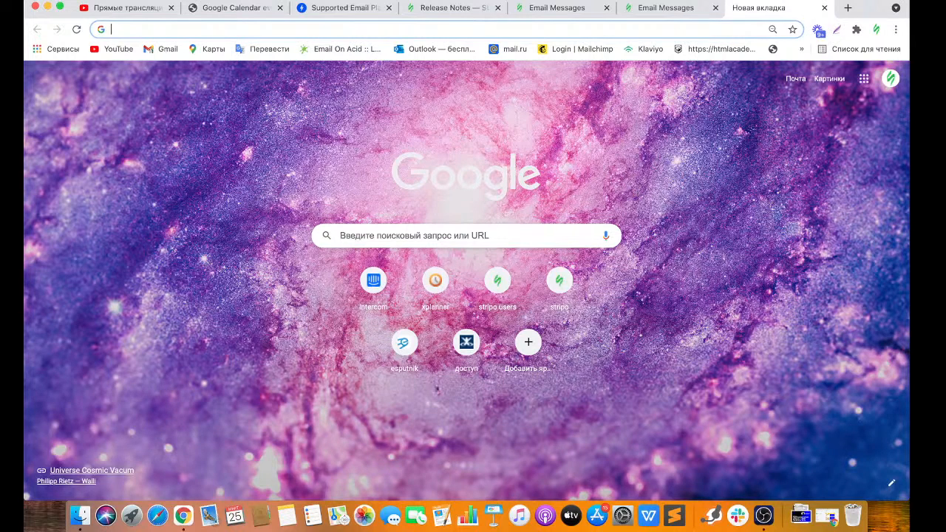
{"action": "left_click", "coordinate": [668, 8]}
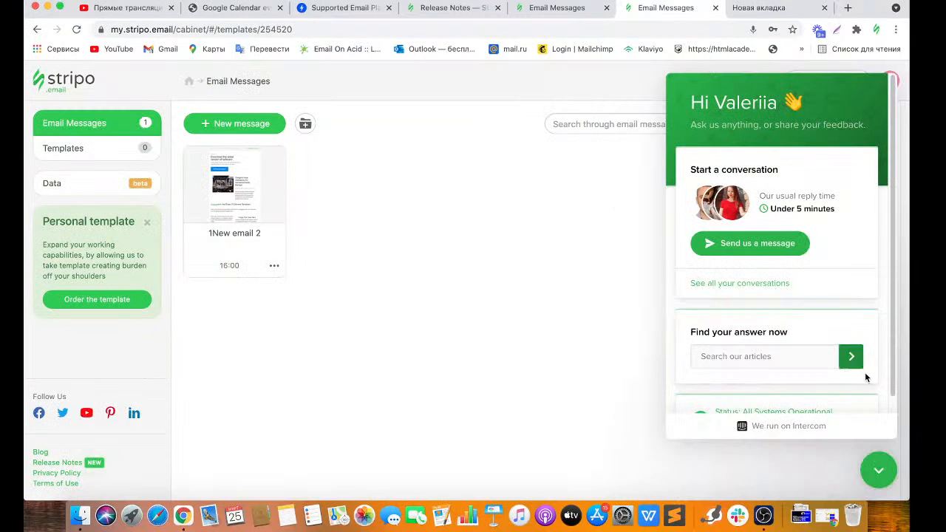
{"action": "left_click", "coordinate": [878, 470]}
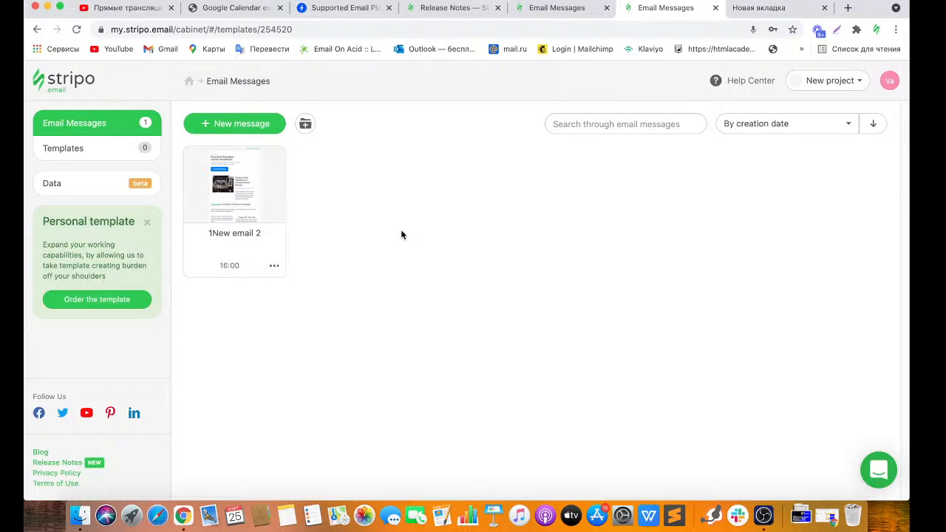
Start a new message from Prepared templates and look through the Type, Season, Feature and Industry filters.
{"action": "left_click", "coordinate": [238, 126]}
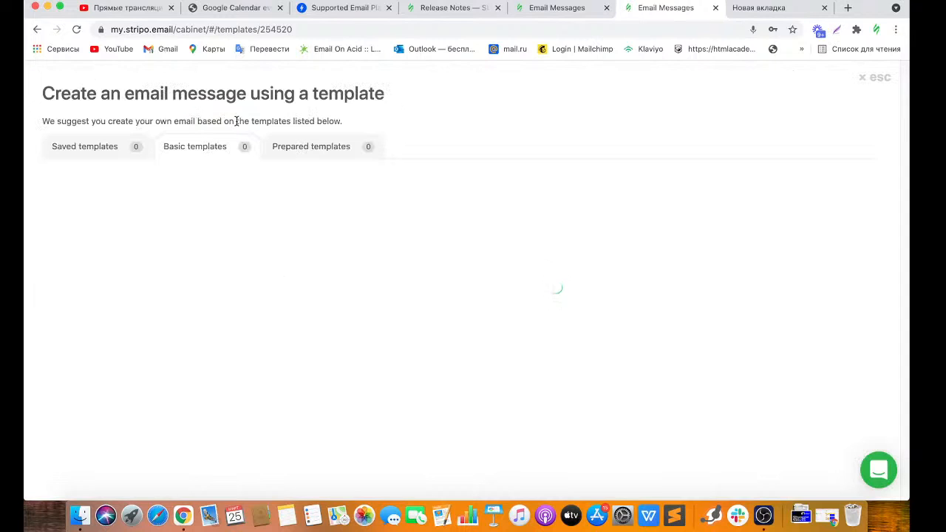
{"action": "left_click", "coordinate": [319, 146]}
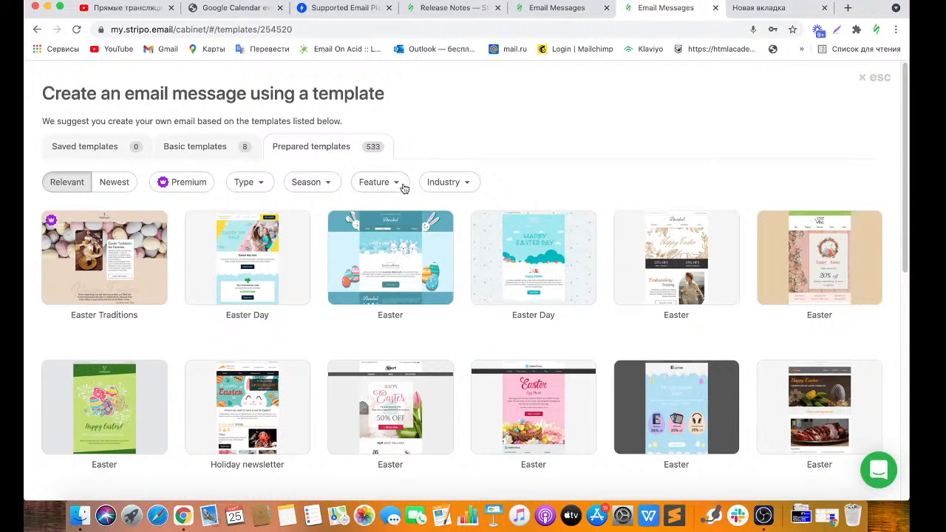
{"action": "left_click", "coordinate": [262, 186]}
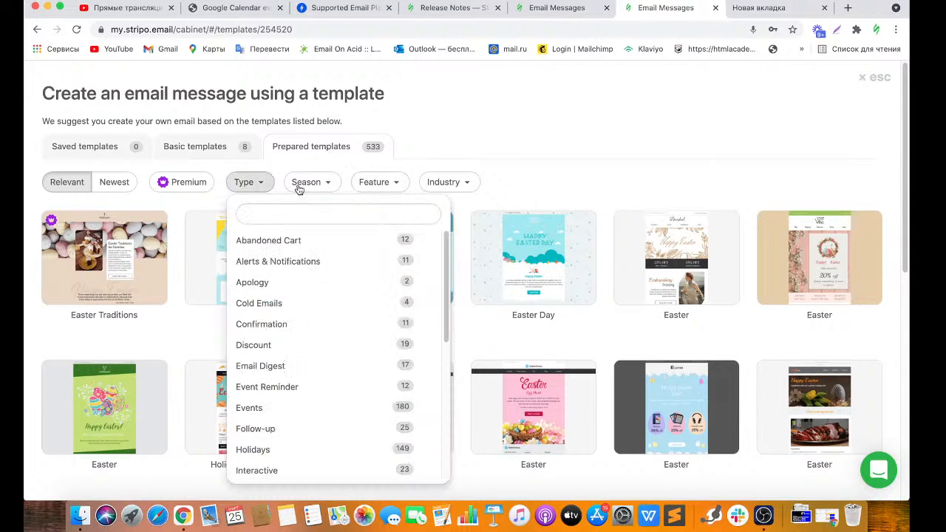
{"action": "left_click", "coordinate": [335, 187]}
{"action": "left_click", "coordinate": [387, 190]}
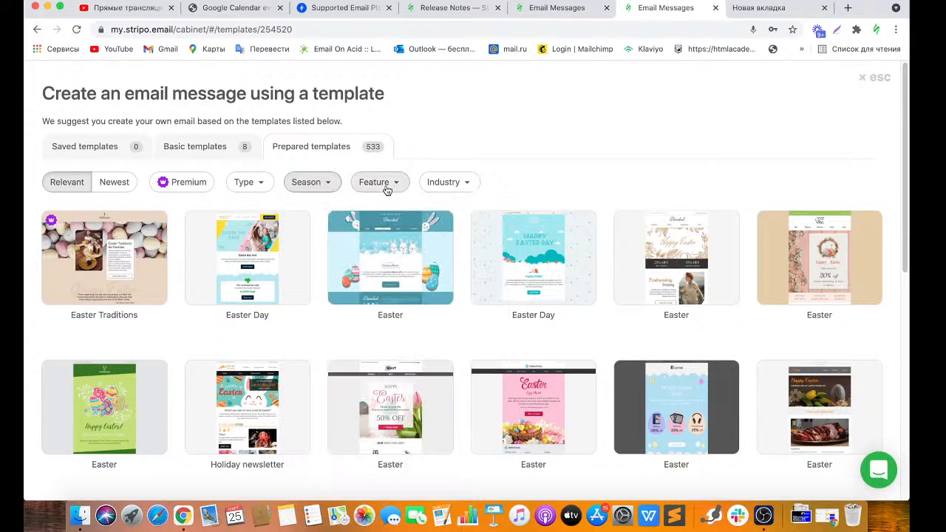
{"action": "left_click", "coordinate": [388, 190]}
{"action": "left_click", "coordinate": [472, 192]}
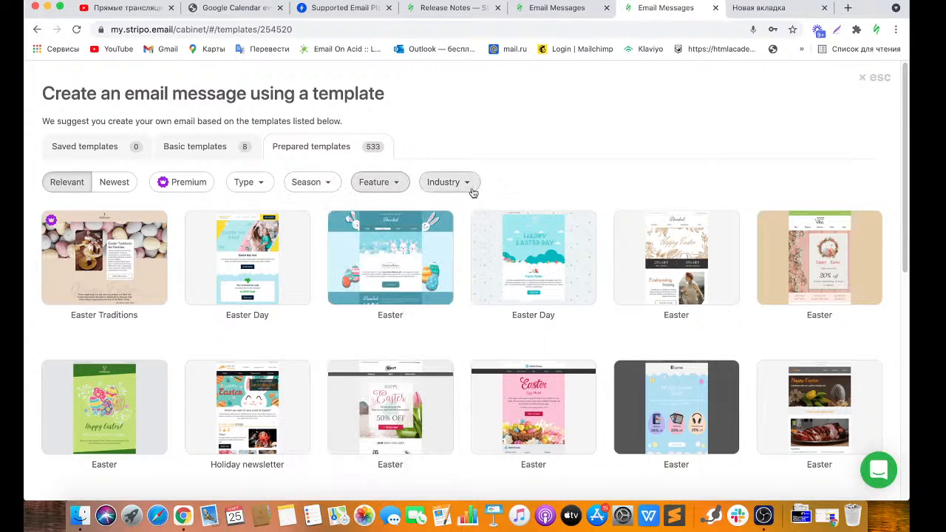
{"action": "left_click", "coordinate": [471, 191]}
{"action": "left_click", "coordinate": [470, 193]}
Filter the templates by the Alerts & Notifications and Product Update types.
{"action": "left_click", "coordinate": [258, 189]}
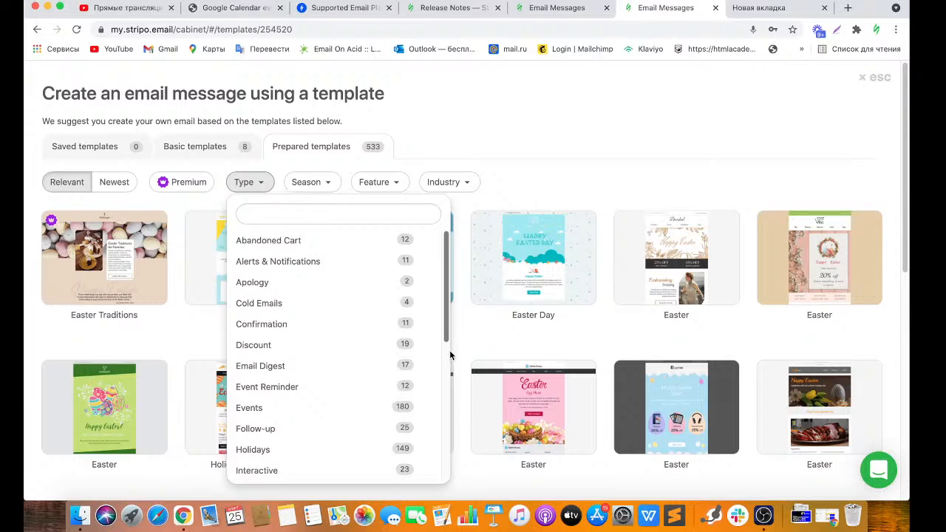
{"action": "left_click", "coordinate": [424, 261]}
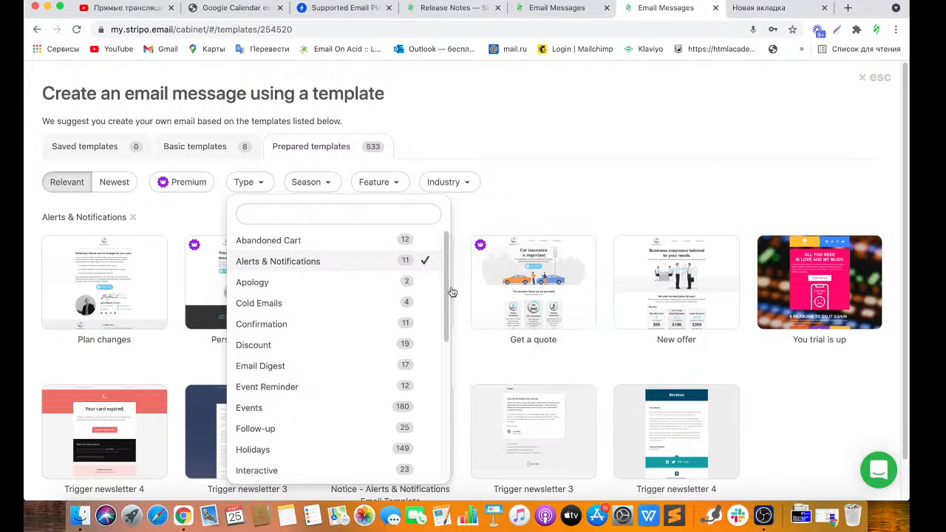
{"action": "scroll", "coordinate": [447, 291], "scroll_direction": "down", "scroll_amount": 1}
{"action": "left_click_drag", "start_coordinate": [447, 295], "coordinate": [450, 390]}
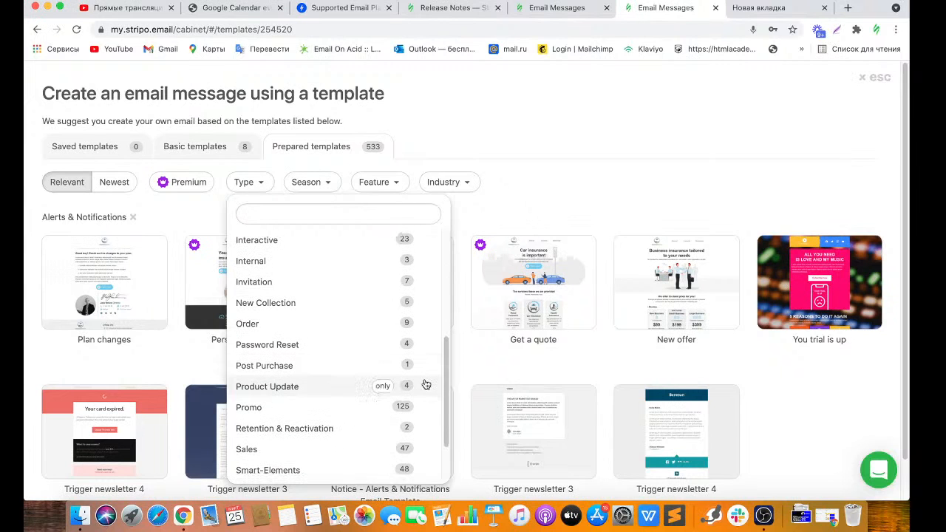
{"action": "left_click", "coordinate": [426, 385]}
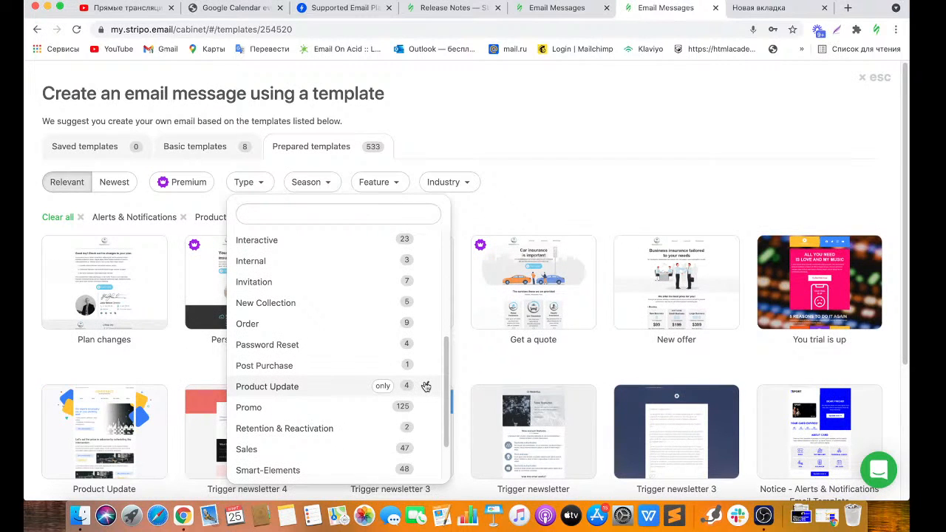
{"action": "left_click", "coordinate": [554, 205]}
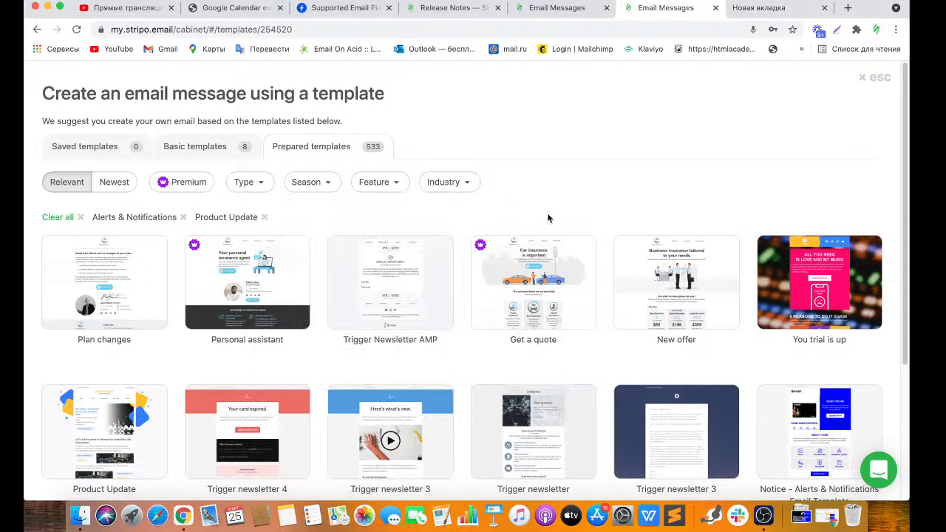
{"action": "mouse_move", "coordinate": [555, 316]}
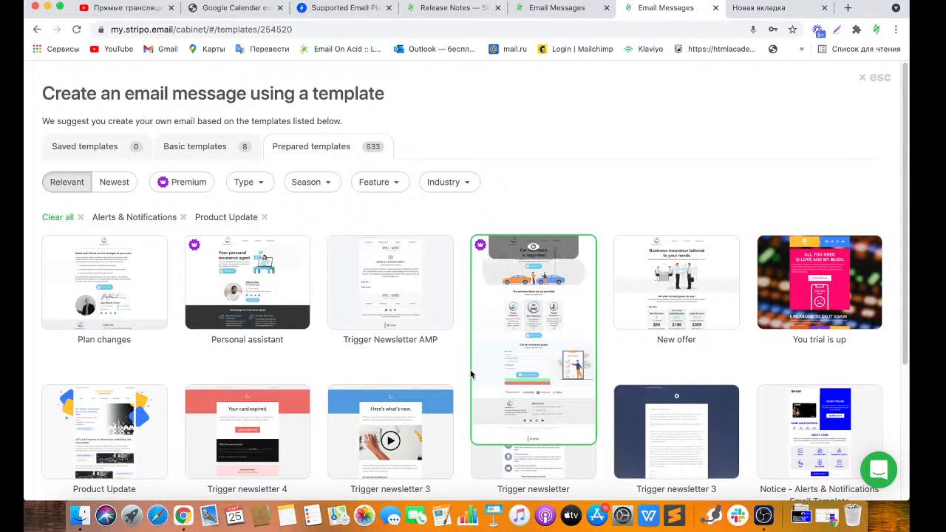
{"action": "mouse_move", "coordinate": [546, 243]}
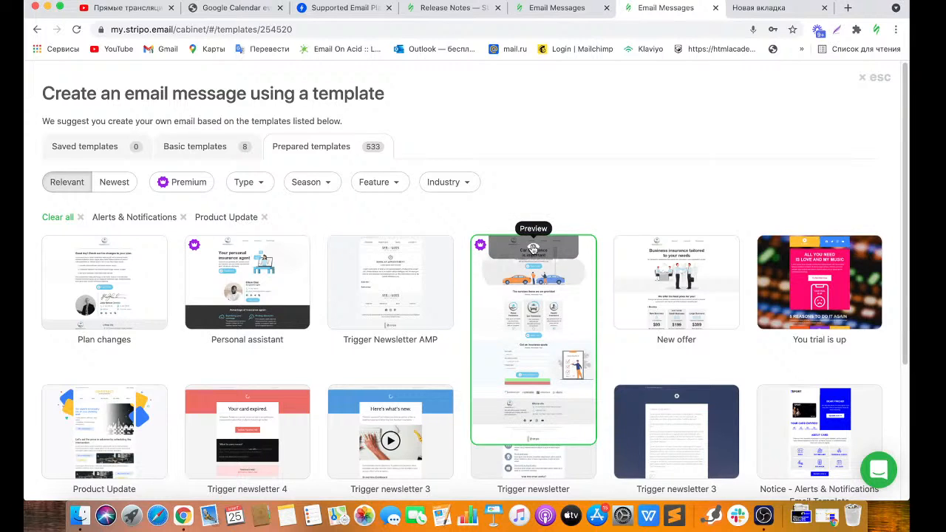
{"action": "left_click", "coordinate": [532, 248]}
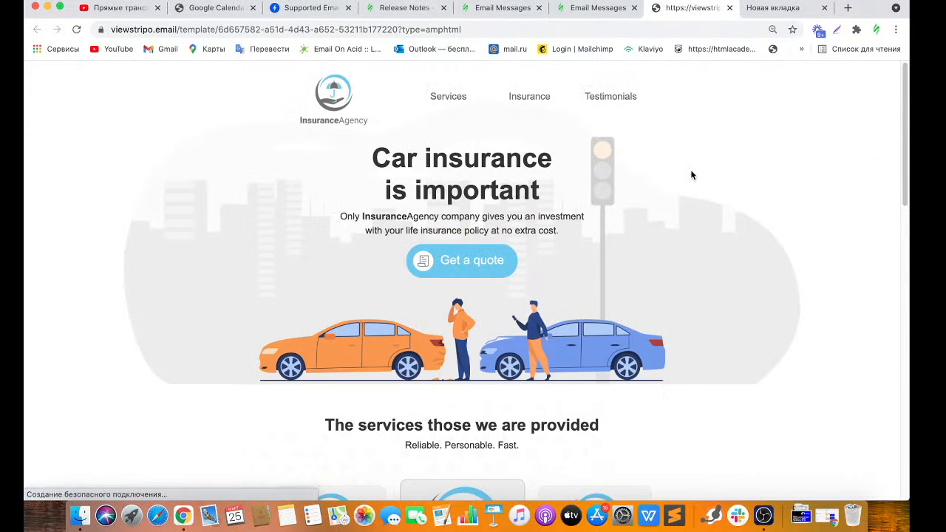
{"action": "left_click_drag", "start_coordinate": [905, 205], "coordinate": [894, 178]}
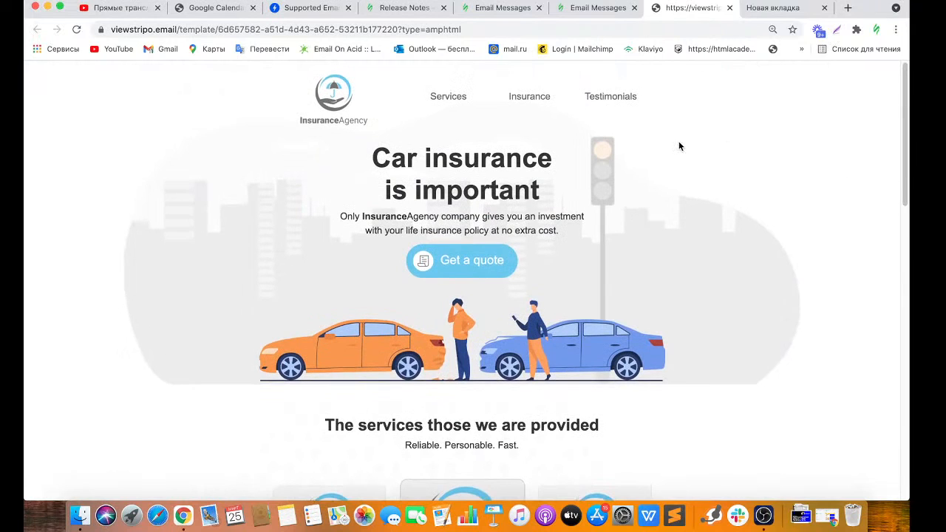
{"action": "left_click", "coordinate": [728, 9]}
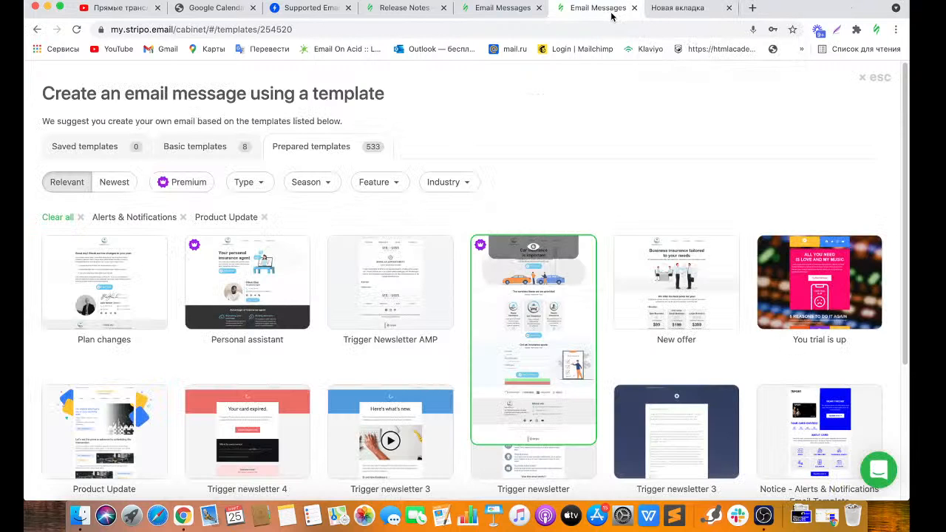
{"action": "left_click_drag", "start_coordinate": [906, 165], "coordinate": [903, 293]}
{"action": "mouse_move", "coordinate": [819, 255]}
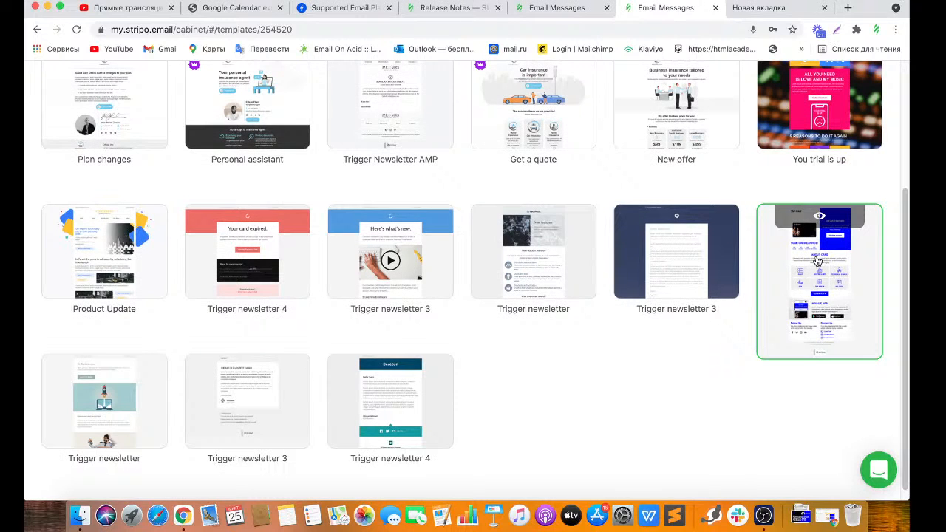
Open the Notice – Alerts & Notifications card-expiry template in the Template editor.
{"action": "left_click", "coordinate": [817, 261]}
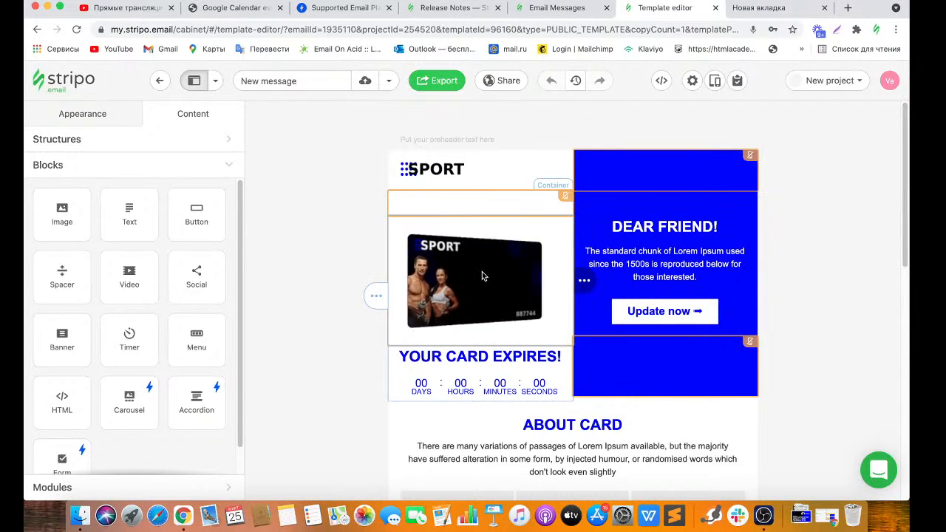
Replace the SPORT logo with the ABC school logo uploaded from the Webinar folder.
{"action": "left_click", "coordinate": [457, 169]}
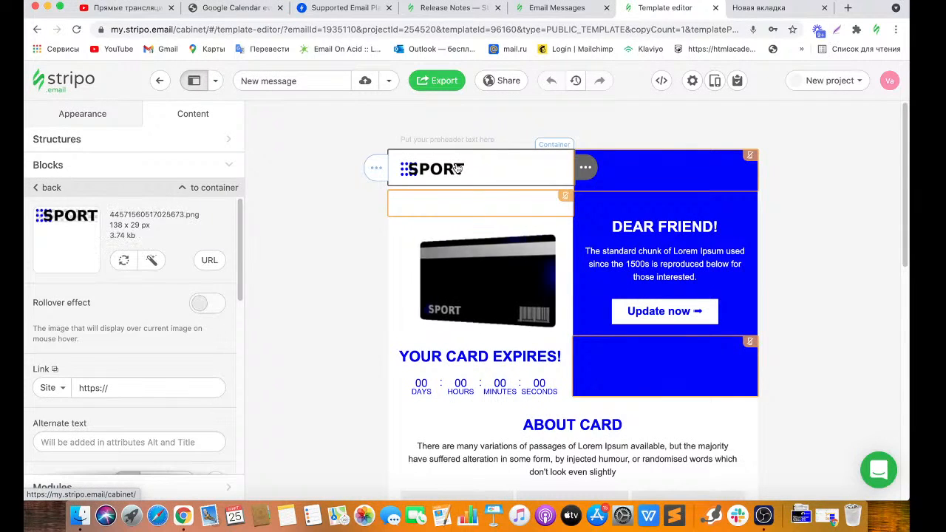
{"action": "left_click", "coordinate": [122, 260]}
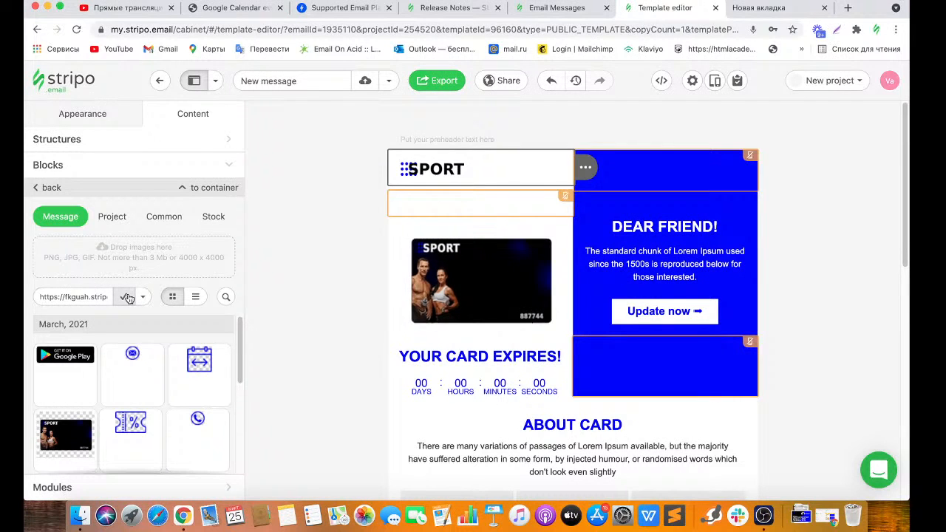
{"action": "left_click", "coordinate": [142, 272]}
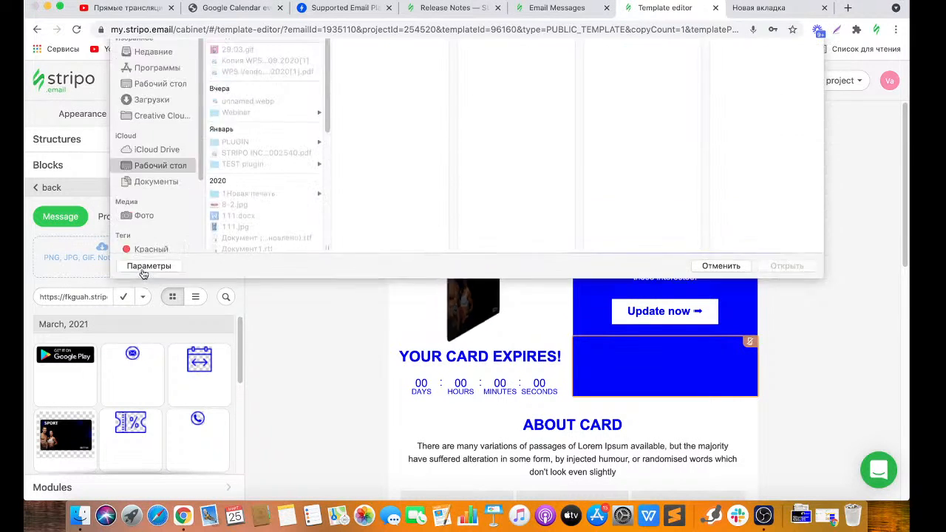
{"action": "left_click", "coordinate": [236, 148]}
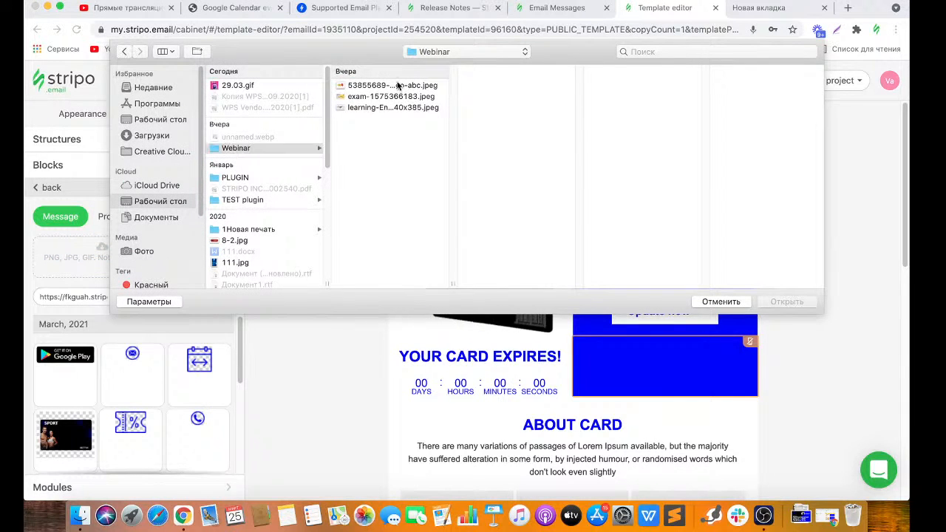
{"action": "left_click", "coordinate": [396, 85]}
{"action": "left_click", "coordinate": [786, 301]}
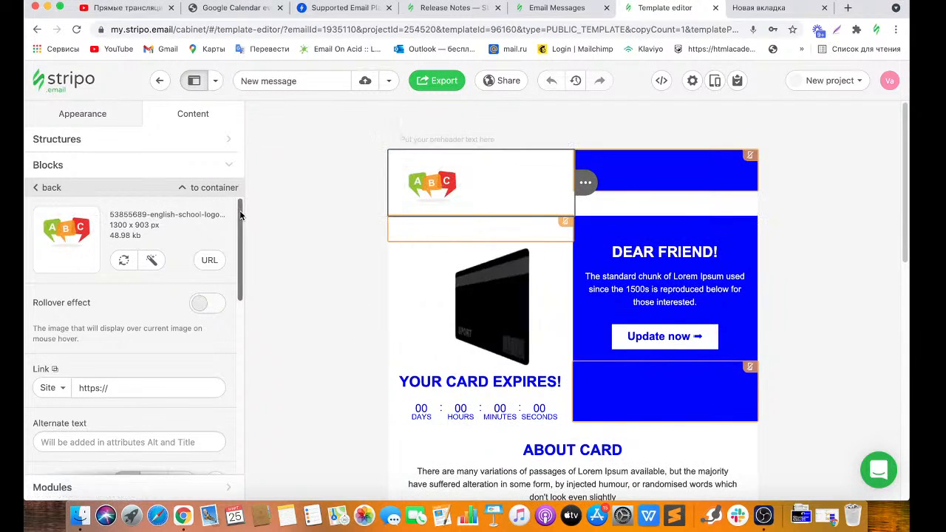
Increase the ABC logo size to 158 px and set centre alignment.
{"action": "left_click_drag", "start_coordinate": [239, 213], "coordinate": [239, 311]}
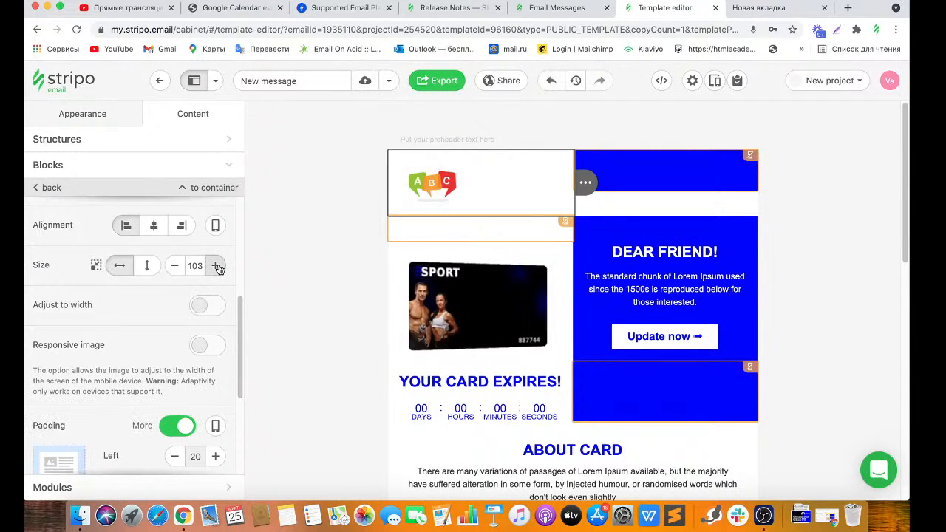
{"action": "left_click", "coordinate": [216, 266]}
{"action": "left_click", "coordinate": [216, 266]}
{"action": "left_click", "coordinate": [216, 266]}
{"action": "left_click", "coordinate": [217, 266]}
{"action": "left_click", "coordinate": [217, 266]}
{"action": "left_click", "coordinate": [217, 266]}
{"action": "left_click", "coordinate": [217, 266]}
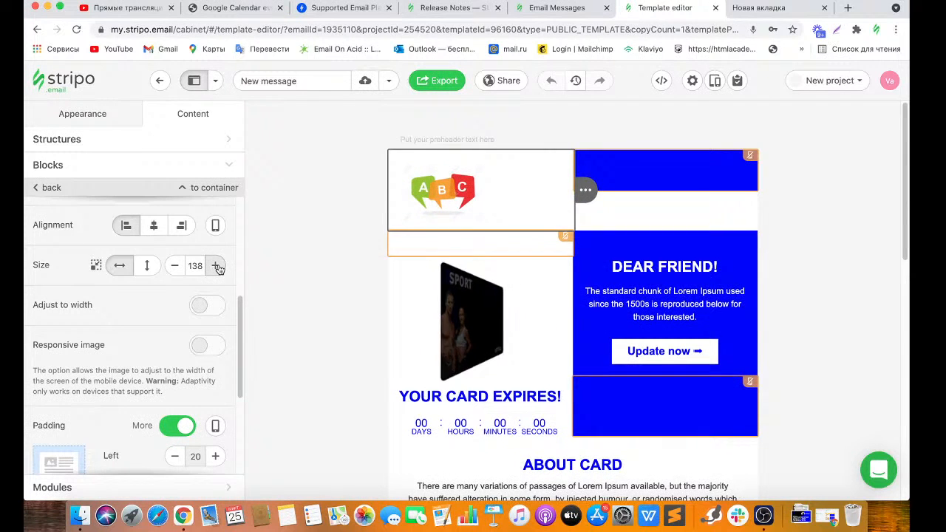
{"action": "left_click", "coordinate": [217, 266]}
{"action": "left_click", "coordinate": [217, 266]}
{"action": "left_click", "coordinate": [216, 266]}
{"action": "left_click", "coordinate": [217, 266]}
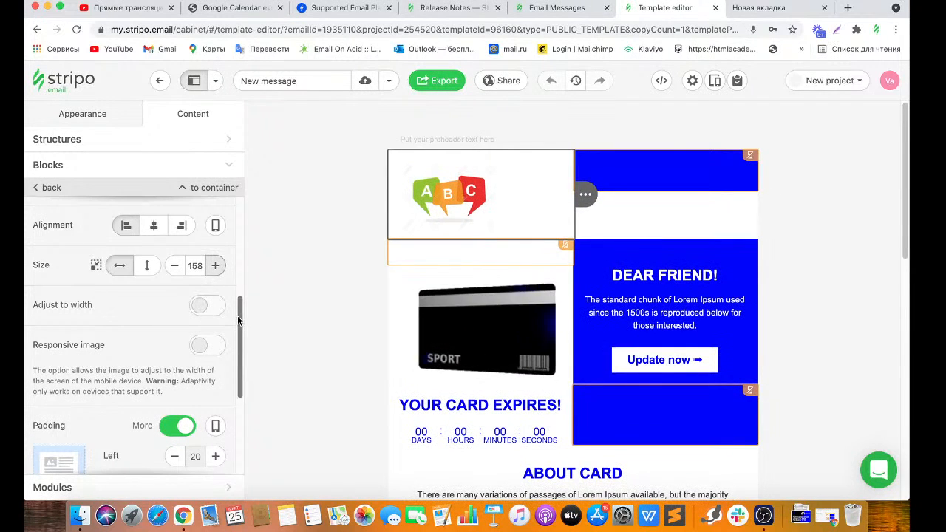
{"action": "scroll", "coordinate": [147, 296], "scroll_direction": "up", "scroll_amount": 2}
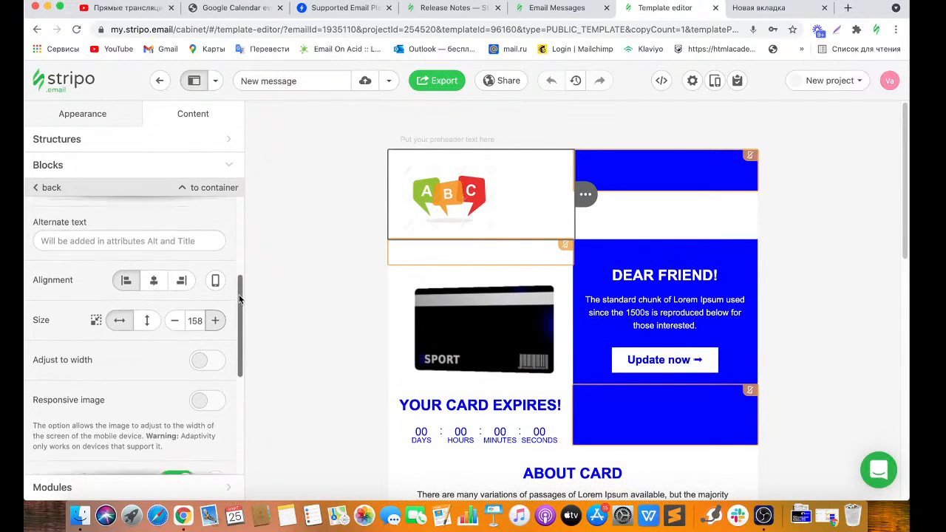
{"action": "left_click", "coordinate": [145, 288]}
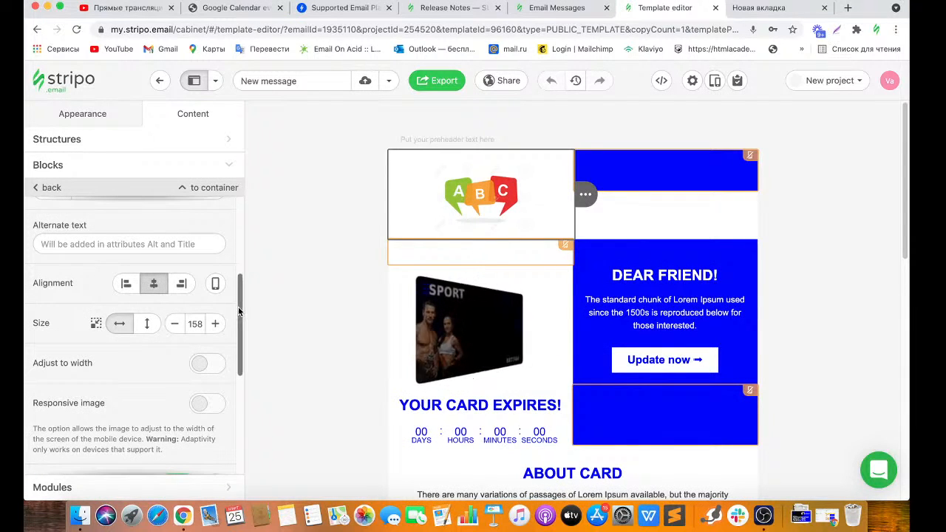
{"action": "scroll", "coordinate": [245, 357], "scroll_direction": "down", "scroll_amount": 4}
{"action": "scroll", "coordinate": [245, 357], "scroll_direction": "up", "scroll_amount": 8}
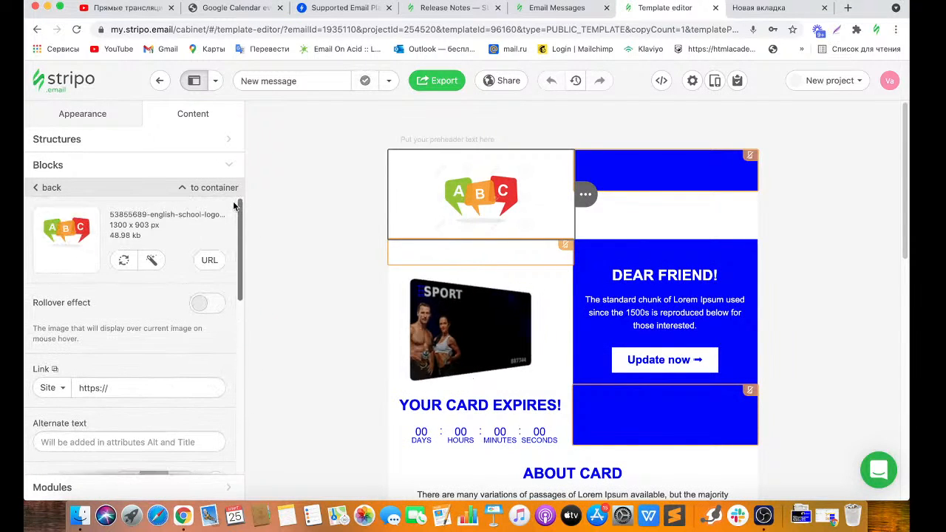
{"action": "left_click", "coordinate": [114, 388]}
{"action": "left_click", "coordinate": [158, 399]}
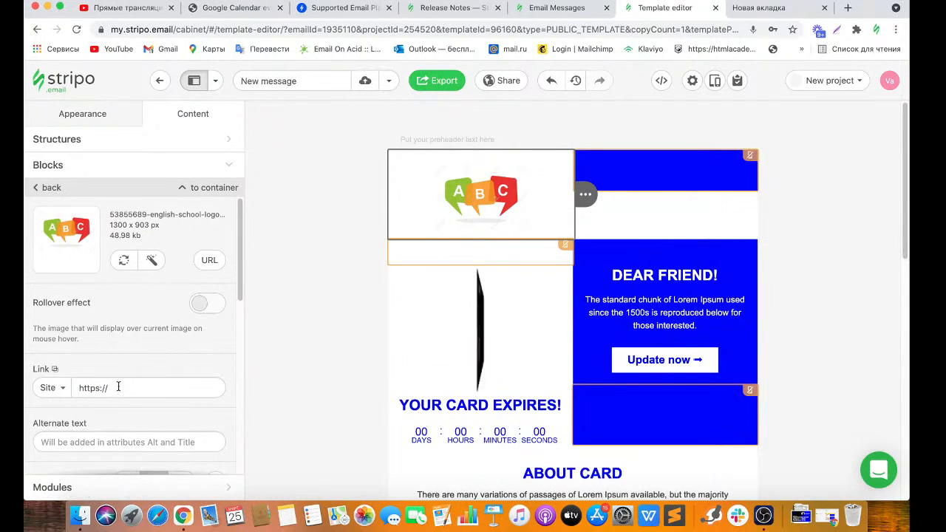
{"action": "left_click", "coordinate": [666, 170]}
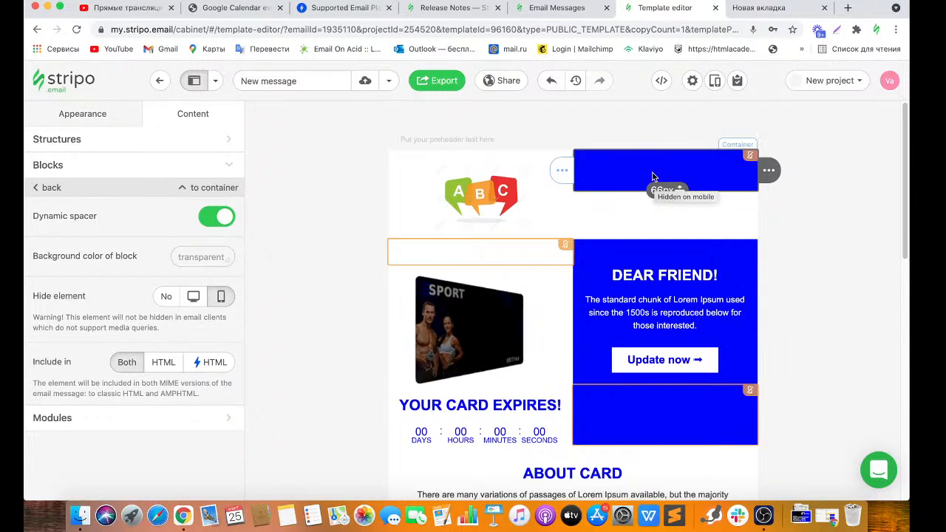
Drop a Spacer block into the blue top-right header cell and enable Dynamic spacer.
{"action": "left_click", "coordinate": [181, 165]}
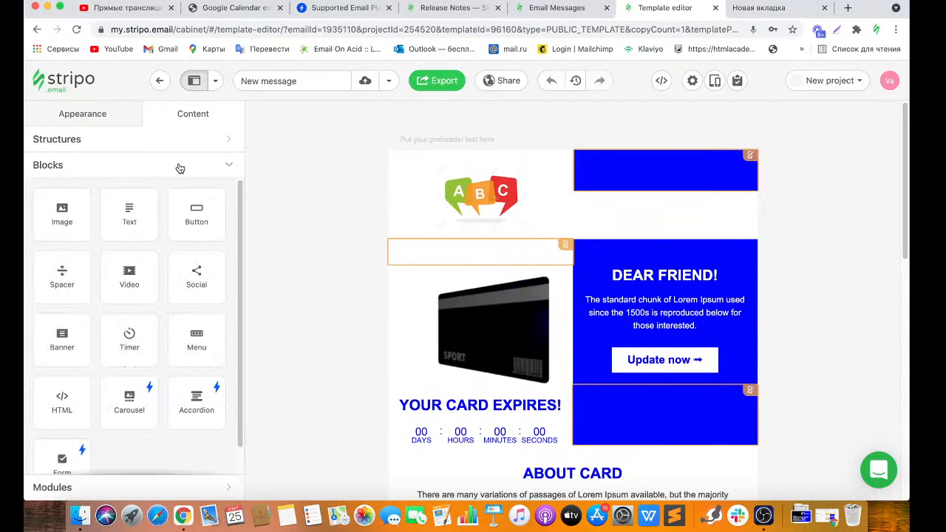
{"action": "left_click_drag", "start_coordinate": [57, 280], "coordinate": [675, 189]}
{"action": "left_click", "coordinate": [676, 204]}
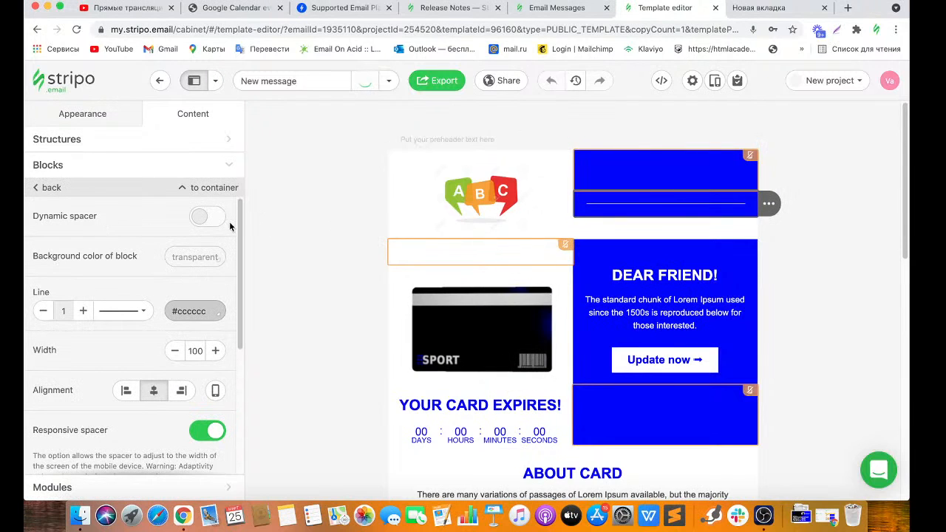
{"action": "left_click", "coordinate": [219, 218]}
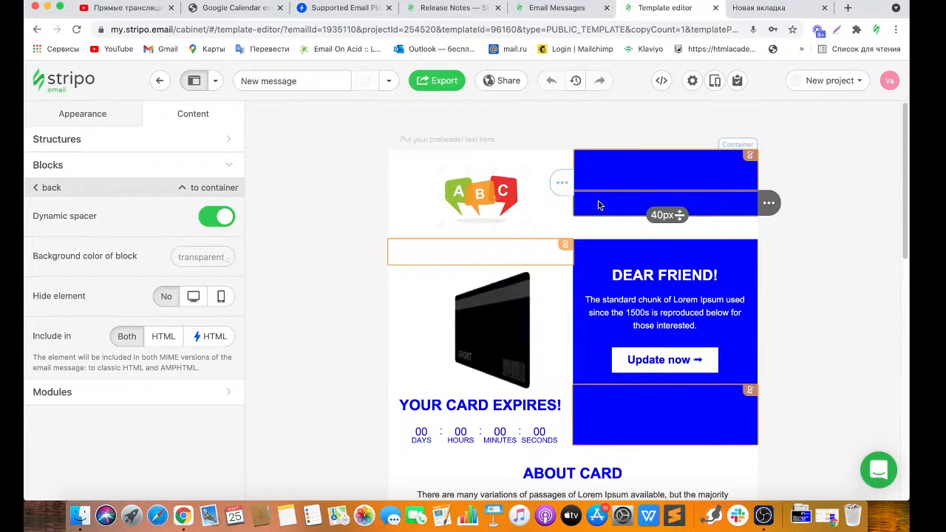
Clear the spacer's background colour and stretch it to about 78 px tall.
{"action": "left_click", "coordinate": [188, 257]}
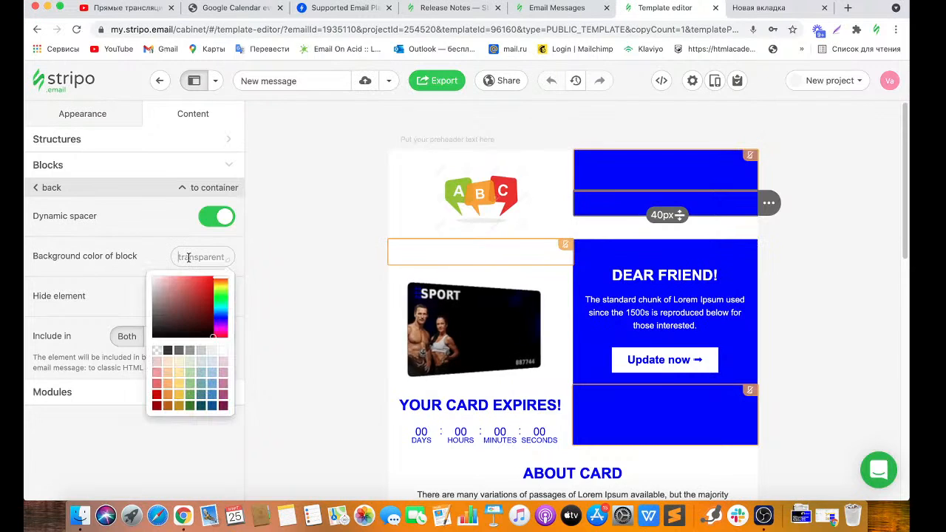
{"action": "left_click", "coordinate": [223, 373]}
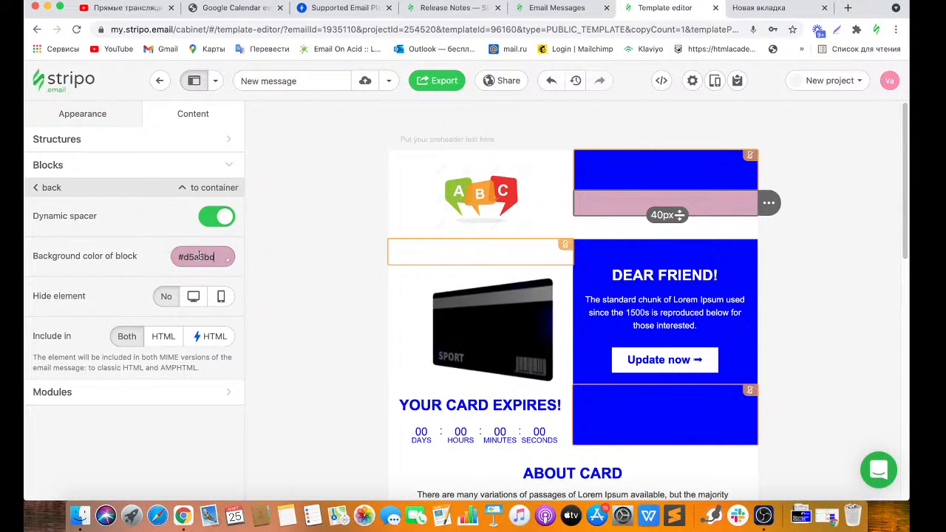
{"action": "left_click_drag", "start_coordinate": [215, 256], "coordinate": [157, 257]}
{"action": "key", "text": "BackSpace"}
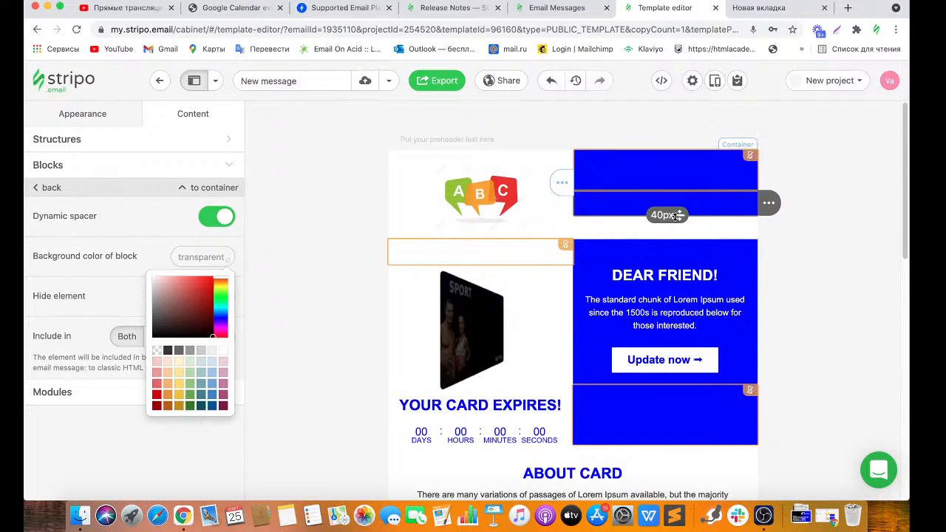
{"action": "left_click_drag", "start_coordinate": [678, 215], "coordinate": [678, 237]}
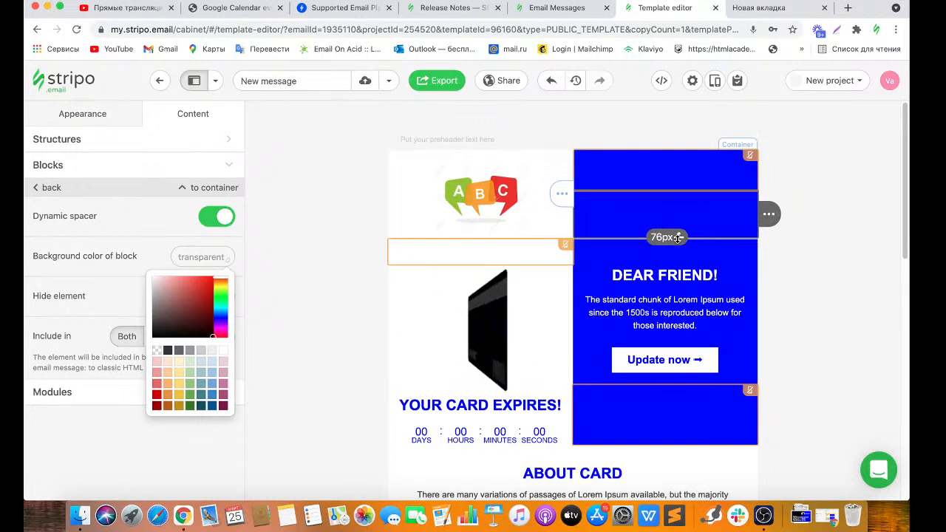
{"action": "left_click", "coordinate": [815, 214]}
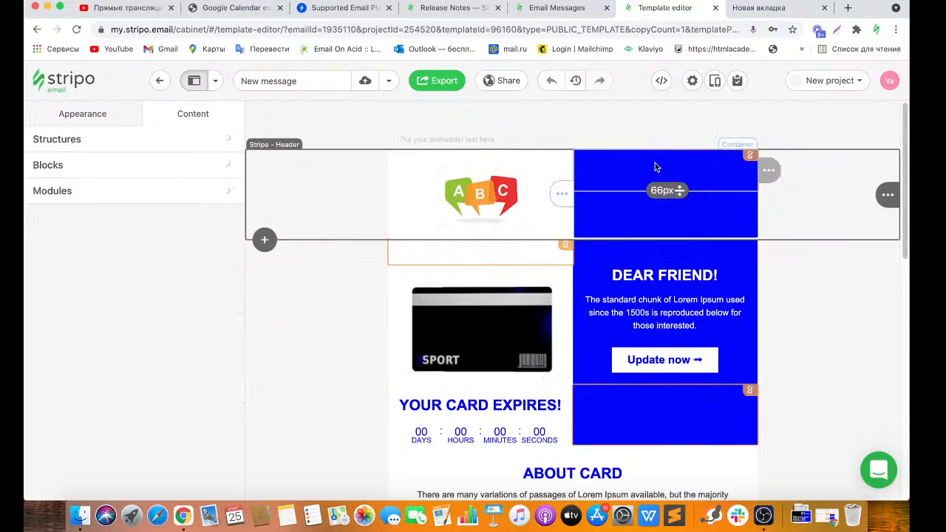
{"action": "left_click", "coordinate": [657, 166]}
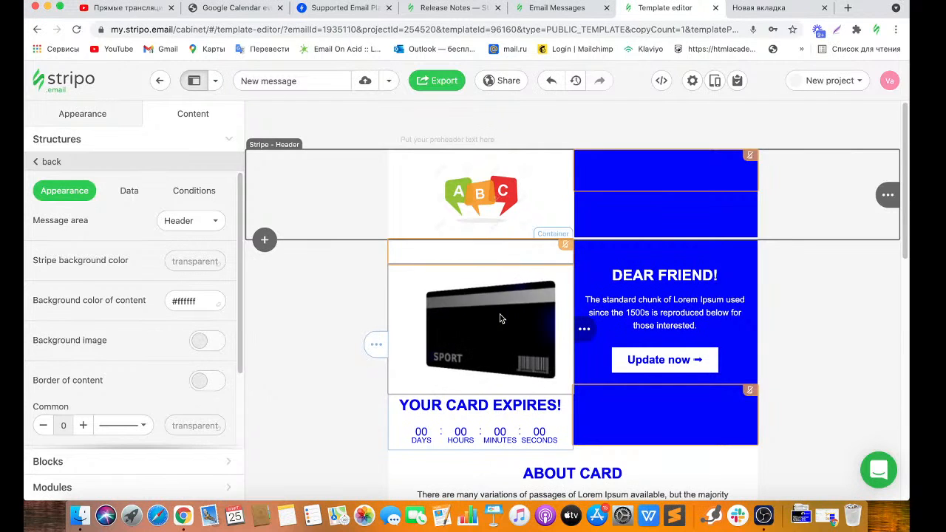
{"action": "left_click", "coordinate": [441, 314]}
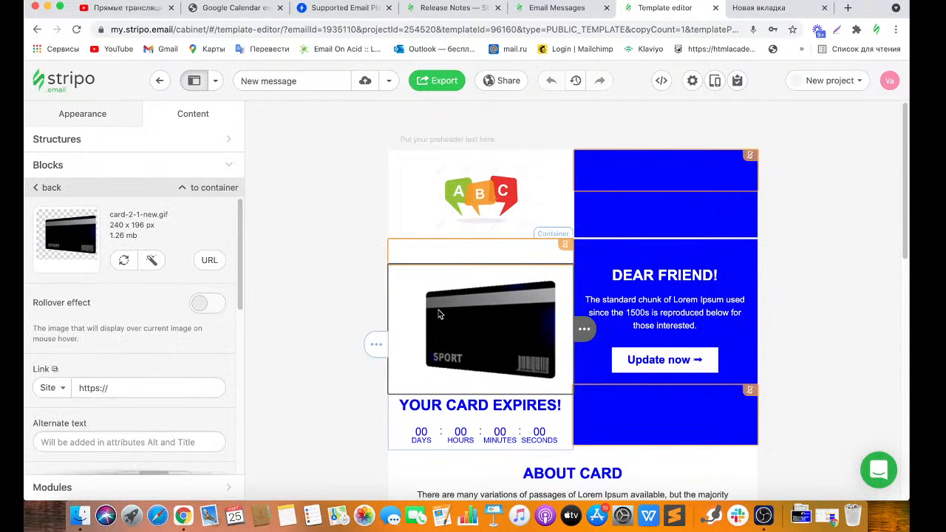
Replace the card GIF with exam-1575366183.jpeg and turn on Adjust to width.
{"action": "left_click", "coordinate": [127, 260]}
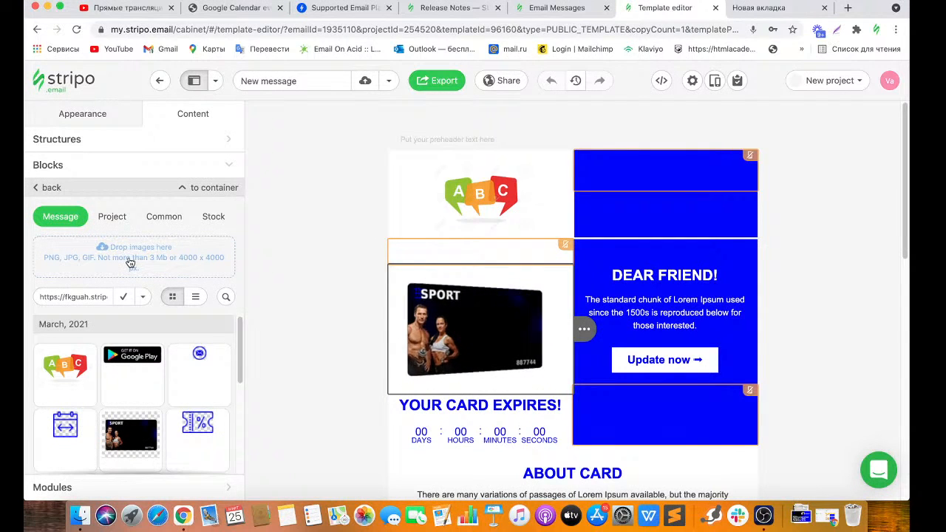
{"action": "left_click", "coordinate": [129, 261]}
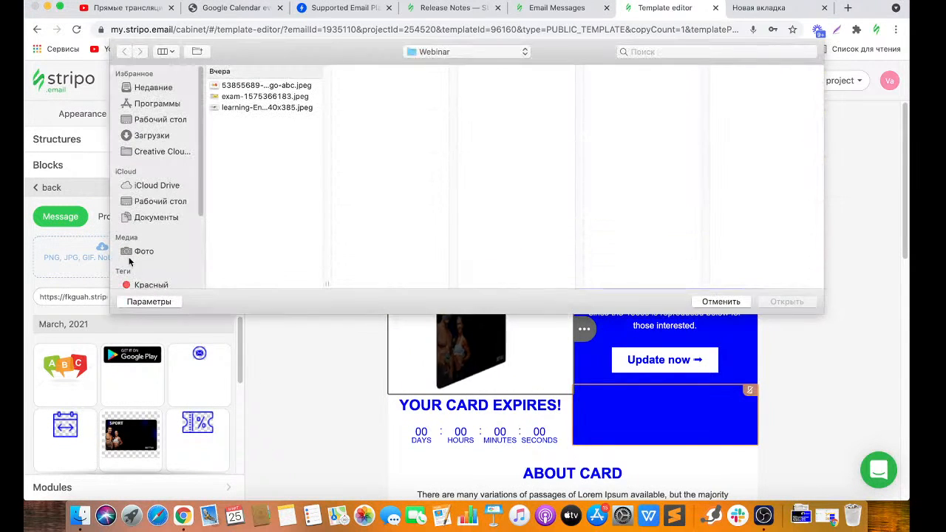
{"action": "left_click", "coordinate": [284, 108]}
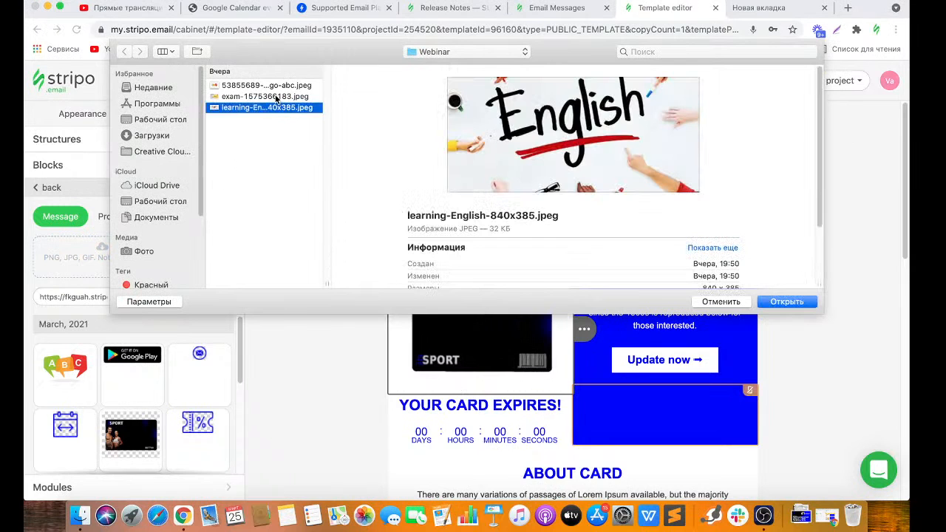
{"action": "left_click", "coordinate": [276, 97]}
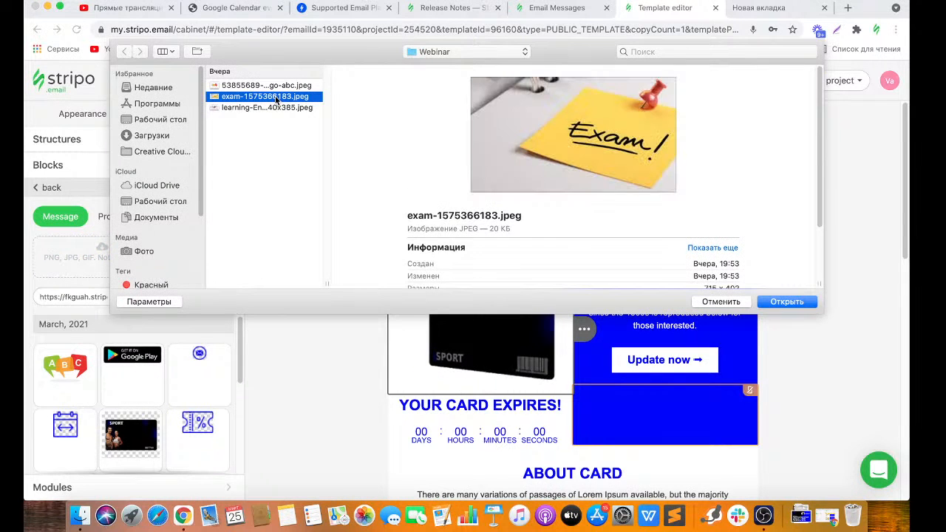
{"action": "left_click", "coordinate": [777, 302]}
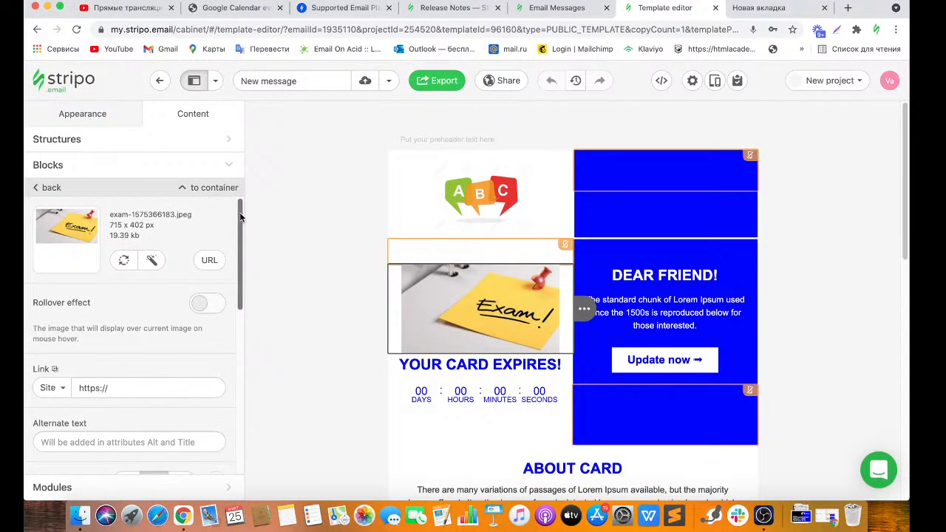
{"action": "left_click_drag", "start_coordinate": [240, 216], "coordinate": [242, 336]}
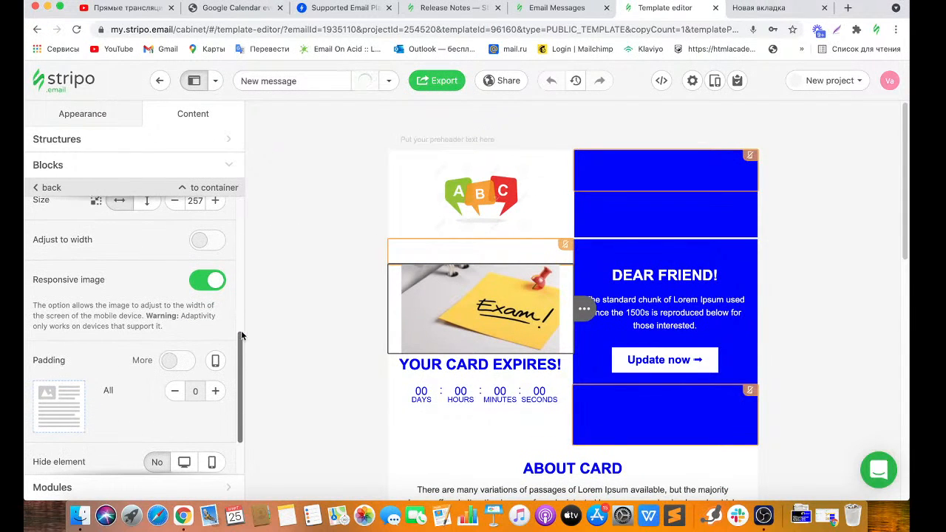
{"action": "left_click", "coordinate": [209, 243]}
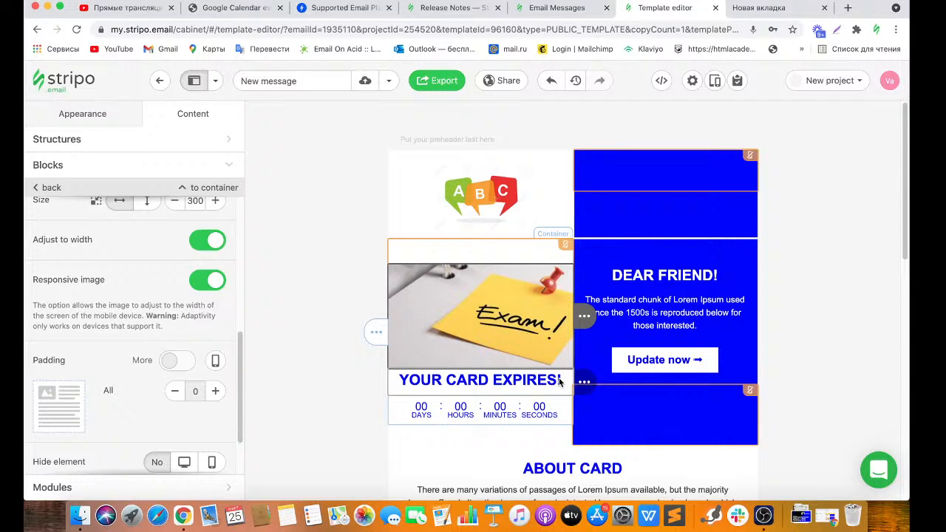
Retitle the heading 'YOUR EXAM IS COMING!' and apply the red text colour swatch.
{"action": "left_click", "coordinate": [557, 380]}
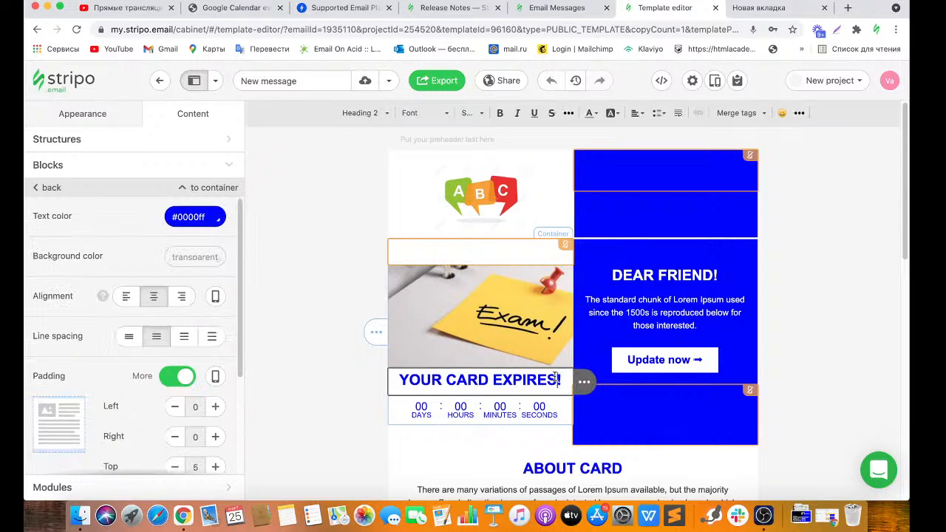
{"action": "key", "text": "BackSpace"}
{"action": "key", "text": "BackSpace"}
{"action": "key", "text": "BackSpace"}
{"action": "key", "text": "BackSpace"}
{"action": "key", "text": "BackSpace"}
{"action": "key", "text": "BackSpace"}
{"action": "key", "text": "BackSpace"}
{"action": "key", "text": "BackSpace"}
{"action": "key", "text": "BackSpace"}
{"action": "key", "text": "BackSpace"}
{"action": "key", "text": "BackSpace"}
{"action": "key", "text": "BackSpace"}
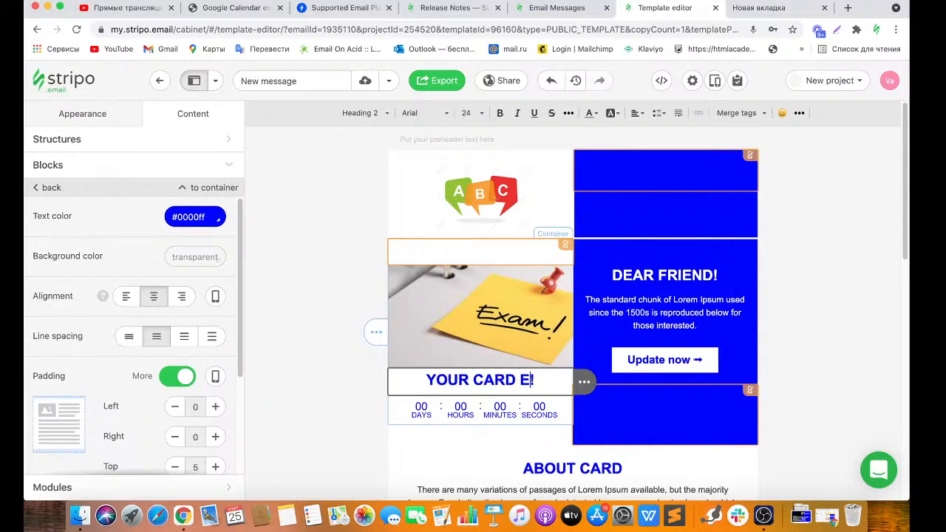
{"action": "type", "text": "exam"}
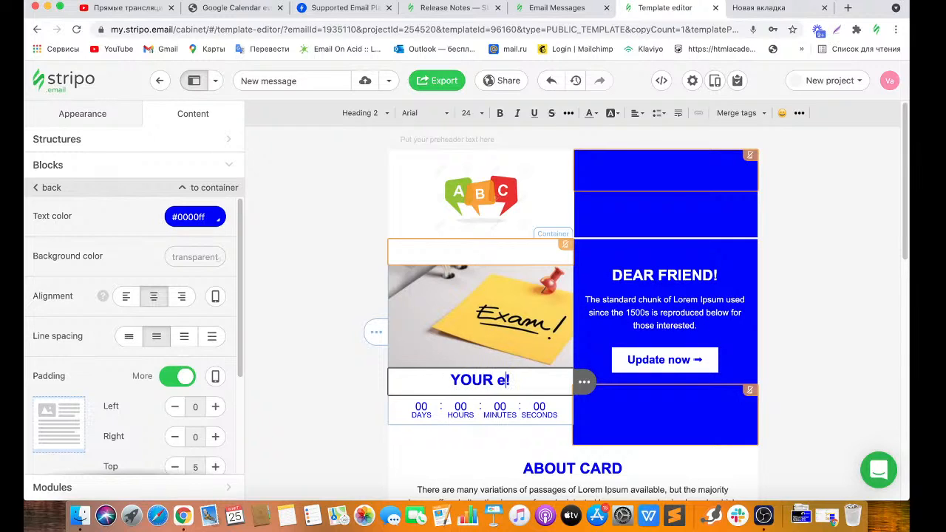
{"action": "key", "text": "BackSpace"}
{"action": "key", "text": "BackSpace"}
{"action": "key", "text": "BackSpace"}
{"action": "key", "text": "BackSpace"}
{"action": "key", "text": "BackSpace"}
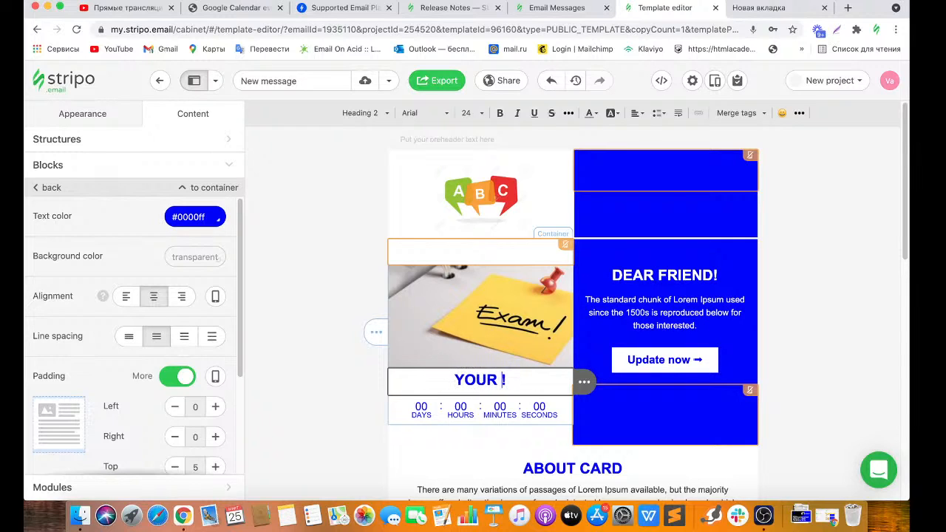
{"action": "type", "text": "EXA"}
{"action": "type", "text": "M IS C"}
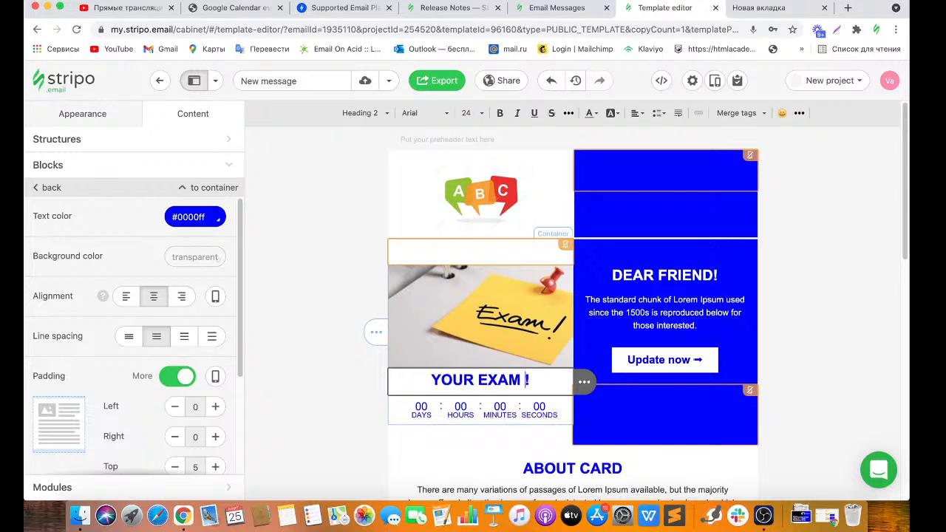
{"action": "type", "text": "OMING"}
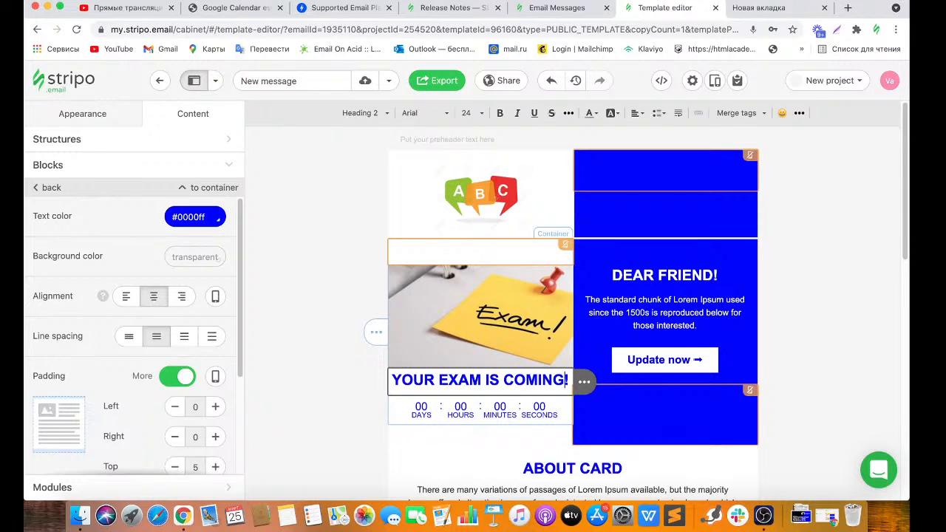
{"action": "left_click", "coordinate": [191, 215]}
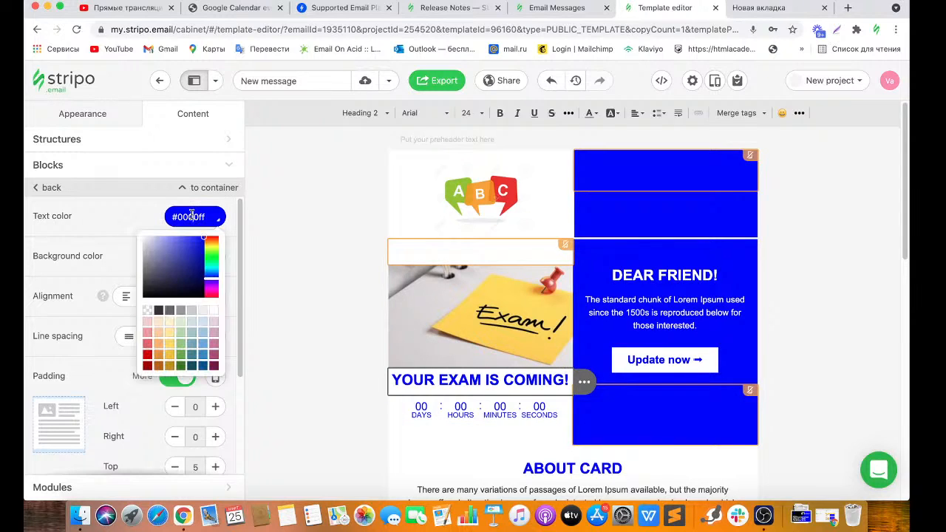
{"action": "left_click", "coordinate": [148, 356]}
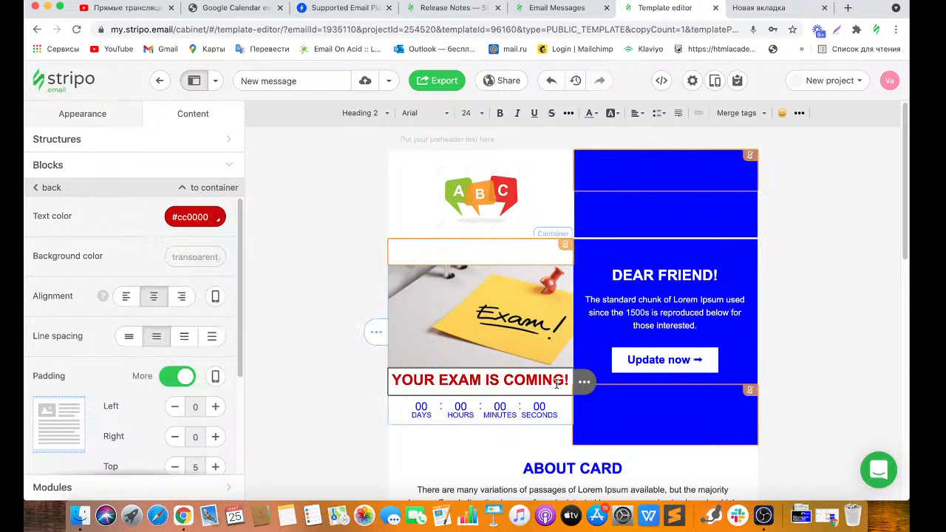
{"action": "left_click", "coordinate": [445, 115]}
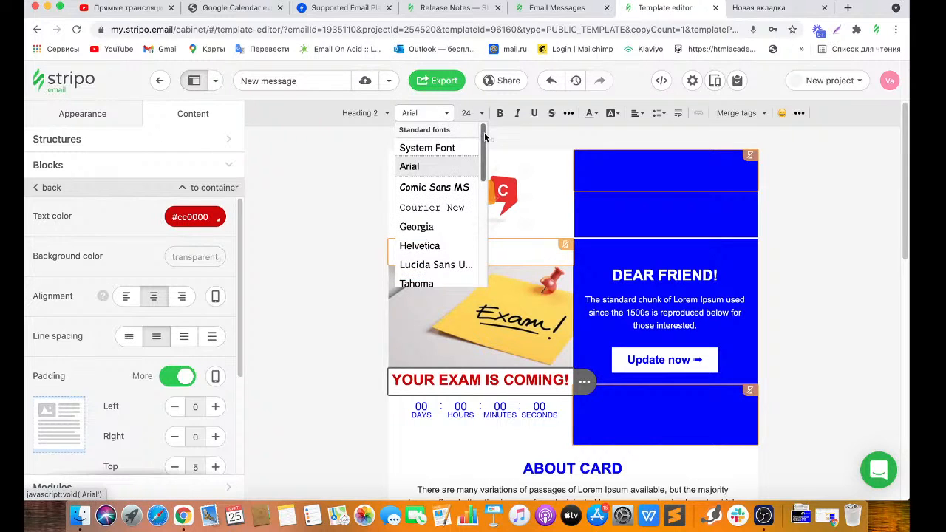
{"action": "scroll", "coordinate": [481, 133], "scroll_direction": "down", "scroll_amount": 1}
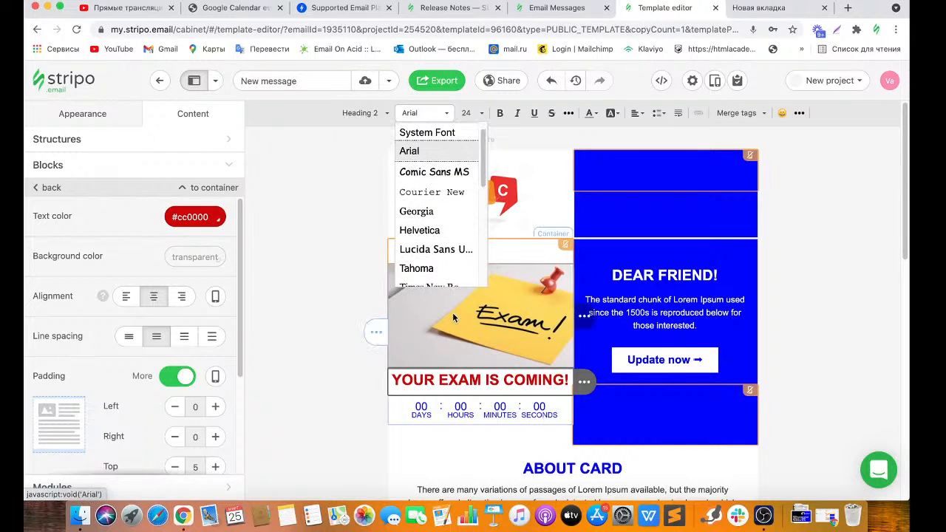
{"action": "left_click", "coordinate": [385, 115]}
{"action": "left_click", "coordinate": [384, 114]}
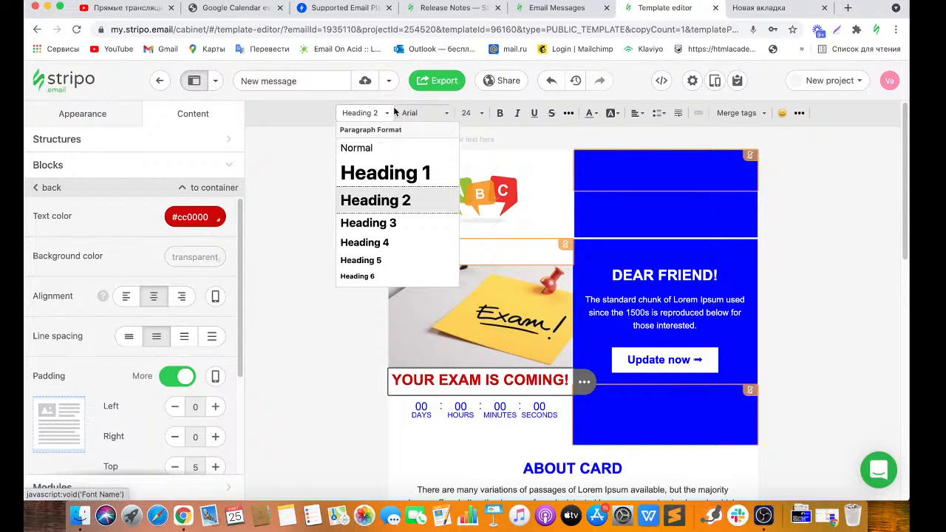
{"action": "left_click", "coordinate": [436, 115]}
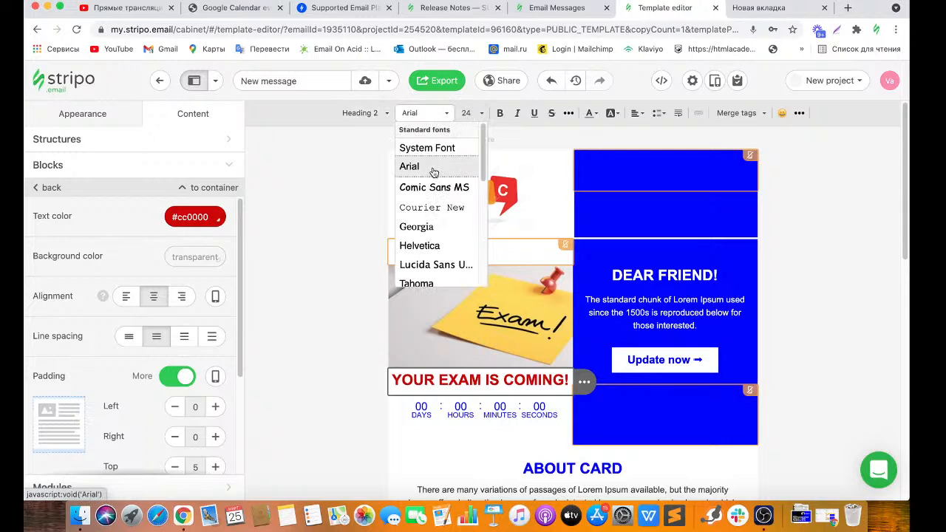
{"action": "left_click", "coordinate": [479, 113]}
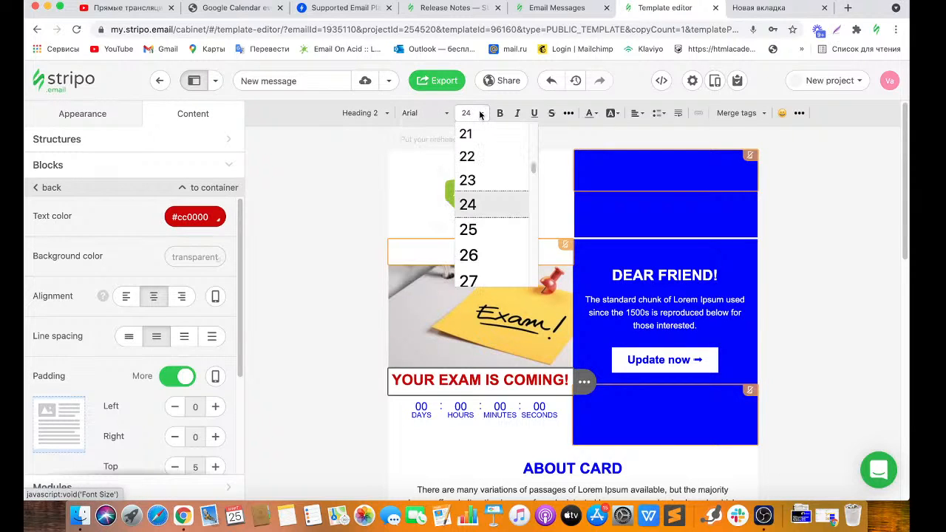
{"action": "left_click", "coordinate": [483, 231]}
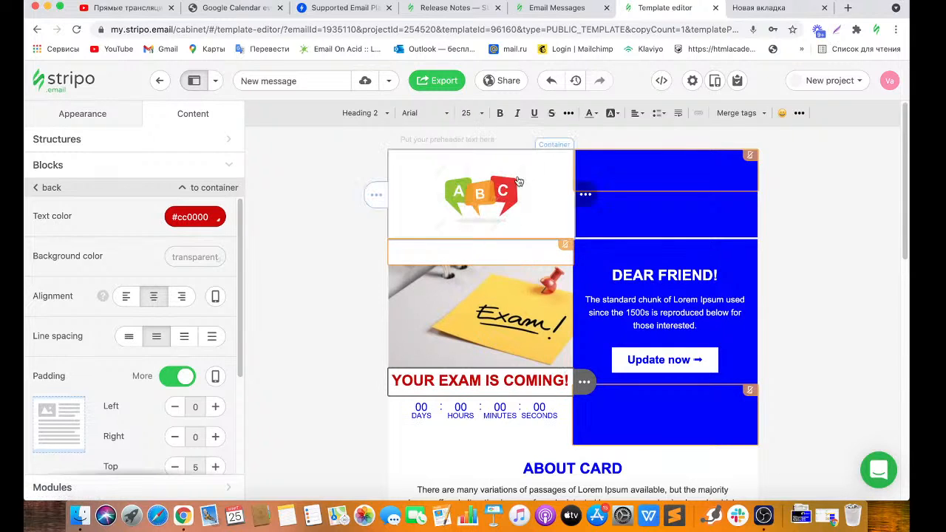
{"action": "left_click", "coordinate": [502, 116]}
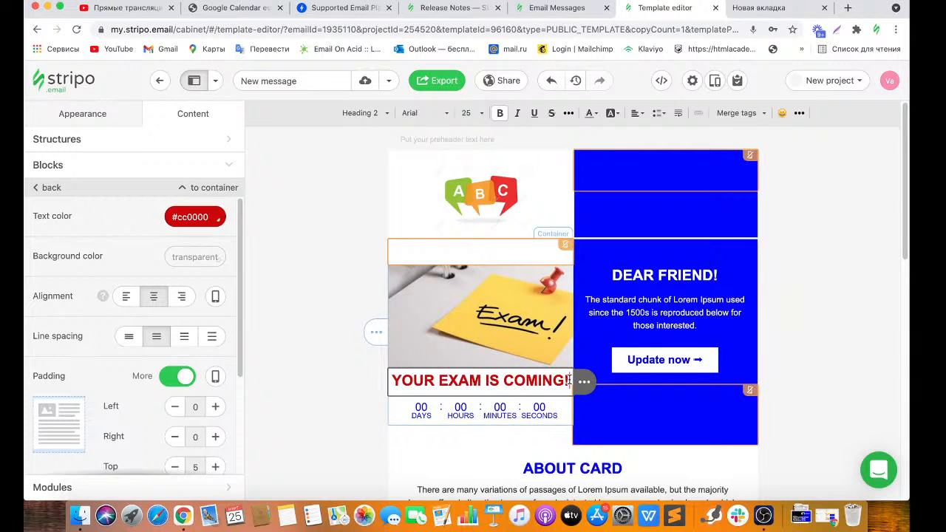
{"action": "left_click_drag", "start_coordinate": [568, 379], "coordinate": [391, 380]}
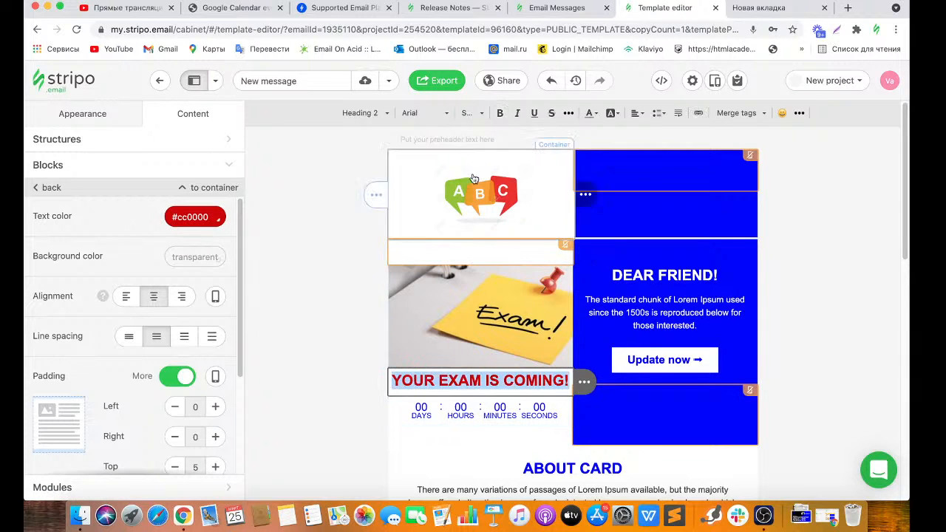
{"action": "left_click", "coordinate": [501, 112]}
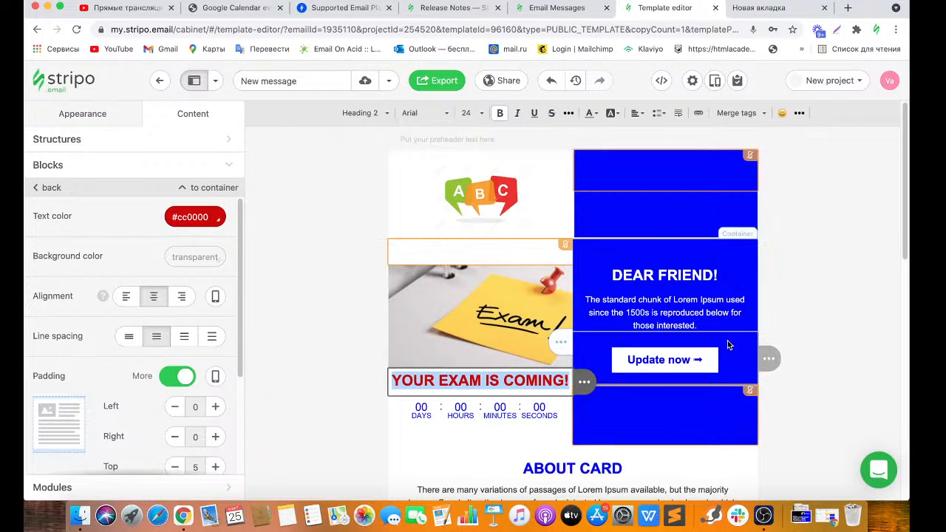
{"action": "mouse_move", "coordinate": [529, 341]}
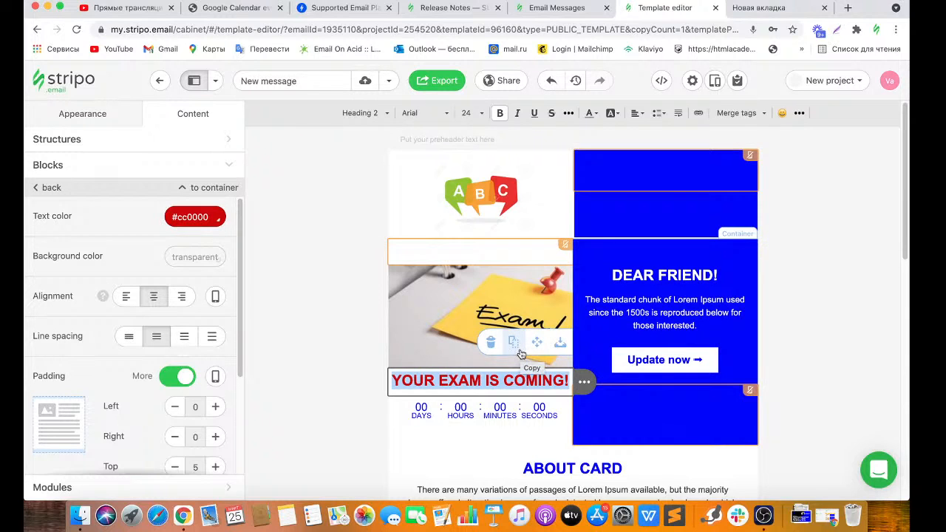
{"action": "left_click", "coordinate": [484, 418]}
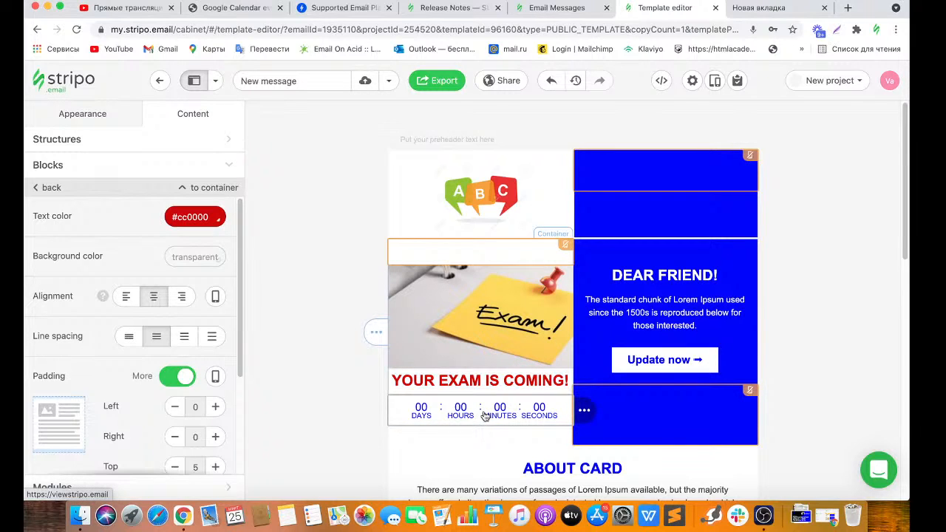
Set the countdown to end 15 April 2021 at hour 14, Europe/London time zone.
{"action": "left_click", "coordinate": [484, 416]}
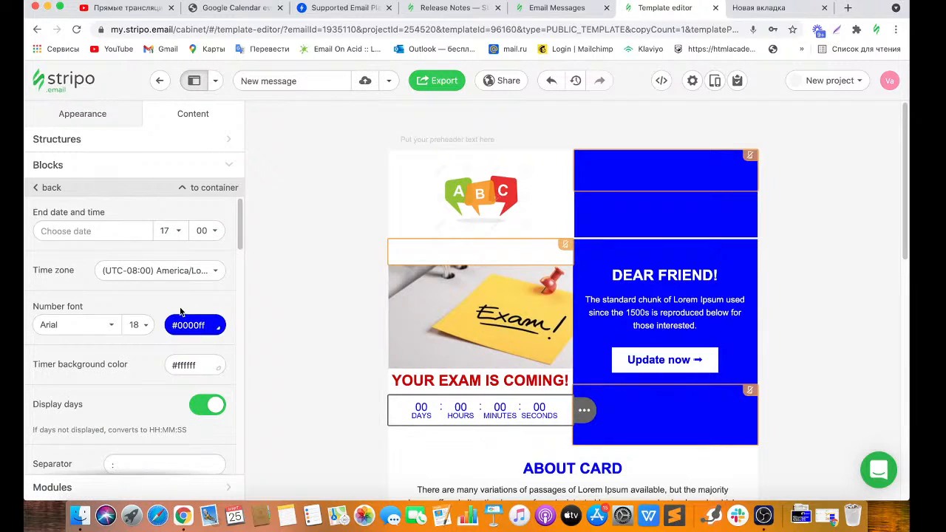
{"action": "left_click", "coordinate": [88, 232]}
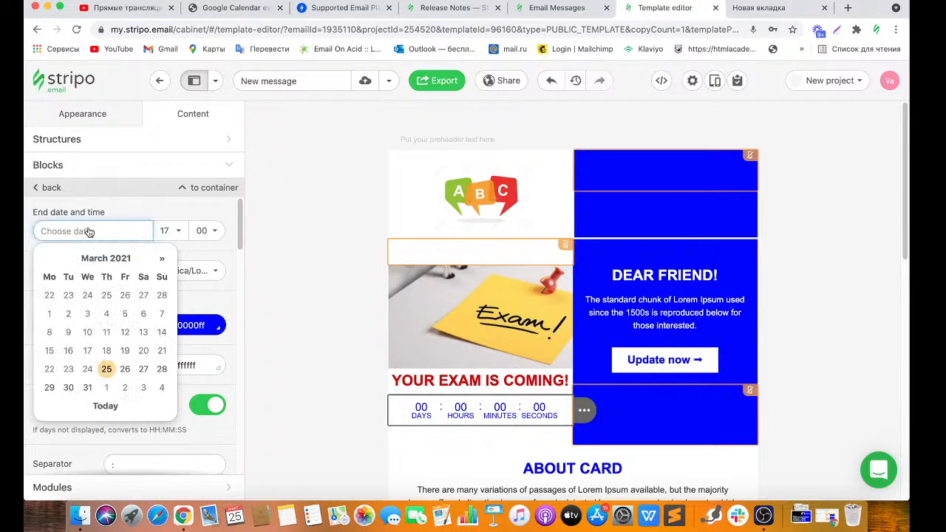
{"action": "left_click", "coordinate": [162, 259]}
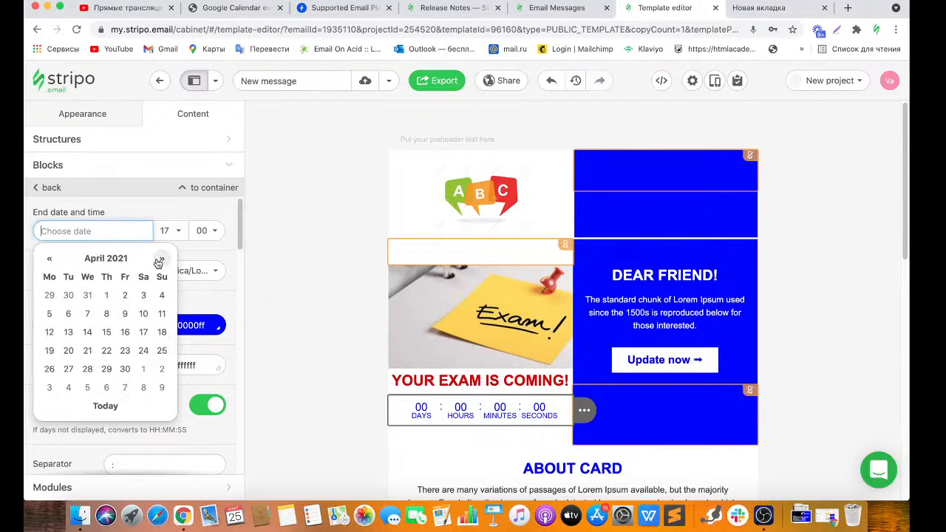
{"action": "left_click", "coordinate": [106, 332]}
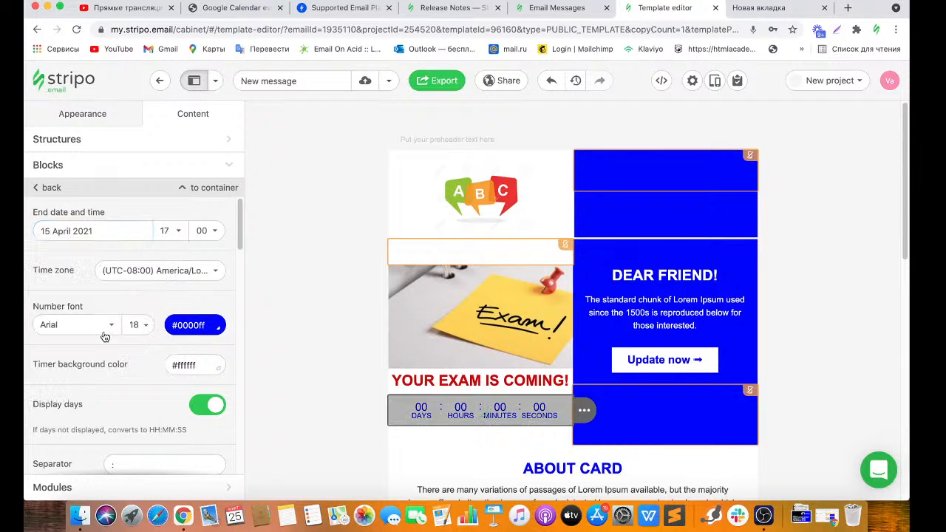
{"action": "left_click", "coordinate": [174, 233]}
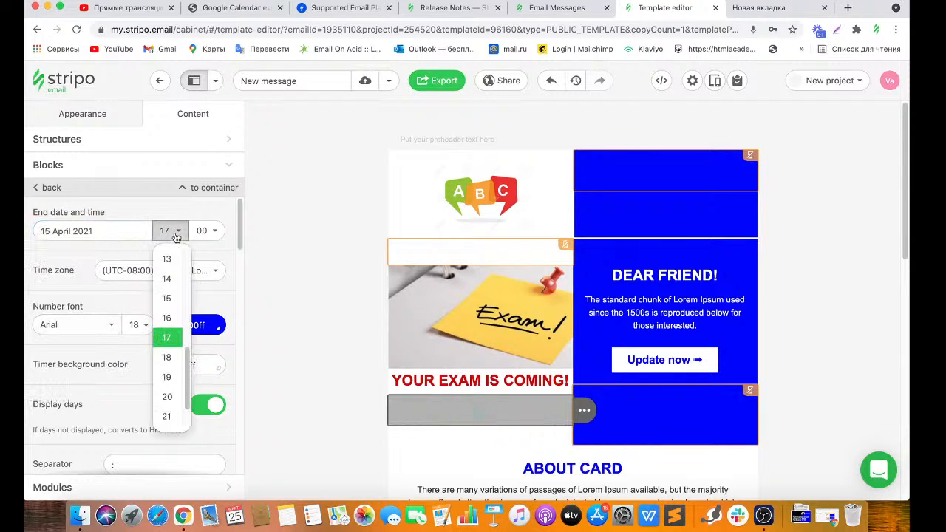
{"action": "left_click", "coordinate": [175, 288]}
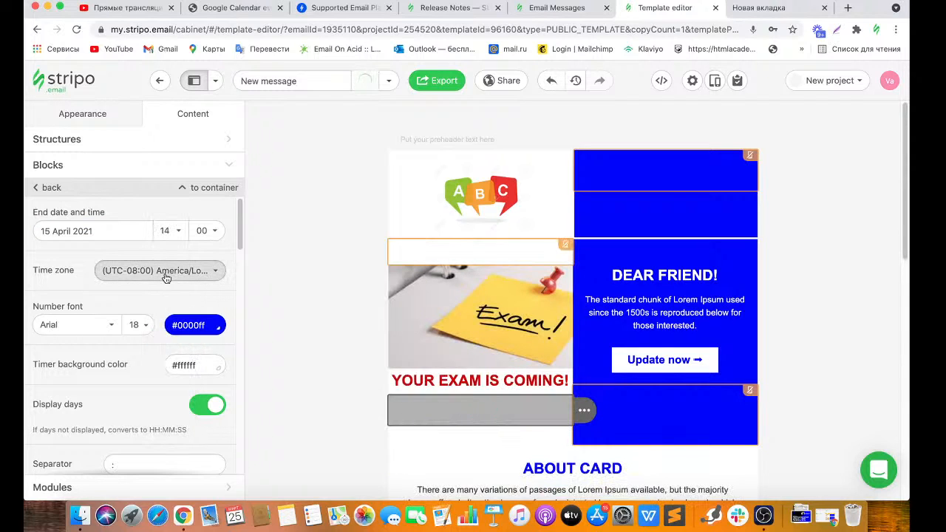
{"action": "left_click", "coordinate": [167, 275]}
{"action": "left_click", "coordinate": [169, 304]}
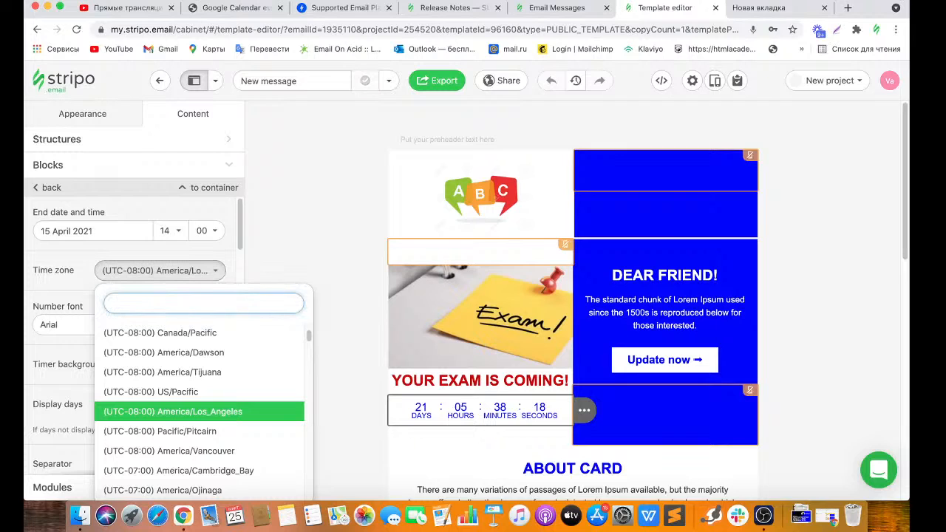
{"action": "type", "text": "londo"}
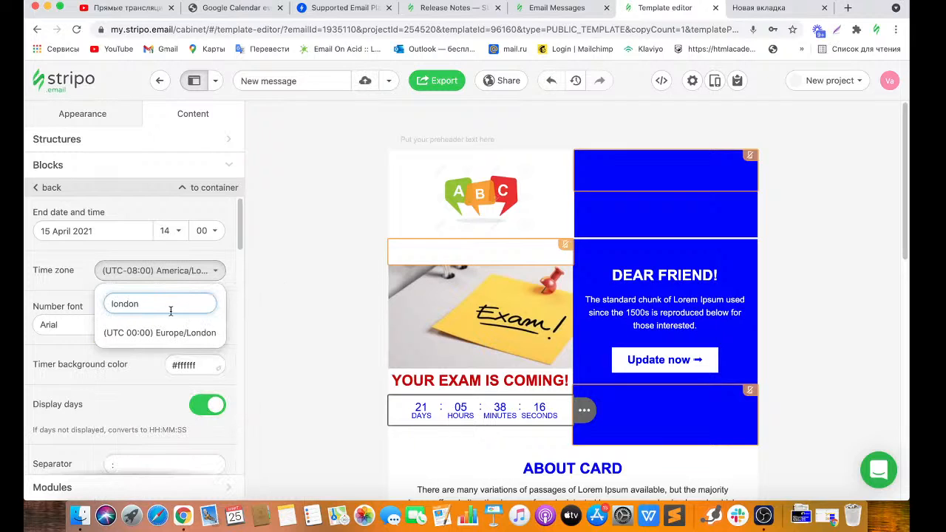
{"action": "type", "text": "n"}
{"action": "left_click", "coordinate": [176, 334]}
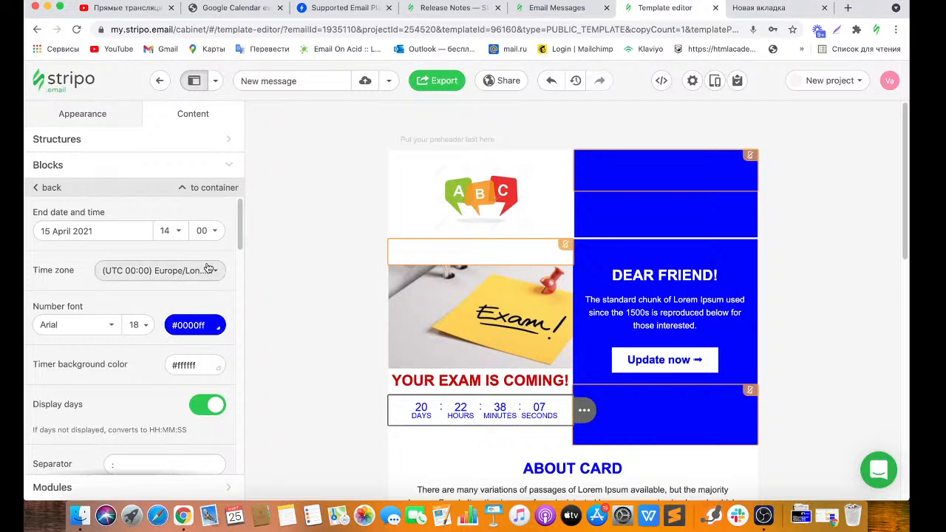
Keep Arial for the timer digits and colour them red #cc0000.
{"action": "left_click", "coordinate": [115, 324]}
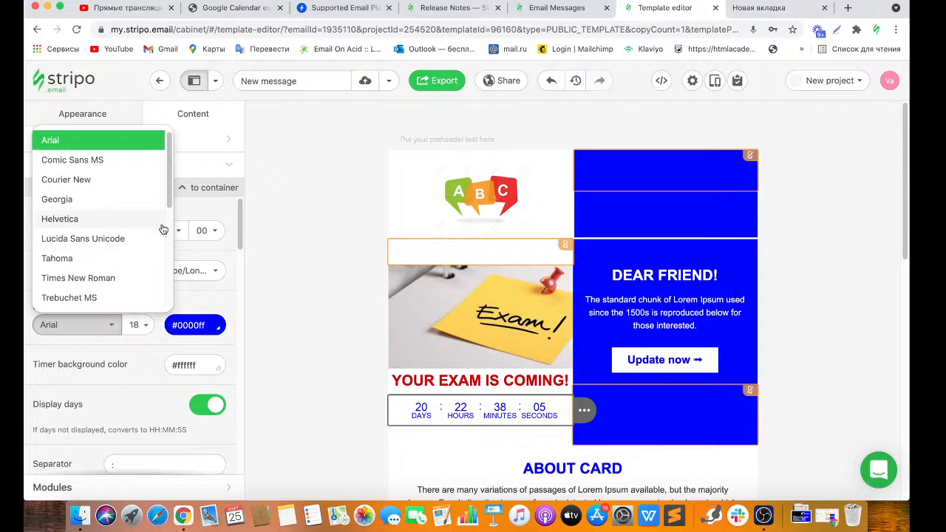
{"action": "scroll", "coordinate": [170, 218], "scroll_direction": "down", "scroll_amount": 2}
{"action": "scroll", "coordinate": [169, 218], "scroll_direction": "up", "scroll_amount": 1}
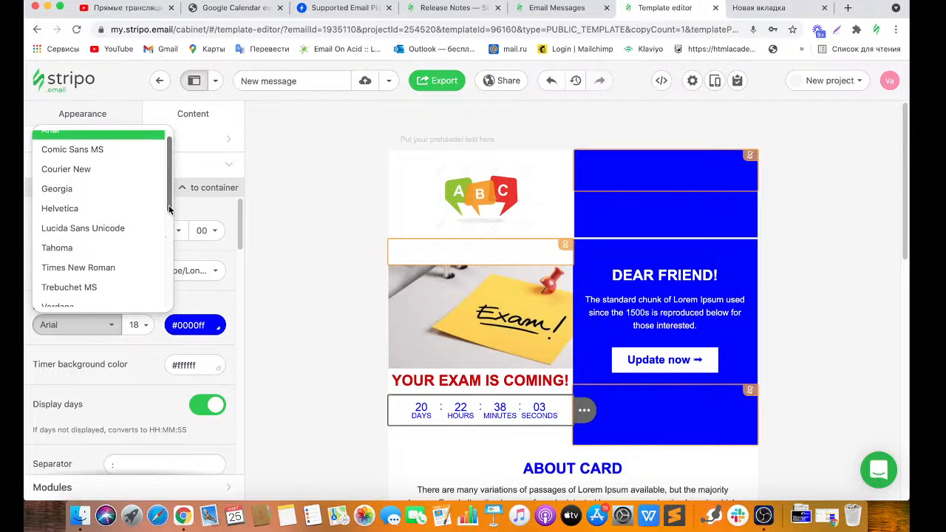
{"action": "left_click", "coordinate": [186, 292]}
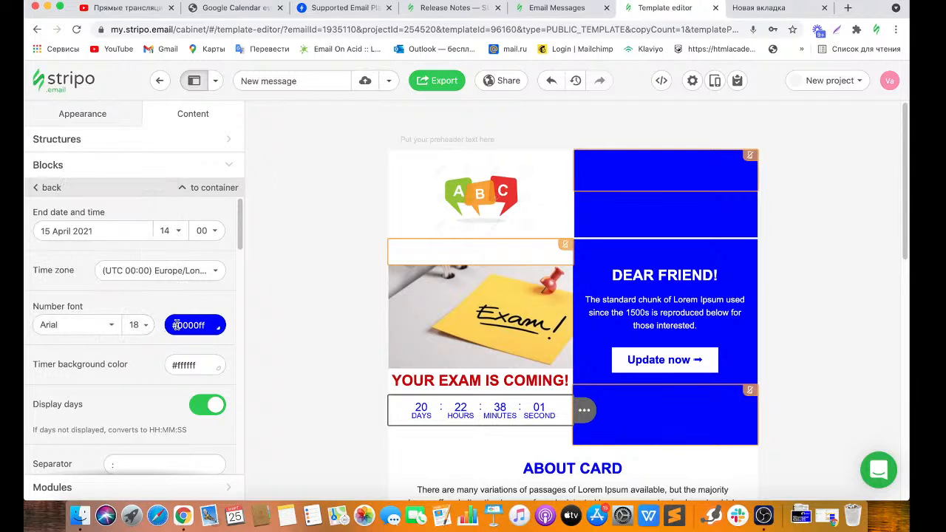
{"action": "left_click", "coordinate": [203, 325]}
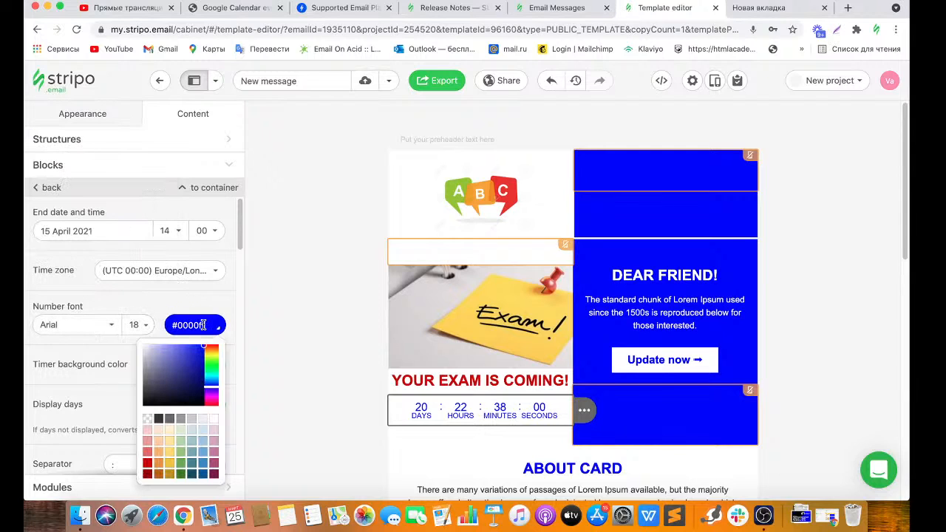
{"action": "left_click", "coordinate": [149, 460]}
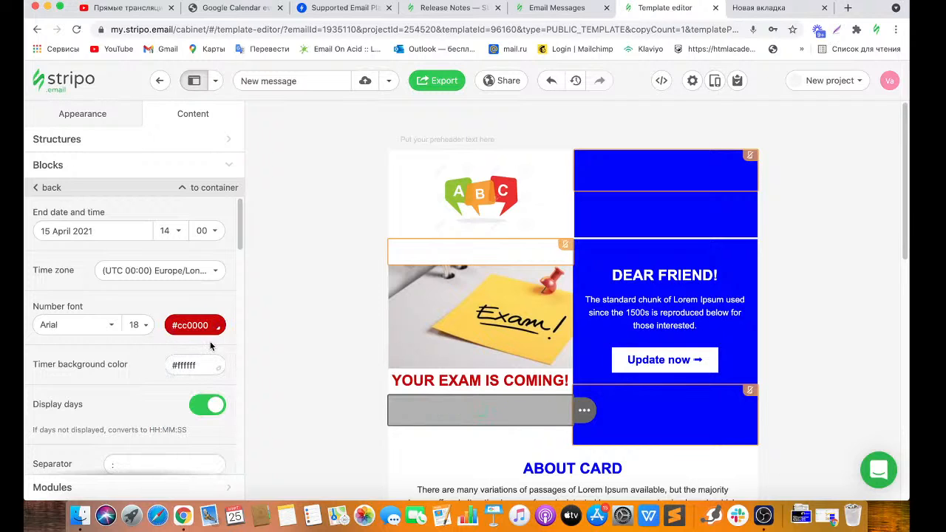
Set the timer label language to English after briefly trying Bahasa Melayu.
{"action": "scroll", "coordinate": [238, 251], "scroll_direction": "down", "scroll_amount": 1}
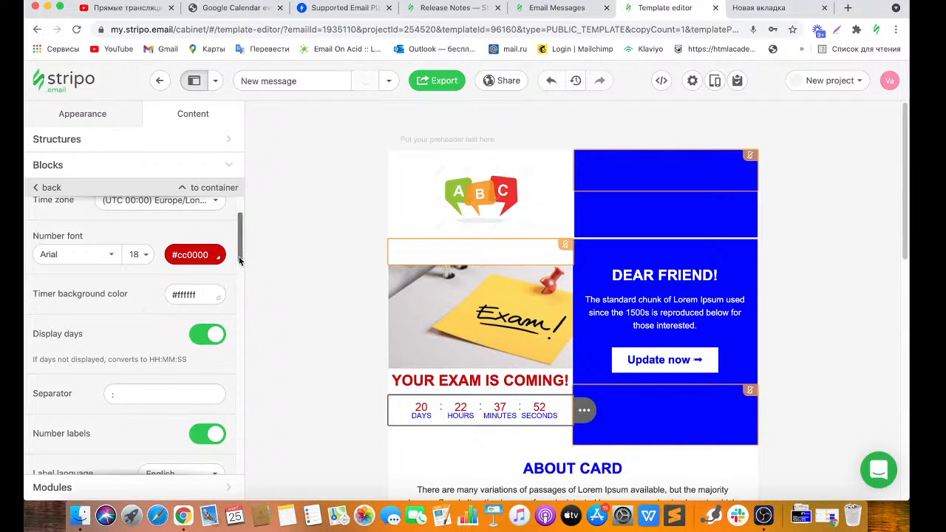
{"action": "scroll", "coordinate": [240, 271], "scroll_direction": "down", "scroll_amount": 2}
{"action": "scroll", "coordinate": [240, 271], "scroll_direction": "down", "scroll_amount": 6}
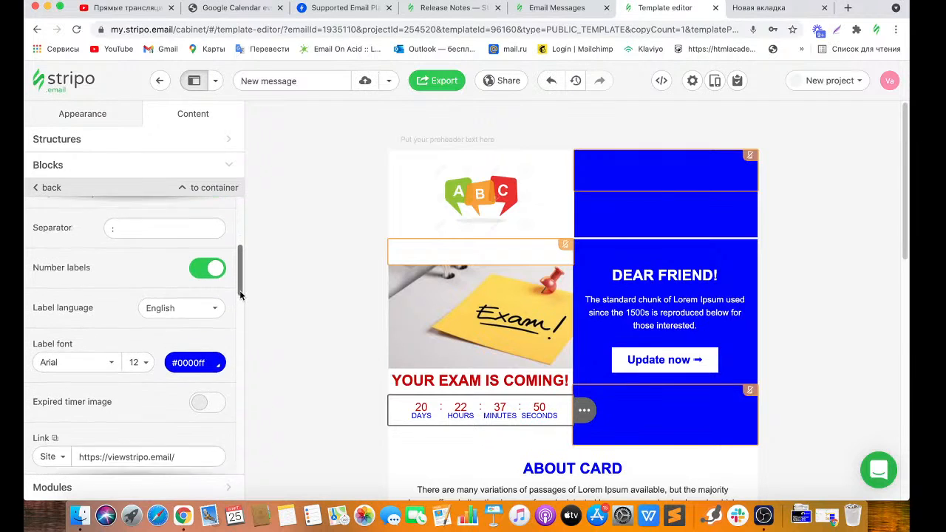
{"action": "left_click", "coordinate": [212, 271]}
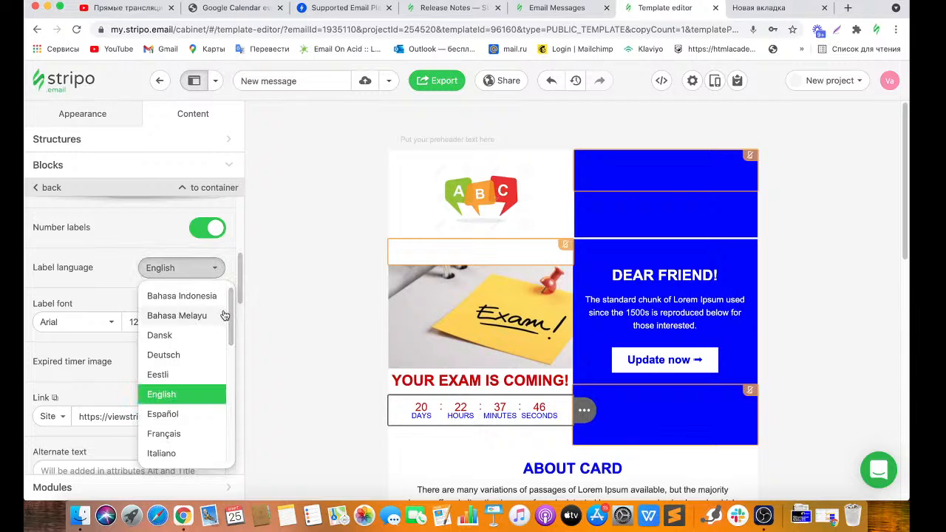
{"action": "left_click", "coordinate": [222, 316]}
{"action": "left_click", "coordinate": [211, 271]}
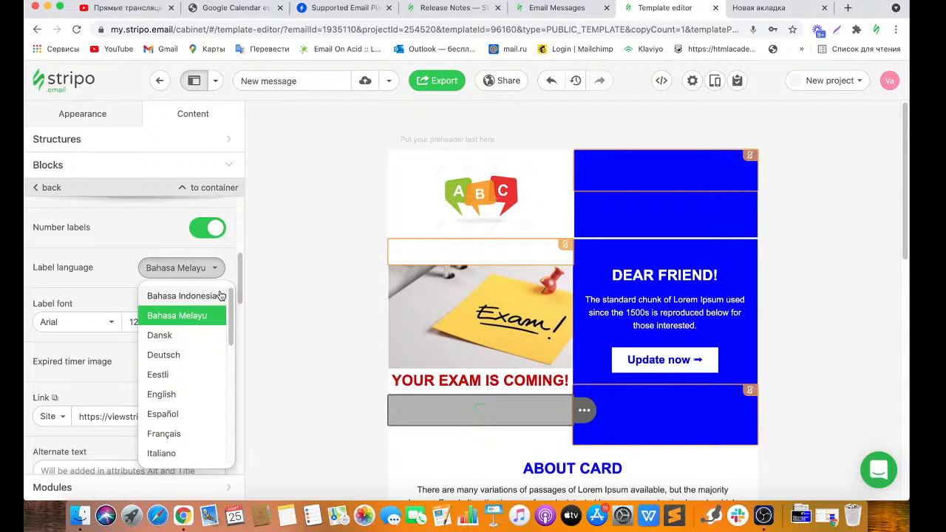
{"action": "left_click_drag", "start_coordinate": [232, 306], "coordinate": [222, 328]}
{"action": "left_click", "coordinate": [206, 330]}
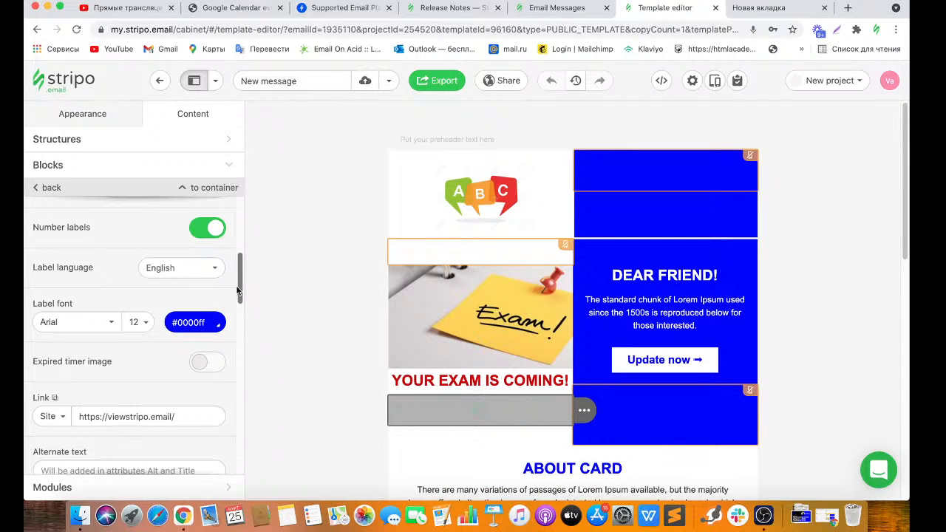
{"action": "left_click_drag", "start_coordinate": [238, 294], "coordinate": [239, 314]}
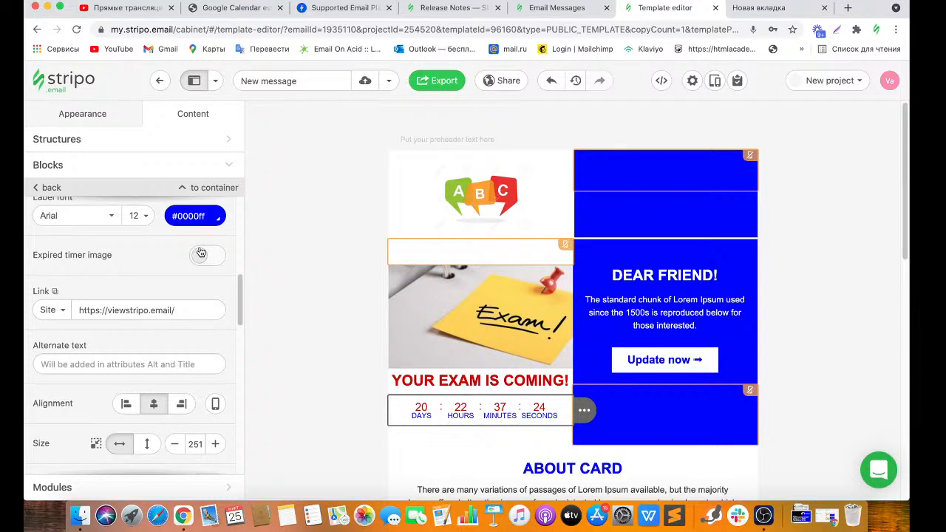
Enable Expired timer image and upload learning-English-840x385.jpeg for it.
{"action": "left_click", "coordinate": [200, 254]}
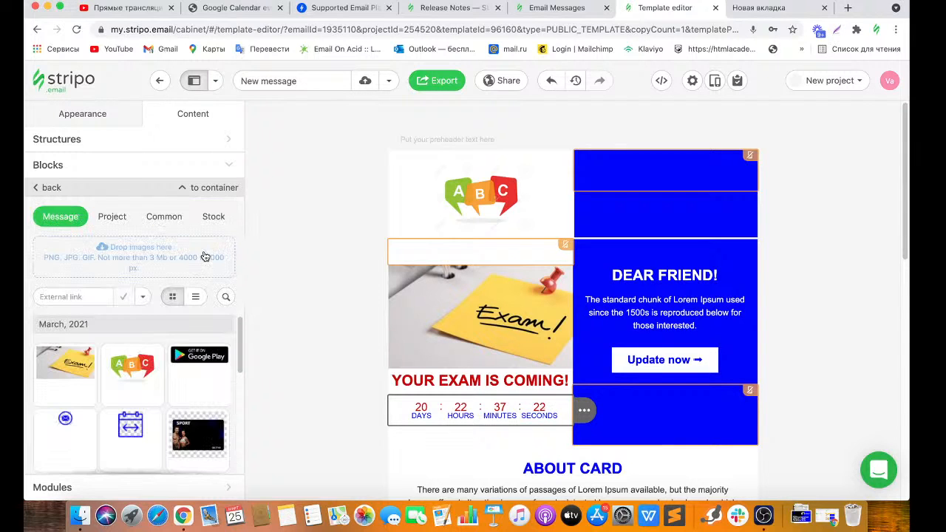
{"action": "left_click", "coordinate": [193, 255]}
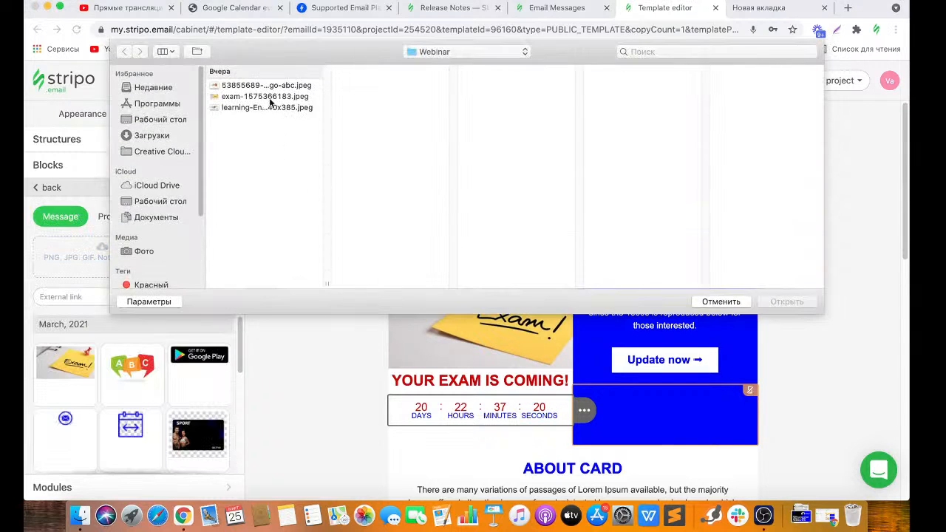
{"action": "left_click", "coordinate": [268, 108]}
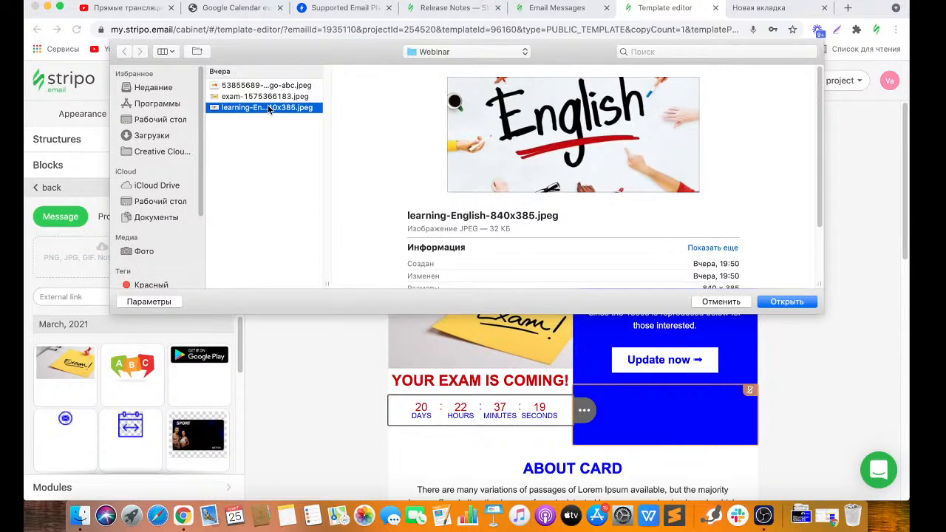
{"action": "left_click", "coordinate": [768, 303]}
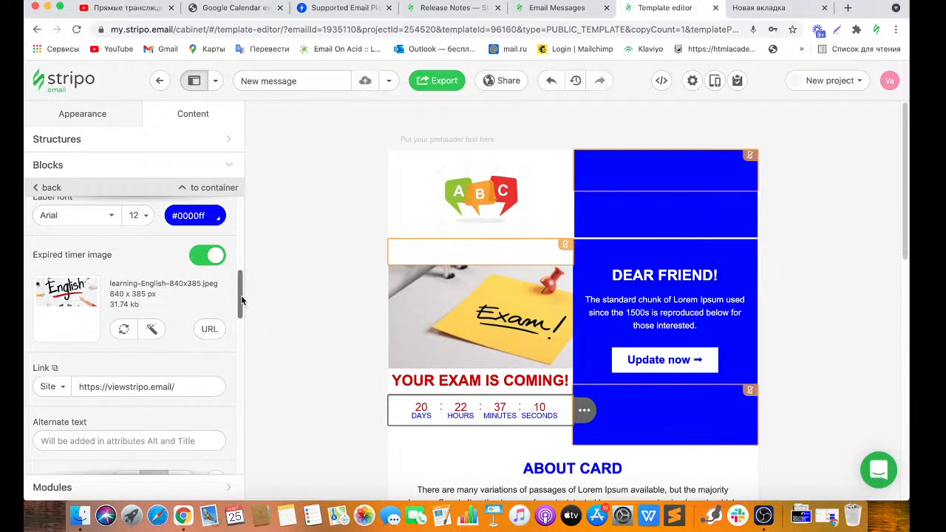
{"action": "left_click_drag", "start_coordinate": [242, 299], "coordinate": [240, 341]}
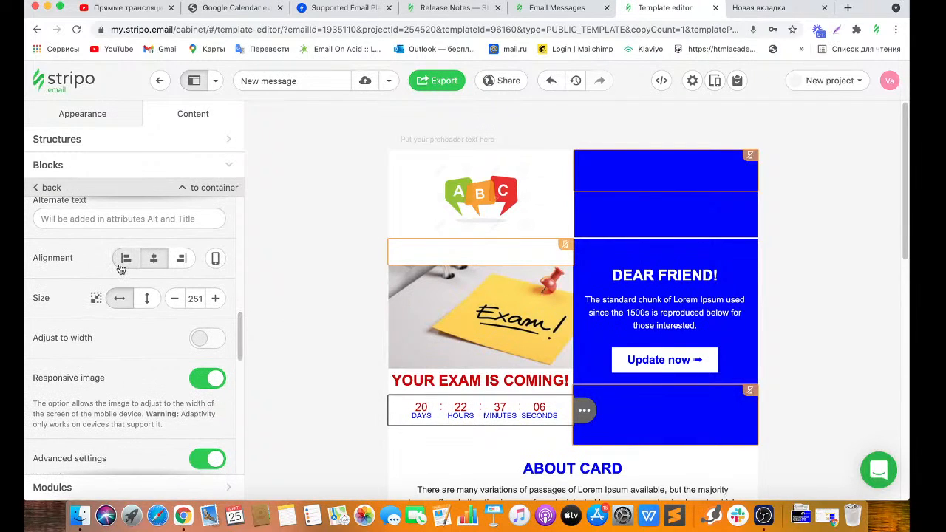
Set the Days, Hours, Minutes and Seconds label colours to red #cc0000.
{"action": "left_click_drag", "start_coordinate": [240, 315], "coordinate": [238, 368]}
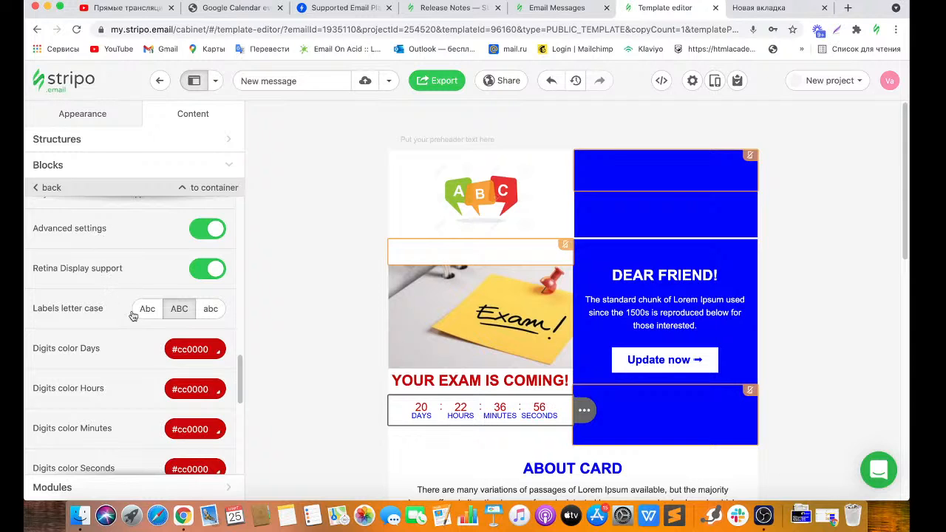
{"action": "left_click_drag", "start_coordinate": [241, 360], "coordinate": [240, 364]}
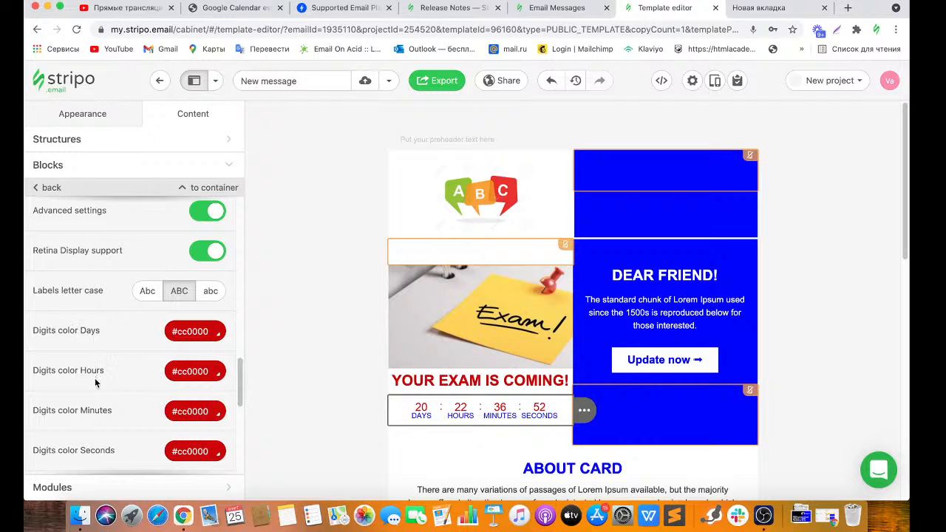
{"action": "left_click_drag", "start_coordinate": [236, 370], "coordinate": [237, 415]}
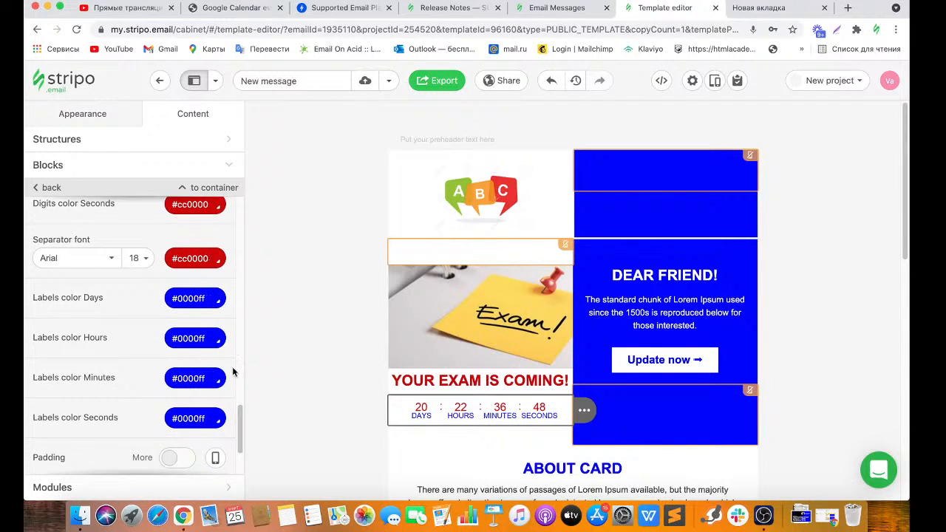
{"action": "left_click", "coordinate": [190, 298]}
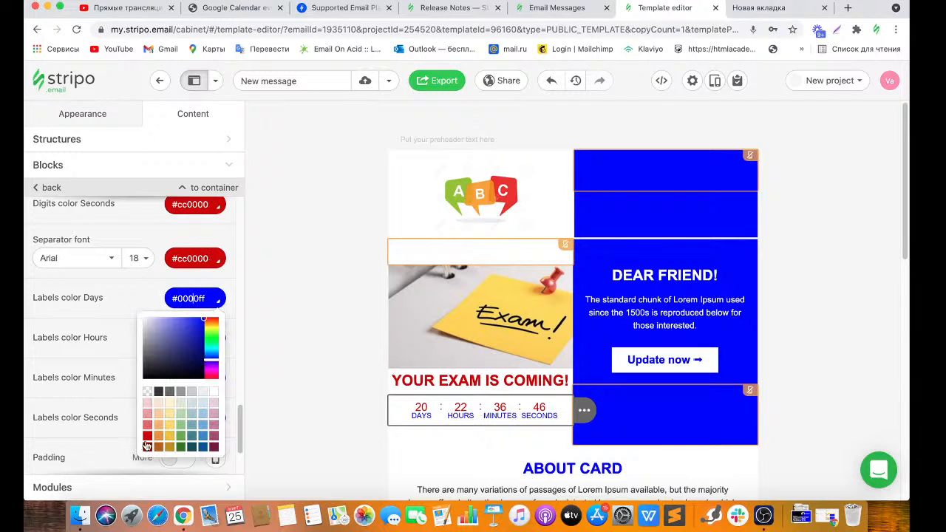
{"action": "left_click", "coordinate": [147, 436]}
{"action": "left_click", "coordinate": [196, 341]}
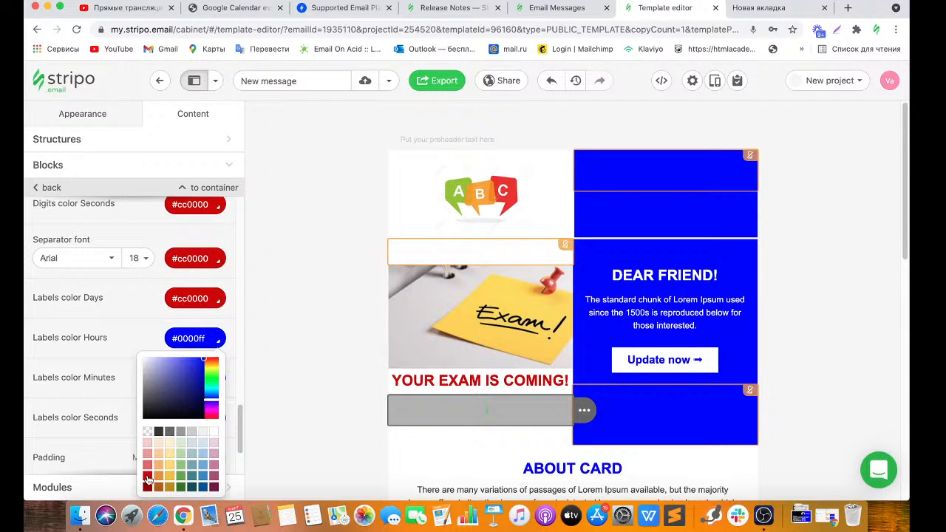
{"action": "left_click", "coordinate": [147, 476]}
{"action": "left_click", "coordinate": [192, 378]}
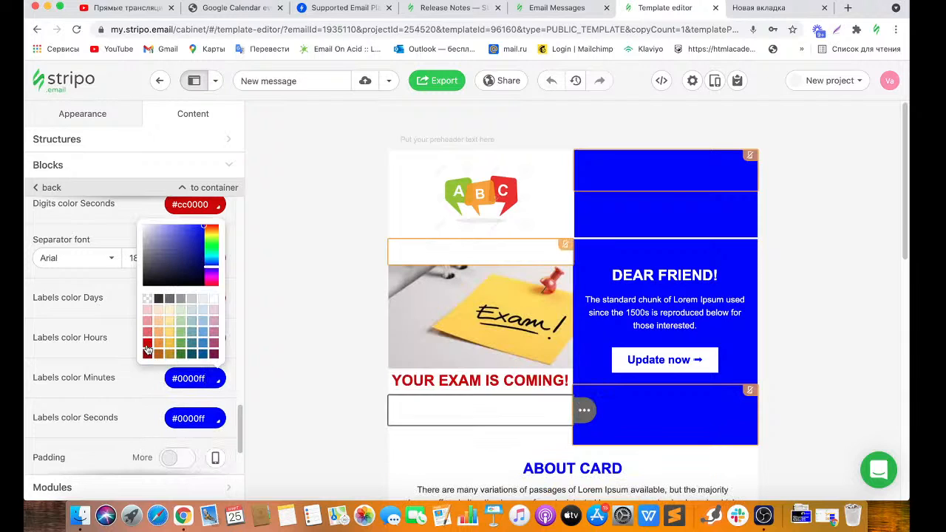
{"action": "left_click", "coordinate": [147, 344]}
{"action": "left_click", "coordinate": [183, 413]}
{"action": "left_click", "coordinate": [150, 382]}
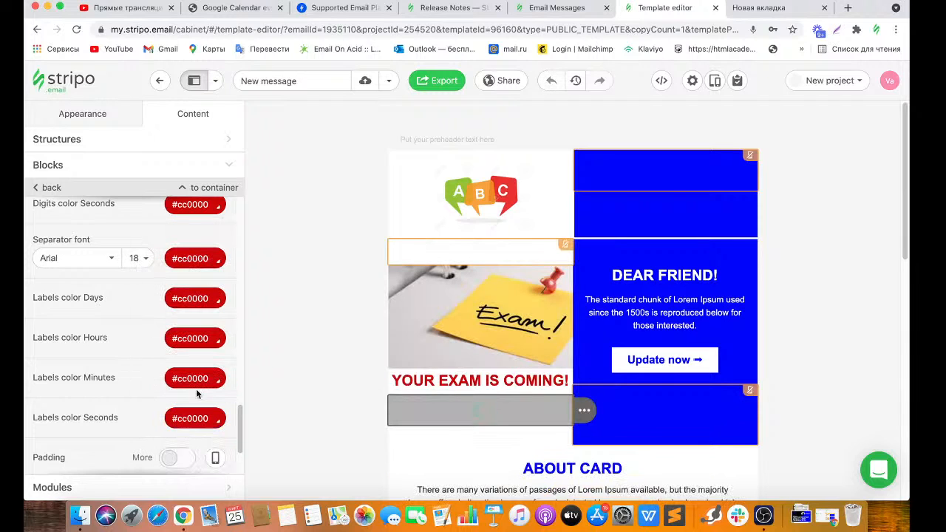
{"action": "scroll", "coordinate": [239, 418], "scroll_direction": "down", "scroll_amount": 3}
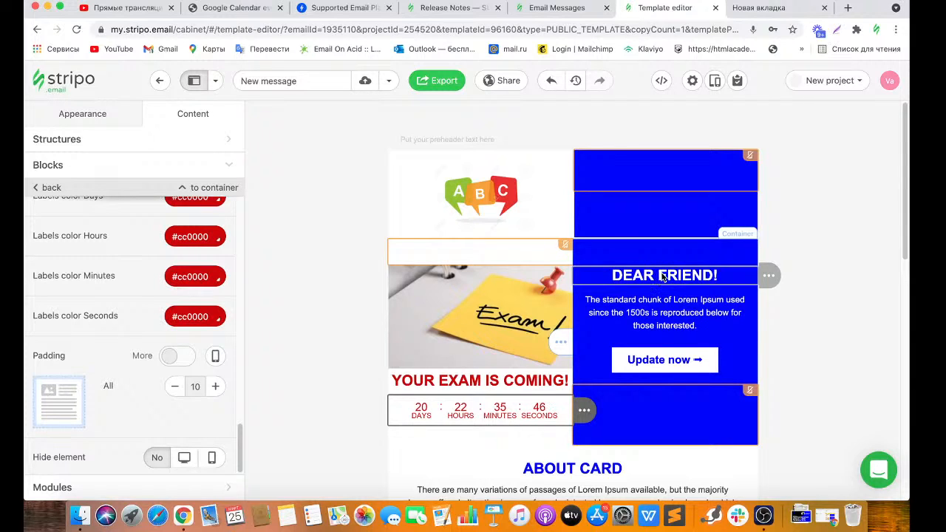
Delete the word FRIEND from the DEAR FRIEND! heading.
{"action": "left_click", "coordinate": [711, 275]}
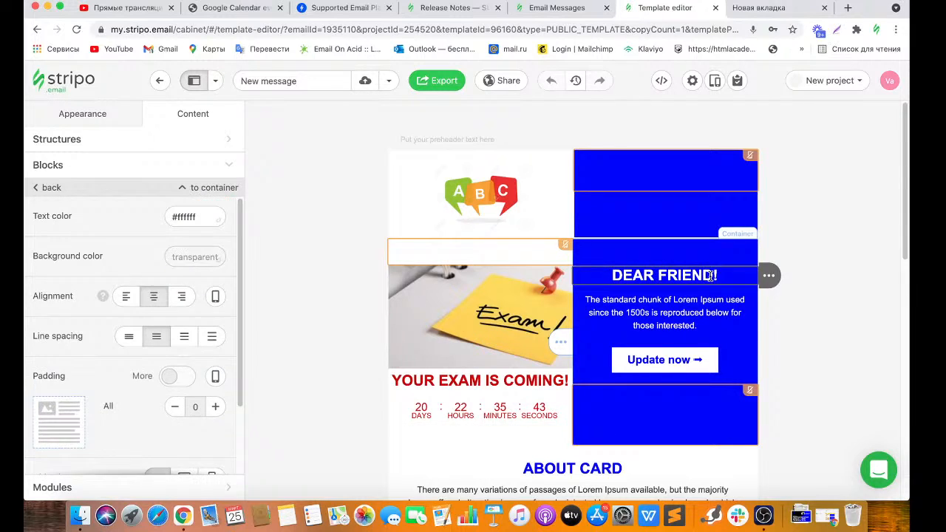
{"action": "left_click_drag", "start_coordinate": [713, 276], "coordinate": [662, 274]}
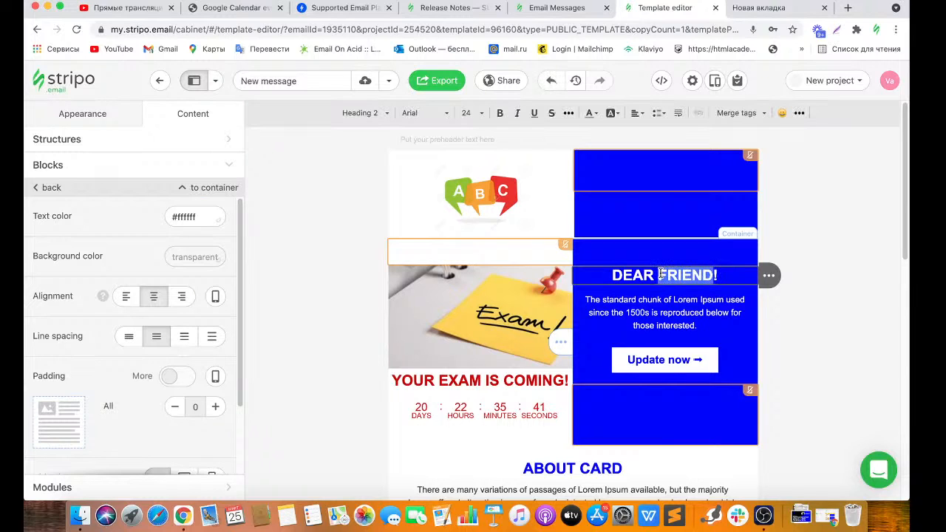
{"action": "key", "text": "BackSpace"}
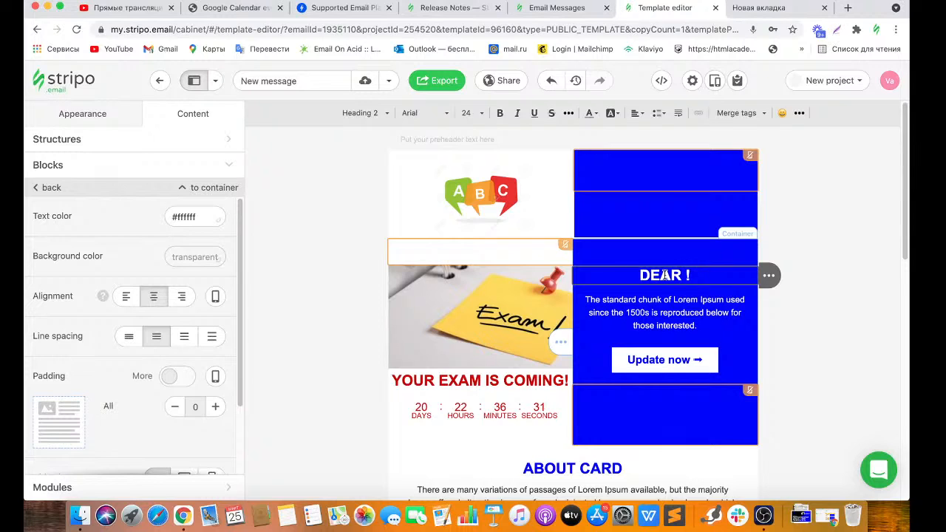
Insert the eSputnik First Name merge tag into the greeting.
{"action": "left_click", "coordinate": [739, 113]}
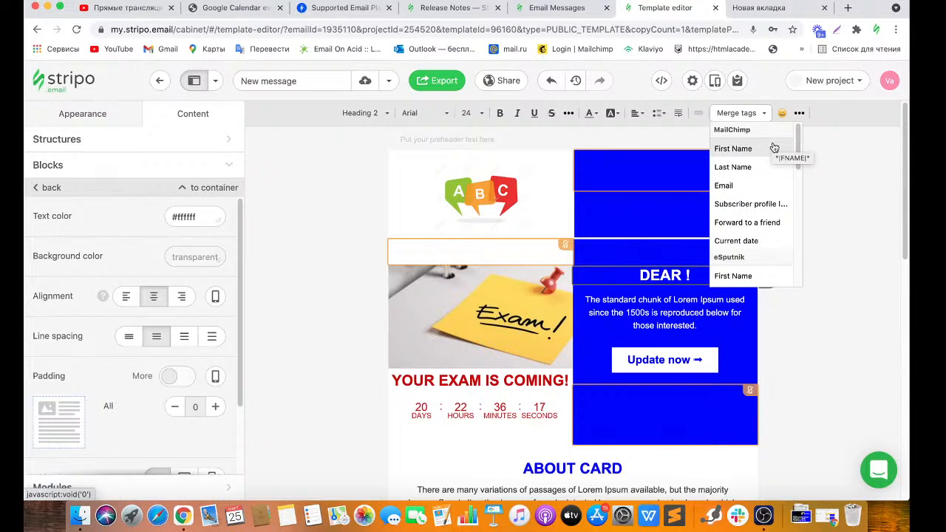
{"action": "scroll", "coordinate": [798, 176], "scroll_direction": "down", "scroll_amount": 2}
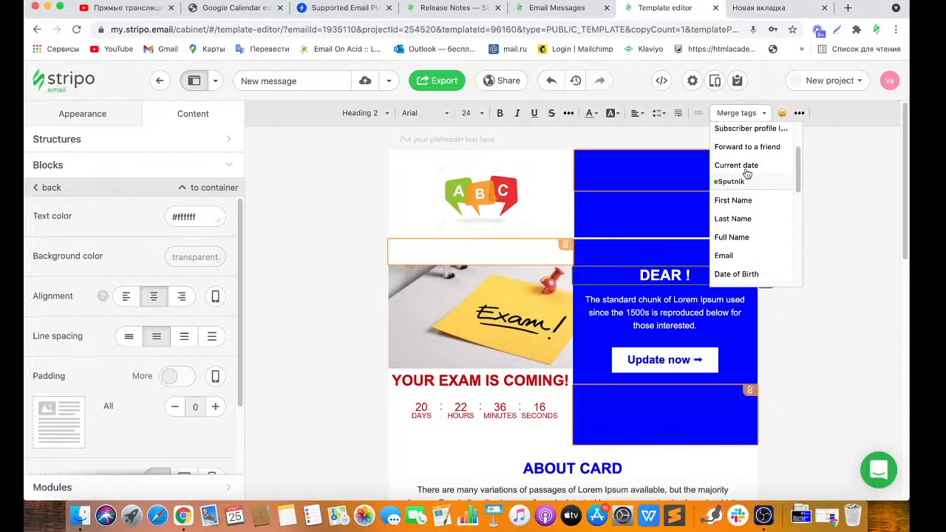
{"action": "left_click_drag", "start_coordinate": [797, 174], "coordinate": [798, 231]}
{"action": "scroll", "coordinate": [739, 218], "scroll_direction": "down", "scroll_amount": 1}
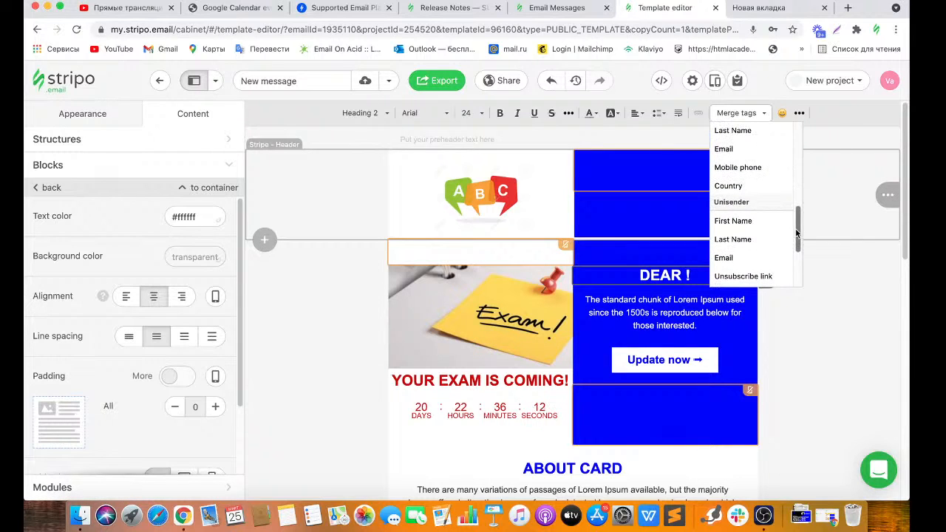
{"action": "scroll", "coordinate": [742, 247], "scroll_direction": "down", "scroll_amount": 2}
{"action": "left_click_drag", "start_coordinate": [796, 248], "coordinate": [797, 259]}
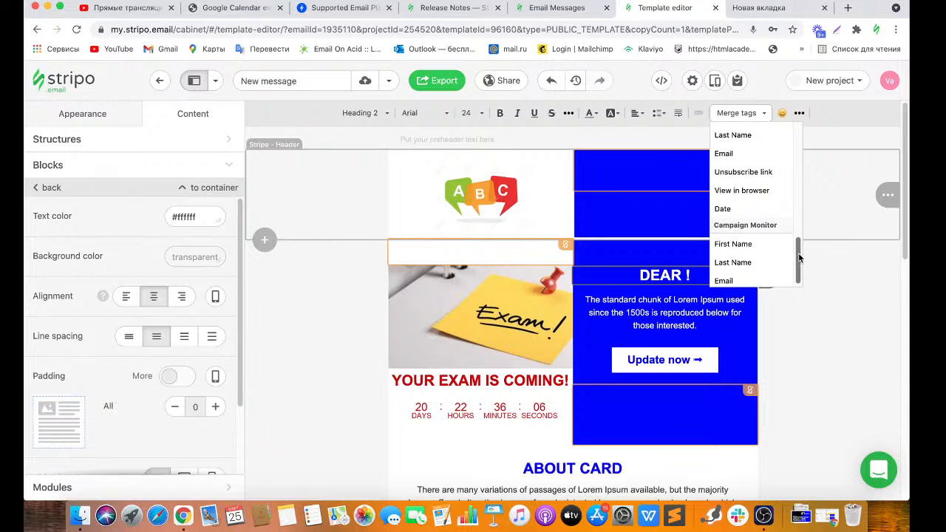
{"action": "scroll", "coordinate": [733, 203], "scroll_direction": "down", "scroll_amount": 5}
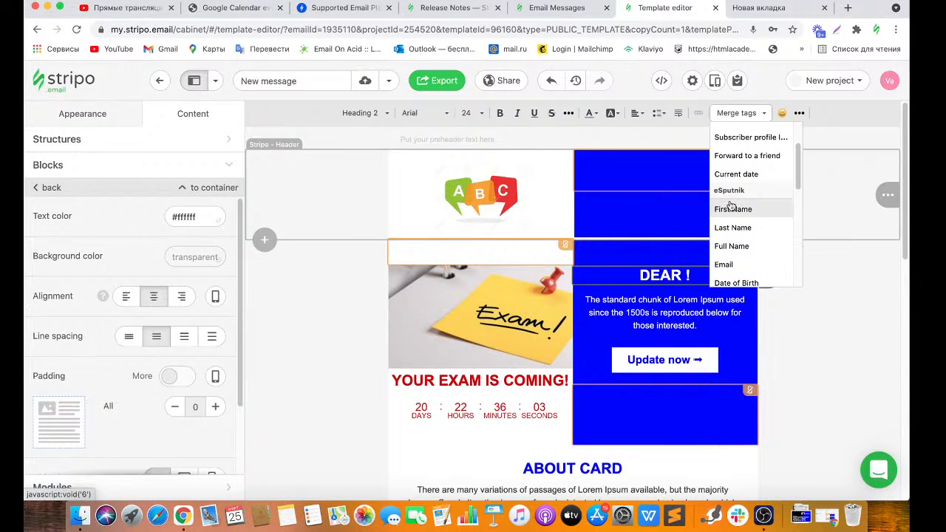
{"action": "left_click", "coordinate": [731, 209]}
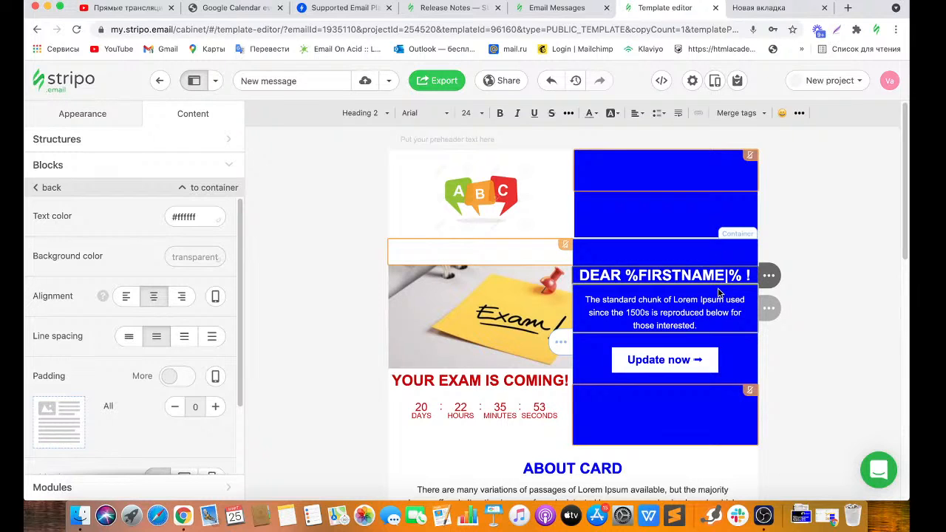
{"action": "left_click_drag", "start_coordinate": [742, 275], "coordinate": [631, 276]}
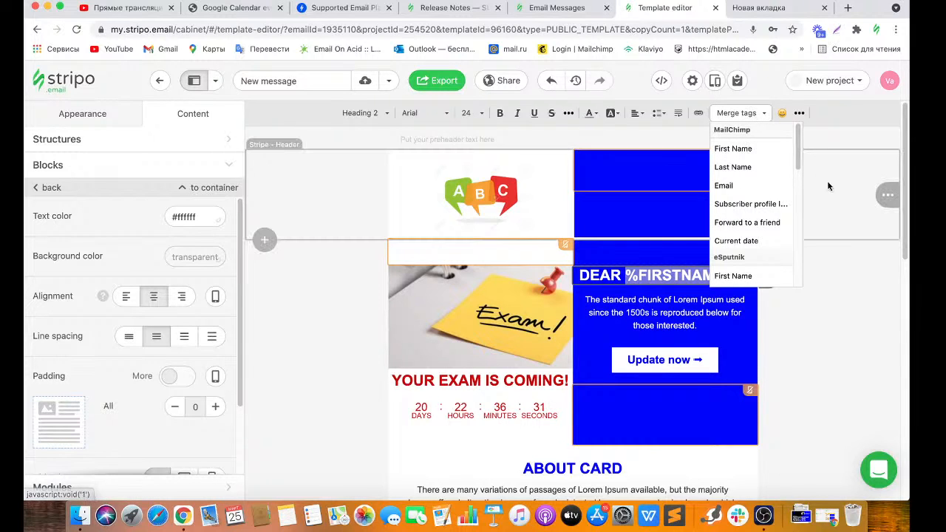
{"action": "mouse_move", "coordinate": [798, 151]}
{"action": "left_mouse_down"}
{"action": "mouse_move", "coordinate": [800, 243]}
{"action": "mouse_move", "coordinate": [791, 157]}
{"action": "left_mouse_up"}
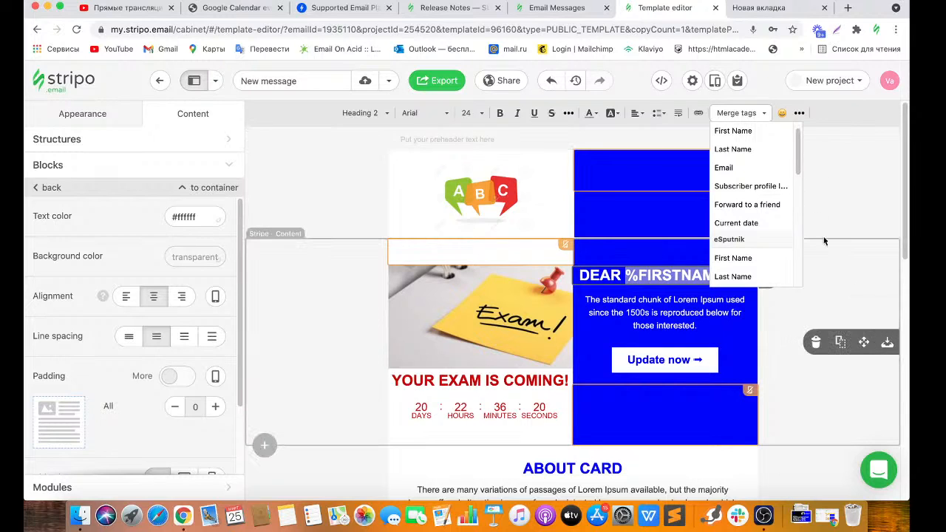
{"action": "left_click", "coordinate": [749, 117]}
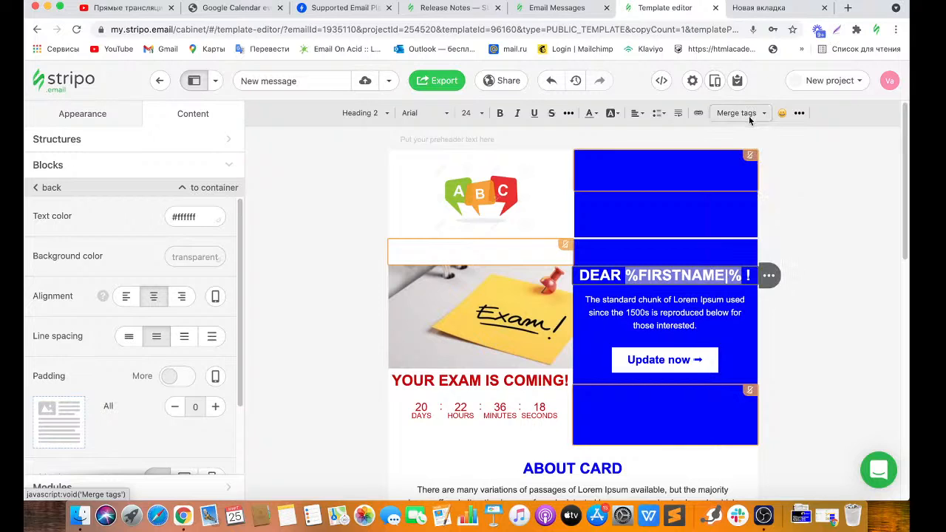
{"action": "left_click", "coordinate": [712, 280]}
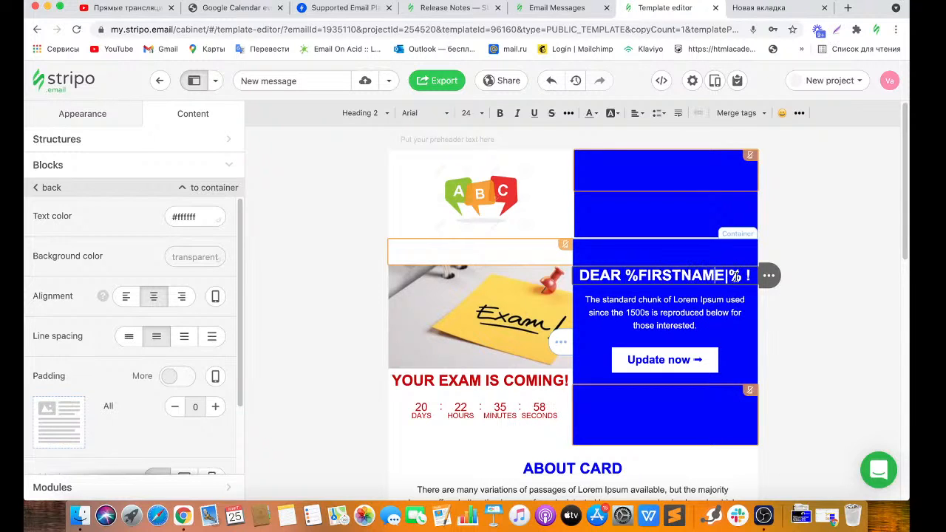
{"action": "left_click_drag", "start_coordinate": [745, 277], "coordinate": [630, 271]}
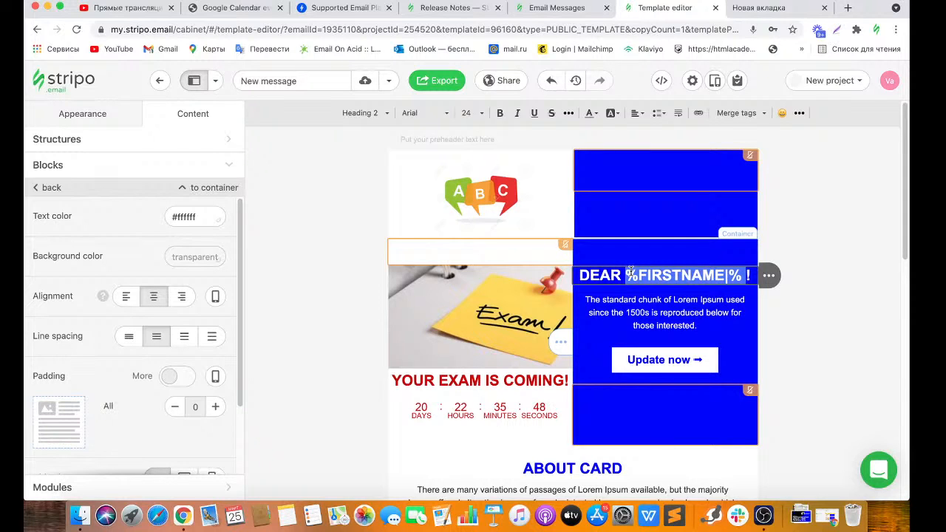
Open New project's settings from the organization's project list.
{"action": "left_click", "coordinate": [888, 82]}
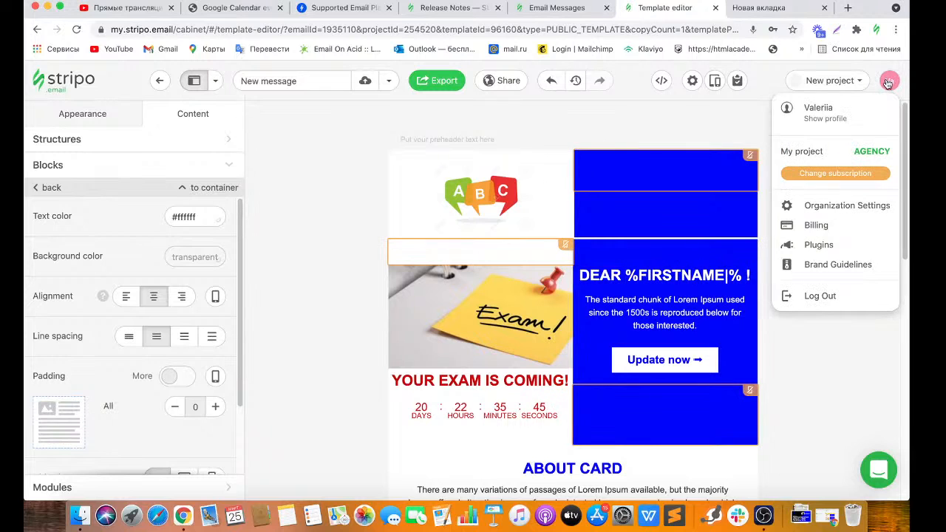
{"action": "left_click", "coordinate": [833, 209]}
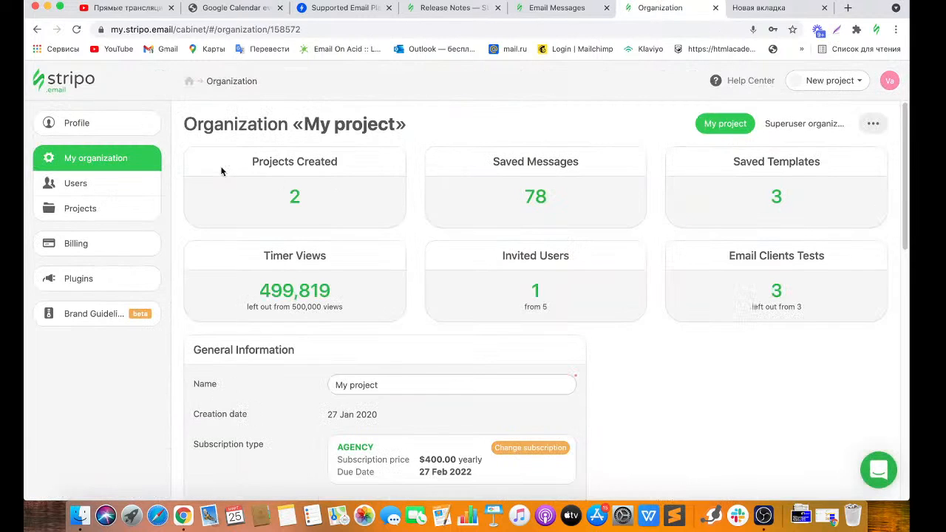
{"action": "left_click", "coordinate": [121, 214]}
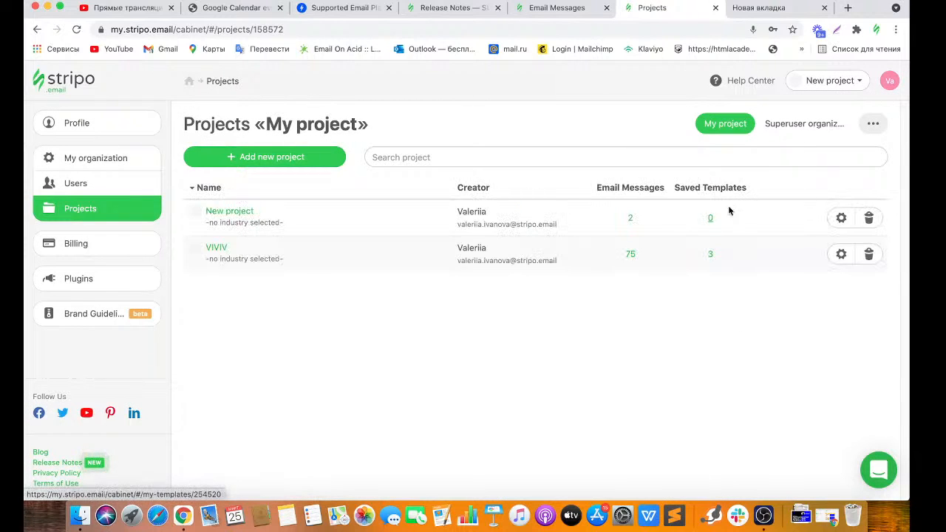
{"action": "left_click", "coordinate": [841, 219]}
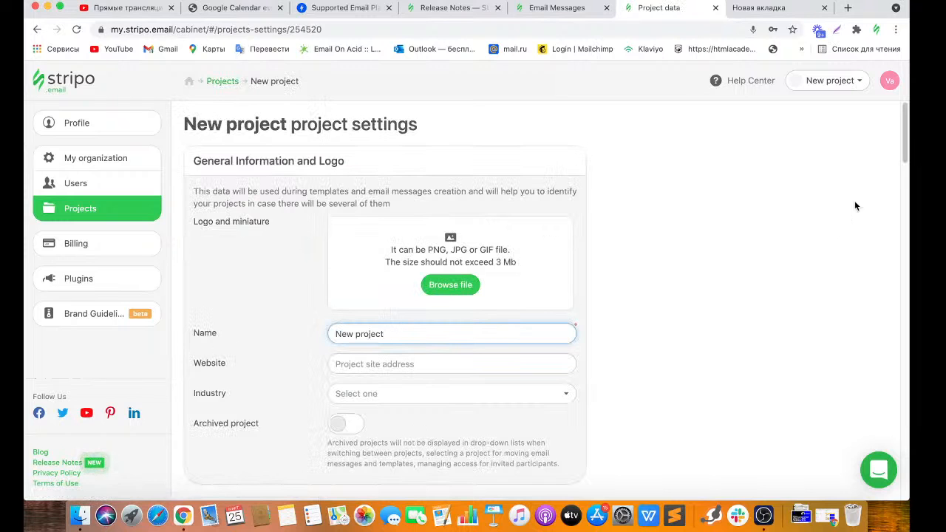
{"action": "left_click_drag", "start_coordinate": [903, 157], "coordinate": [900, 255]}
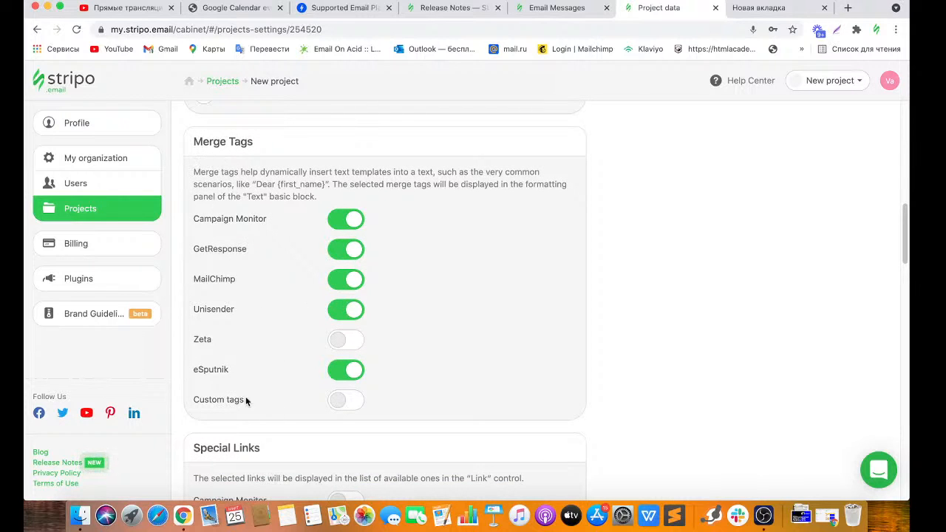
Enable custom merge tags and add 'My tag' with value {first_name}.
{"action": "left_click", "coordinate": [354, 401]}
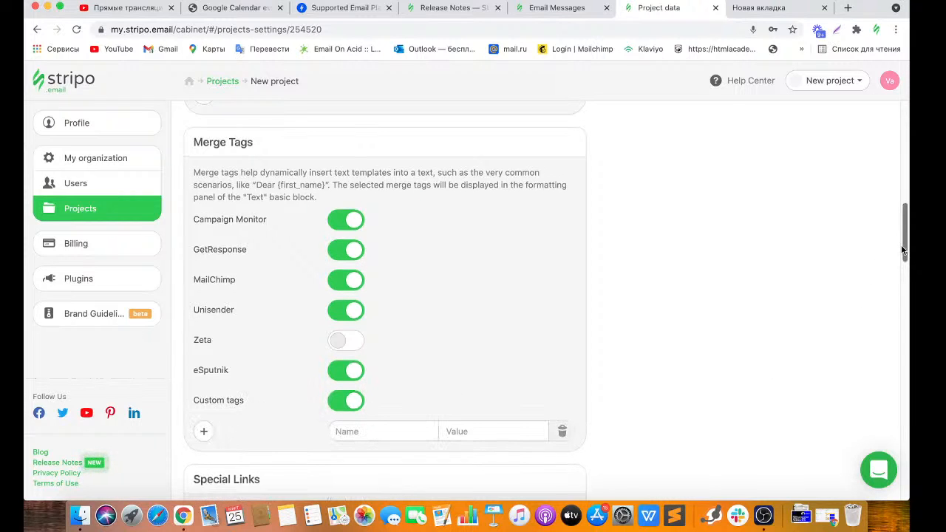
{"action": "scroll", "coordinate": [901, 244], "scroll_direction": "down", "scroll_amount": 2}
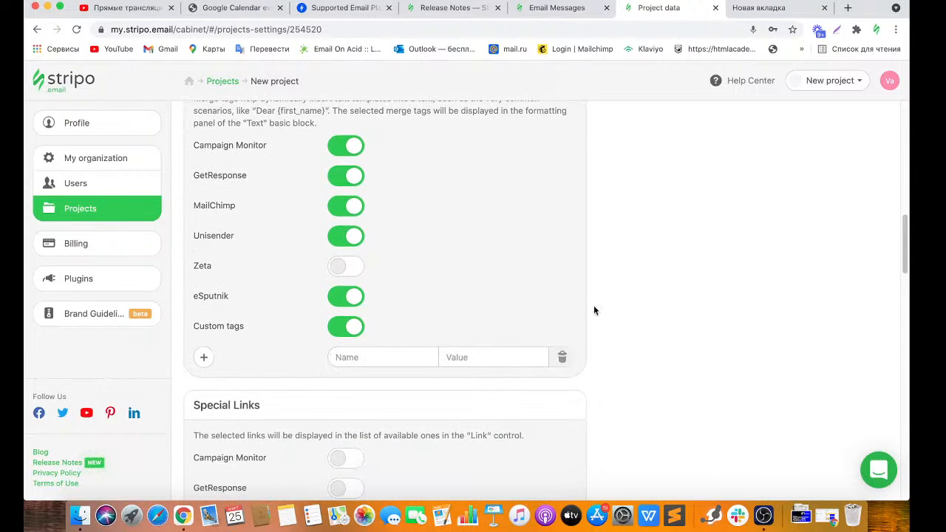
{"action": "left_click", "coordinate": [360, 355]}
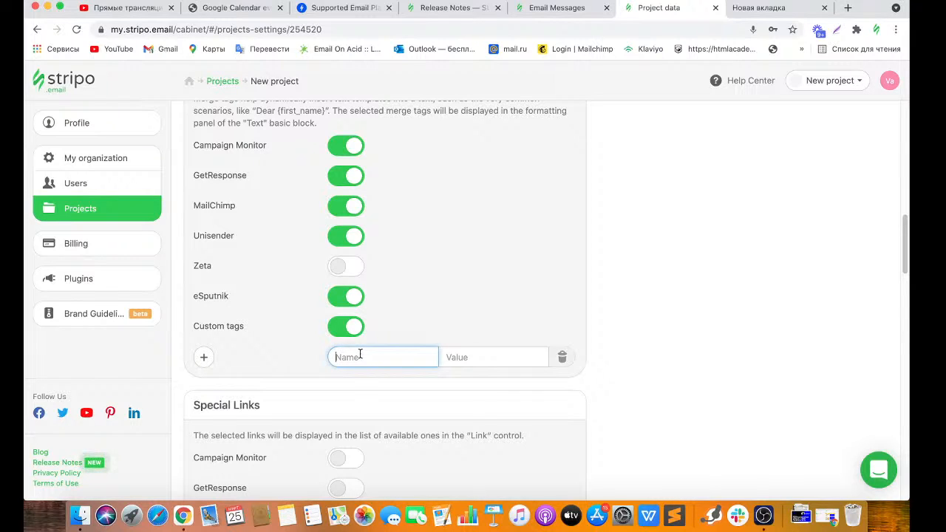
{"action": "type", "text": "My tag"}
{"action": "left_click", "coordinate": [447, 360]}
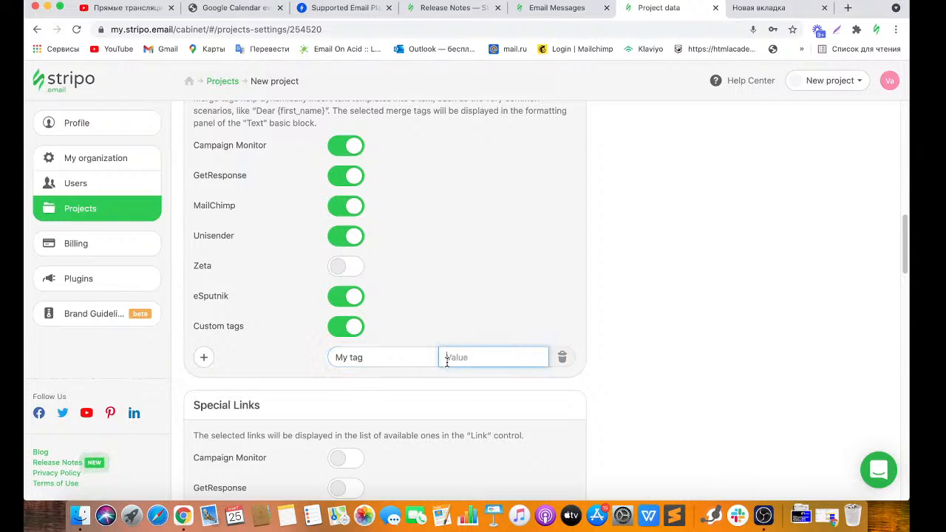
{"action": "type", "text": "{first_name}"}
{"action": "left_click", "coordinate": [663, 278]}
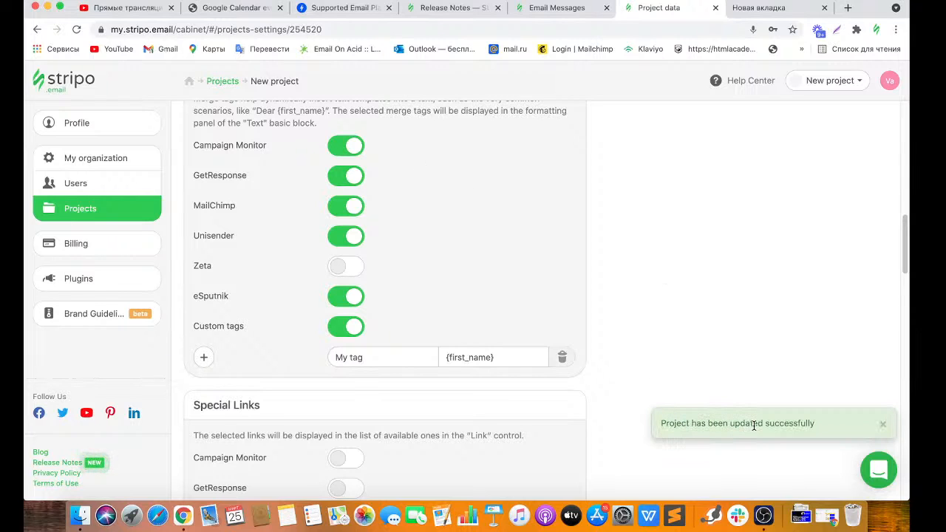
{"action": "left_click", "coordinate": [79, 82]}
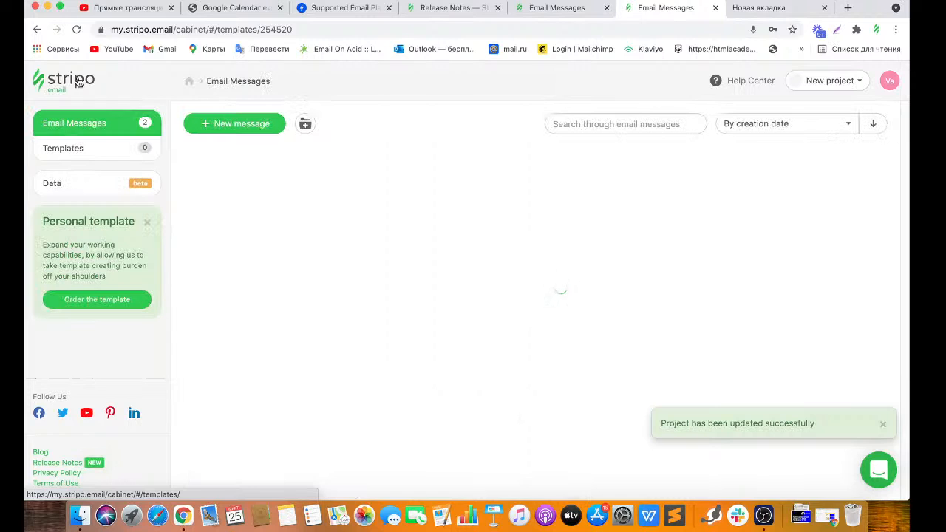
Open the exam email, insert My tag into the greeting, then delete the inserted {first_name}.
{"action": "left_click", "coordinate": [248, 210]}
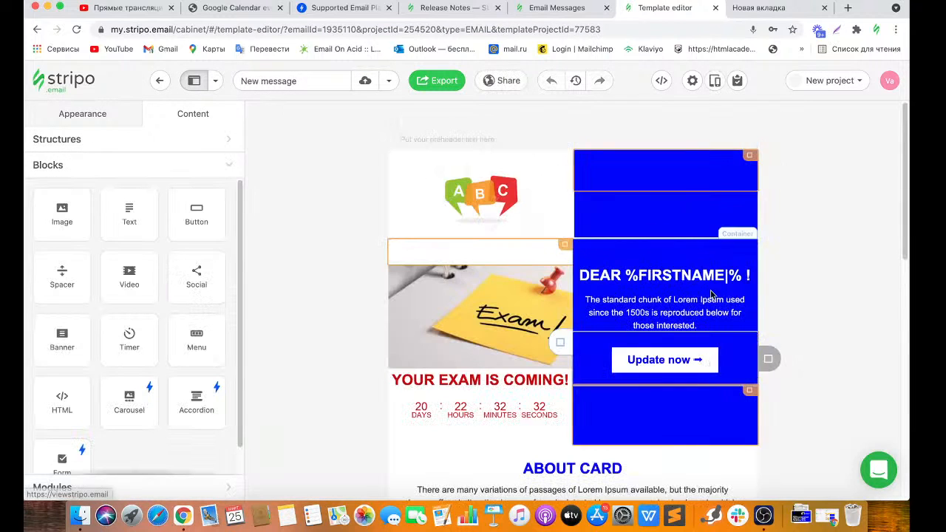
{"action": "left_click", "coordinate": [734, 275]}
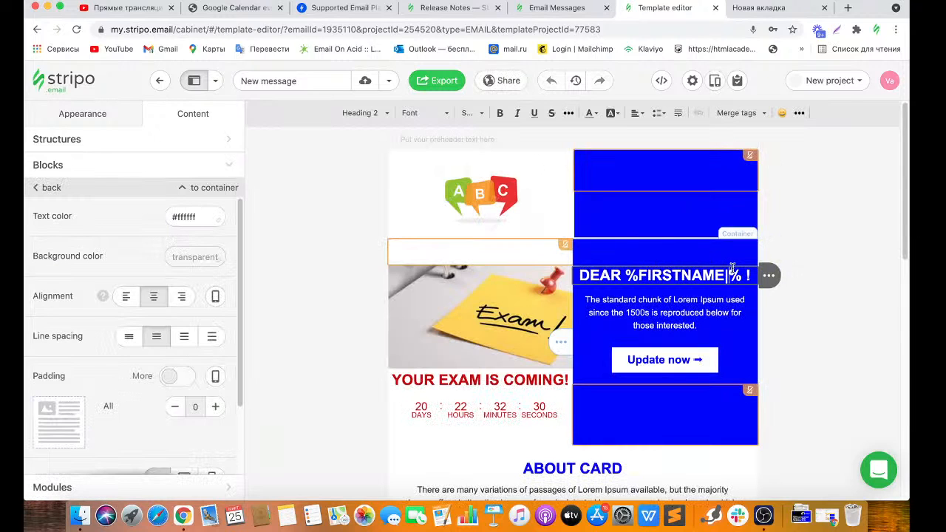
{"action": "left_click", "coordinate": [762, 114]}
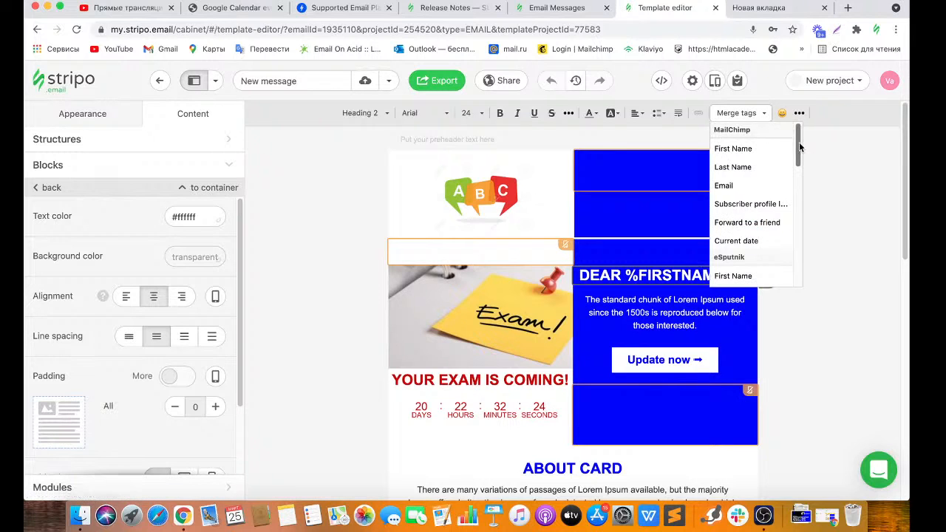
{"action": "left_click_drag", "start_coordinate": [799, 144], "coordinate": [798, 295]}
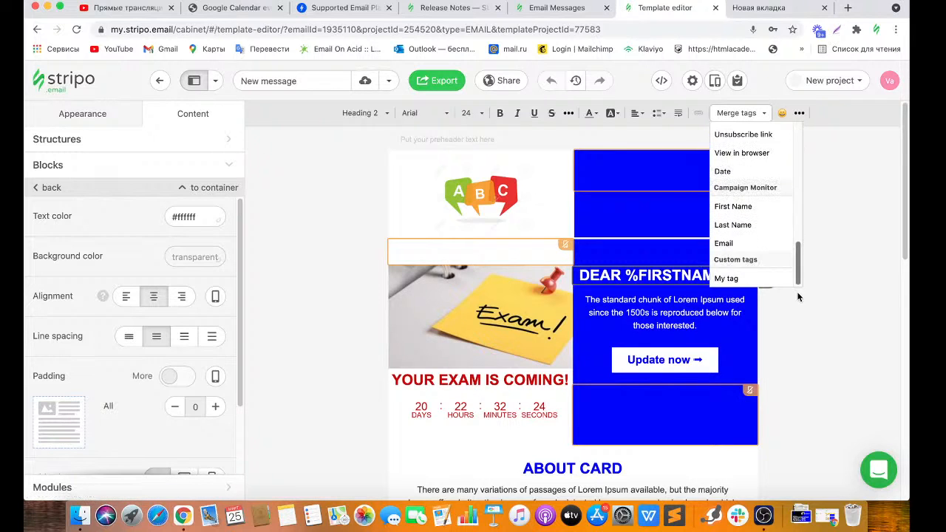
{"action": "left_click", "coordinate": [728, 279]}
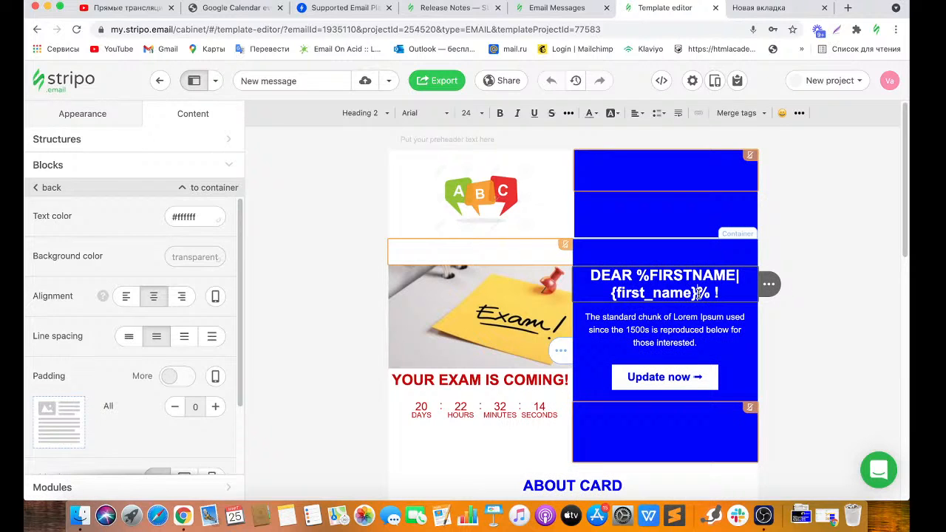
{"action": "left_click_drag", "start_coordinate": [698, 293], "coordinate": [612, 293]}
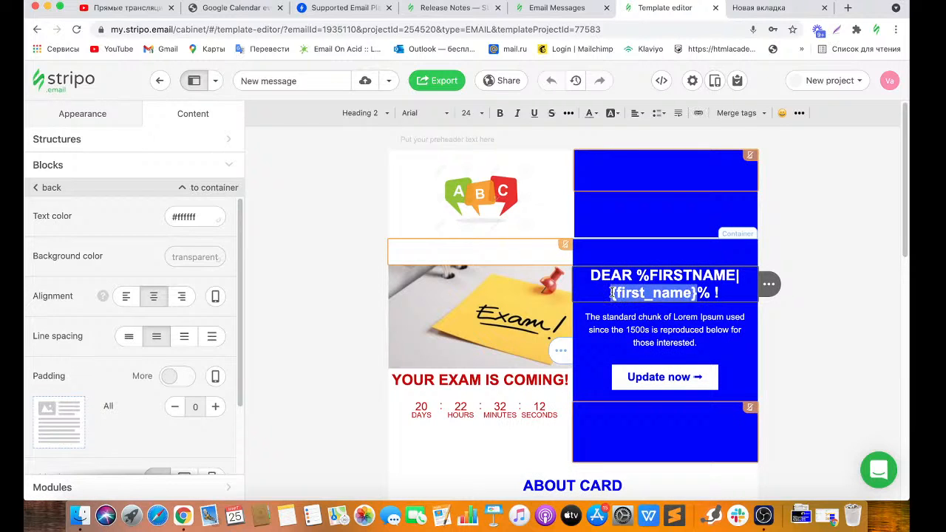
{"action": "key", "text": "BackSpace"}
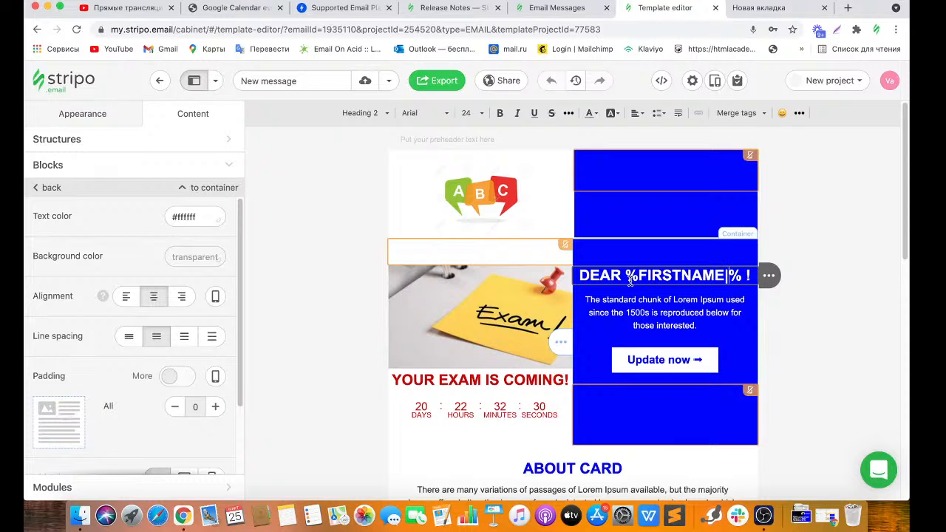
Switch to the Google Calendar Event URL generator tab.
{"action": "left_click", "coordinate": [235, 15]}
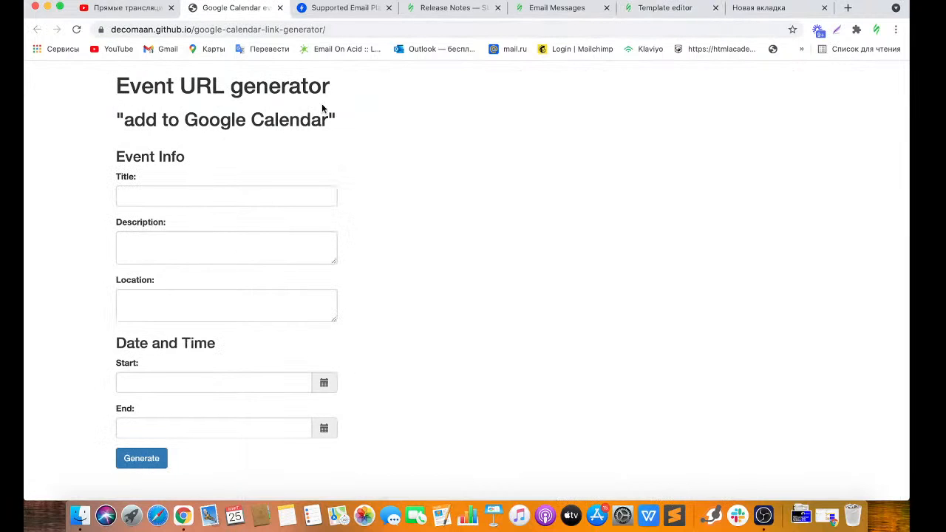
Enter event title Exam, description Room 1 and location London school.
{"action": "left_click", "coordinate": [337, 28]}
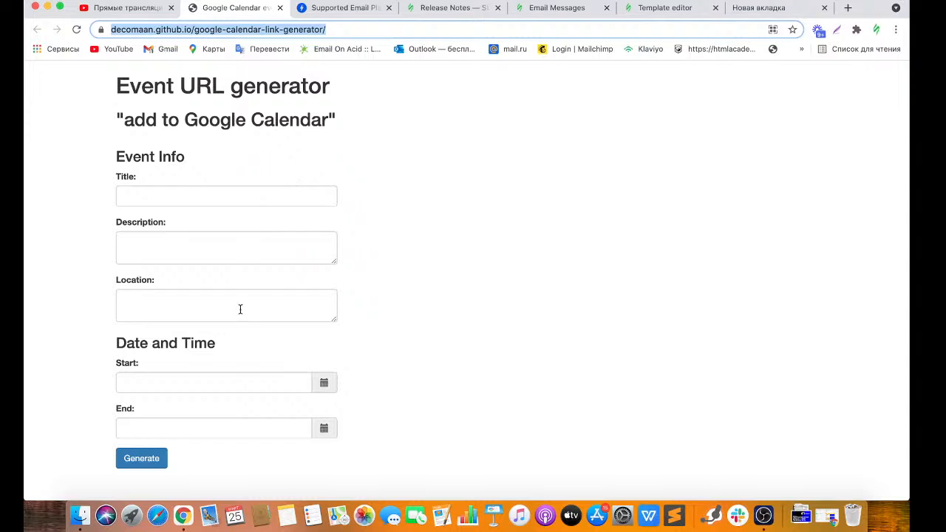
{"action": "left_click", "coordinate": [238, 201]}
{"action": "type", "text": "Exam"}
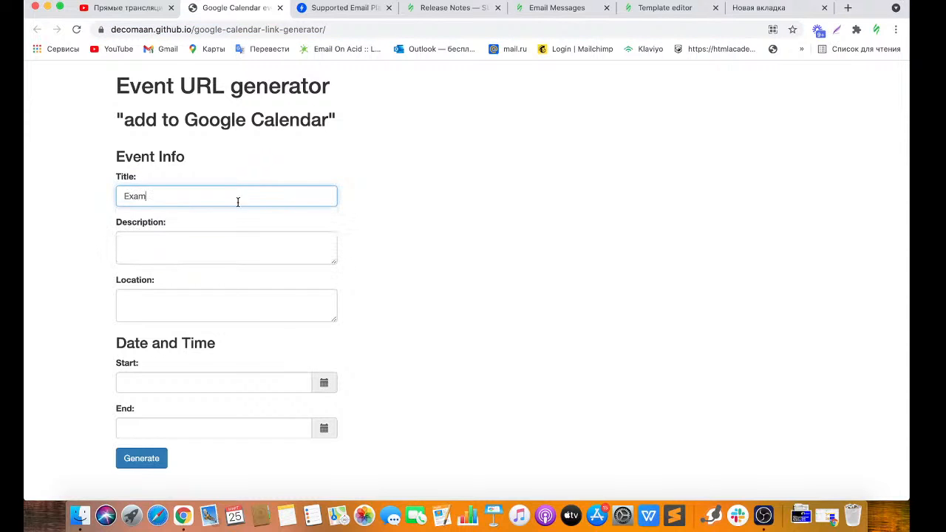
{"action": "left_click", "coordinate": [241, 241]}
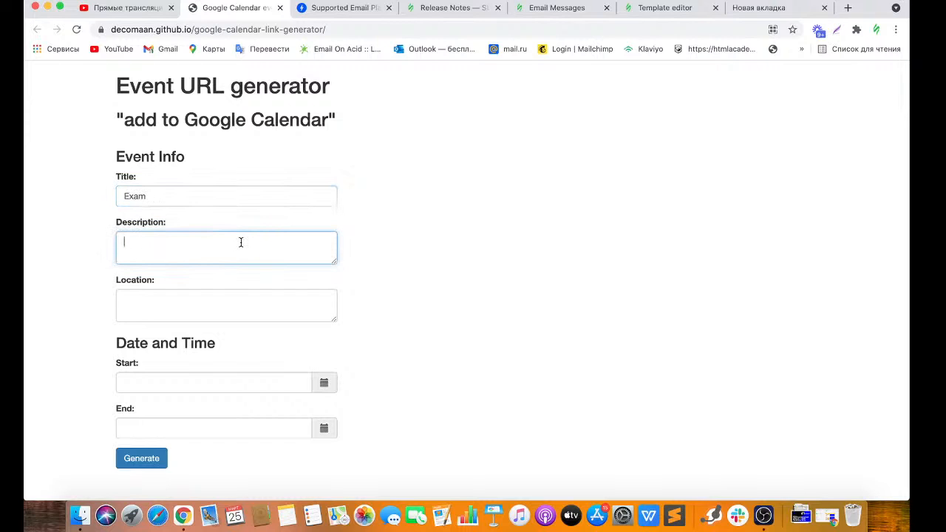
{"action": "type", "text": "Room 1"}
{"action": "left_click", "coordinate": [239, 293]}
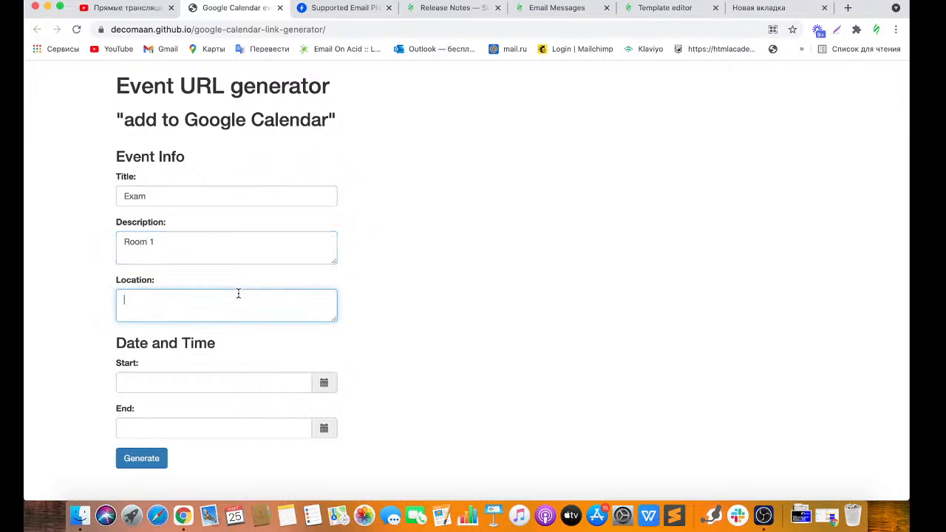
{"action": "type", "text": "Ц"}
{"action": "type", "text": "London school"}
{"action": "left_click", "coordinate": [386, 330]}
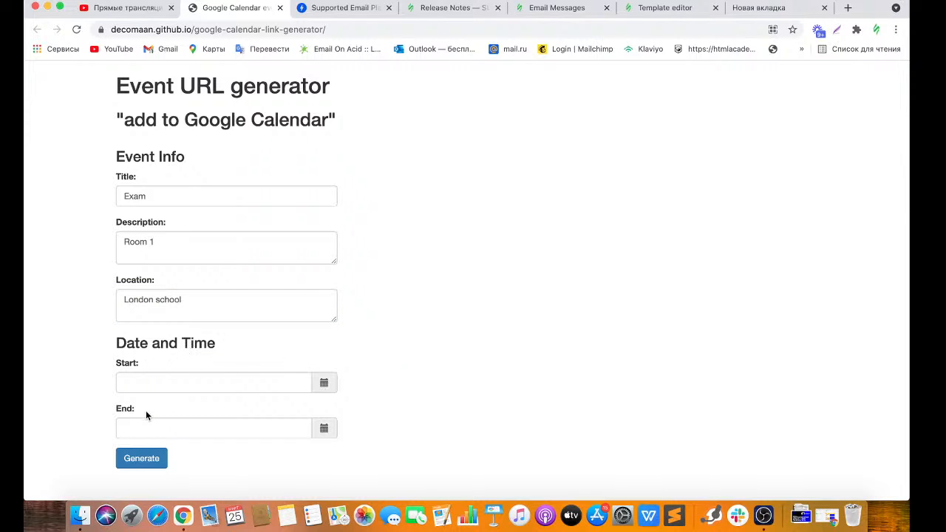
Set the event start to 15/04/2021 at 14:00.
{"action": "left_click", "coordinate": [324, 383]}
{"action": "left_click", "coordinate": [451, 210]}
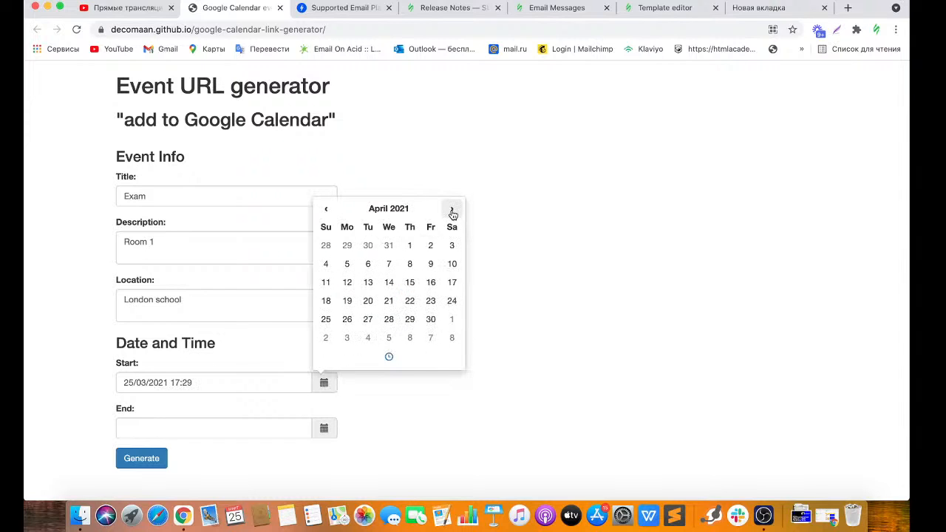
{"action": "left_click", "coordinate": [411, 282]}
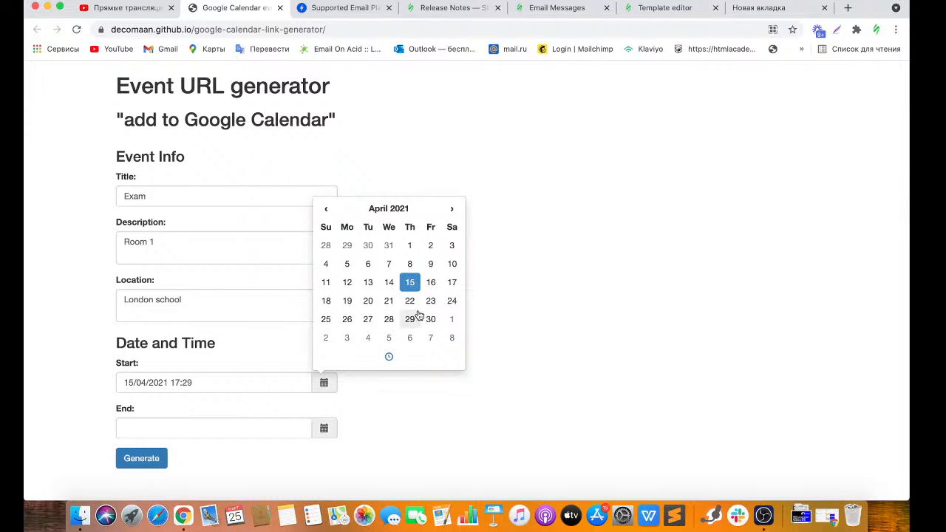
{"action": "left_click", "coordinate": [389, 359]}
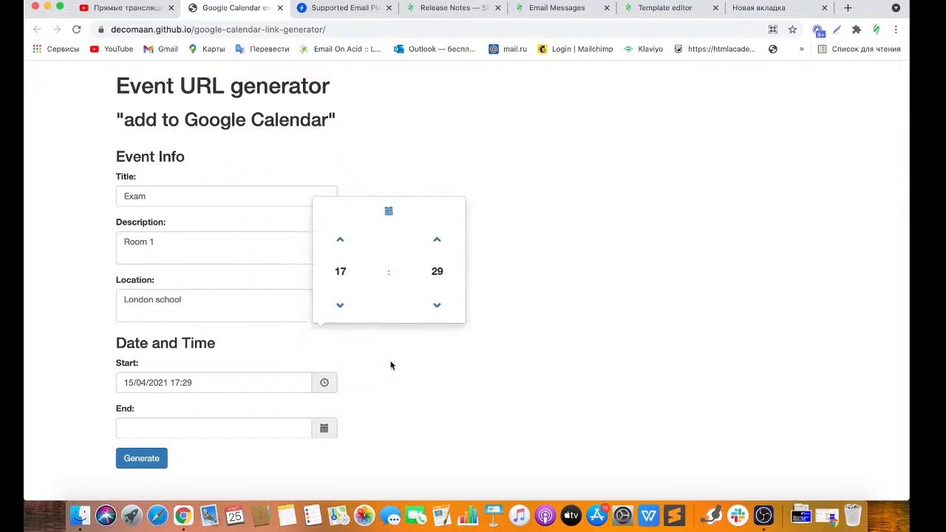
{"action": "left_click", "coordinate": [340, 303]}
{"action": "left_click", "coordinate": [342, 304]}
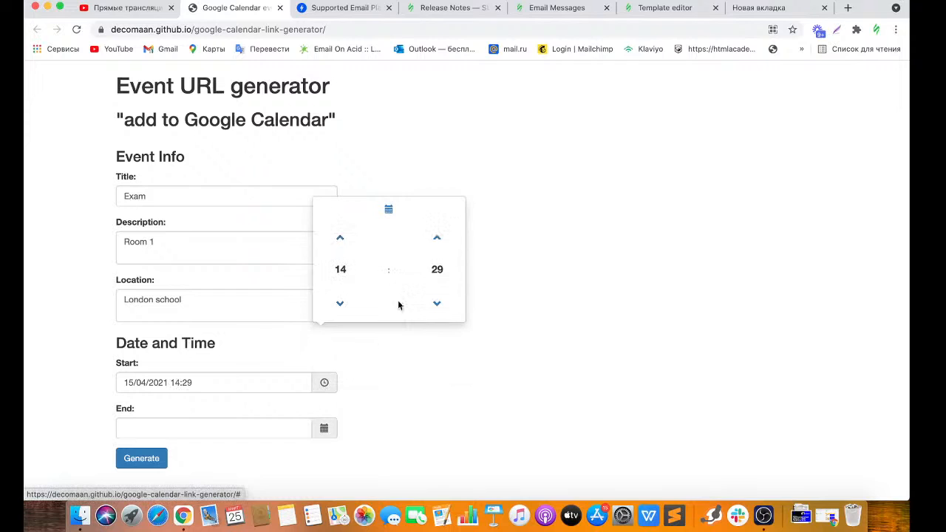
{"action": "left_click", "coordinate": [435, 304]}
{"action": "left_click", "coordinate": [435, 304]}
{"action": "left_click", "coordinate": [435, 304]}
{"action": "left_click", "coordinate": [435, 304]}
{"action": "left_click", "coordinate": [435, 304]}
{"action": "left_click", "coordinate": [435, 305]}
{"action": "left_click", "coordinate": [435, 305]}
{"action": "left_click", "coordinate": [435, 305]}
{"action": "left_click", "coordinate": [435, 305]}
{"action": "left_click", "coordinate": [435, 305]}
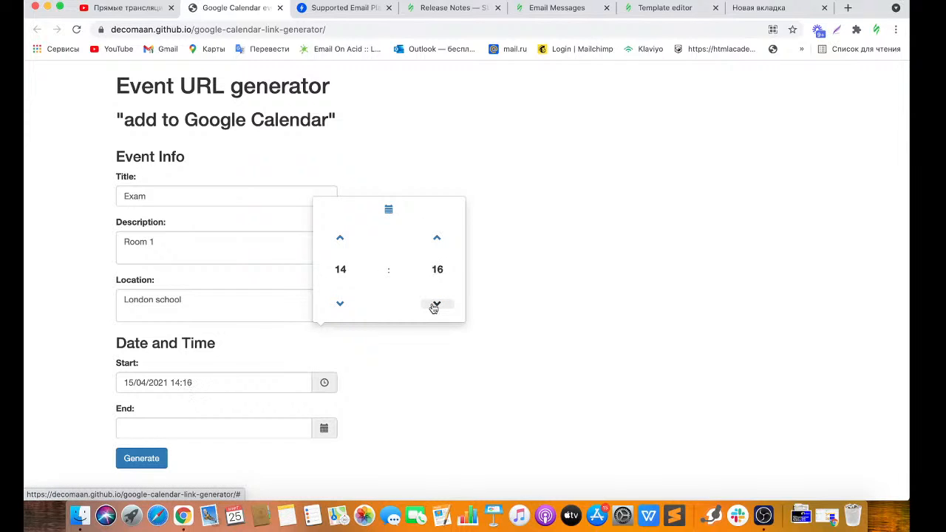
{"action": "left_click", "coordinate": [435, 304]}
{"action": "left_click", "coordinate": [436, 305]}
{"action": "left_click", "coordinate": [435, 304]}
{"action": "left_click", "coordinate": [435, 304]}
{"action": "left_click", "coordinate": [436, 305]}
{"action": "left_click", "coordinate": [430, 348]}
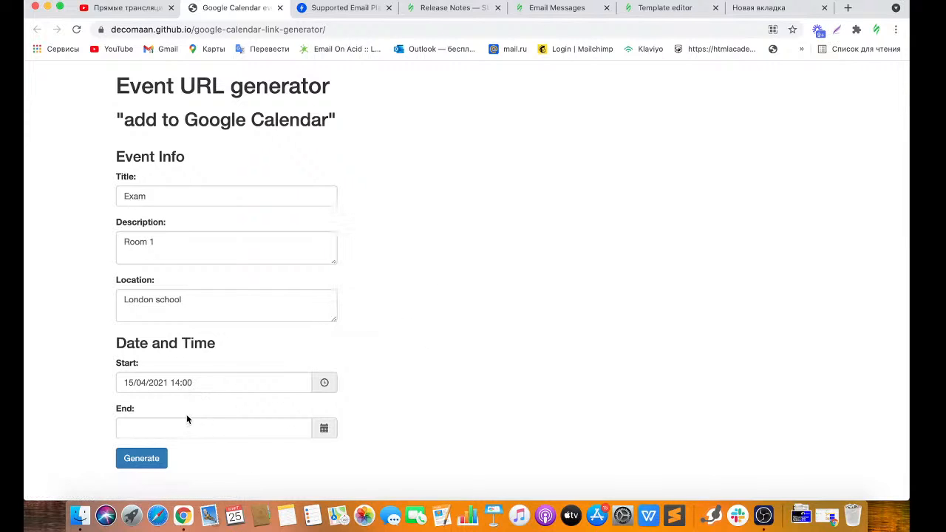
Set the event end to 15/04/2021 at 16:00 and generate the event URL.
{"action": "left_click", "coordinate": [323, 432]}
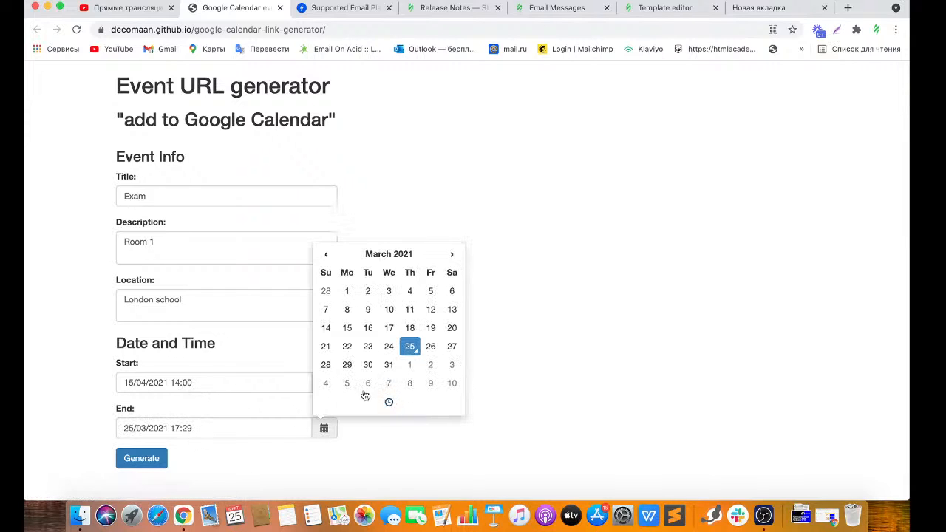
{"action": "left_click", "coordinate": [451, 255]}
{"action": "left_click", "coordinate": [409, 327]}
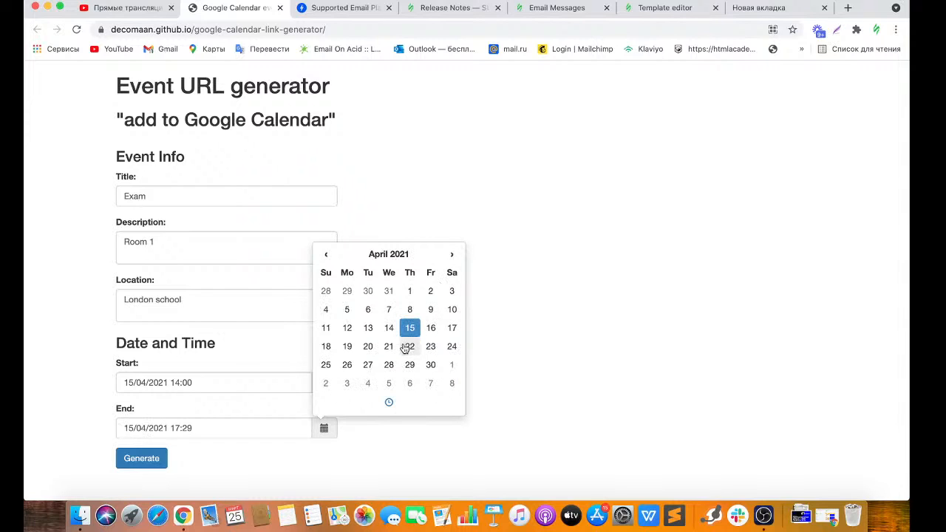
{"action": "left_click", "coordinate": [388, 403]}
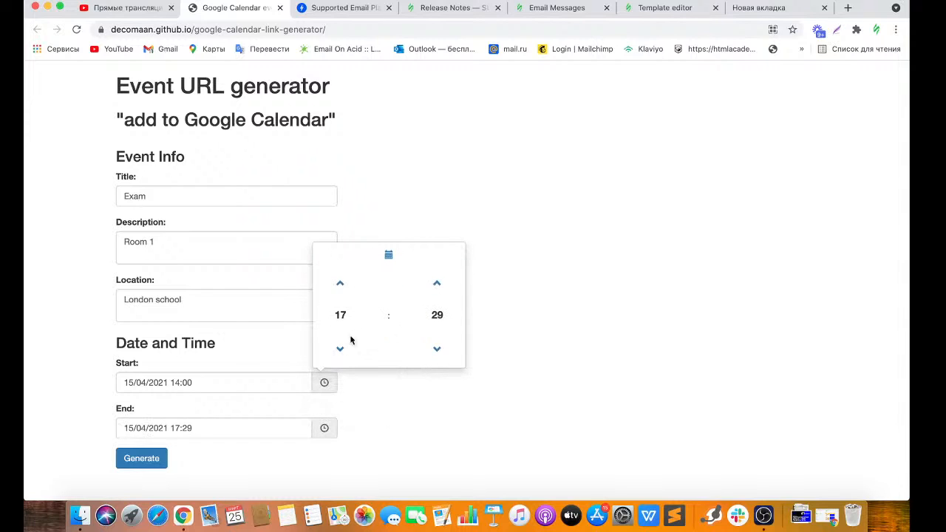
{"action": "left_click", "coordinate": [340, 347]}
{"action": "left_click", "coordinate": [341, 347]}
{"action": "left_click", "coordinate": [340, 283]}
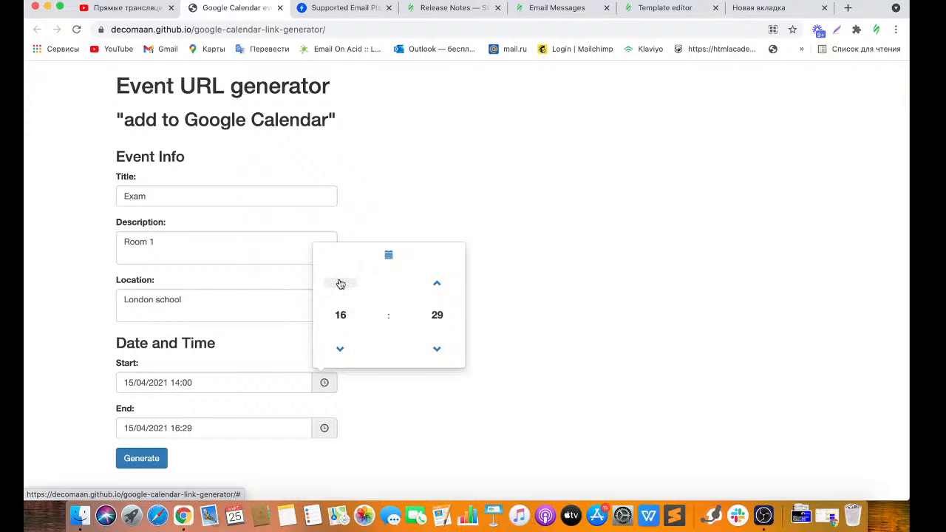
{"action": "left_click", "coordinate": [441, 350]}
{"action": "left_click", "coordinate": [440, 351]}
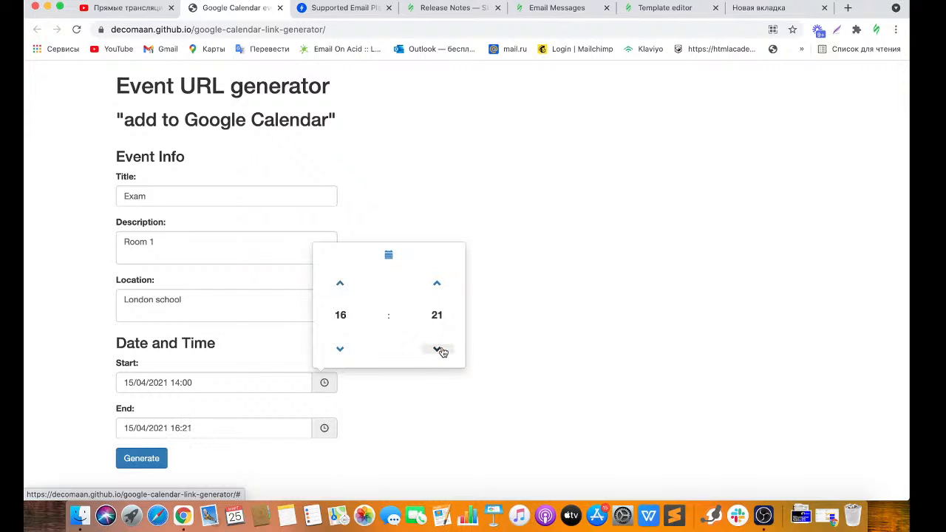
{"action": "left_click", "coordinate": [440, 350]}
{"action": "left_click", "coordinate": [440, 350]}
{"action": "left_click", "coordinate": [440, 350]}
{"action": "left_click", "coordinate": [440, 350]}
{"action": "left_click", "coordinate": [440, 350]}
{"action": "left_click", "coordinate": [440, 350]}
{"action": "left_click", "coordinate": [145, 453]}
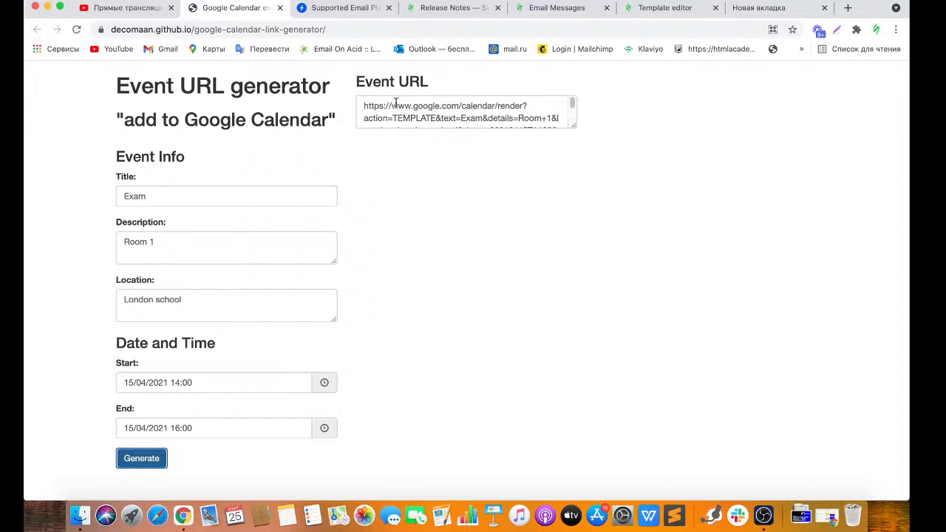
{"action": "left_click", "coordinate": [678, 9]}
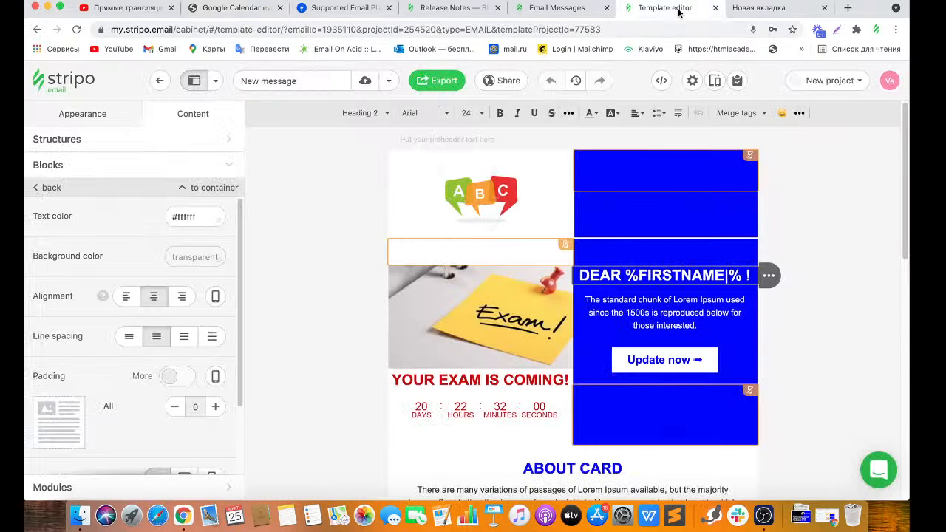
Drop a new Button block above Update now in the blue column.
{"action": "left_click", "coordinate": [660, 365]}
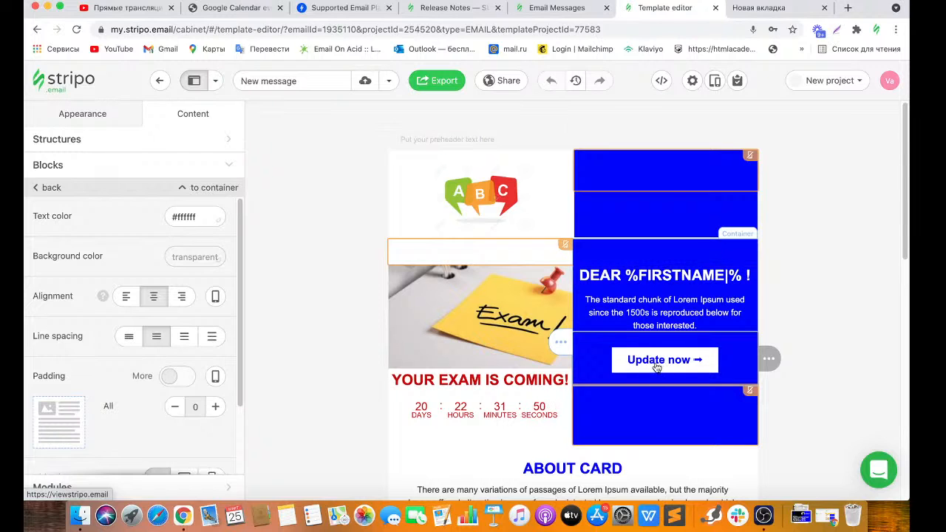
{"action": "left_click", "coordinate": [657, 367]}
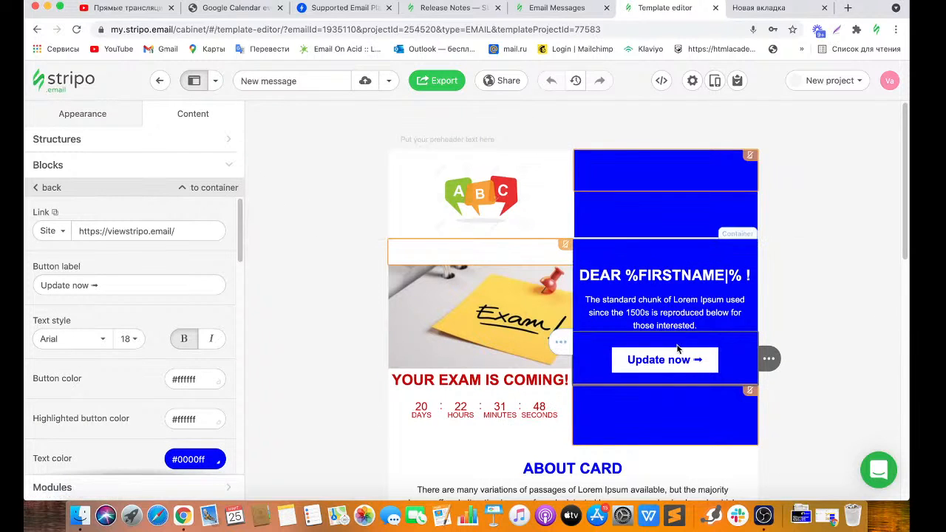
{"action": "left_click", "coordinate": [130, 172]}
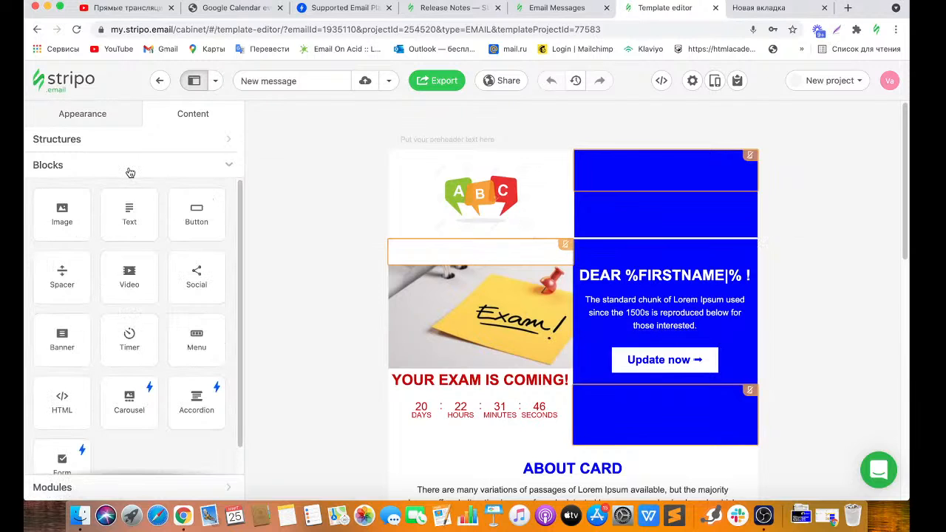
{"action": "left_click_drag", "start_coordinate": [205, 216], "coordinate": [631, 335]}
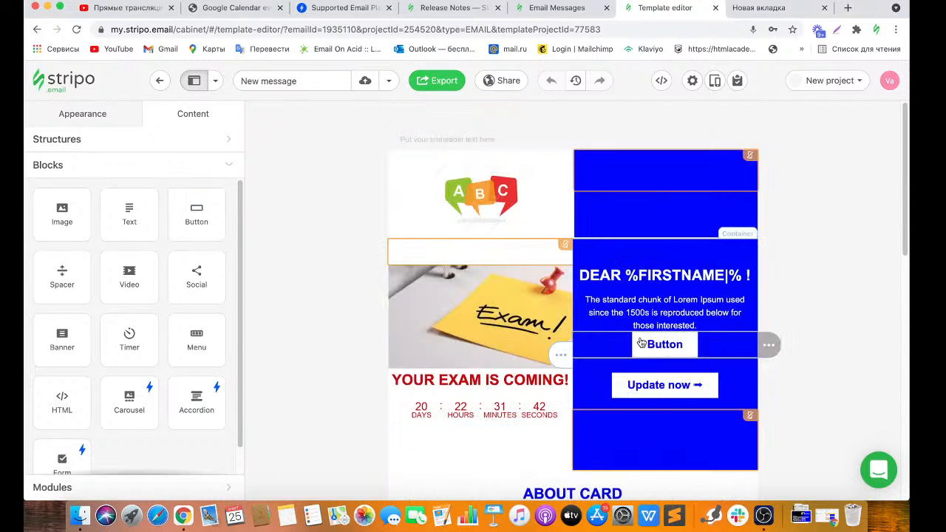
Change the new button's label to 'Add a reminder to the calendar ➡'.
{"action": "left_click", "coordinate": [642, 345]}
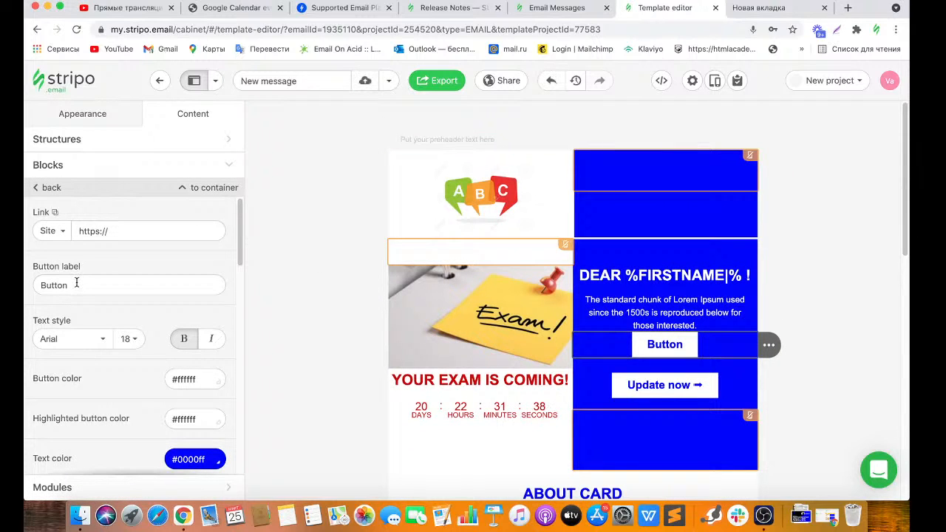
{"action": "left_click_drag", "start_coordinate": [75, 281], "coordinate": [28, 290]}
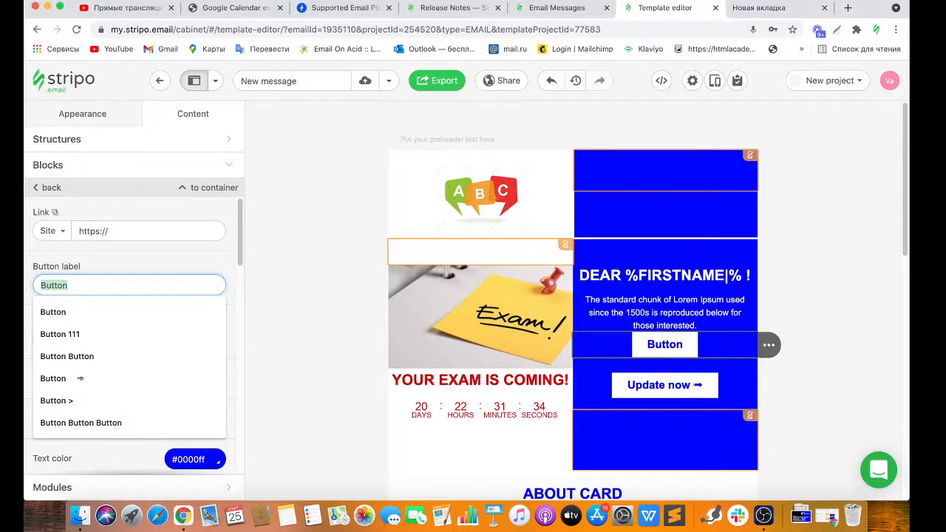
{"action": "key", "text": "BackSpace"}
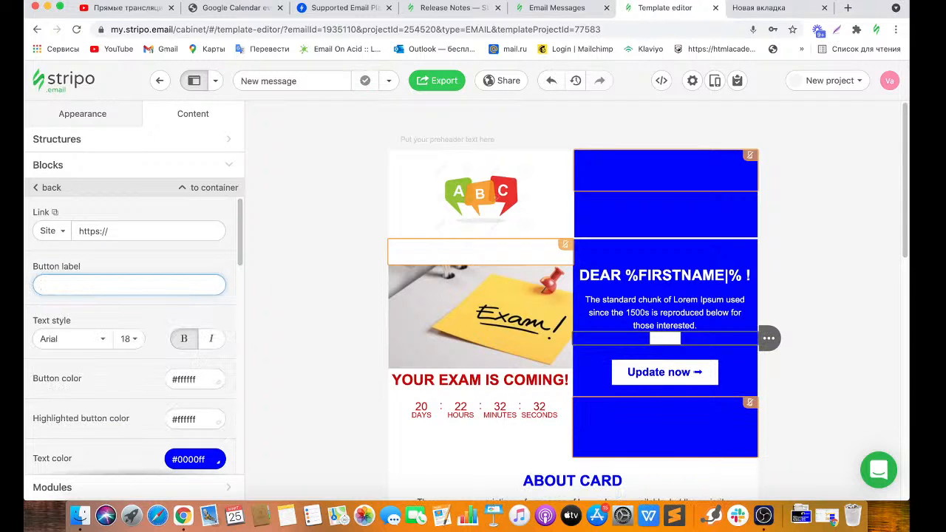
{"action": "type", "text": "Add a"}
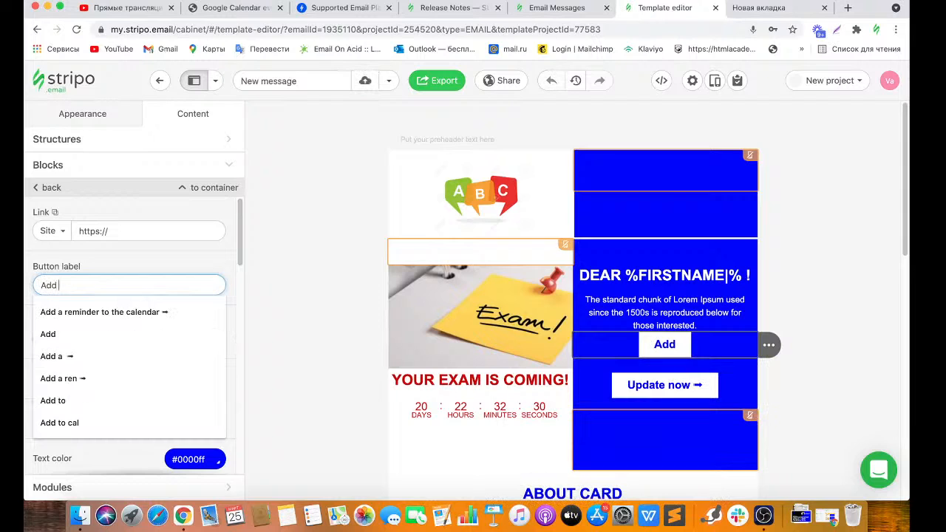
{"action": "left_click", "coordinate": [83, 311]}
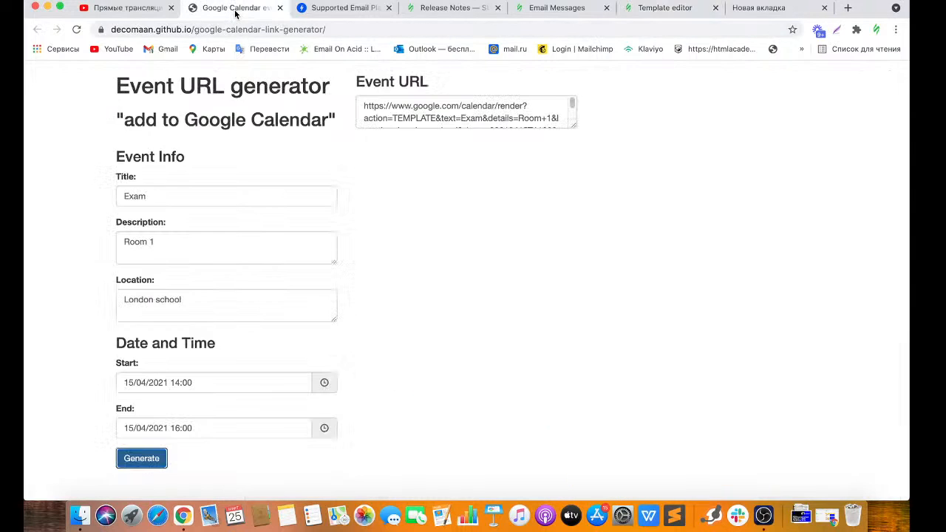
Copy the generated event URL into the reminder button's Link field.
{"action": "left_click", "coordinate": [234, 8]}
{"action": "left_click_drag", "start_coordinate": [369, 105], "coordinate": [515, 154]}
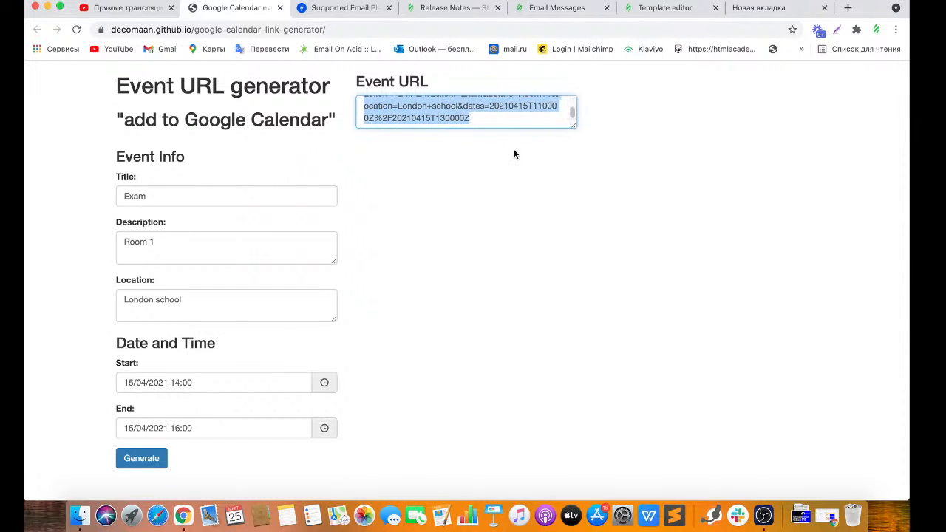
{"action": "left_click", "coordinate": [661, 9]}
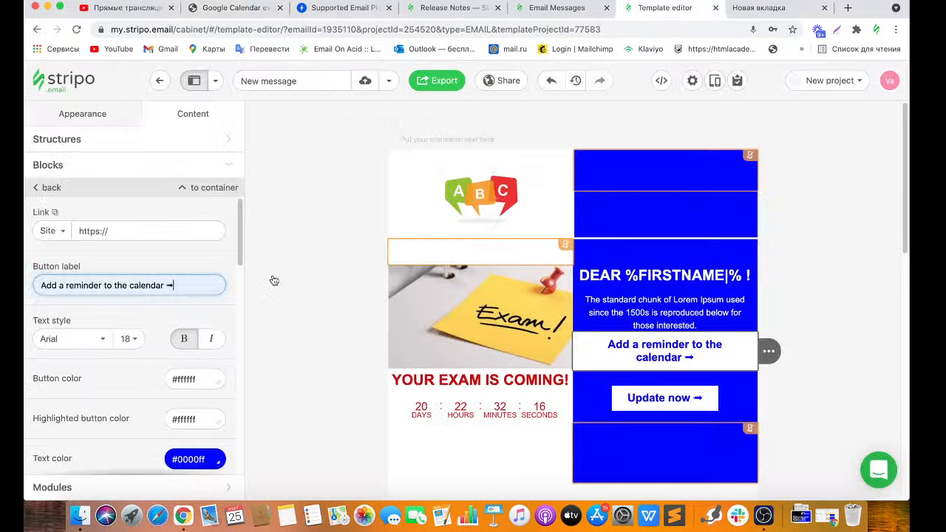
{"action": "left_click", "coordinate": [116, 231]}
{"action": "key", "text": "super+v"}
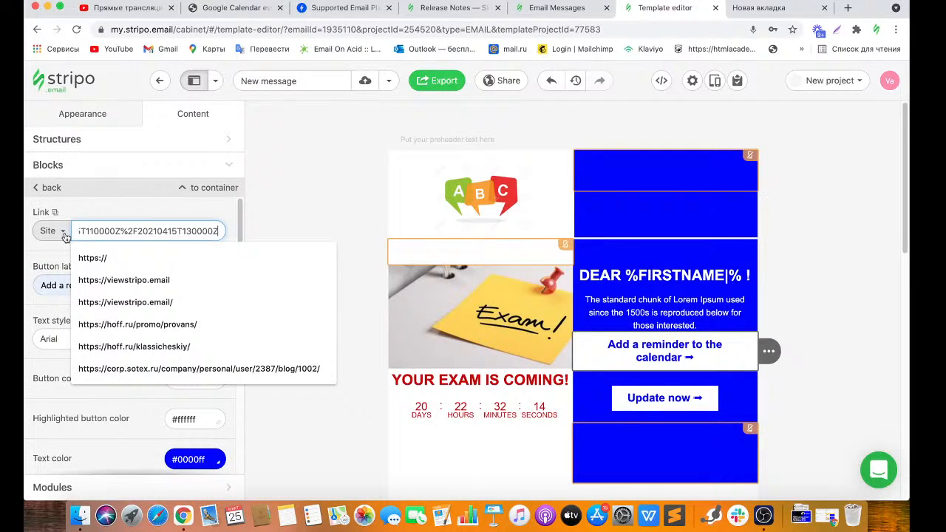
{"action": "left_click", "coordinate": [197, 210]}
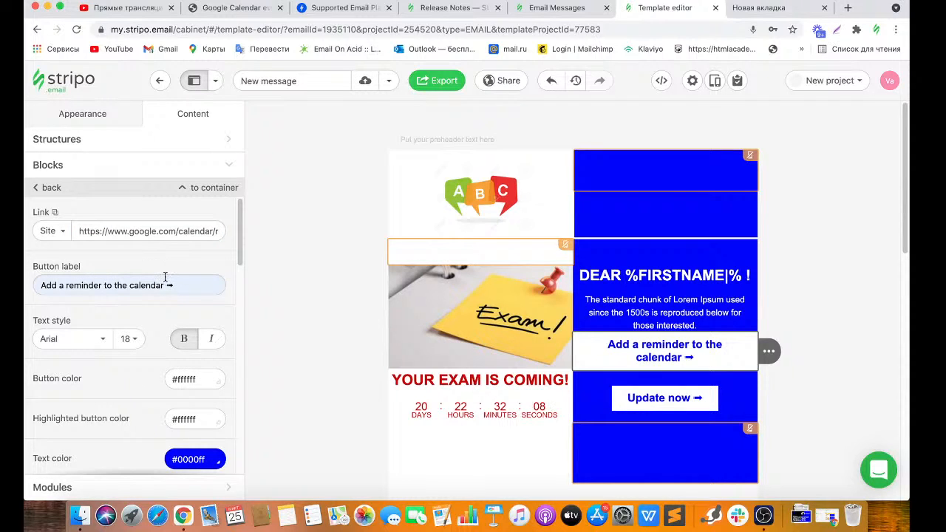
{"action": "left_click", "coordinate": [715, 83]}
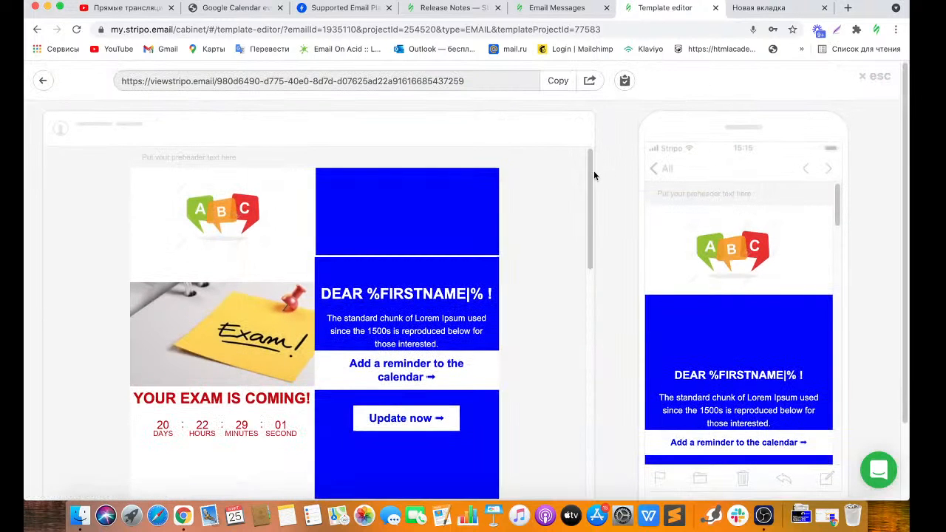
Scroll down the desktop preview to see the reminder button and countdown.
{"action": "scroll", "coordinate": [488, 227], "scroll_direction": "down", "scroll_amount": 3}
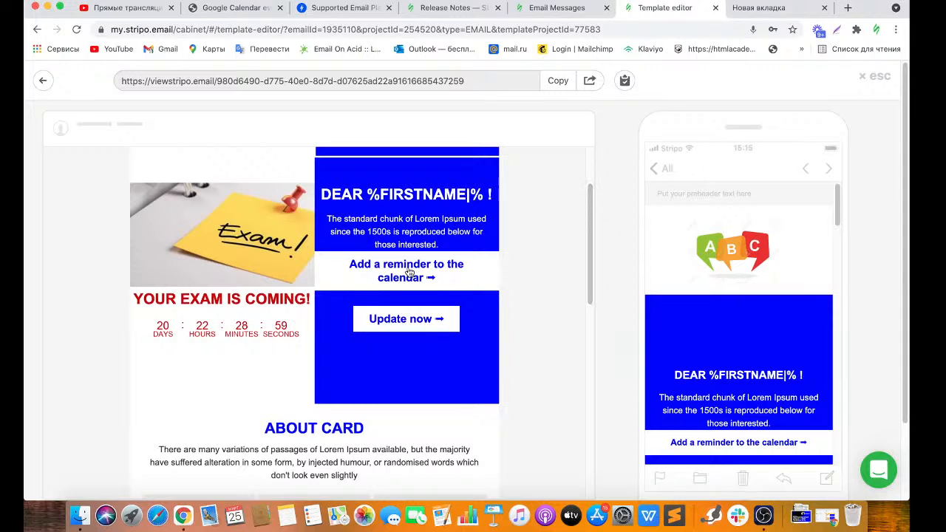
{"action": "left_click", "coordinate": [409, 274]}
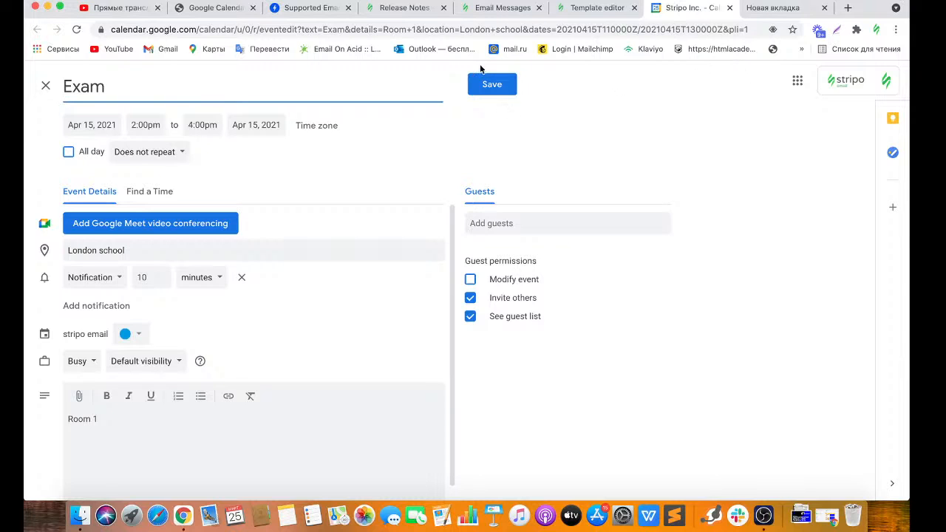
{"action": "left_click", "coordinate": [729, 8]}
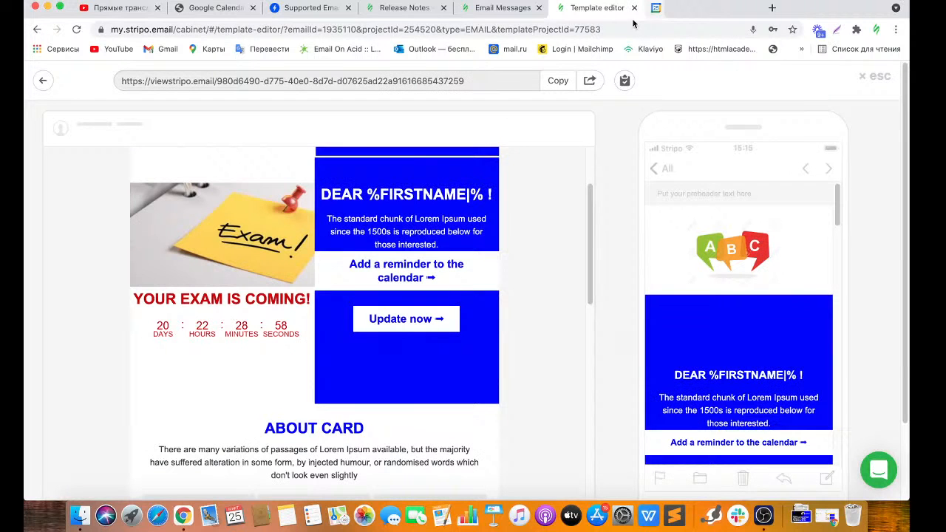
Leave the preview and delete the Update now button from the blue panel.
{"action": "left_click", "coordinate": [874, 76]}
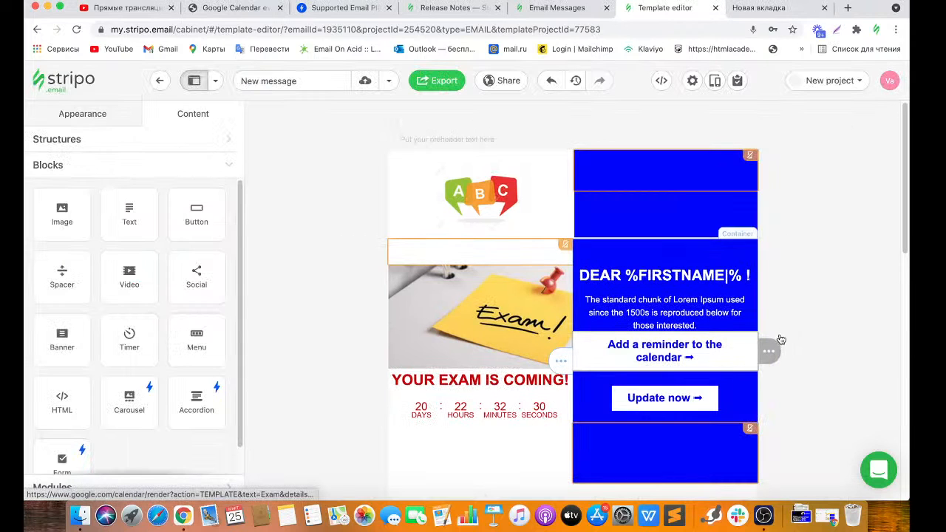
{"action": "left_click", "coordinate": [732, 356]}
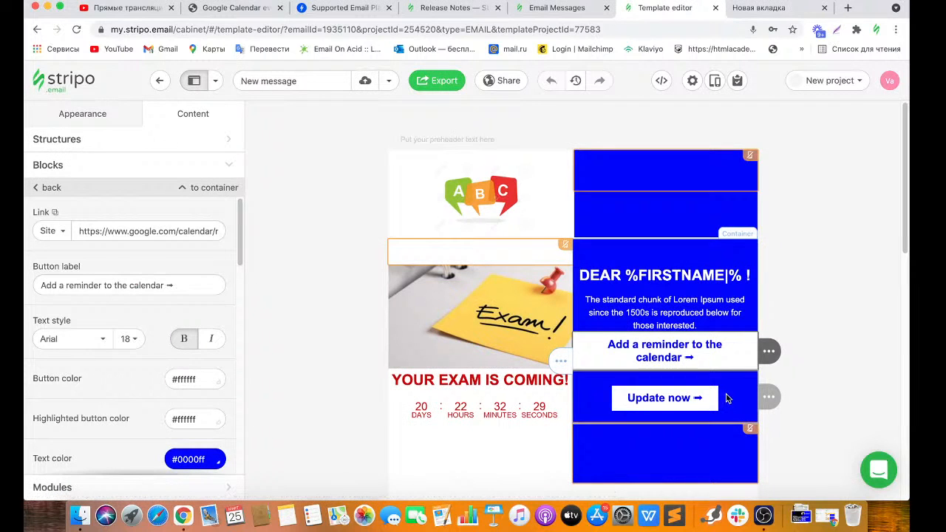
{"action": "left_click", "coordinate": [764, 398]}
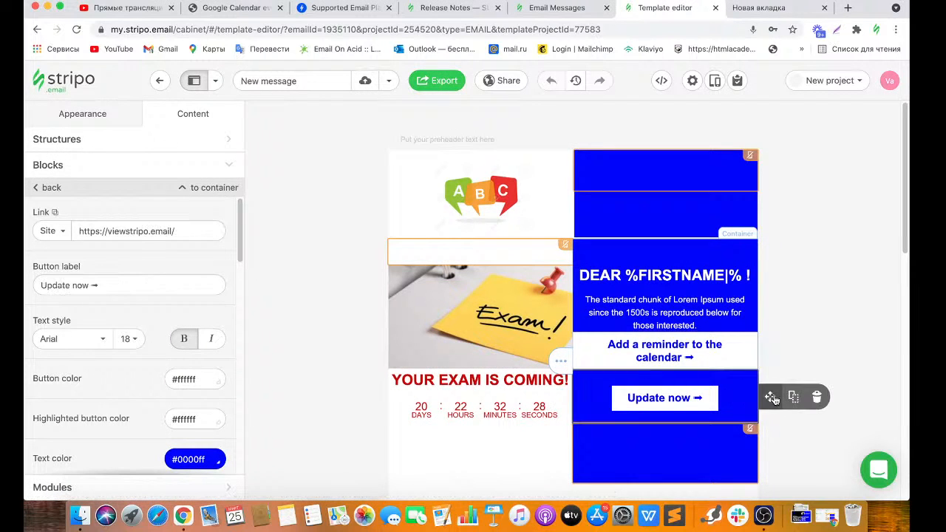
{"action": "left_click", "coordinate": [816, 399]}
Delete the Lorem Ipsum text block under the greeting.
{"action": "left_click_drag", "start_coordinate": [902, 239], "coordinate": [902, 260]}
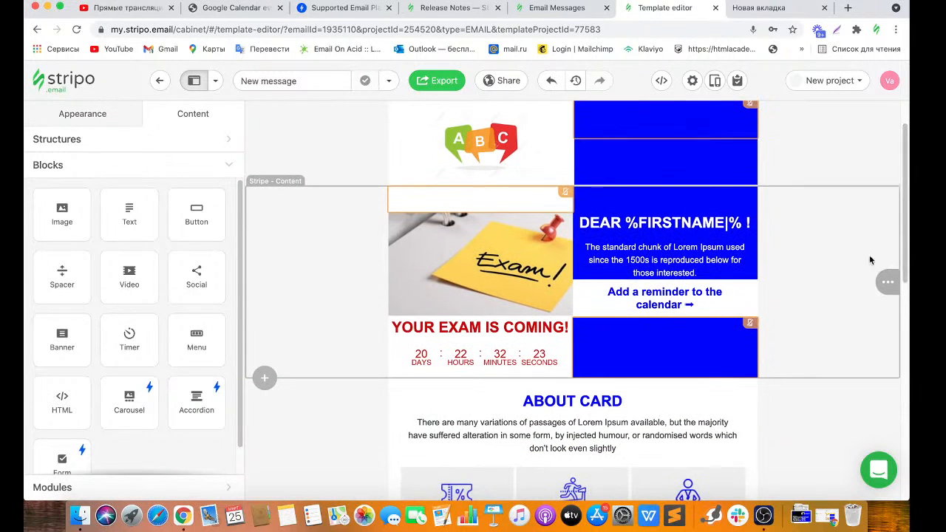
{"action": "left_click", "coordinate": [657, 264]}
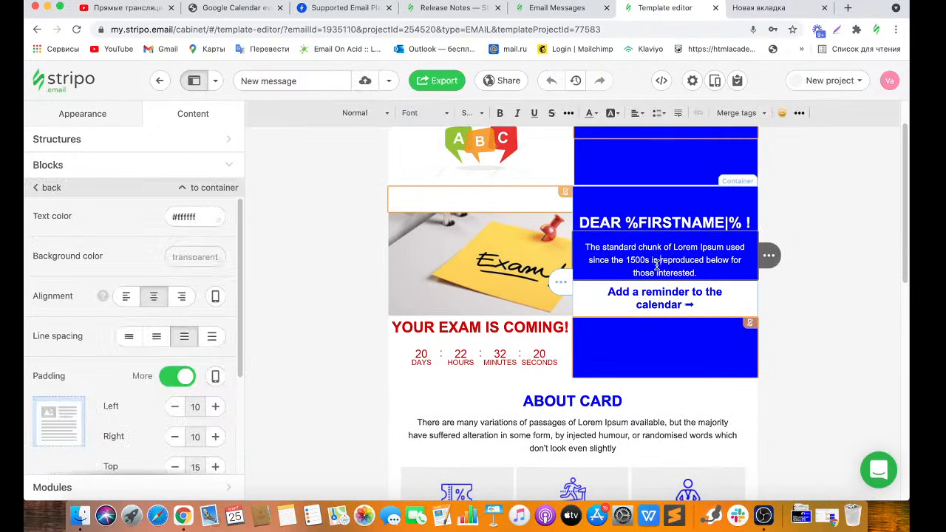
{"action": "left_click_drag", "start_coordinate": [907, 234], "coordinate": [907, 258]}
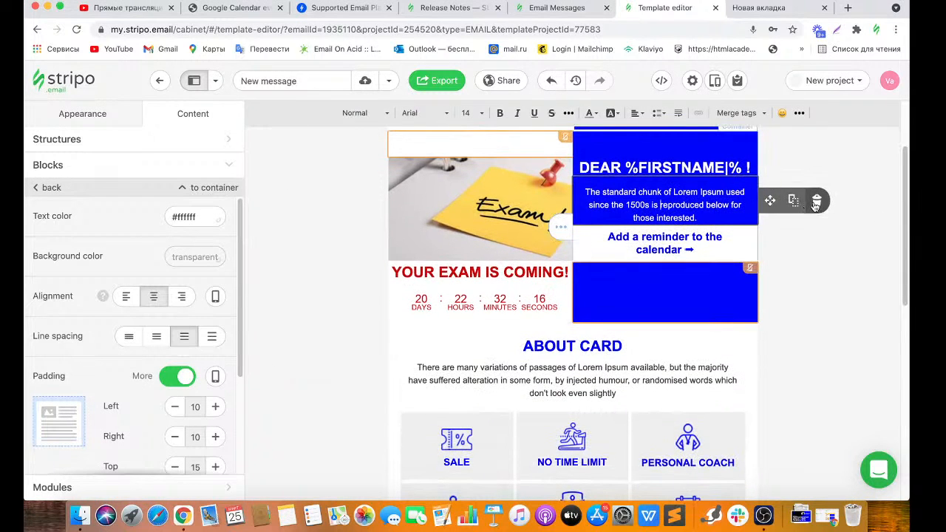
{"action": "left_click", "coordinate": [816, 201]}
Stretch the blue spacer below the reminder button to 154 px tall.
{"action": "left_click_drag", "start_coordinate": [678, 272], "coordinate": [678, 310]}
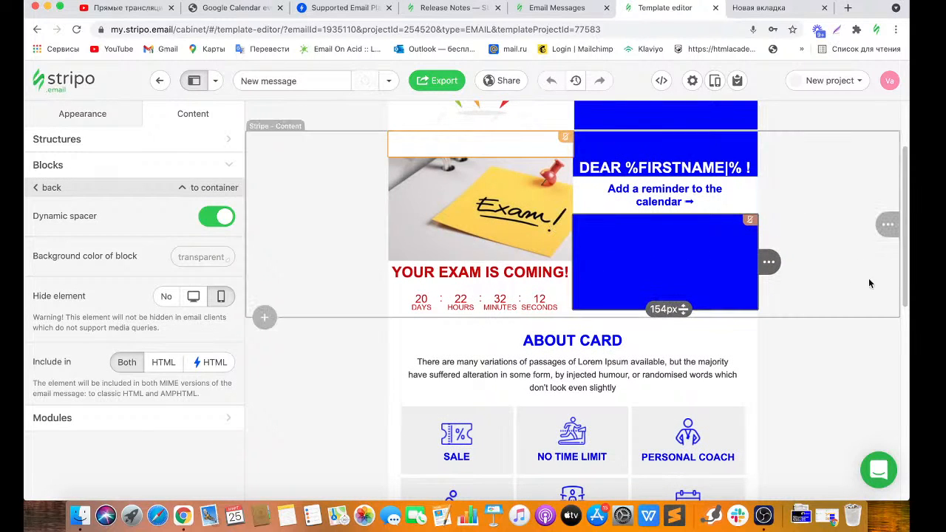
{"action": "scroll", "coordinate": [905, 270], "scroll_direction": "down", "scroll_amount": 4}
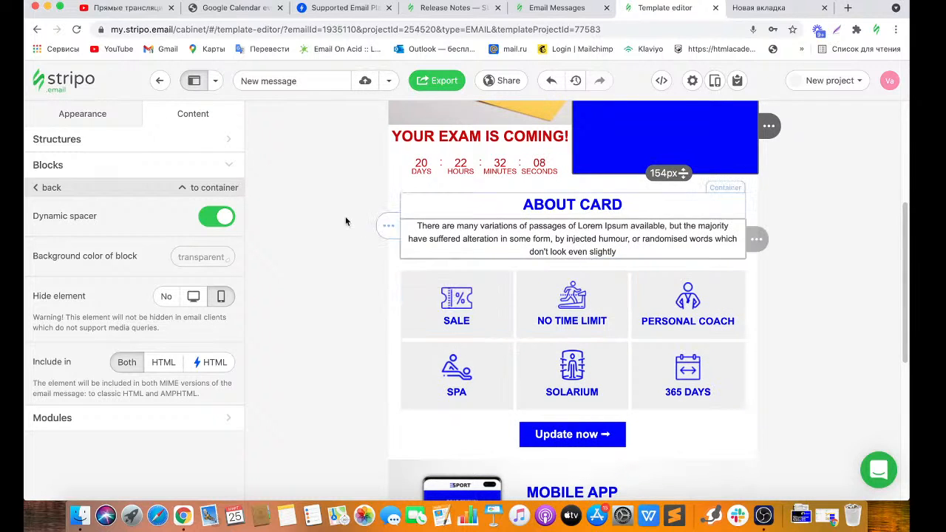
{"action": "left_click", "coordinate": [185, 172]}
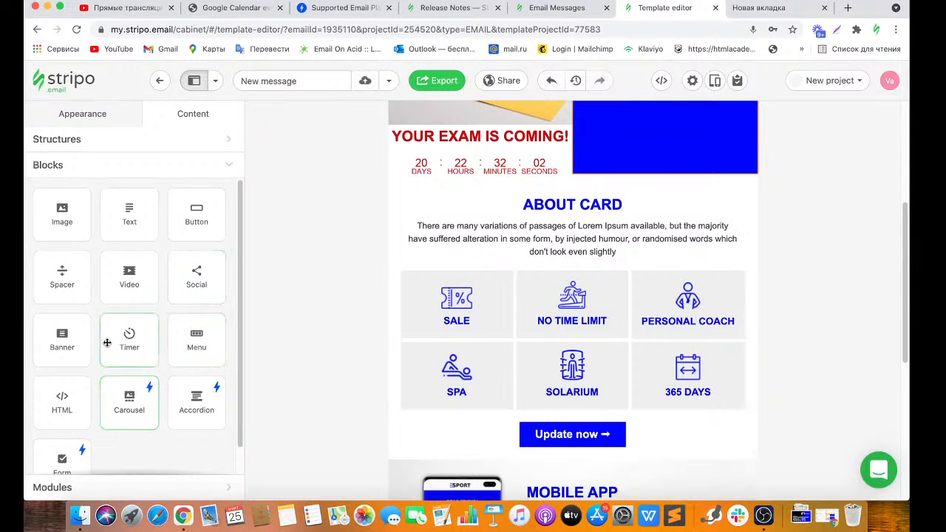
Delete the ABOUT CARD section with its feature grid, discarding an accidentally added banner block.
{"action": "mouse_move", "coordinate": [72, 341]}
{"action": "left_mouse_down"}
{"action": "mouse_move", "coordinate": [89, 325]}
{"action": "mouse_move", "coordinate": [498, 202]}
{"action": "left_mouse_up"}
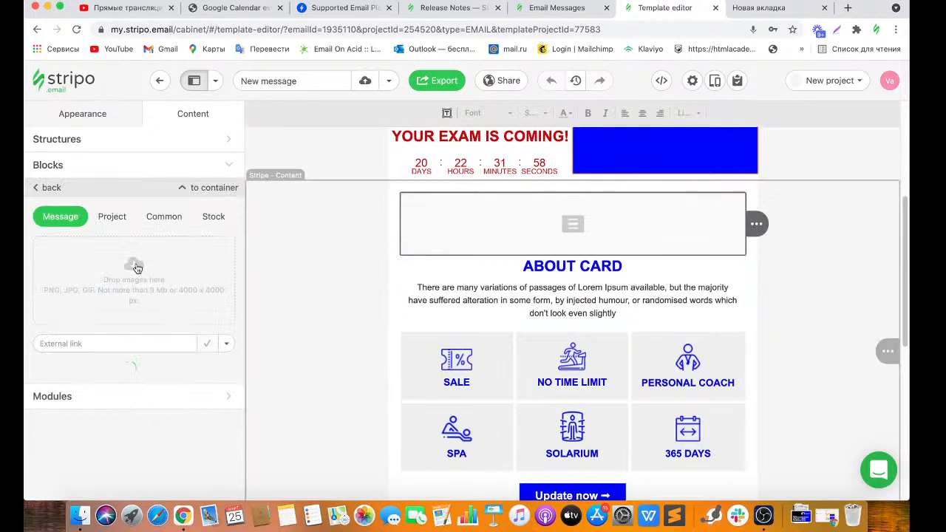
{"action": "mouse_move", "coordinate": [769, 223]}
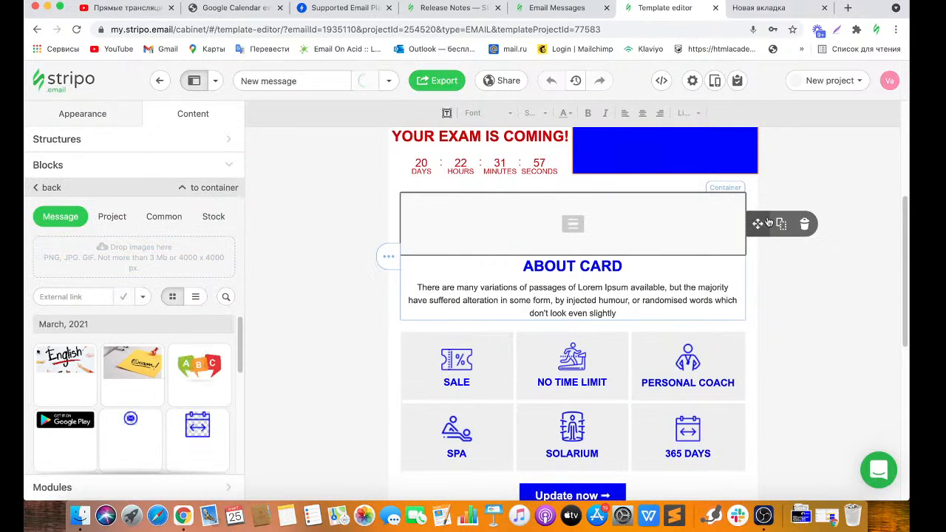
{"action": "left_click", "coordinate": [805, 224]}
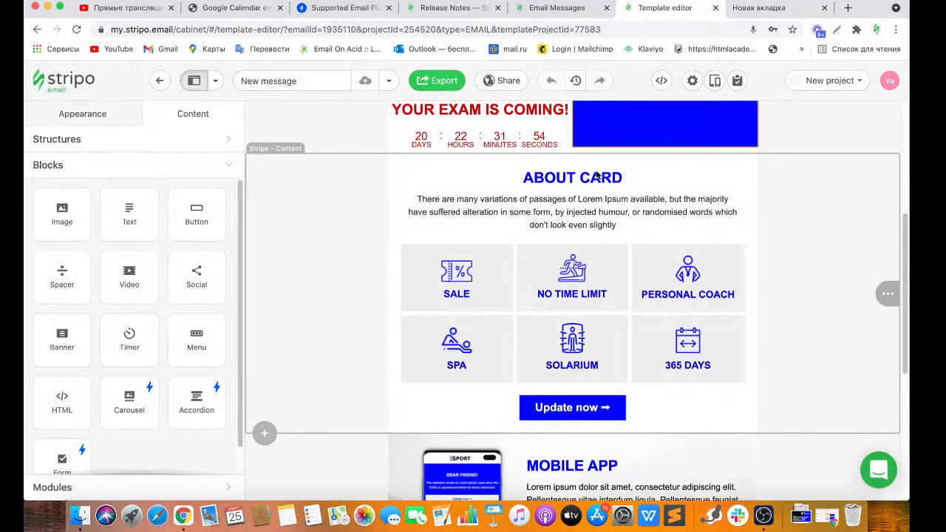
{"action": "left_click", "coordinate": [843, 267]}
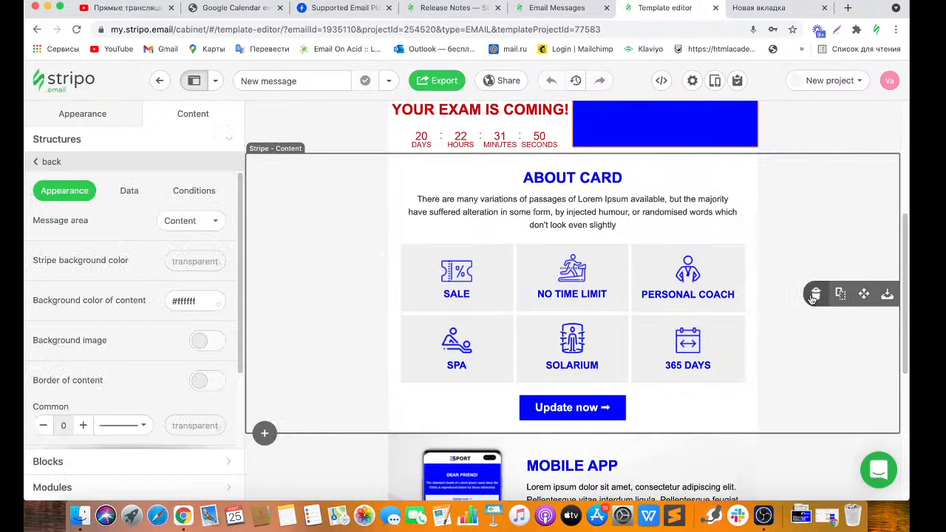
{"action": "left_click", "coordinate": [814, 295]}
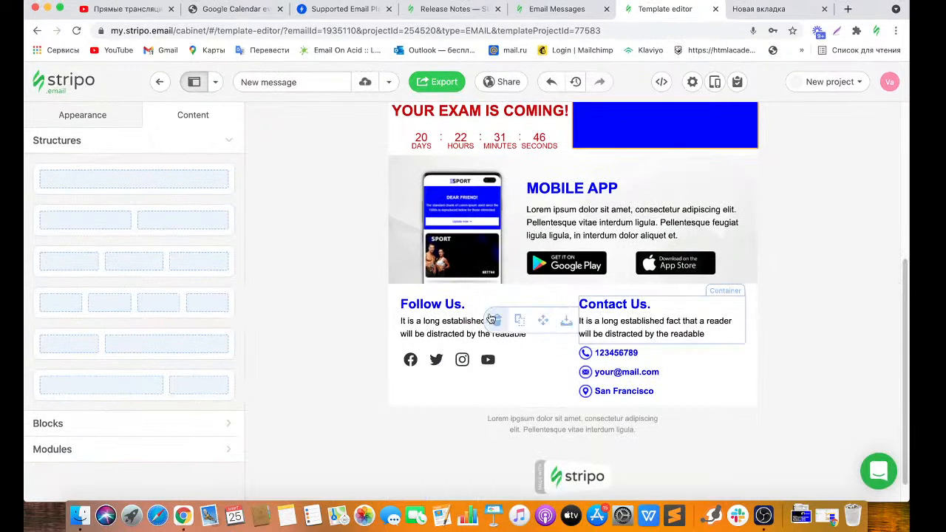
Select the Follow Us icons and review the Facebook link setting.
{"action": "left_click", "coordinate": [442, 358]}
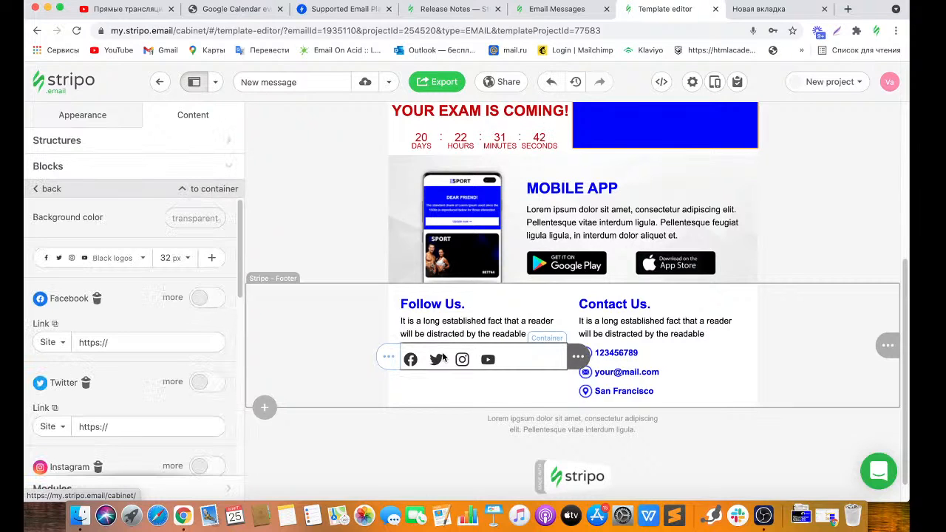
{"action": "scroll", "coordinate": [105, 275], "scroll_direction": "down", "scroll_amount": 2}
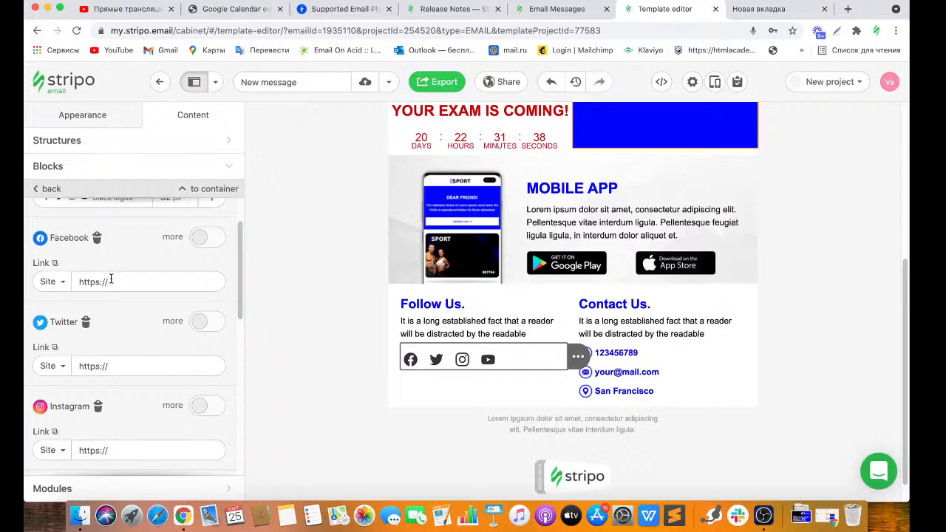
{"action": "left_click", "coordinate": [111, 281]}
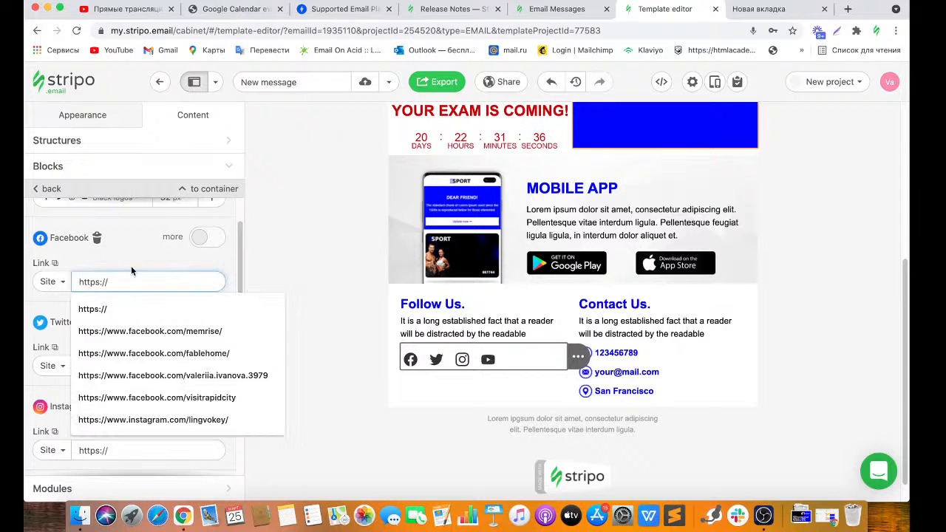
{"action": "left_click", "coordinate": [132, 265]}
{"action": "scroll", "coordinate": [241, 262], "scroll_direction": "up", "scroll_amount": 2}
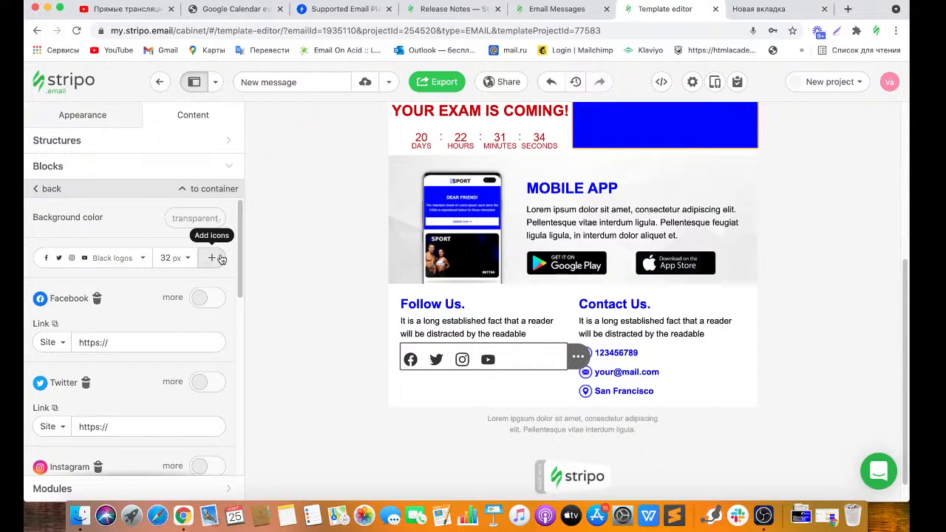
Browse the extra icon categories, then switch the icon style to Custom icons.
{"action": "left_click", "coordinate": [214, 258]}
{"action": "left_click", "coordinate": [302, 263]}
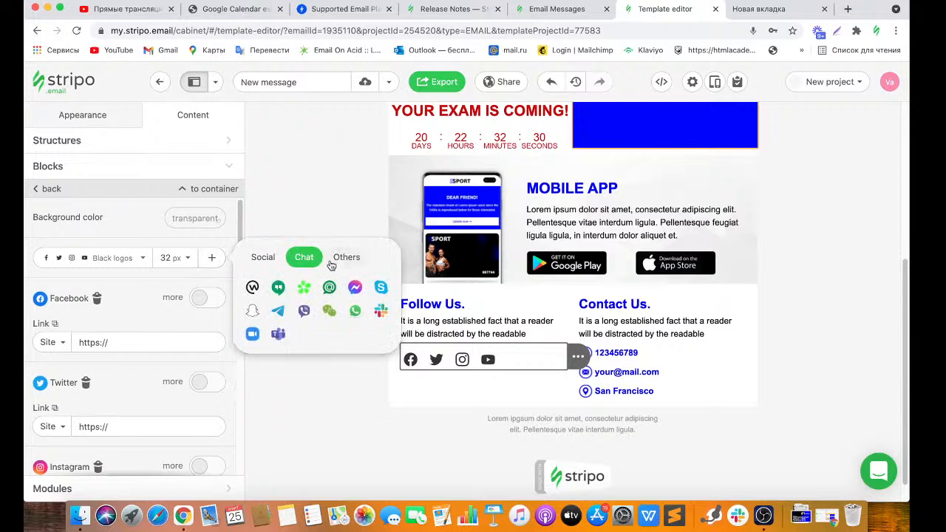
{"action": "left_click", "coordinate": [342, 260]}
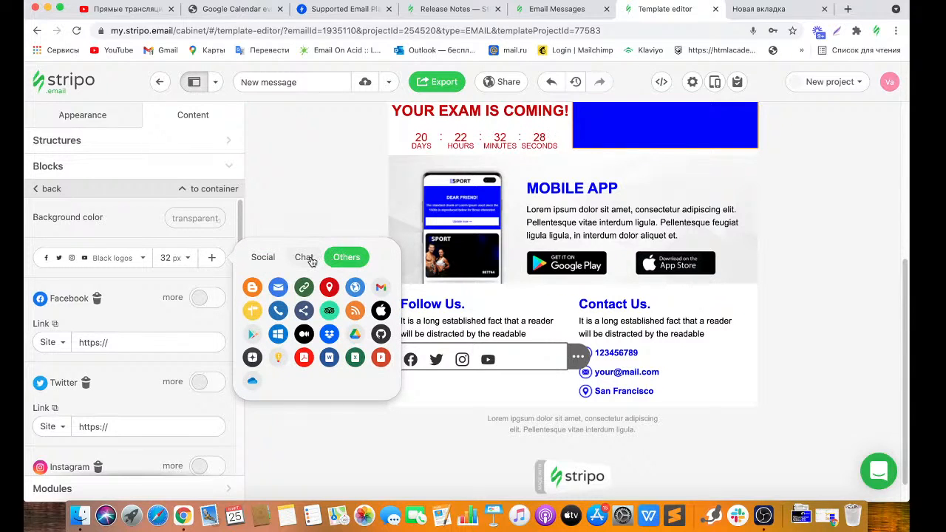
{"action": "left_click", "coordinate": [309, 262]}
{"action": "left_click", "coordinate": [275, 262]}
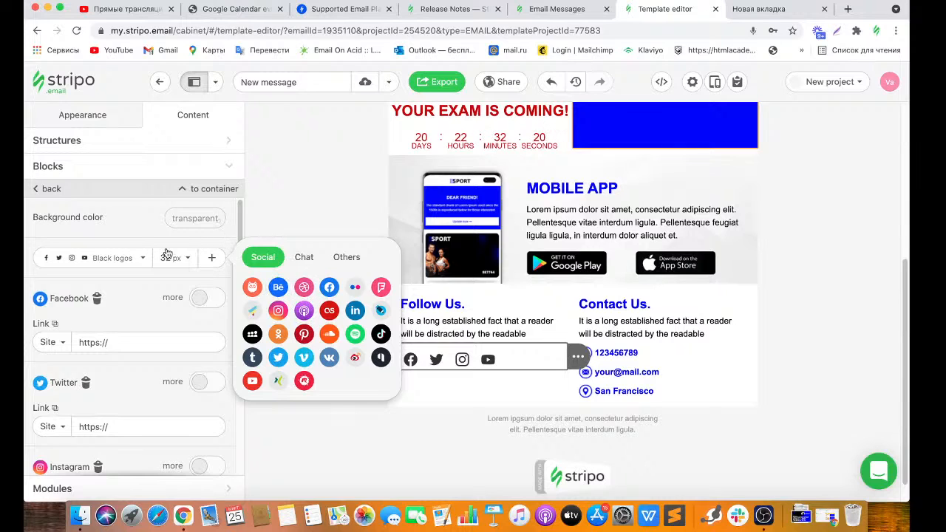
{"action": "left_click", "coordinate": [137, 260]}
{"action": "left_click", "coordinate": [151, 288]}
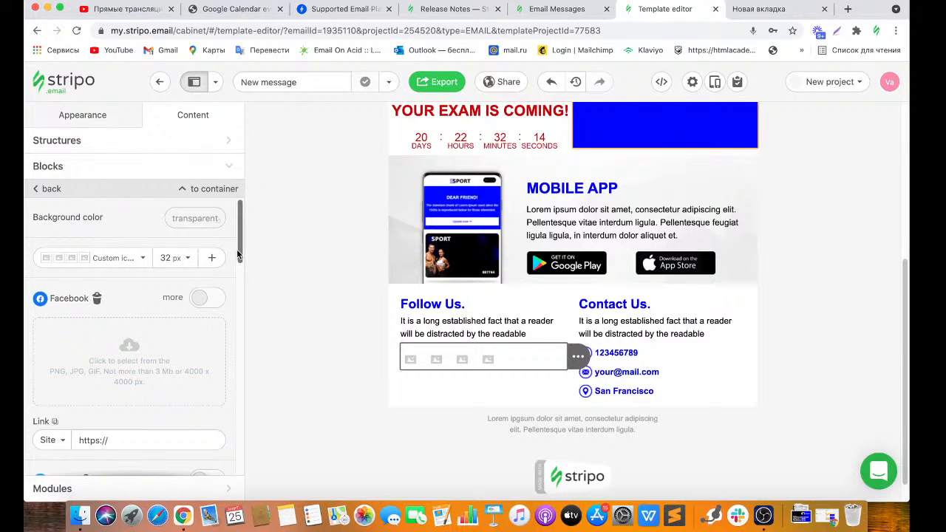
{"action": "scroll", "coordinate": [159, 302], "scroll_direction": "down", "scroll_amount": 2}
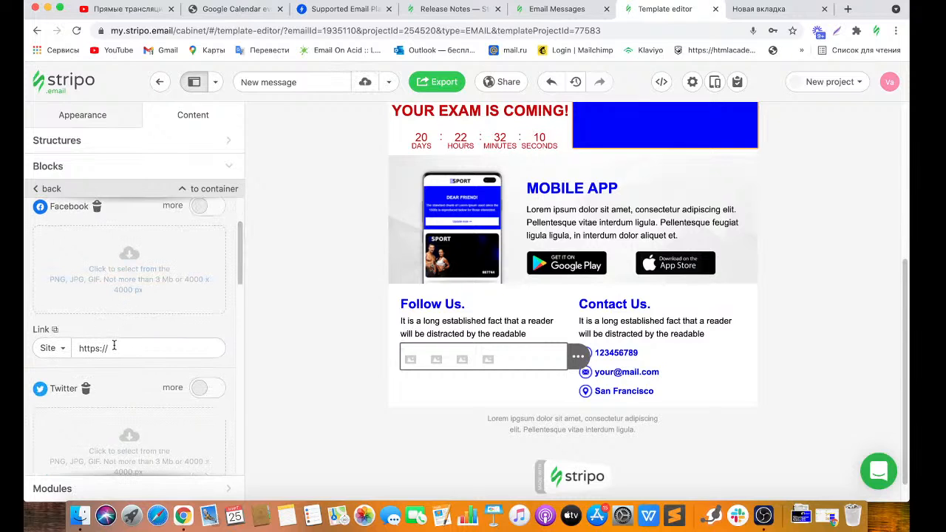
Replace the sample phone number in the footer's Contact Us details with a new number.
{"action": "left_click", "coordinate": [643, 355]}
{"action": "left_click_drag", "start_coordinate": [640, 353], "coordinate": [597, 355]}
{"action": "key", "text": "BackSpace"}
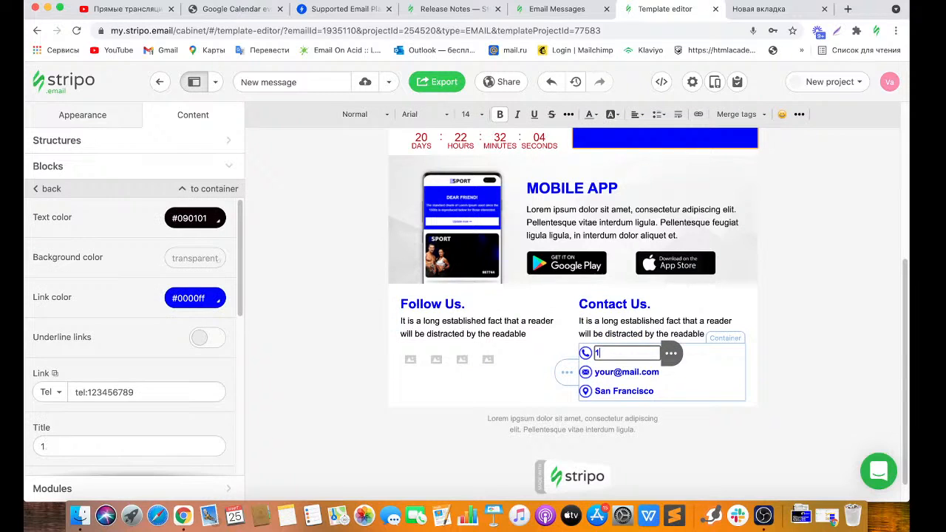
{"action": "key", "text": "BackSpace"}
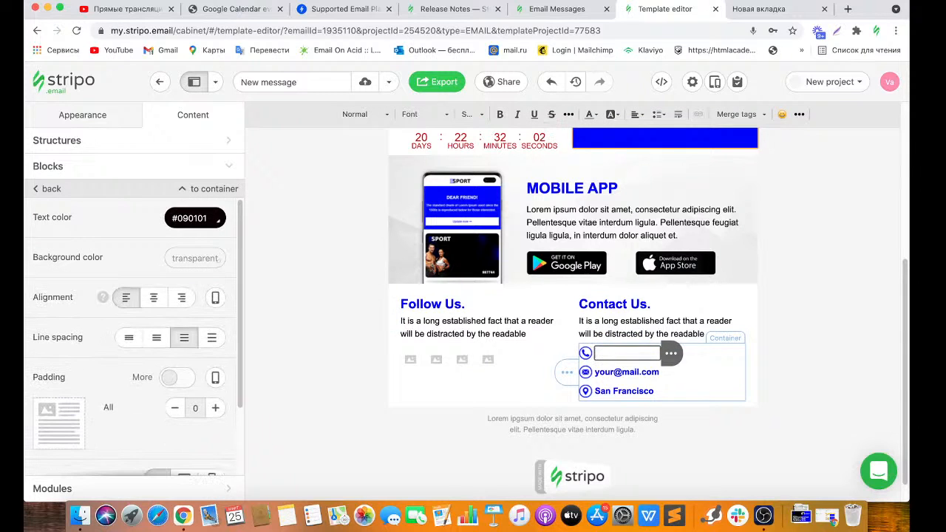
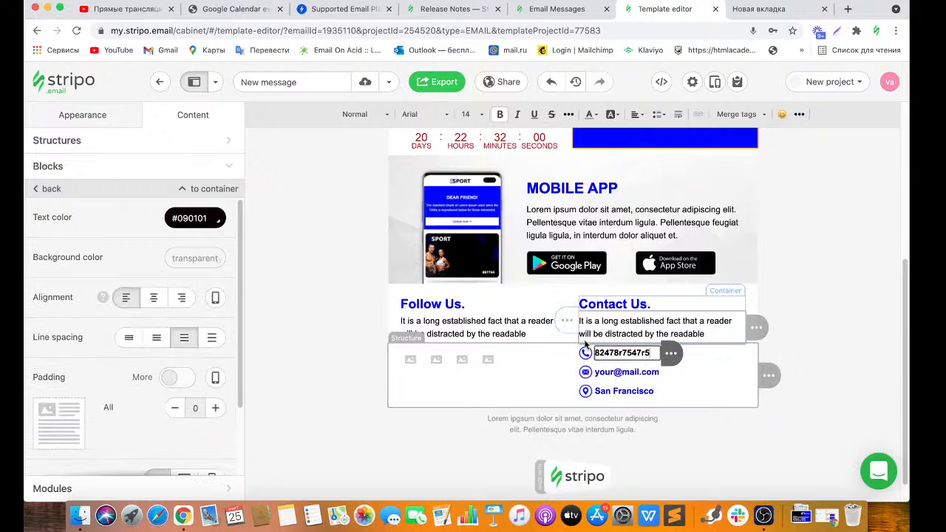
{"action": "left_click", "coordinate": [584, 353]}
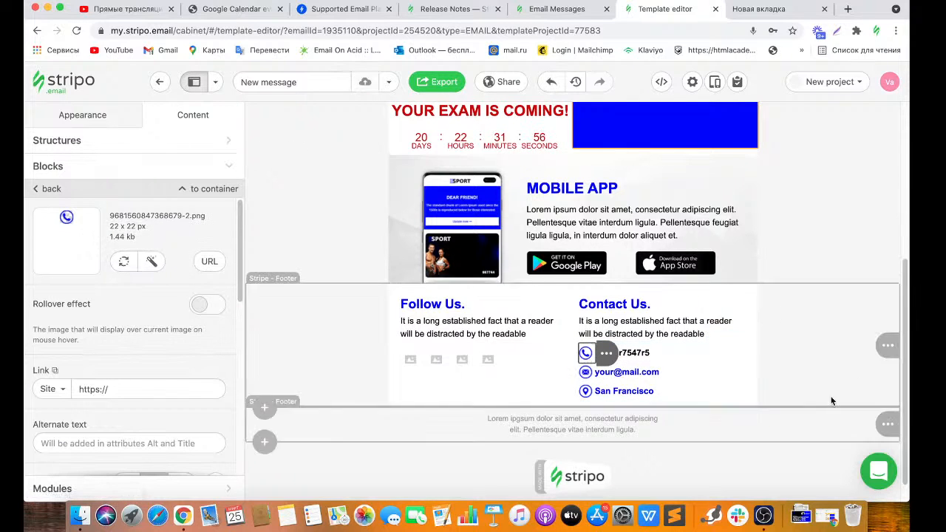
Delete the Stripo logo block and the grey footnote text at the bottom of the email.
{"action": "scroll", "coordinate": [812, 422], "scroll_direction": "down", "scroll_amount": 2}
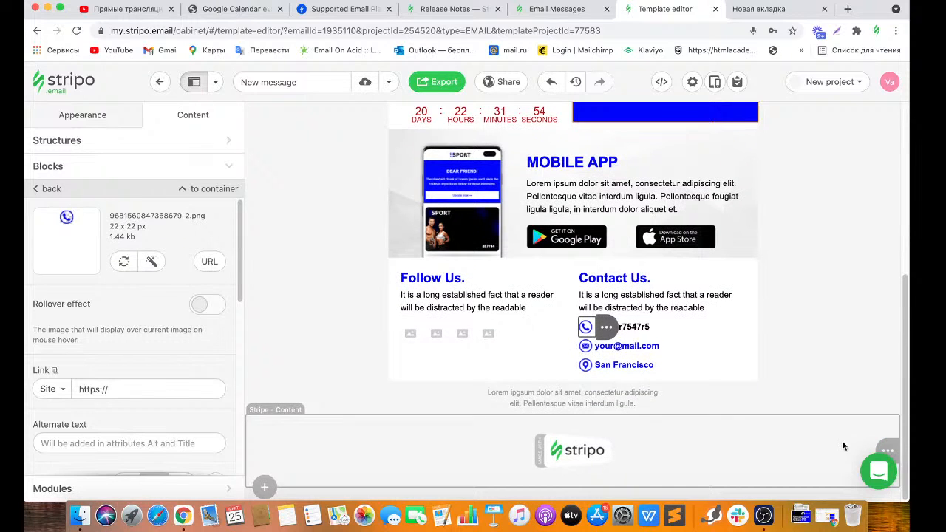
{"action": "left_click", "coordinate": [860, 444]}
{"action": "left_click", "coordinate": [813, 451]}
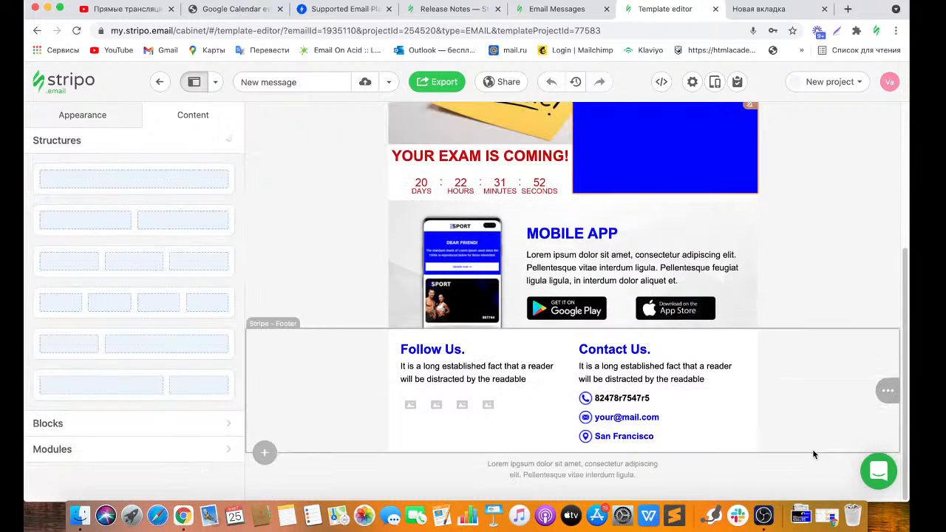
{"action": "left_click", "coordinate": [842, 476]}
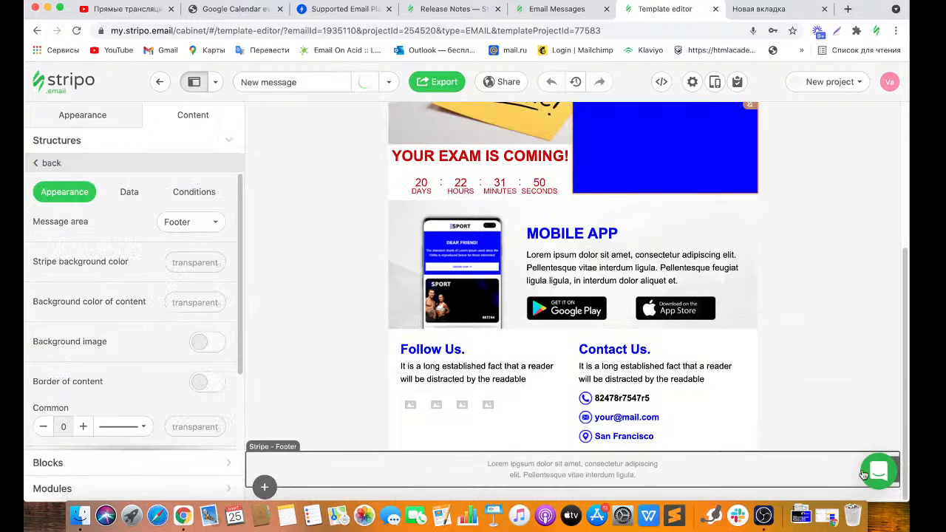
{"action": "left_click", "coordinate": [836, 466]}
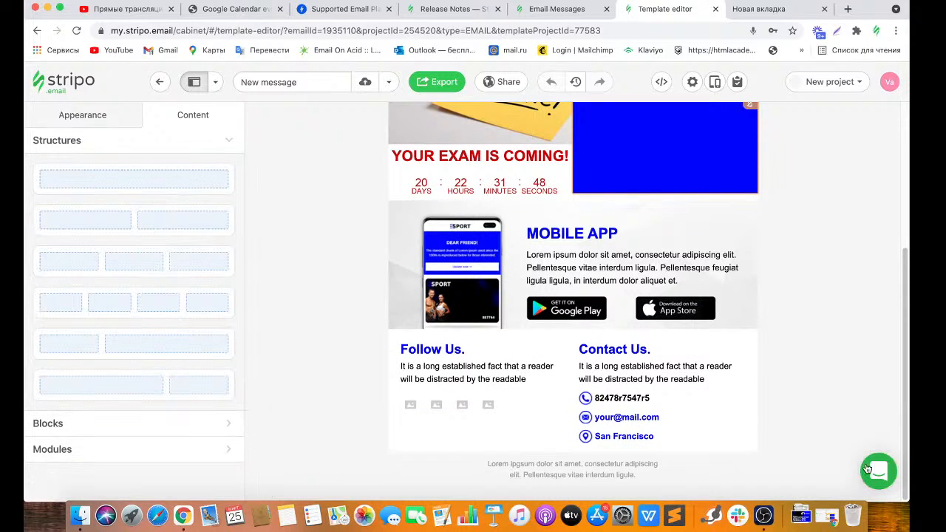
{"action": "mouse_move", "coordinate": [896, 469]}
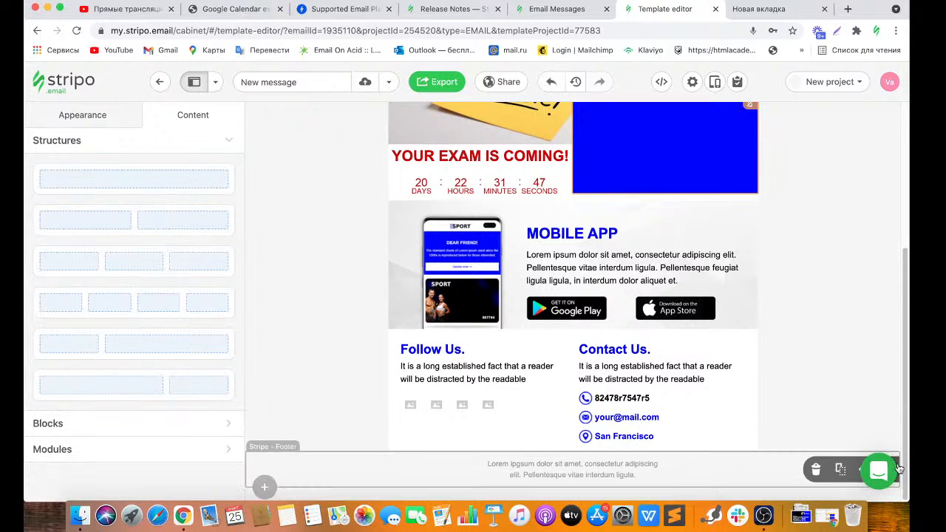
{"action": "left_click", "coordinate": [817, 471]}
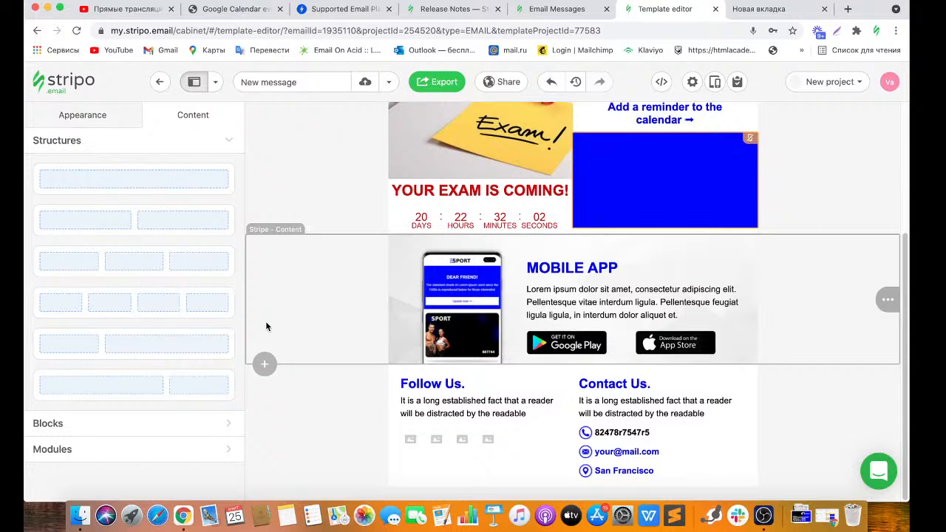
Switch to the AMP.dev 'Supported Email Platforms' browser tab.
{"action": "left_click", "coordinate": [320, 11]}
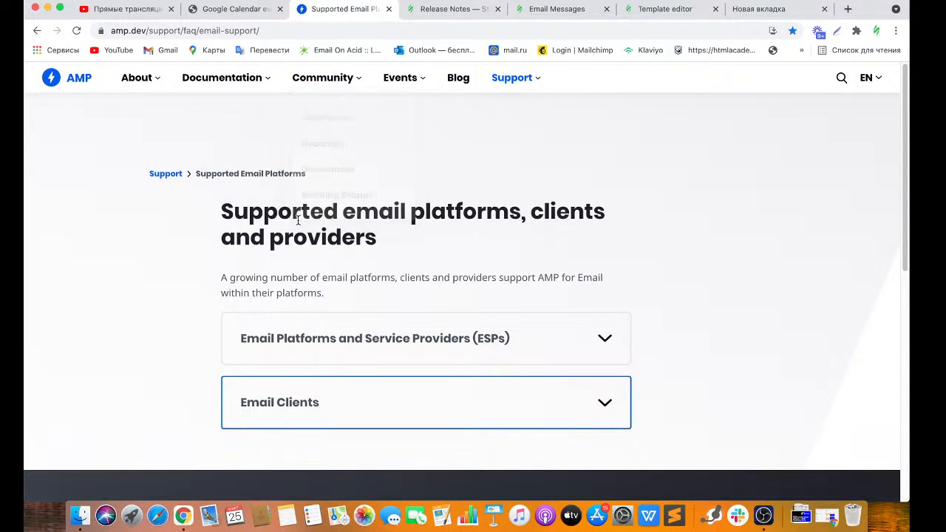
Expand the Email Platforms and Service Providers (ESPs) list and scroll through it.
{"action": "left_click", "coordinate": [318, 327]}
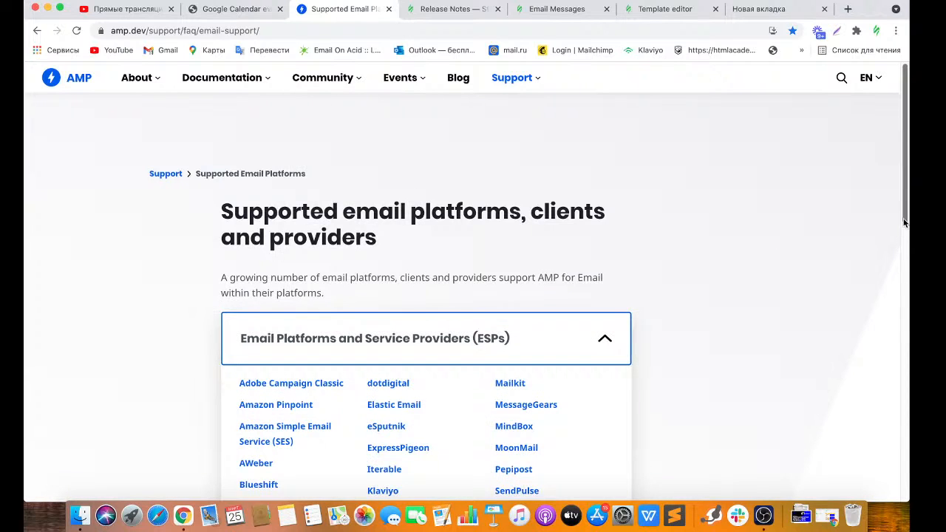
{"action": "scroll", "coordinate": [901, 258], "scroll_direction": "down", "scroll_amount": 5}
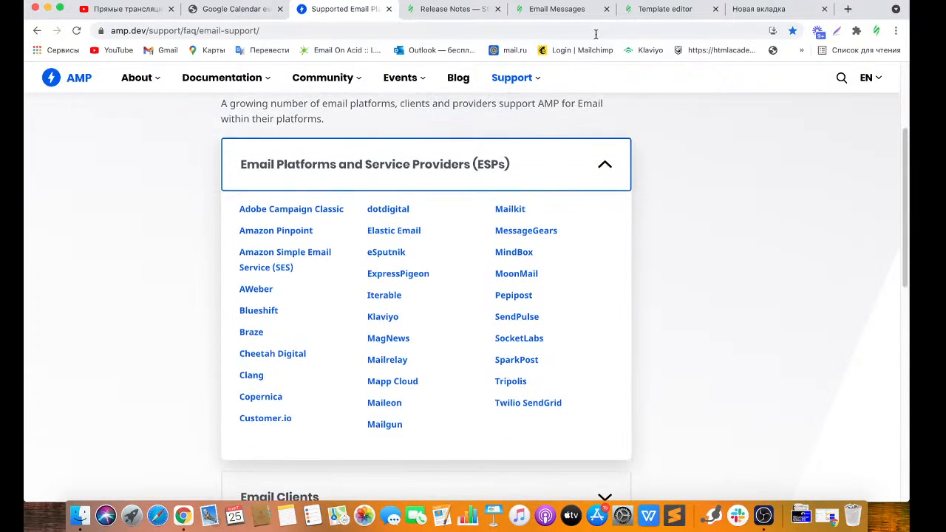
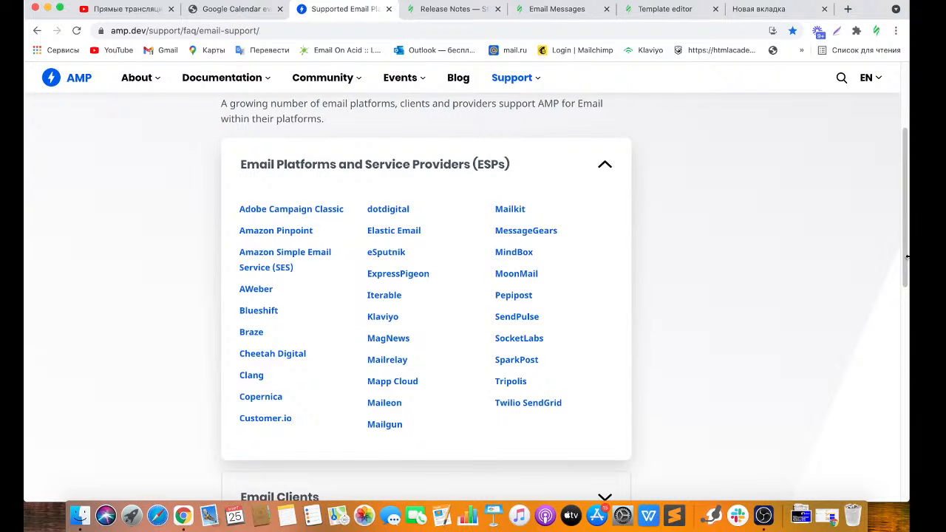
Review which email clients support AMP on amp.dev, then go back to the Stripo editor.
{"action": "left_click_drag", "start_coordinate": [905, 255], "coordinate": [902, 346]}
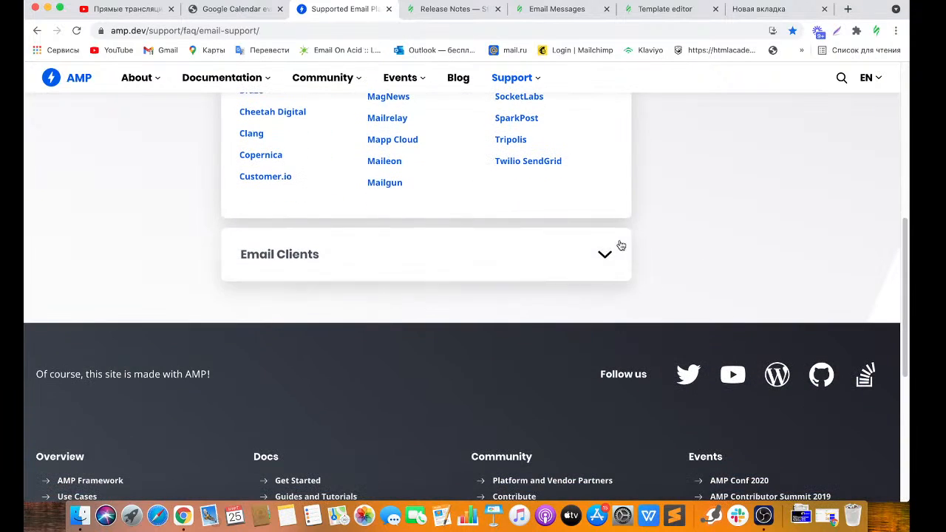
{"action": "left_click", "coordinate": [546, 265]}
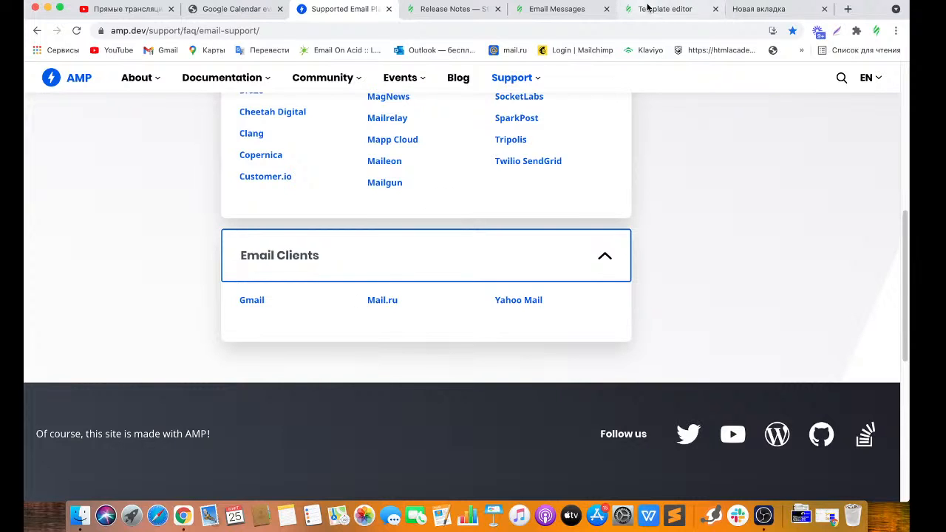
{"action": "left_click", "coordinate": [680, 13]}
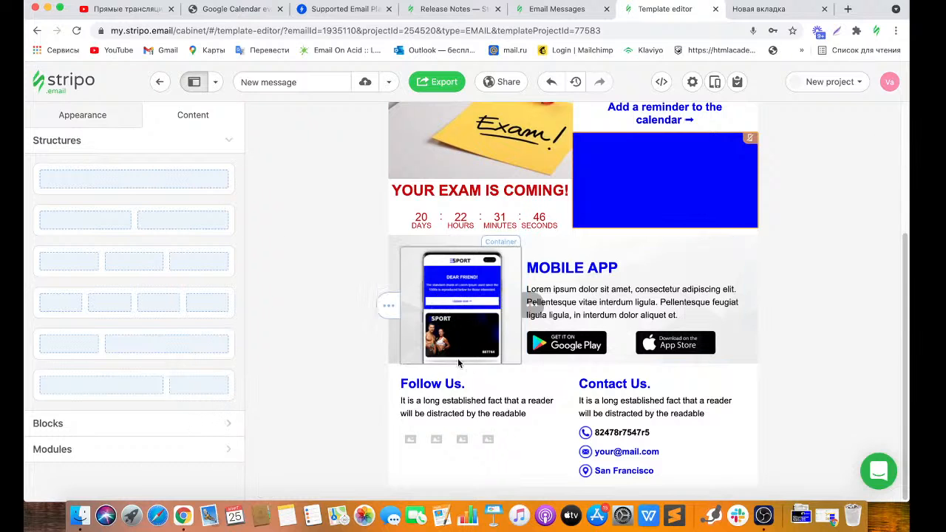
Add an empty one-column structure below the Mobile App stripe.
{"action": "left_click", "coordinate": [333, 347]}
{"action": "left_click", "coordinate": [265, 364]}
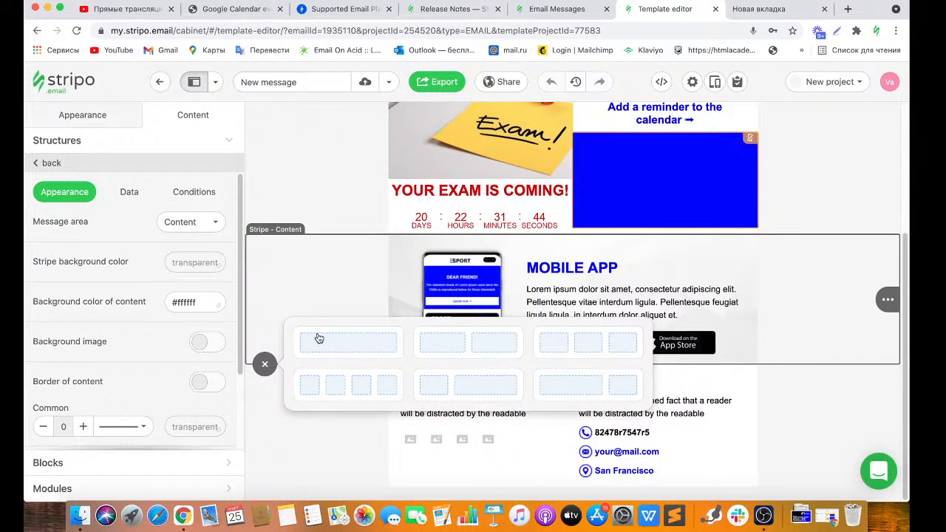
{"action": "left_click", "coordinate": [319, 340]}
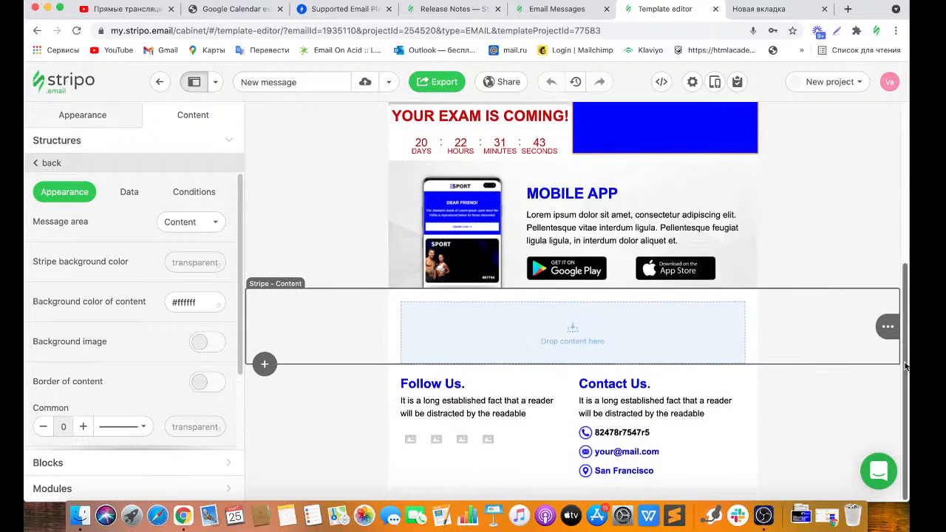
Drop a Form block into the new structure, then go to the Email Messages list.
{"action": "left_click", "coordinate": [142, 462]}
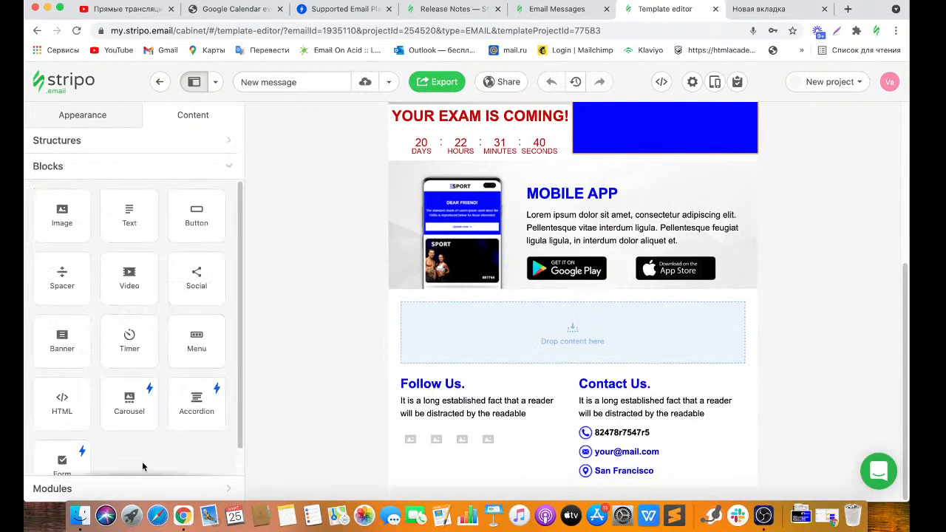
{"action": "left_click_drag", "start_coordinate": [242, 359], "coordinate": [245, 386]}
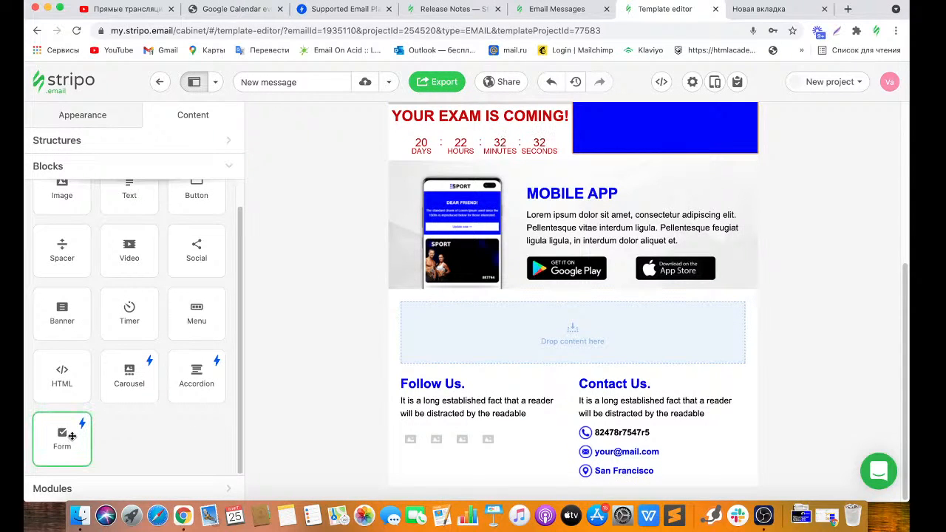
{"action": "left_click_drag", "start_coordinate": [71, 436], "coordinate": [475, 318]}
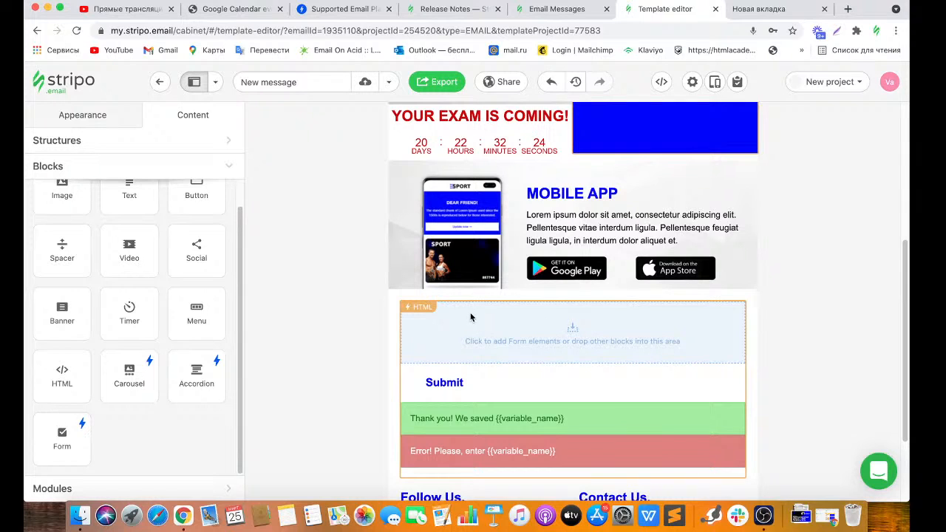
{"action": "left_click", "coordinate": [410, 309]}
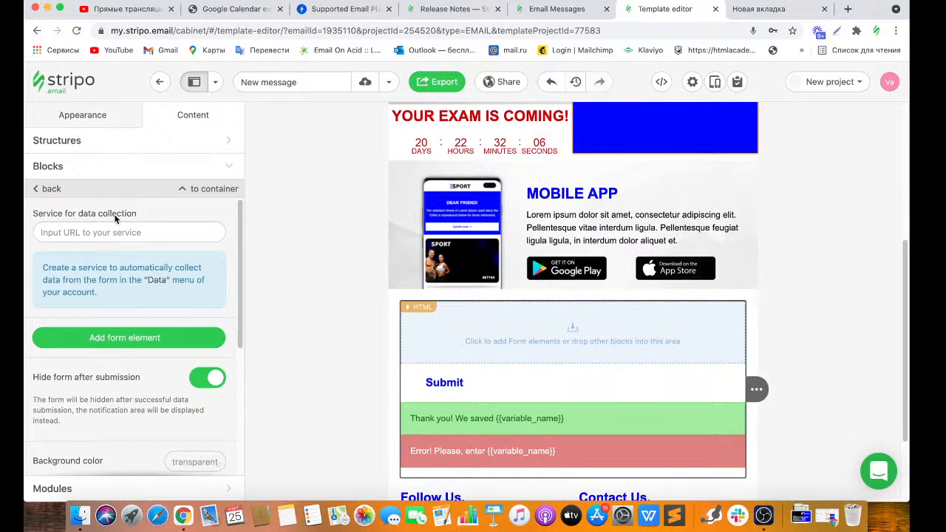
{"action": "left_click", "coordinate": [577, 9]}
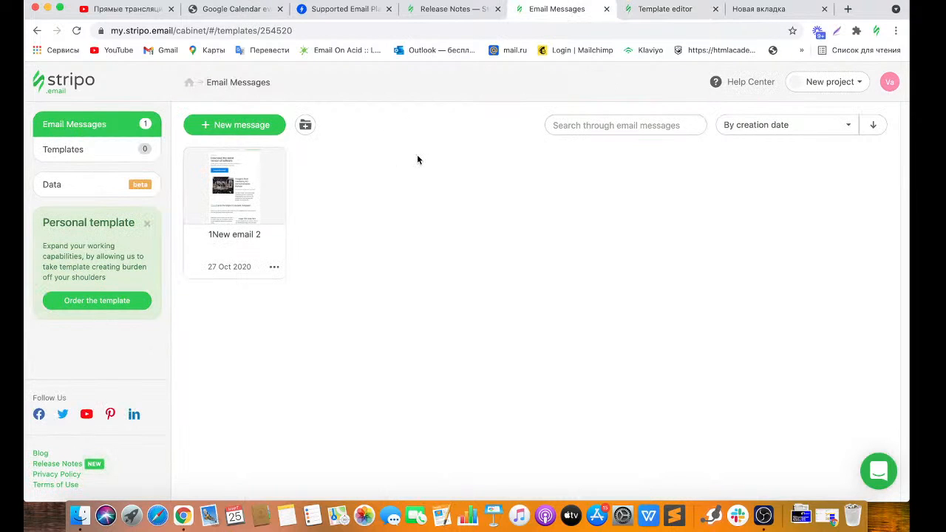
In the Data section, choose Create your service to get a blank service form.
{"action": "left_click", "coordinate": [80, 191]}
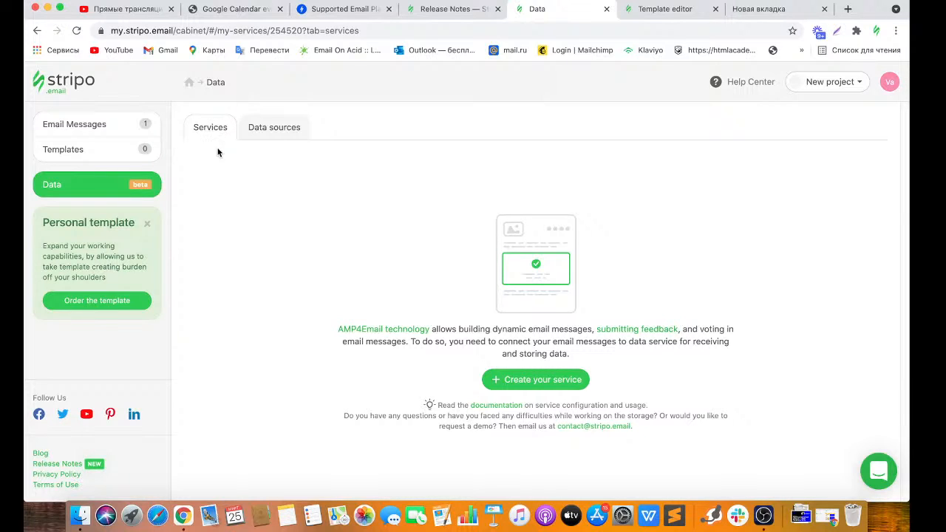
{"action": "left_click", "coordinate": [517, 384]}
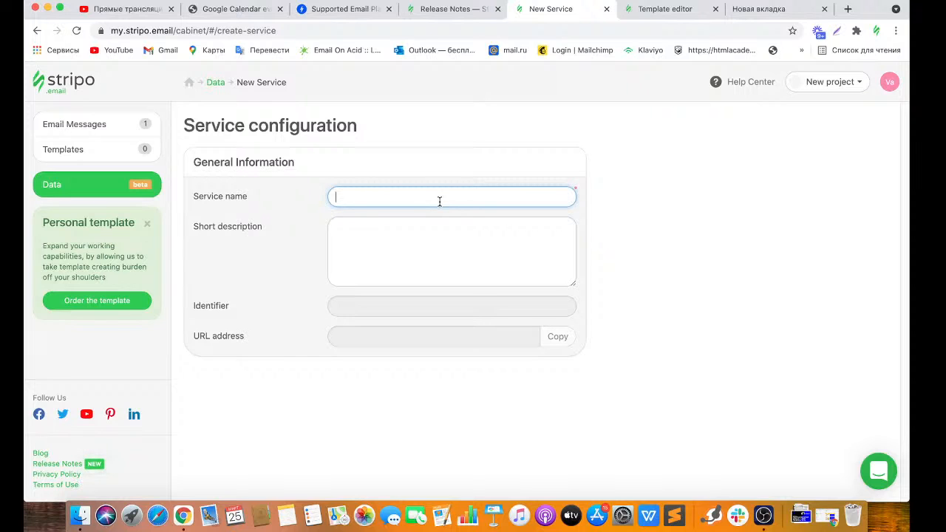
Name the new data service 'Feedback (school)'.
{"action": "type", "text": "Feedback("}
{"action": "key", "text": "BackSpace"}
{"action": "type", "text": "(school"}
{"action": "left_click", "coordinate": [613, 222]}
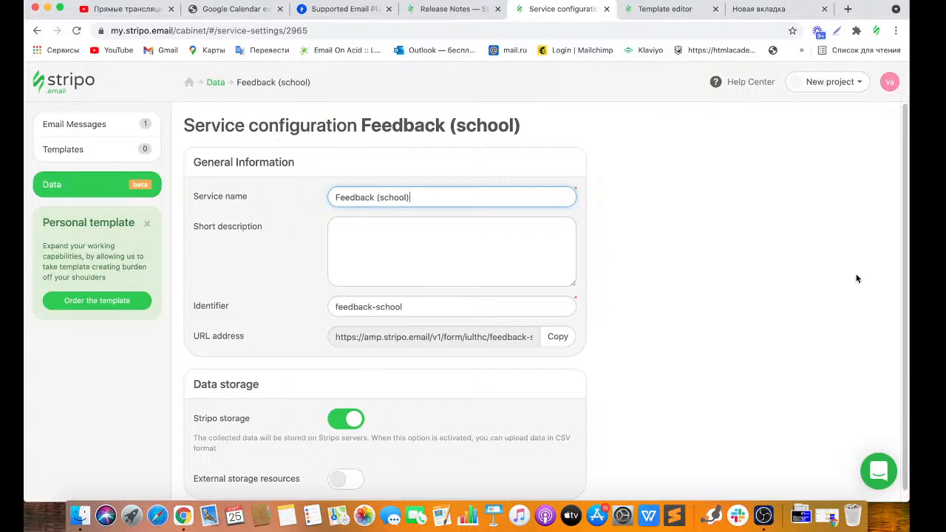
{"action": "scroll", "coordinate": [886, 270], "scroll_direction": "down", "scroll_amount": 1}
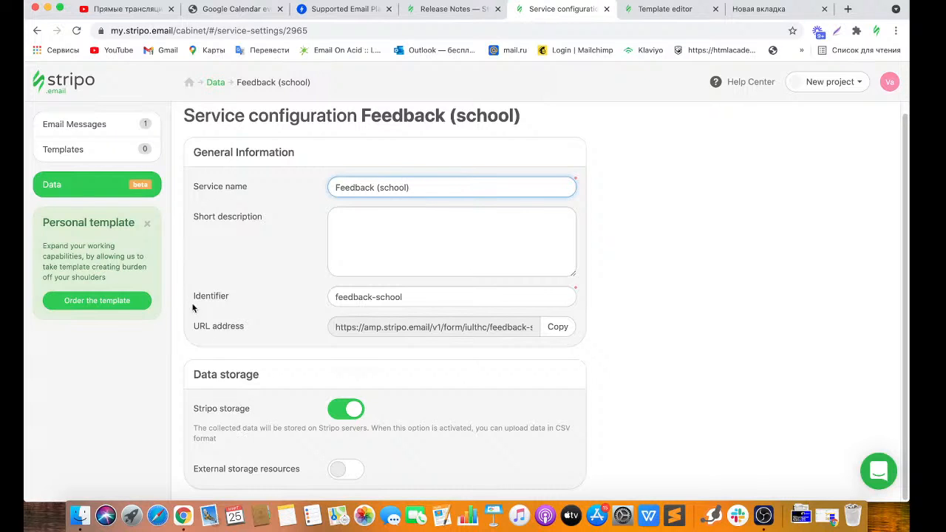
Reopen Feedback (school) from the Data list, enable External storage resources, then view Release Notes.
{"action": "left_click", "coordinate": [132, 189]}
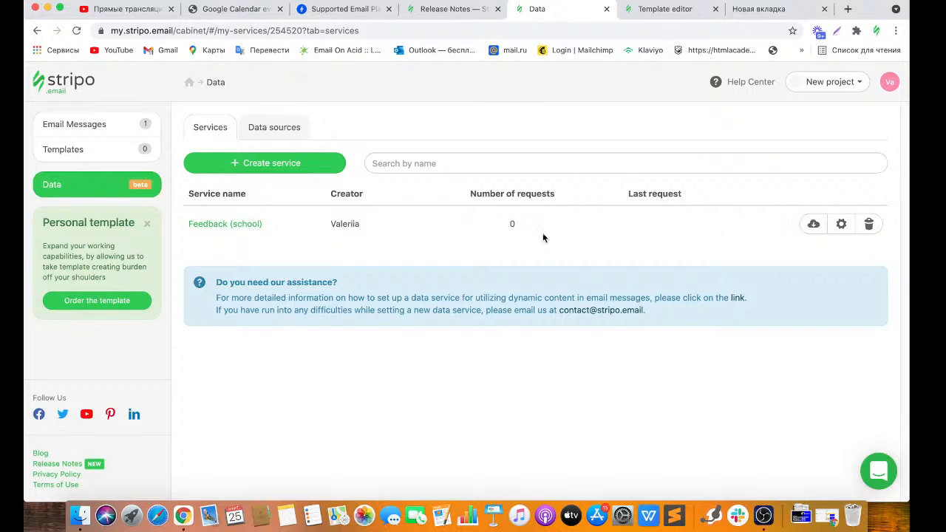
{"action": "left_click", "coordinate": [840, 224]}
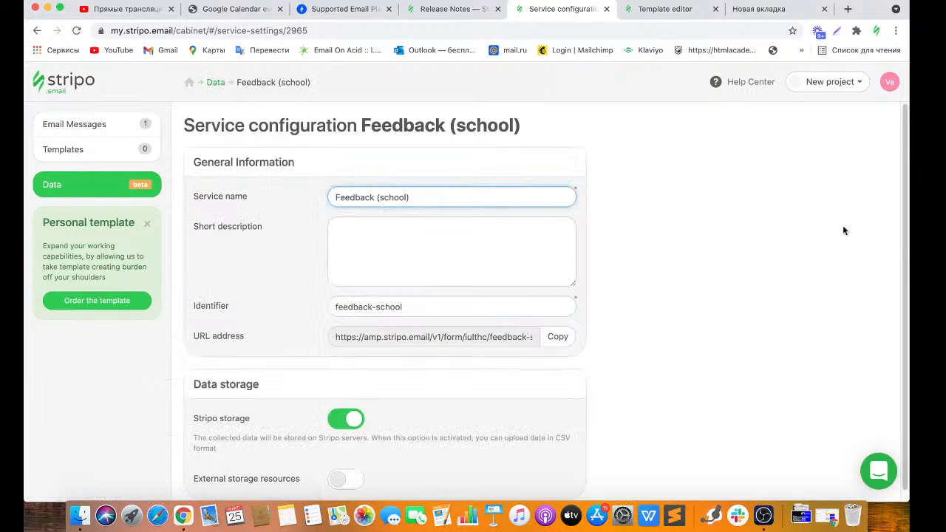
{"action": "left_click_drag", "start_coordinate": [898, 237], "coordinate": [900, 317]}
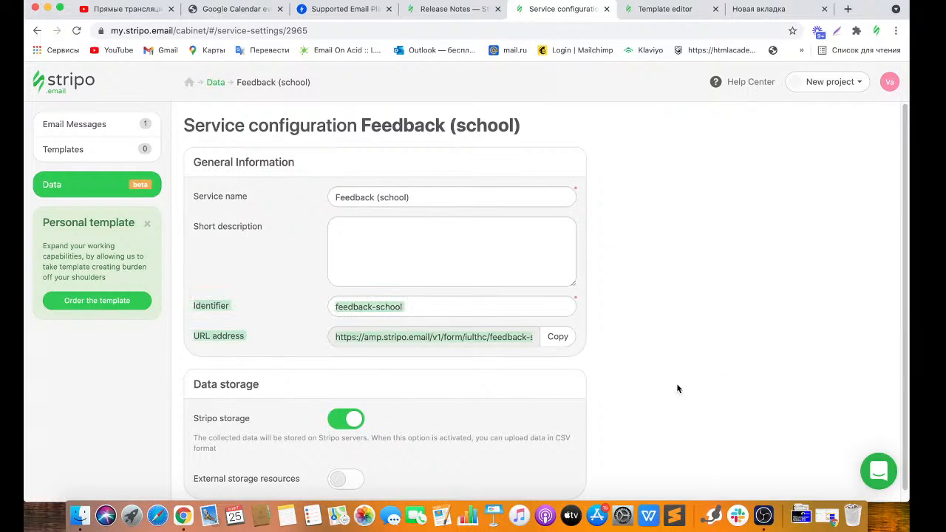
{"action": "scroll", "coordinate": [620, 391], "scroll_direction": "down", "scroll_amount": 1}
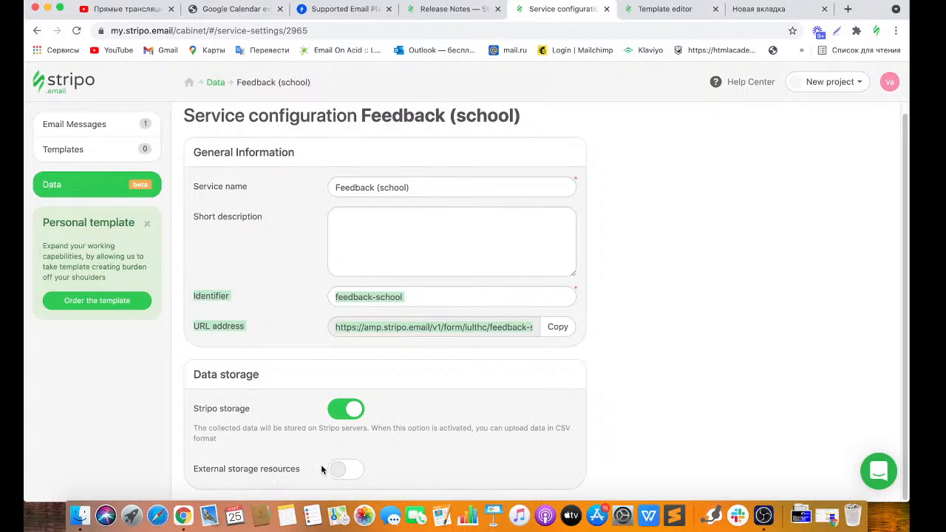
{"action": "left_click", "coordinate": [344, 471]}
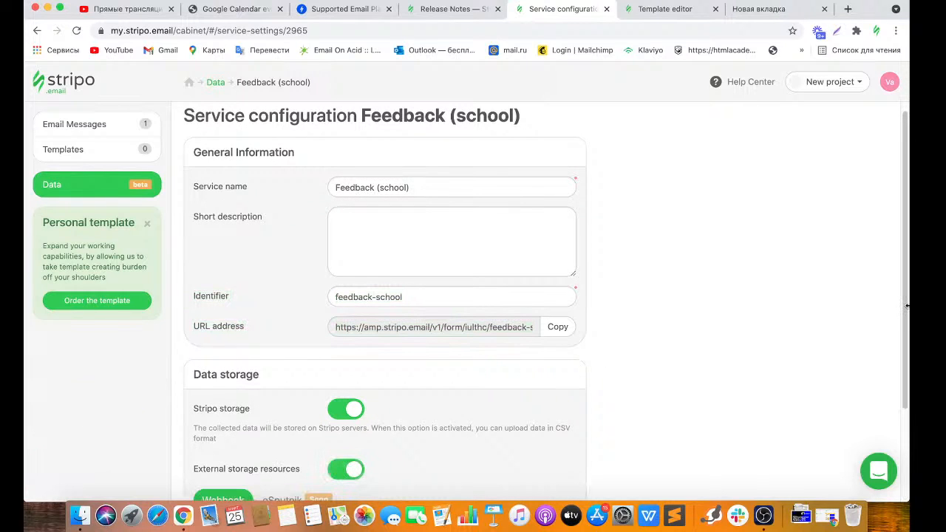
{"action": "left_click_drag", "start_coordinate": [905, 307], "coordinate": [904, 400]}
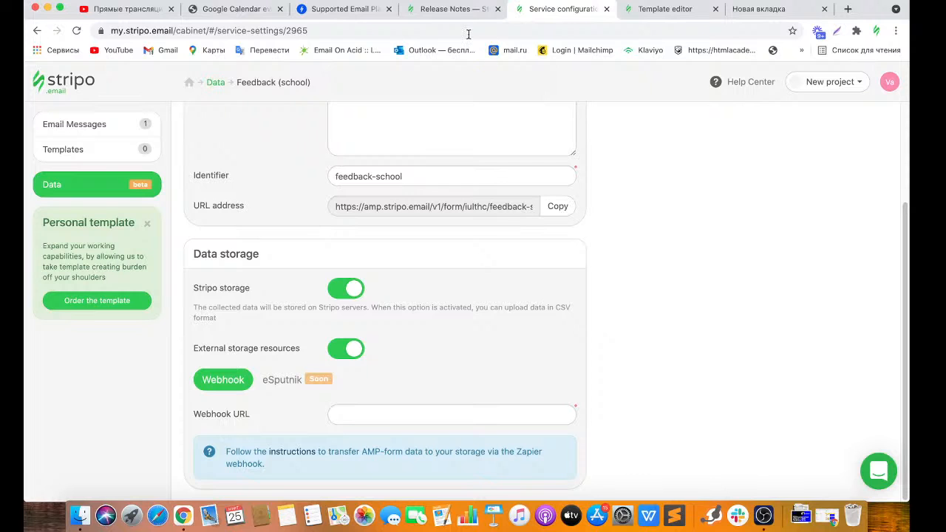
{"action": "left_click", "coordinate": [452, 9]}
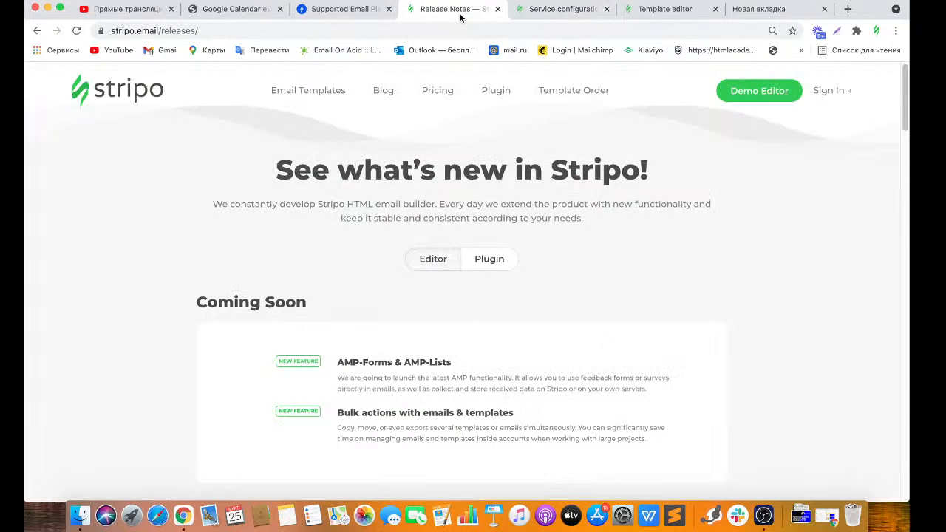
Search the Stripo blog for 'data service' and browse the results.
{"action": "left_click", "coordinate": [382, 93]}
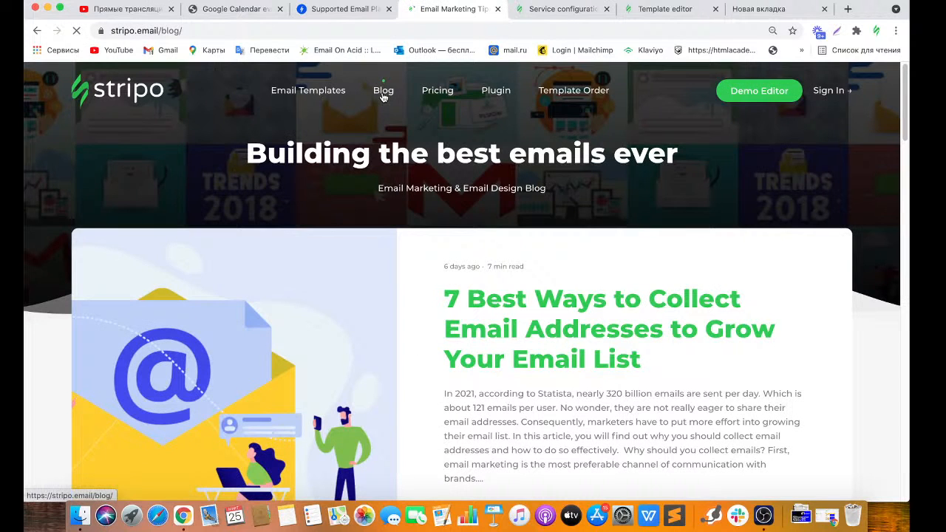
{"action": "scroll", "coordinate": [901, 148], "scroll_direction": "down", "scroll_amount": 3}
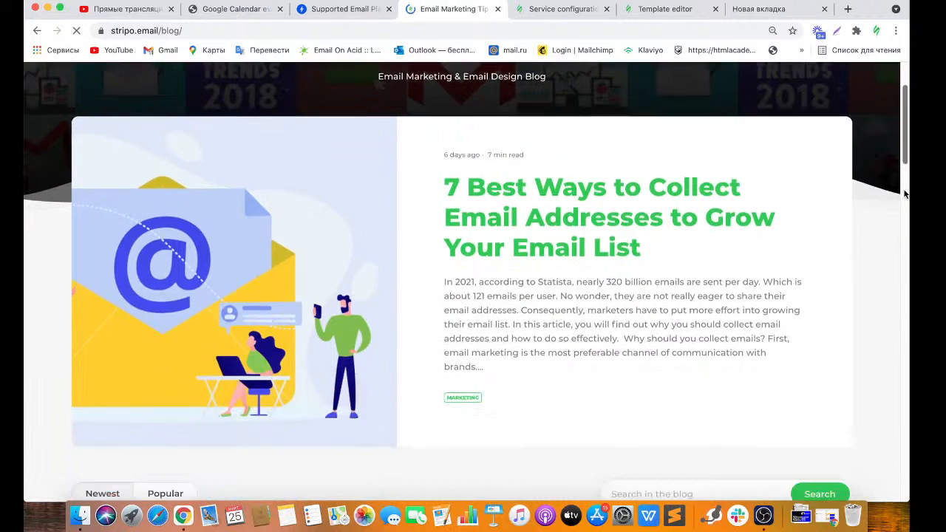
{"action": "scroll", "coordinate": [905, 193], "scroll_direction": "down", "scroll_amount": 5}
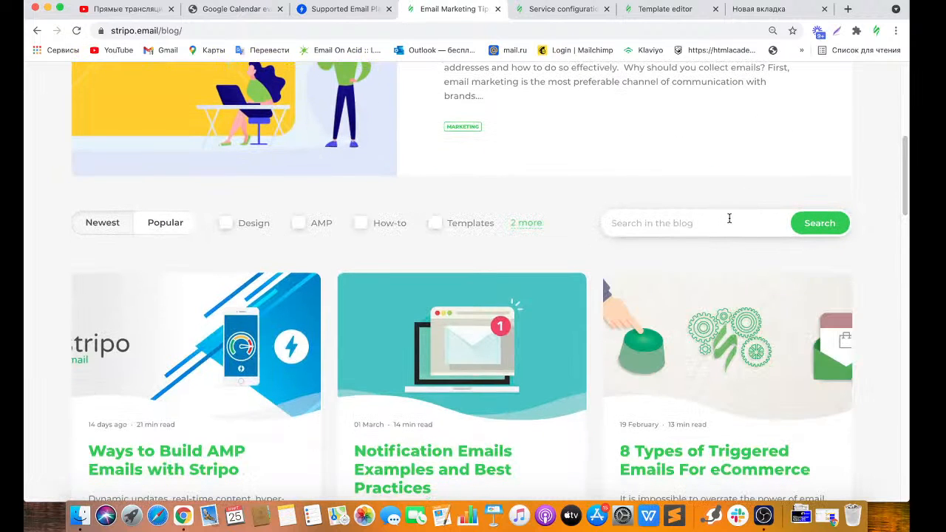
{"action": "left_click", "coordinate": [729, 218]}
{"action": "type", "text": "data servise"}
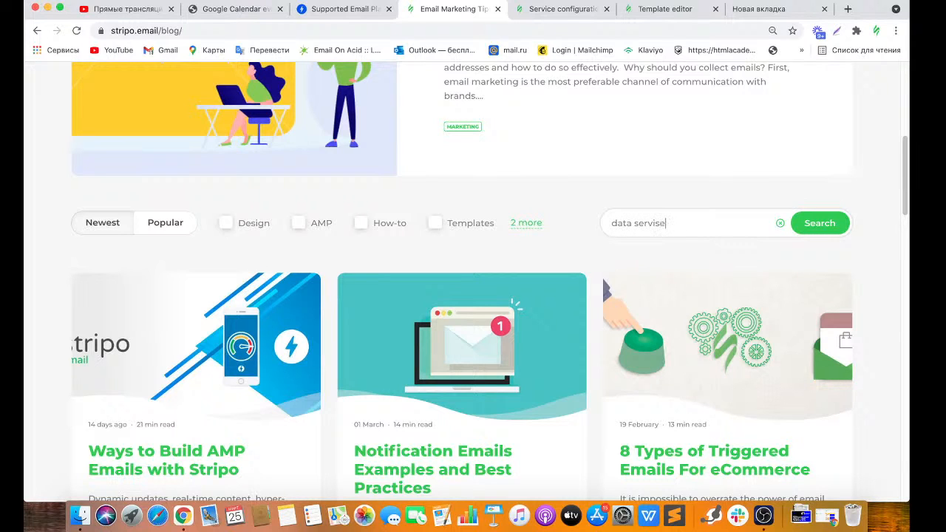
{"action": "key", "text": "Return"}
{"action": "key", "text": "BackSpace"}
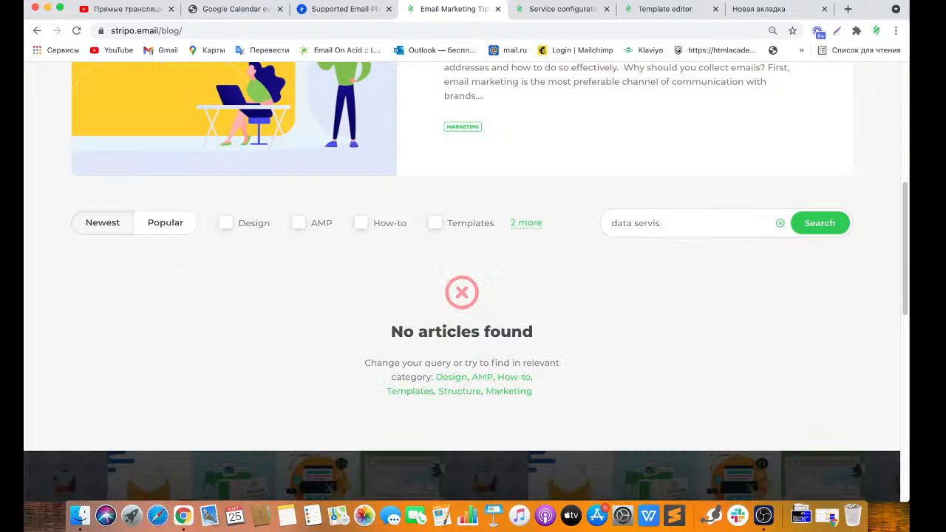
{"action": "type", "text": "ce"}
{"action": "key", "text": "Return"}
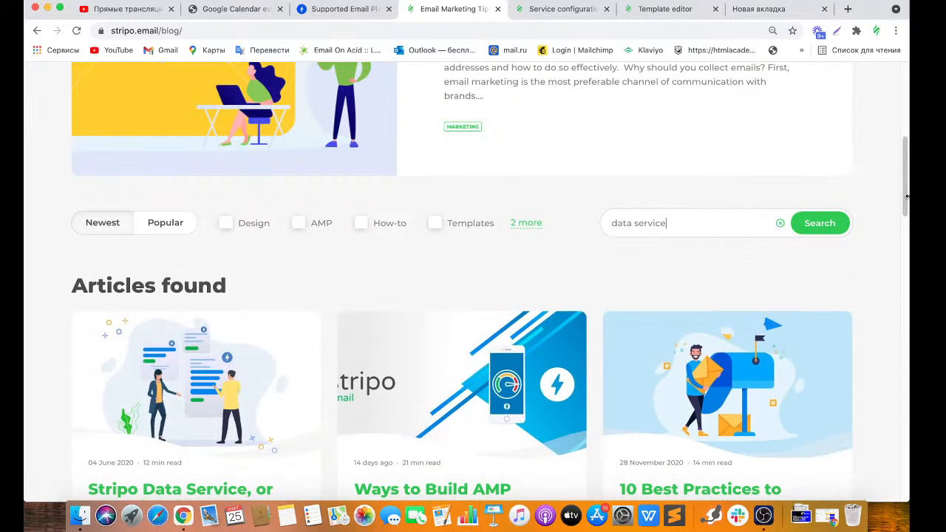
{"action": "left_click_drag", "start_coordinate": [905, 200], "coordinate": [906, 237]}
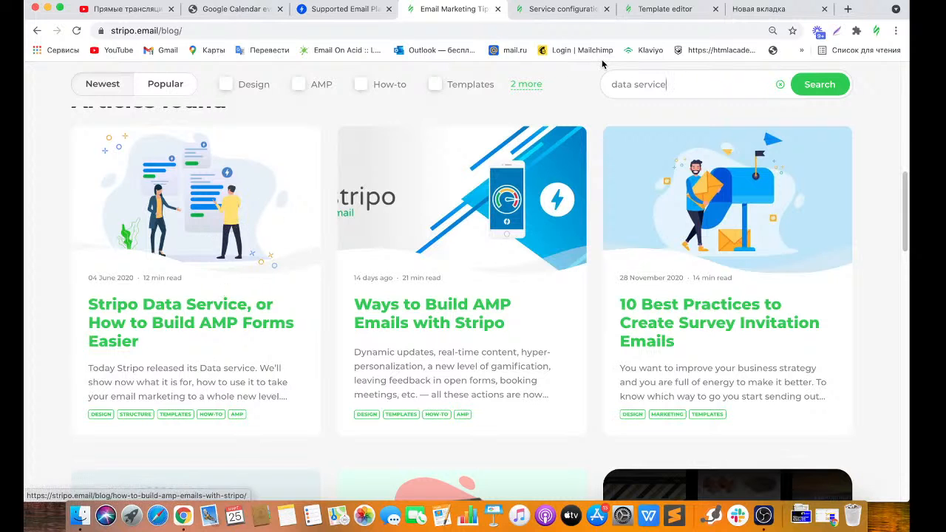
{"action": "left_click_drag", "start_coordinate": [906, 213], "coordinate": [900, 189]}
{"action": "left_click", "coordinate": [779, 265]}
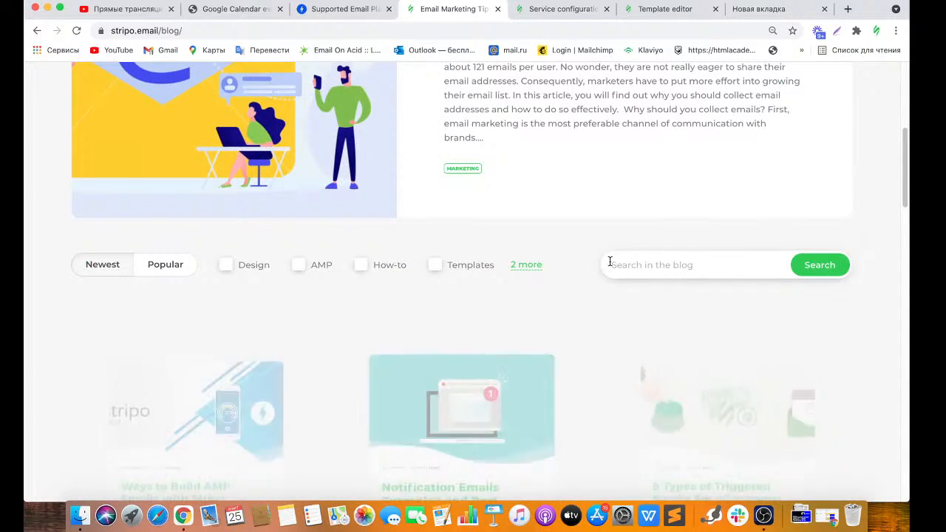
Filter the blog to AMP articles, scroll through them, and return to the template editor.
{"action": "left_click", "coordinate": [299, 265]}
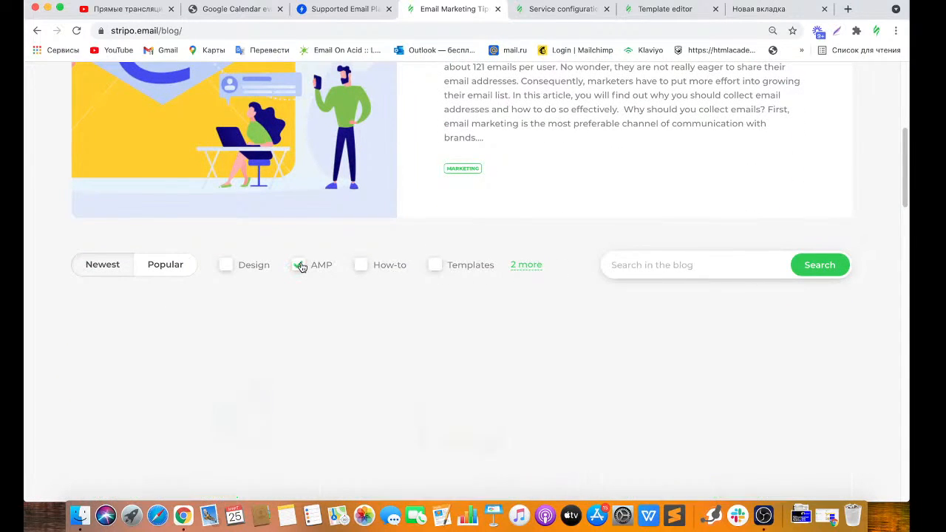
{"action": "left_click_drag", "start_coordinate": [906, 182], "coordinate": [906, 216]}
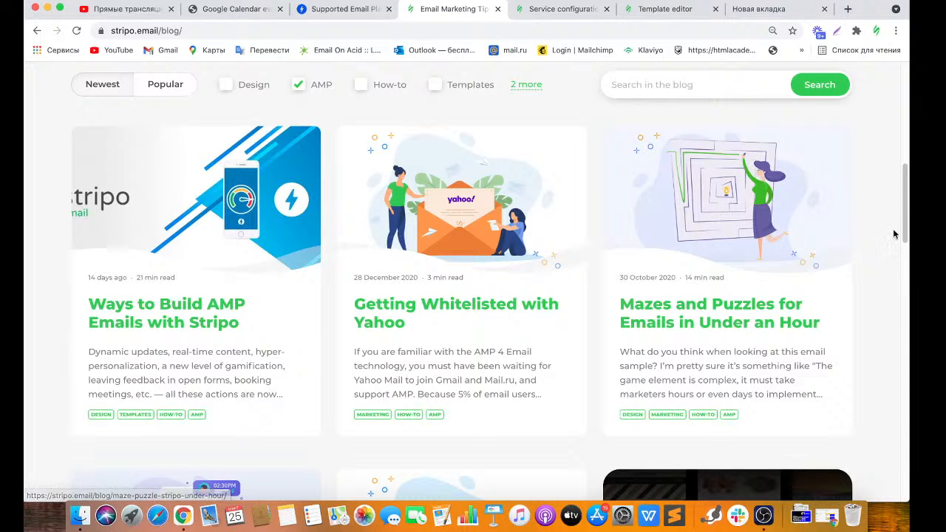
{"action": "left_click_drag", "start_coordinate": [905, 221], "coordinate": [906, 145]}
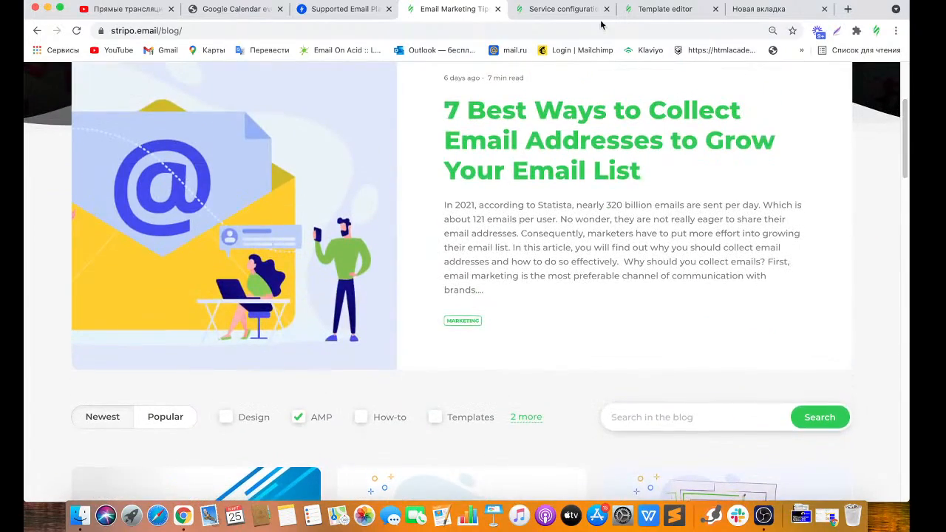
{"action": "left_click", "coordinate": [653, 9]}
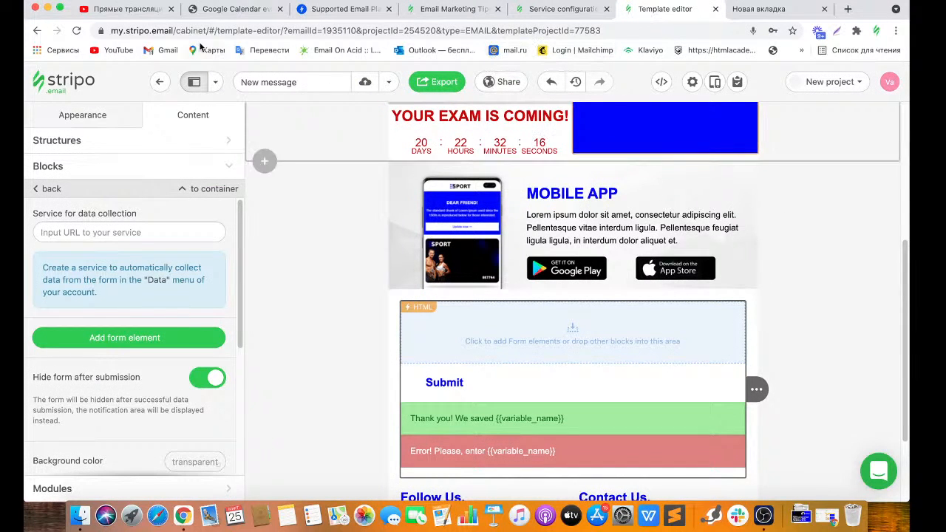
Reload the editor and set the form's data collection service to Feedback (school).
{"action": "left_click", "coordinate": [79, 32]}
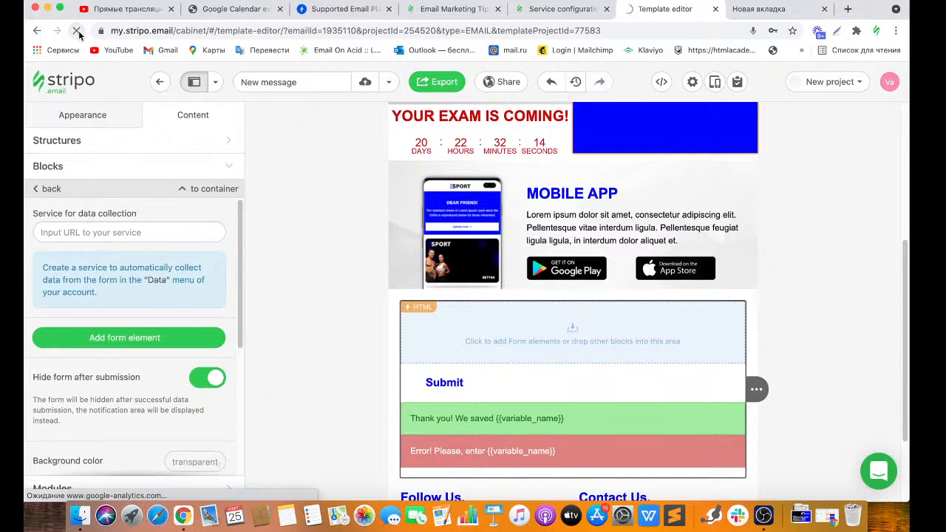
{"action": "left_click", "coordinate": [77, 31]}
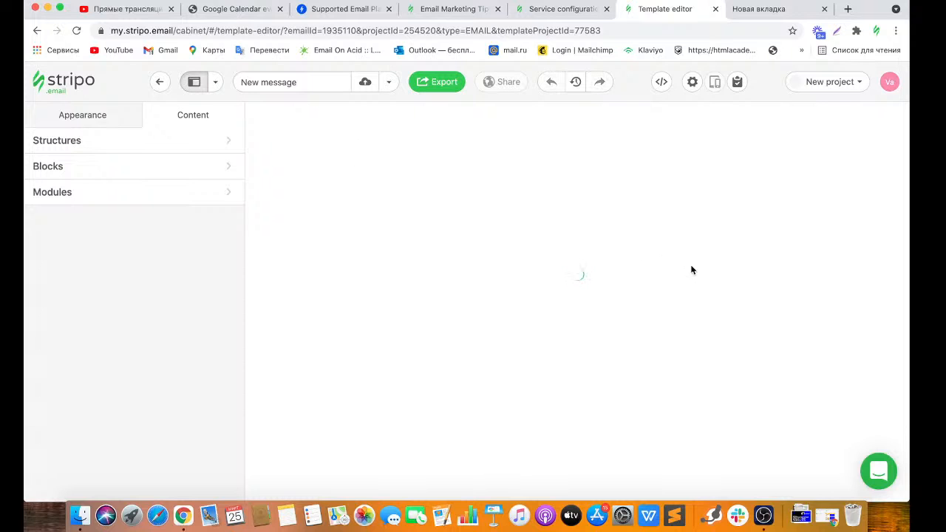
{"action": "scroll", "coordinate": [901, 249], "scroll_direction": "down", "scroll_amount": 5}
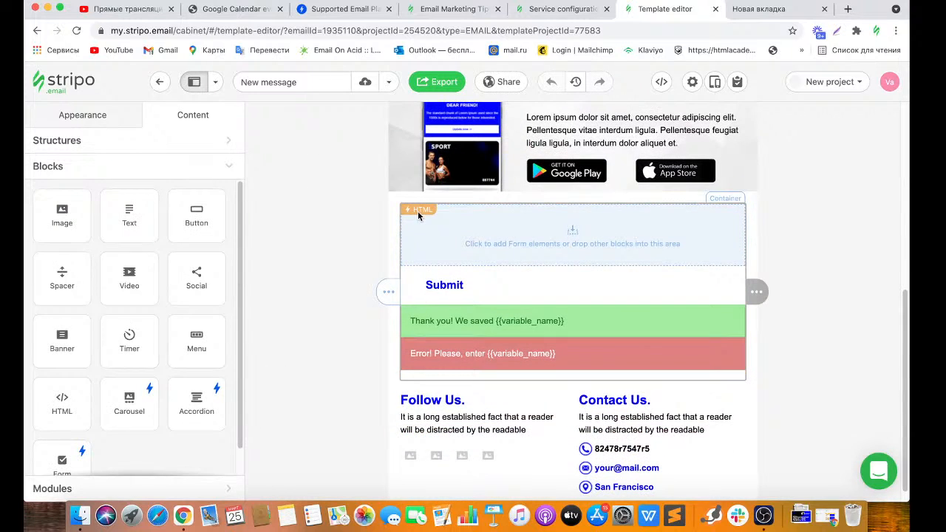
{"action": "left_click", "coordinate": [417, 211]}
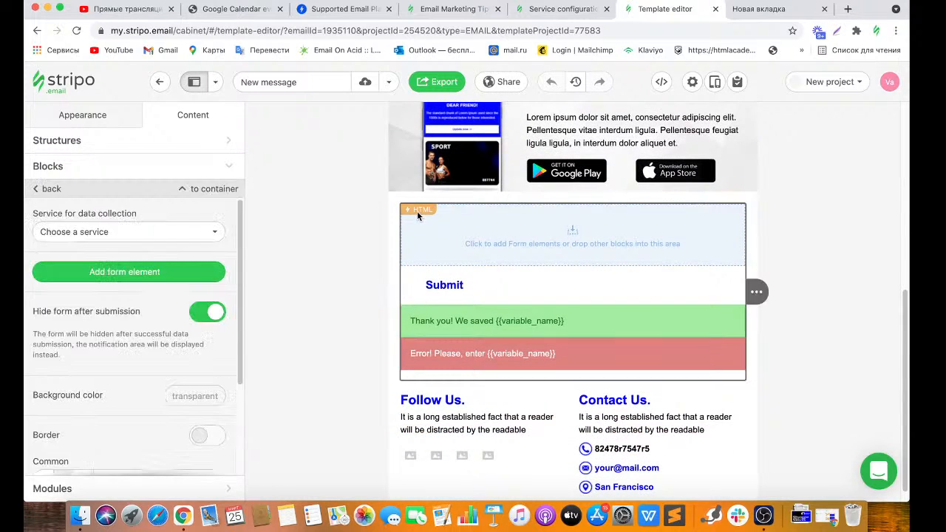
{"action": "left_click", "coordinate": [174, 234]}
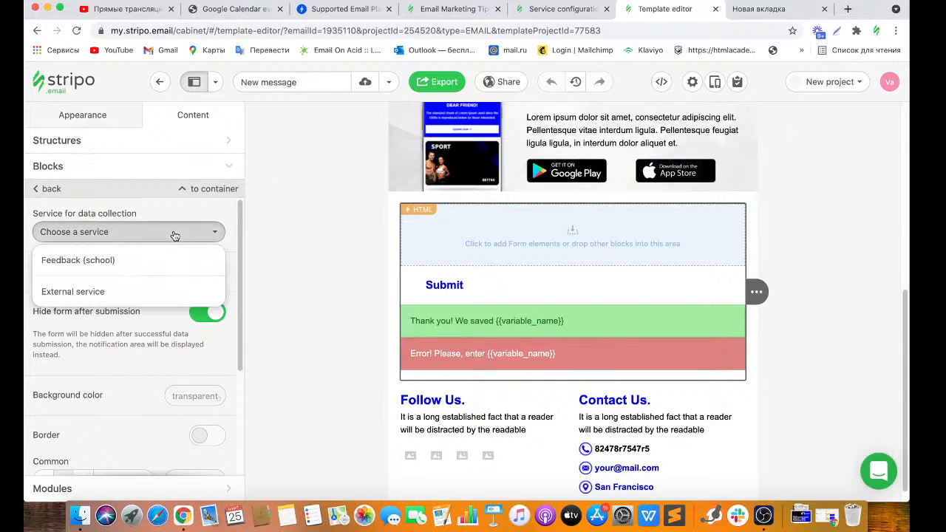
{"action": "left_click", "coordinate": [134, 261]}
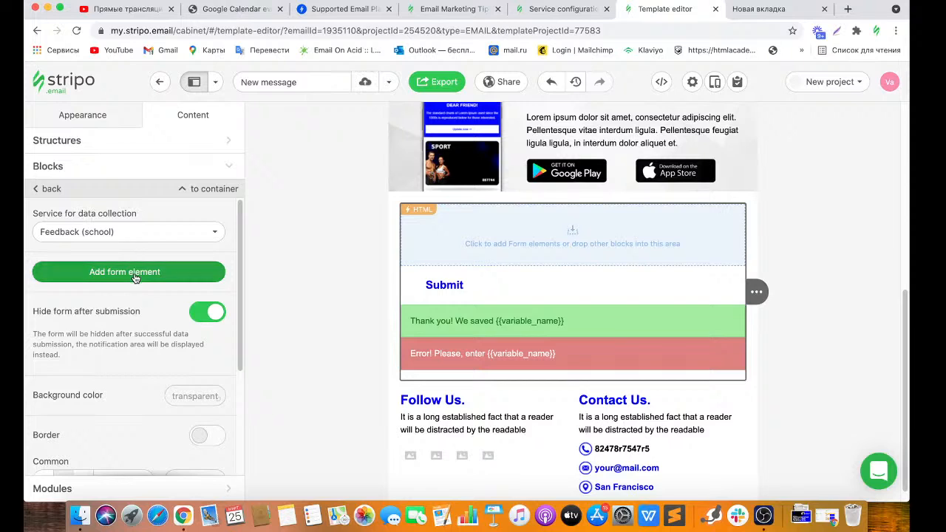
Add a Text input element to the form and open its settings.
{"action": "left_click", "coordinate": [136, 274]}
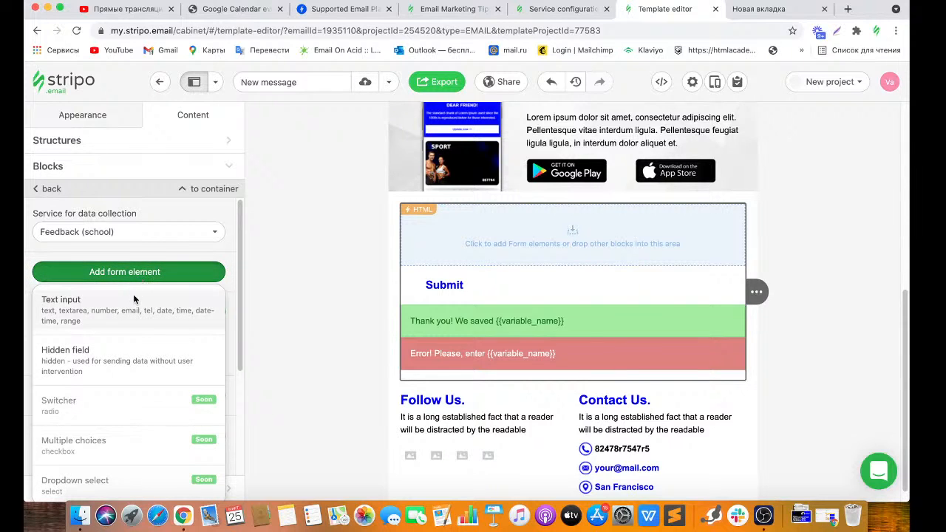
{"action": "left_click", "coordinate": [135, 299]}
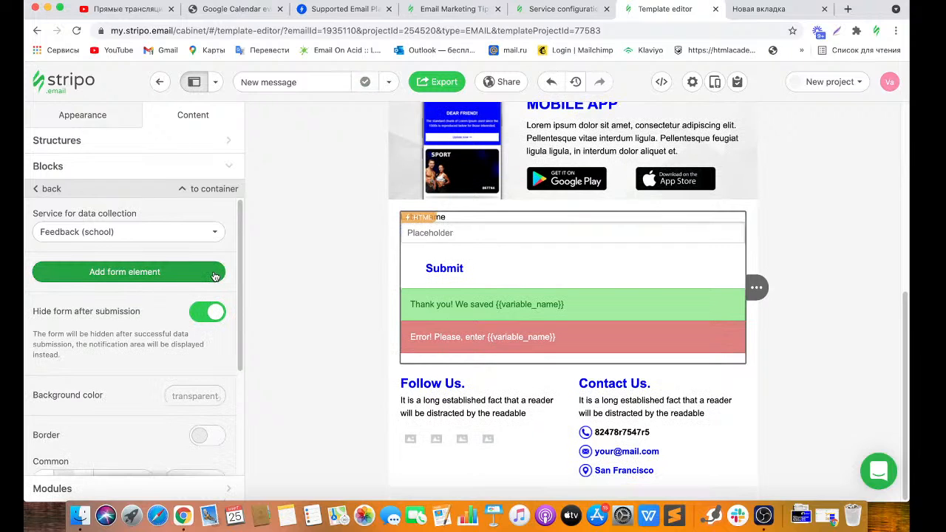
{"action": "left_click", "coordinate": [446, 217]}
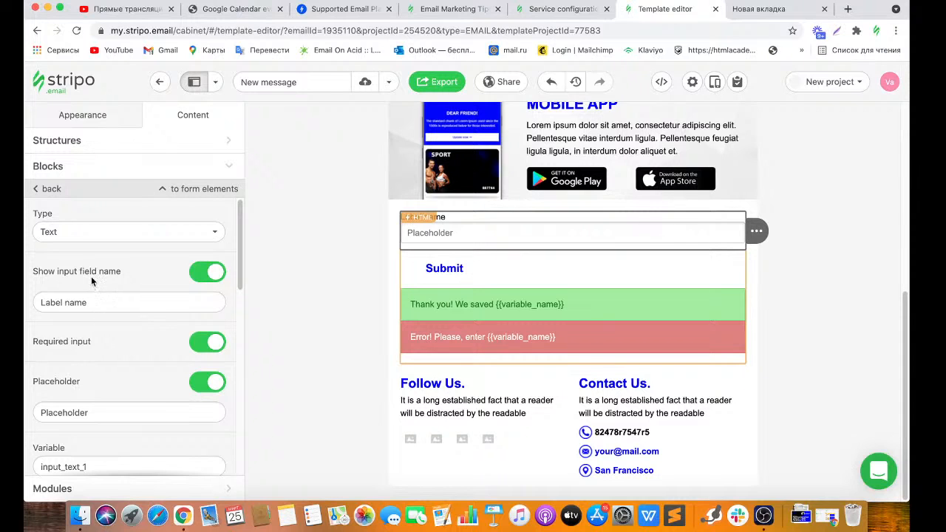
Set the field label to 'What are your impressions of the English course?'.
{"action": "left_click_drag", "start_coordinate": [103, 297], "coordinate": [34, 299]}
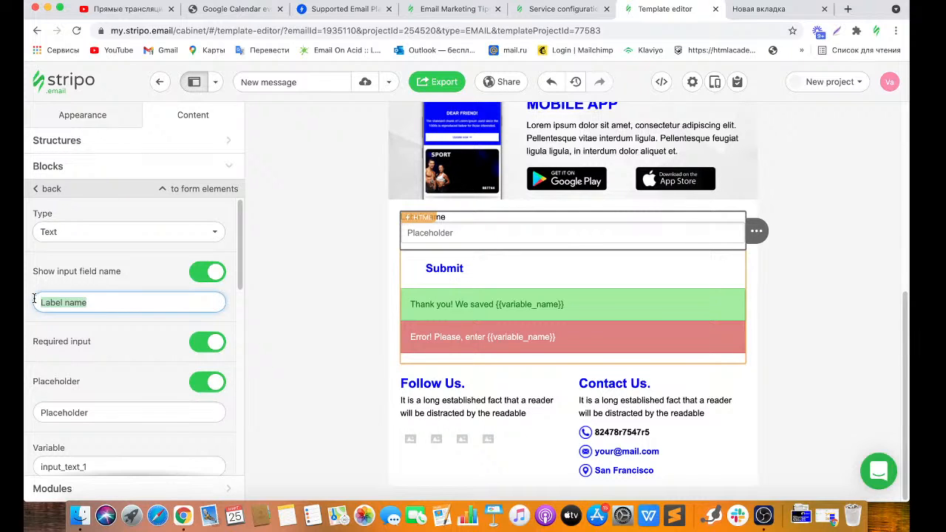
{"action": "type", "text": "What"}
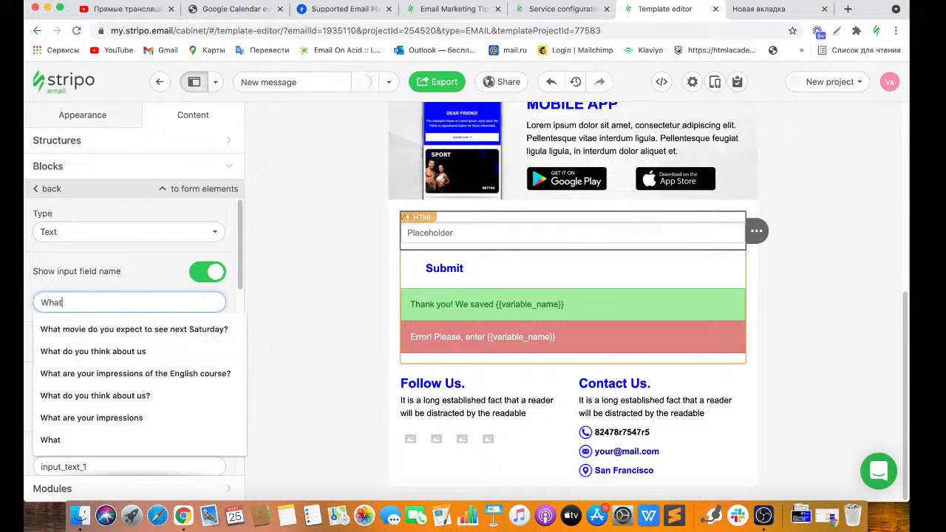
{"action": "left_click", "coordinate": [83, 375]}
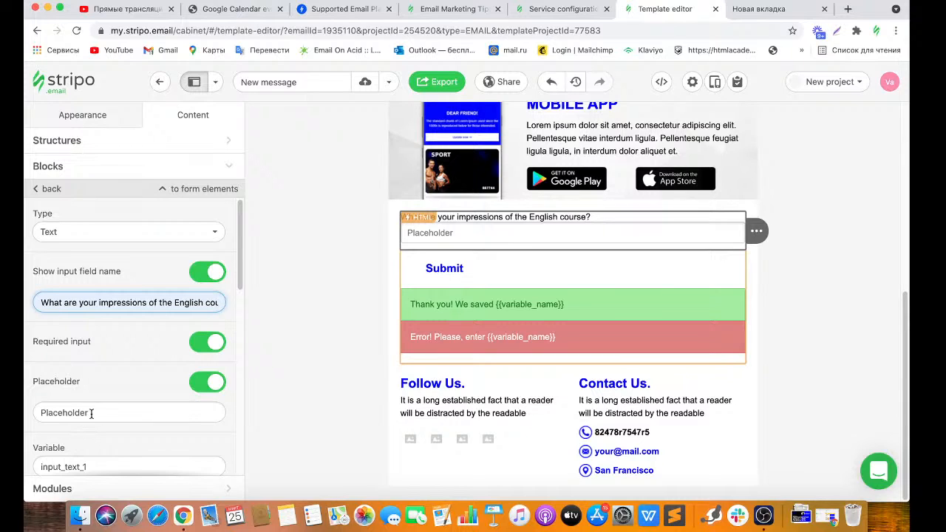
Set the placeholder to 'Write your feedback here'.
{"action": "left_click_drag", "start_coordinate": [91, 413], "coordinate": [28, 417]}
{"action": "type", "text": "W"}
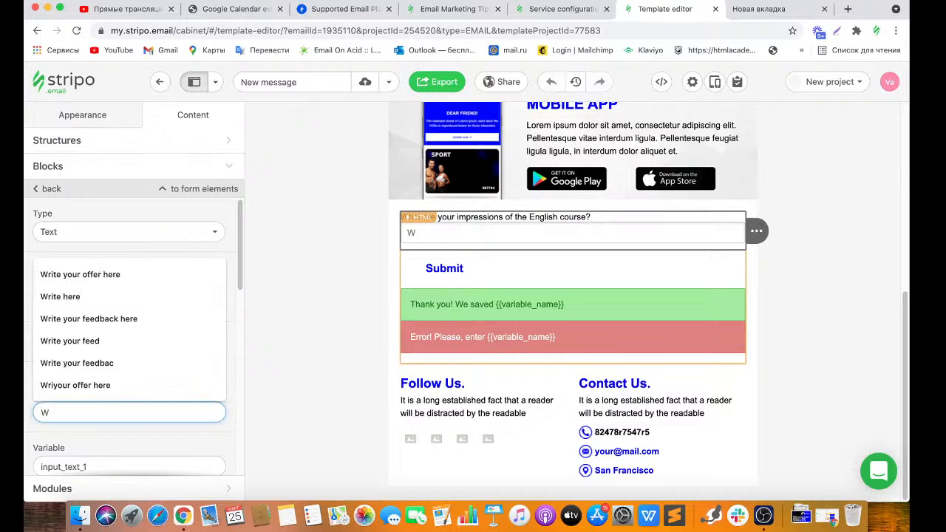
{"action": "type", "text": "ritr"}
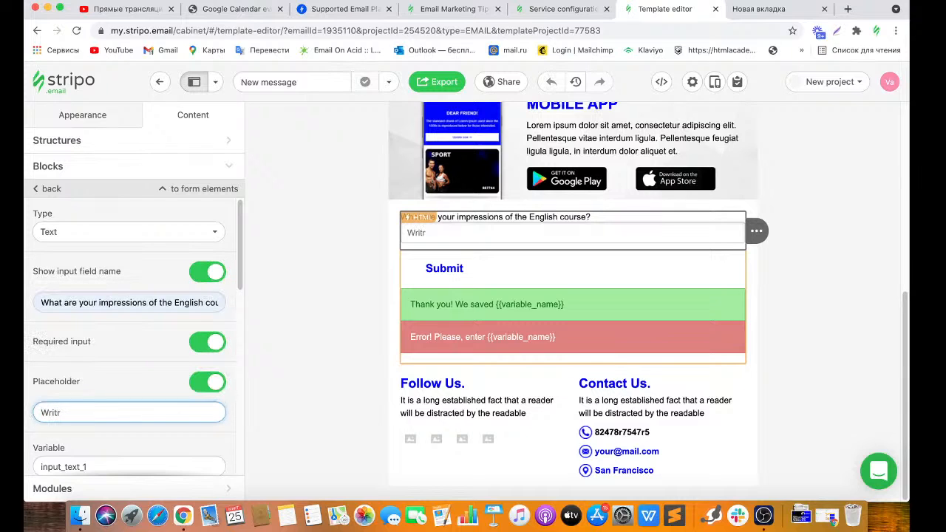
{"action": "key", "text": "BackSpace"}
{"action": "type", "text": "e yo"}
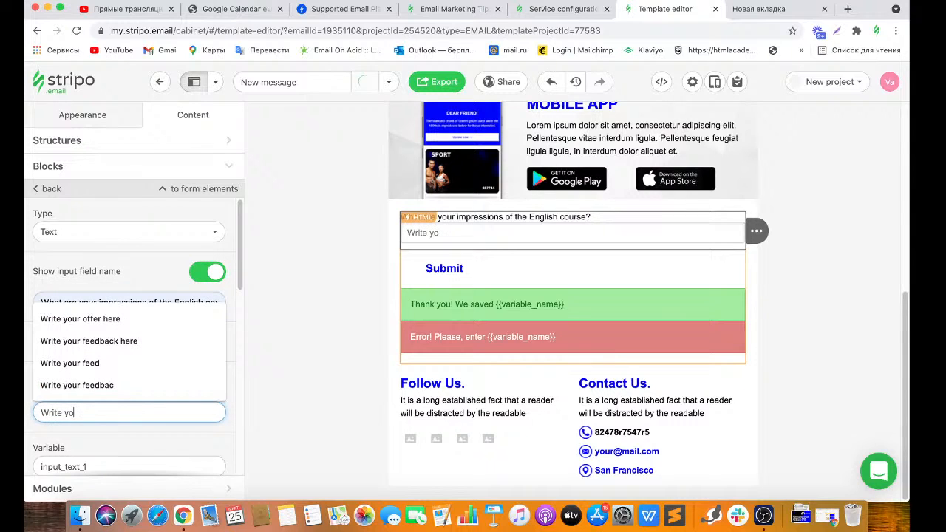
{"action": "key", "text": "BackSpace"}
{"action": "key", "text": "Down"}
{"action": "key", "text": "Down"}
{"action": "key", "text": "Return"}
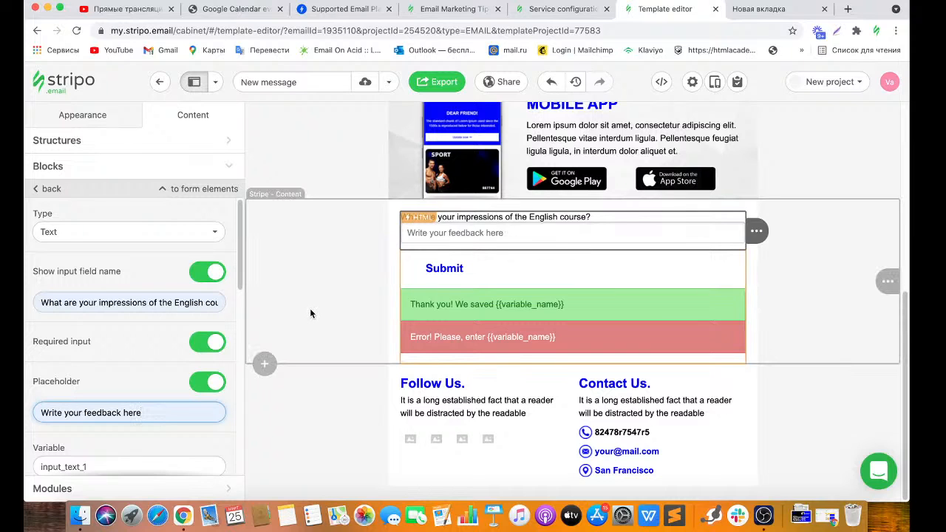
{"action": "scroll", "coordinate": [240, 285], "scroll_direction": "down", "scroll_amount": 3}
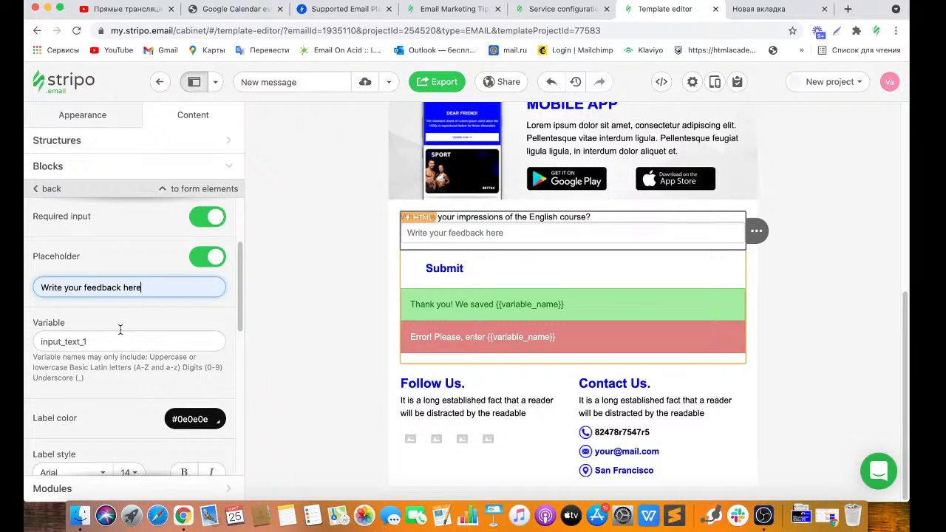
Check the Feedback service configuration and Data list, then return to the editor.
{"action": "left_click", "coordinate": [539, 15]}
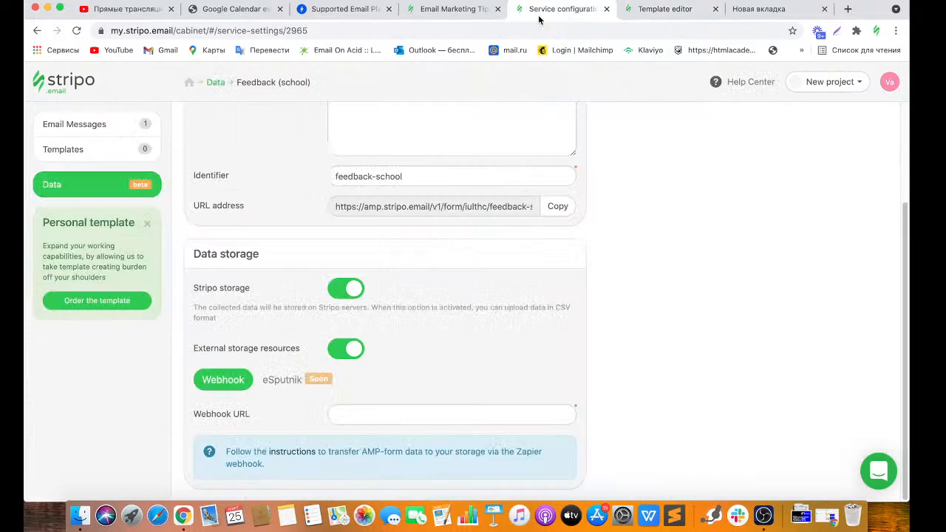
{"action": "left_click", "coordinate": [111, 185]}
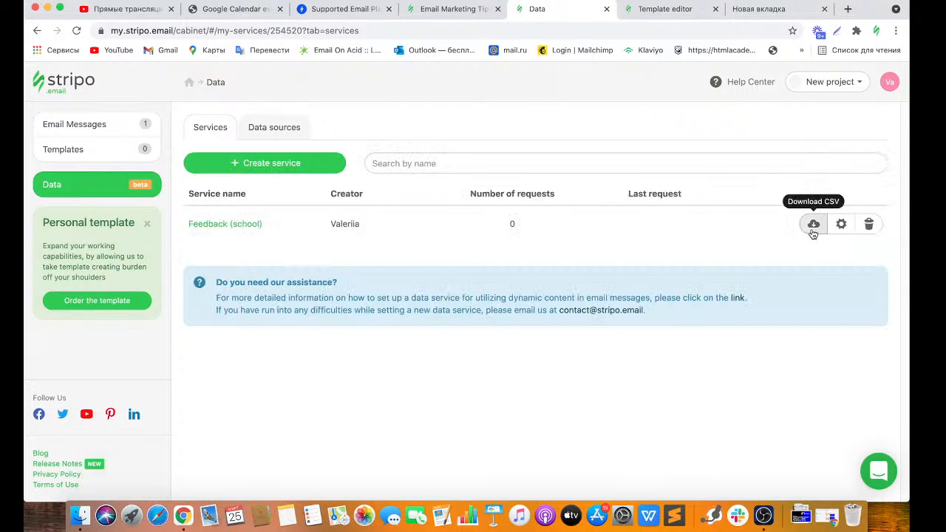
{"action": "left_click", "coordinate": [662, 9]}
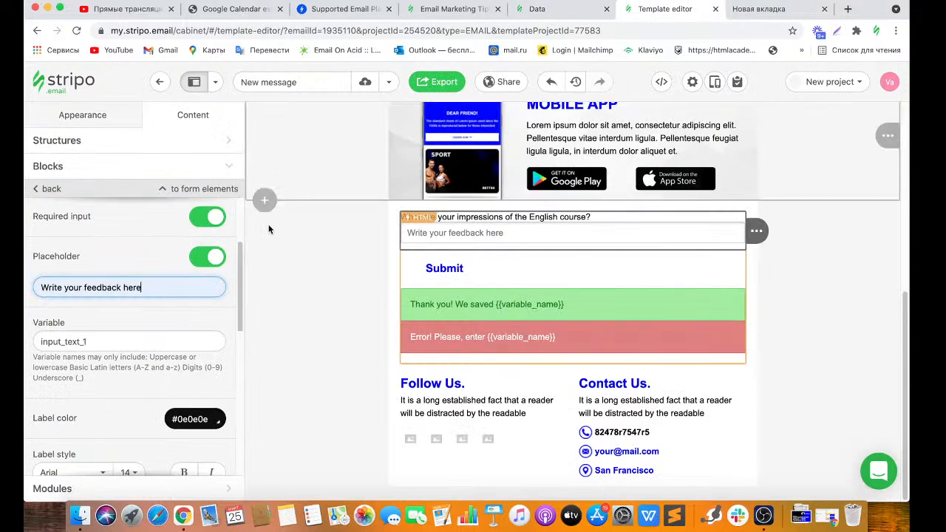
Rename the text field's variable from input_text_1 to english_feedback.
{"action": "left_click_drag", "start_coordinate": [116, 339], "coordinate": [25, 344]}
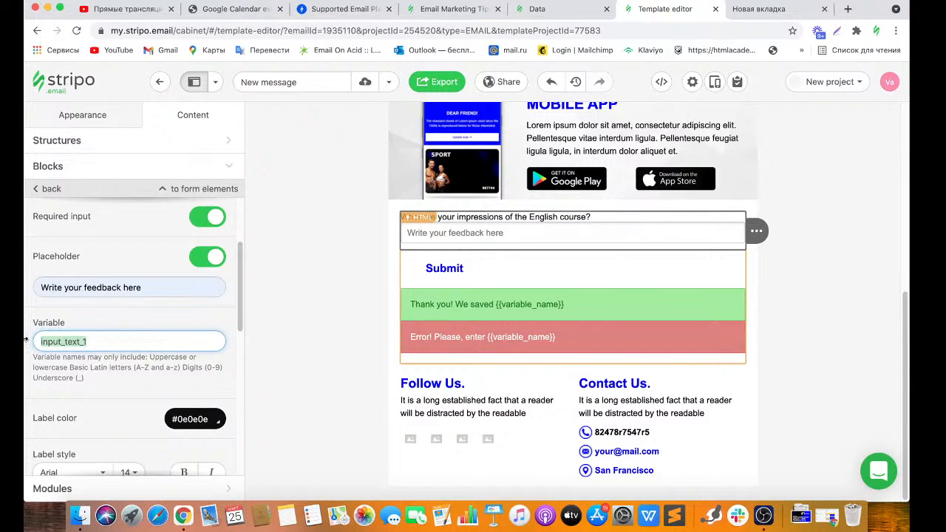
{"action": "key", "text": "BackSpace"}
{"action": "type", "text": "english_feedback"}
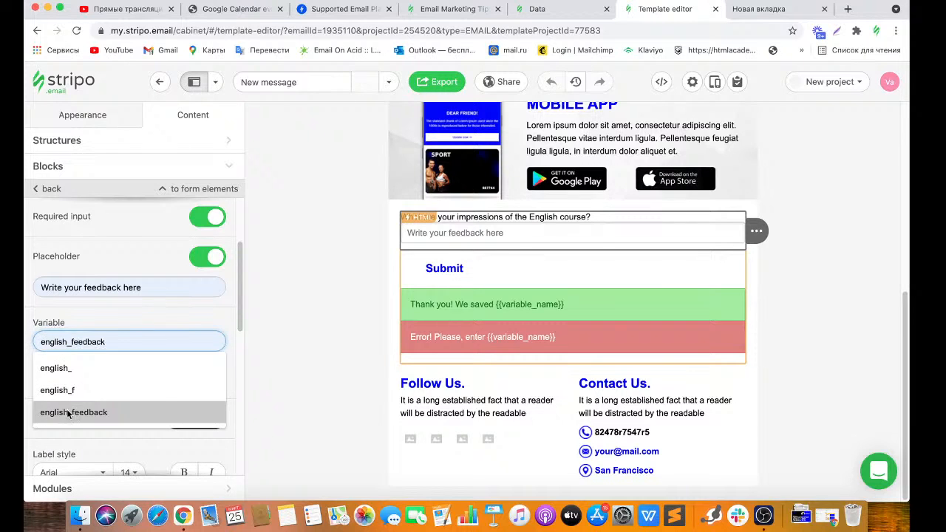
{"action": "left_click", "coordinate": [68, 412]}
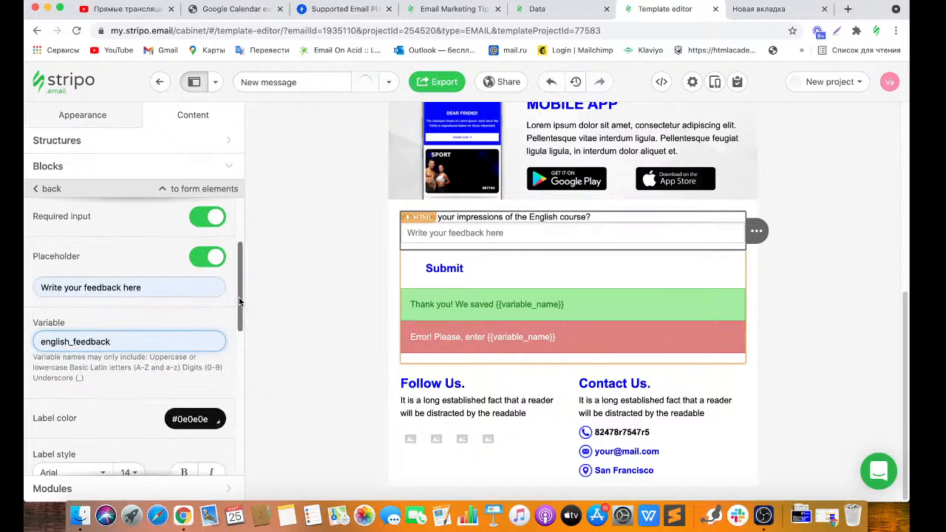
{"action": "scroll", "coordinate": [239, 304], "scroll_direction": "down", "scroll_amount": 1}
{"action": "left_click_drag", "start_coordinate": [239, 304], "coordinate": [243, 255]}
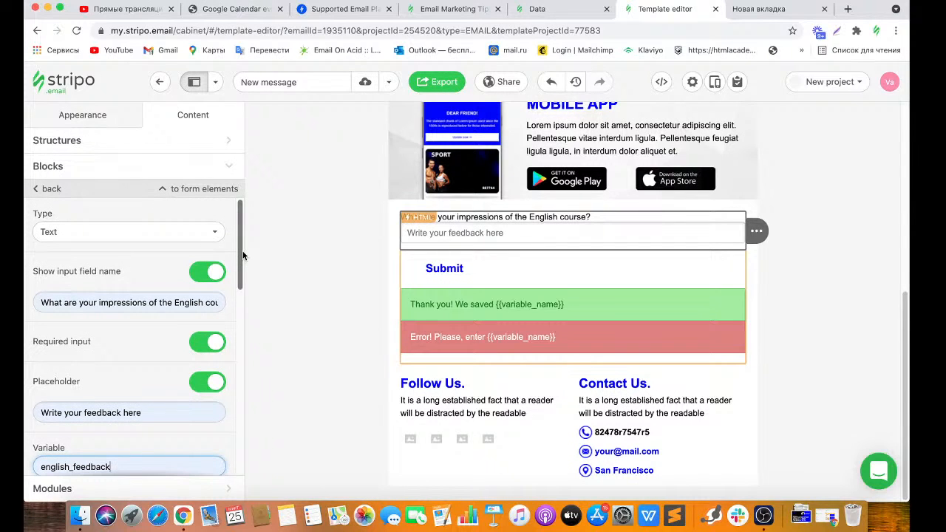
{"action": "left_click", "coordinate": [222, 196]}
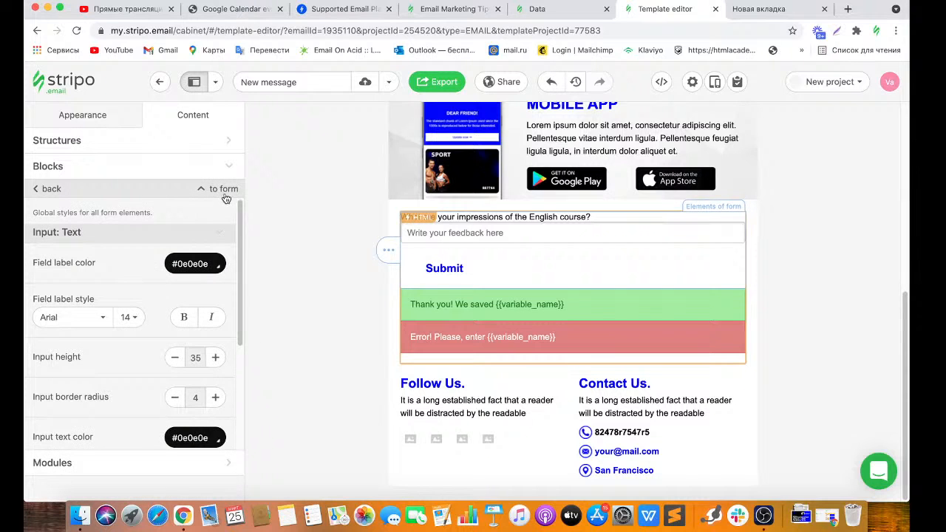
Add a Hidden field (input_hidden_2) below the feedback input and open its settings.
{"action": "left_click", "coordinate": [217, 189]}
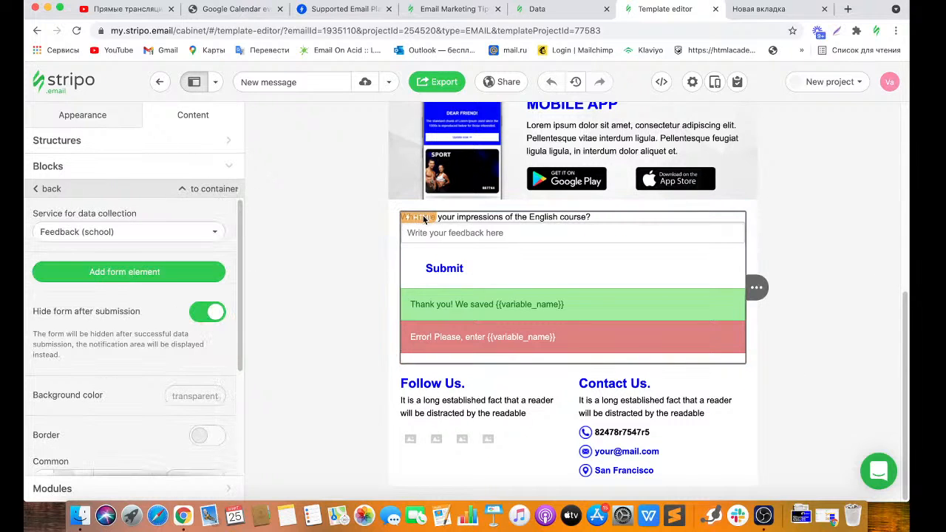
{"action": "left_click", "coordinate": [164, 272]}
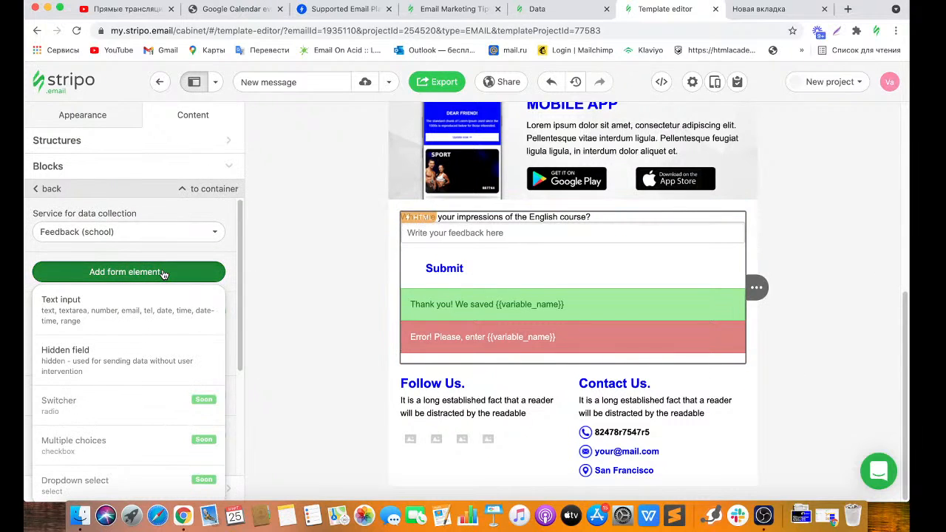
{"action": "left_click", "coordinate": [130, 347]}
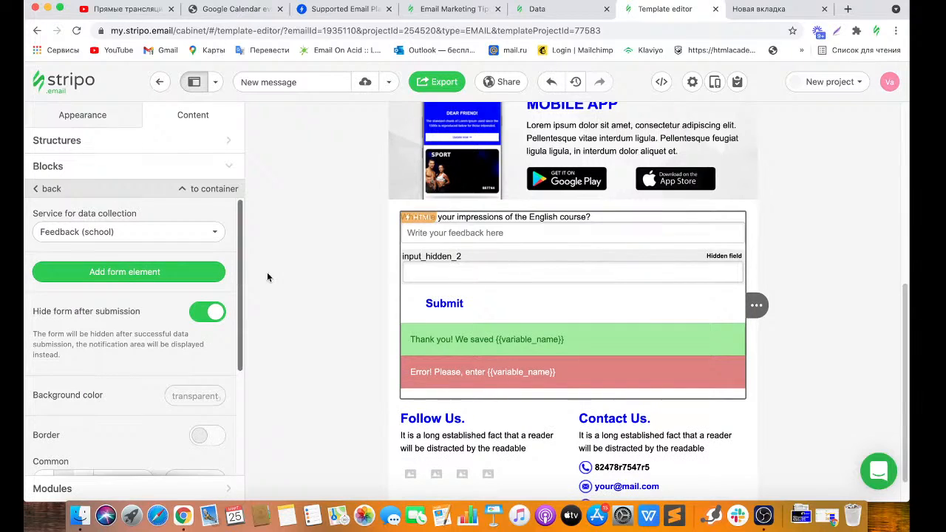
{"action": "left_click", "coordinate": [437, 264]}
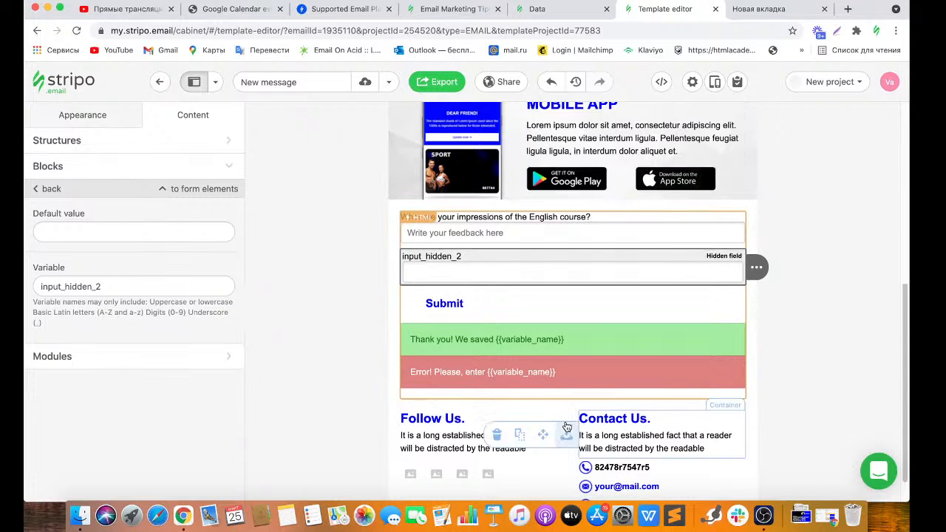
Grab the %EMAIL|% merge tag via the Contact Us text, then remove it from there.
{"action": "left_click", "coordinate": [671, 441]}
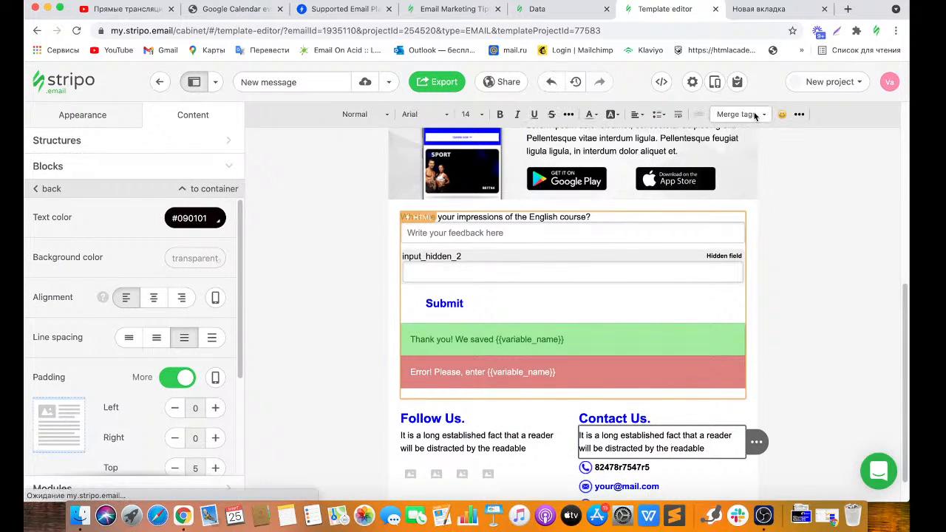
{"action": "left_click", "coordinate": [755, 115]}
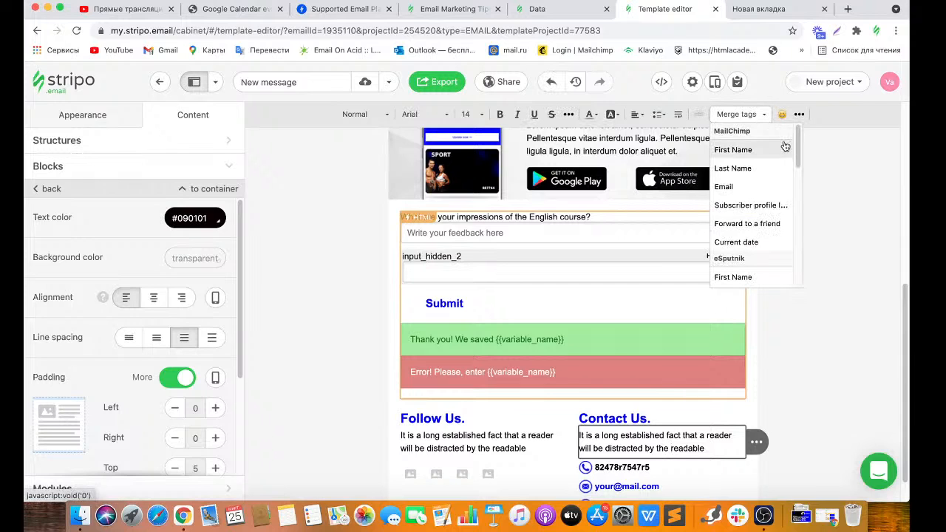
{"action": "left_click_drag", "start_coordinate": [798, 151], "coordinate": [796, 189]}
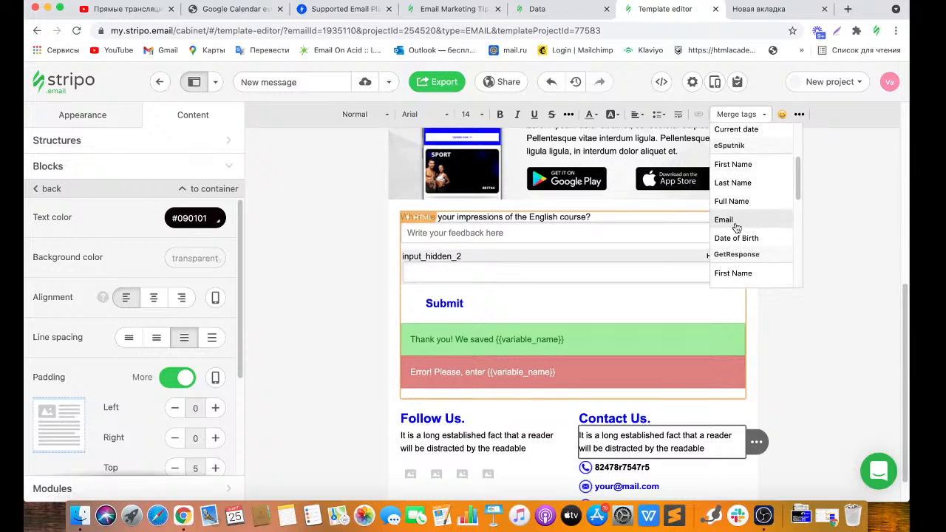
{"action": "left_click", "coordinate": [734, 221]}
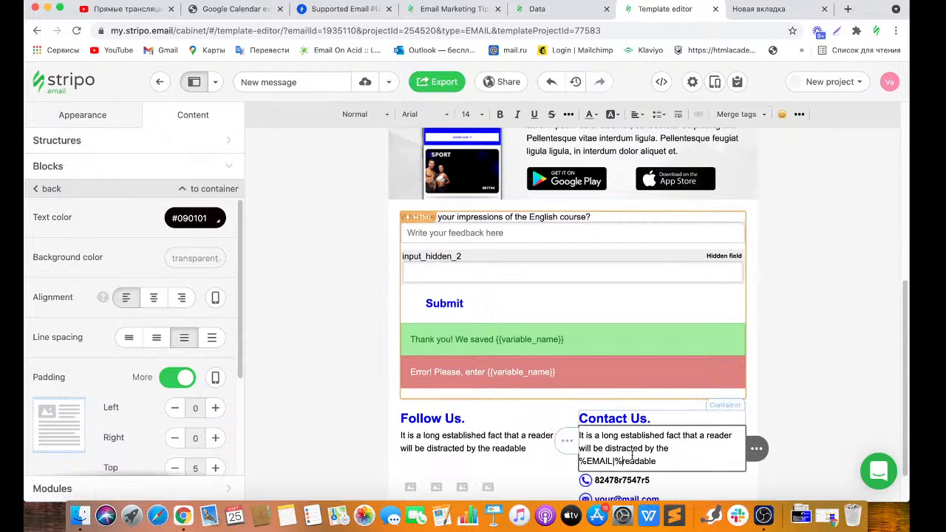
{"action": "left_click_drag", "start_coordinate": [624, 460], "coordinate": [579, 464]}
{"action": "key", "text": "super+c"}
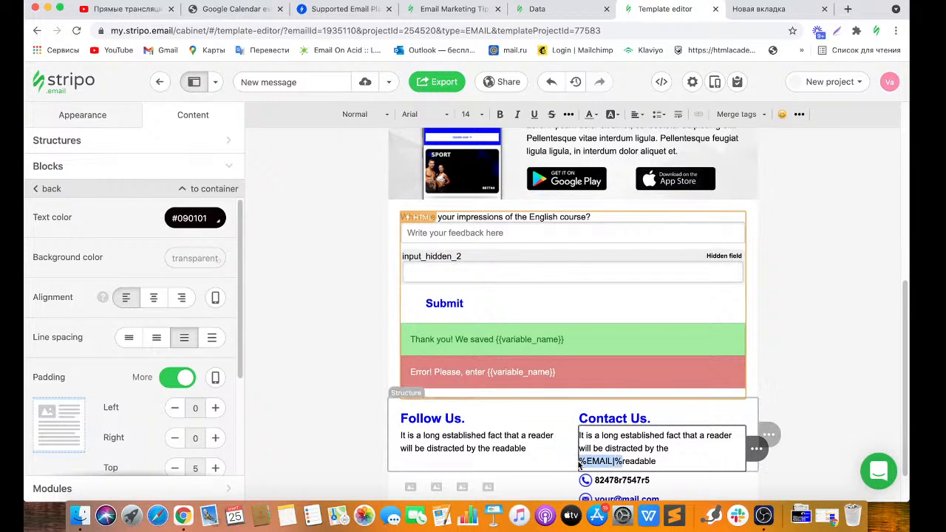
{"action": "key", "text": "BackSpace"}
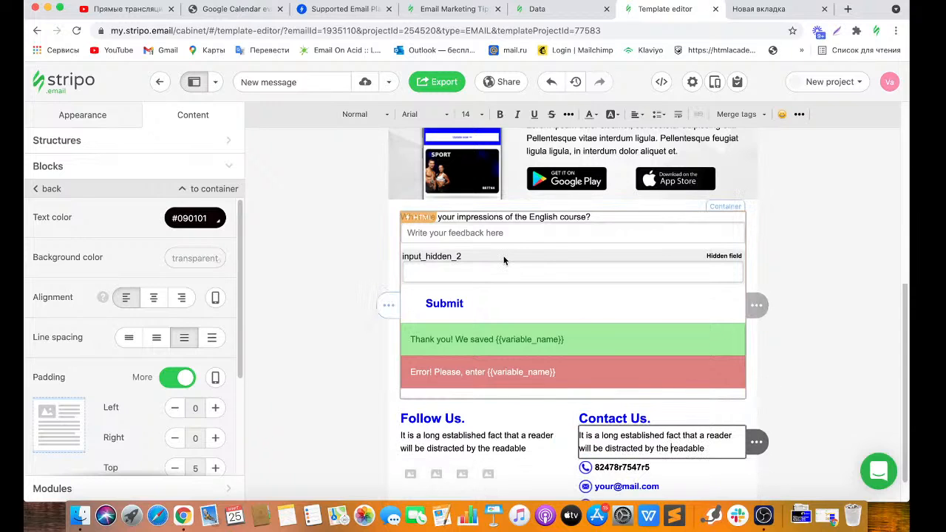
Paste %EMAIL|% as the hidden field's default value.
{"action": "left_click", "coordinate": [453, 259]}
{"action": "left_click", "coordinate": [453, 258]}
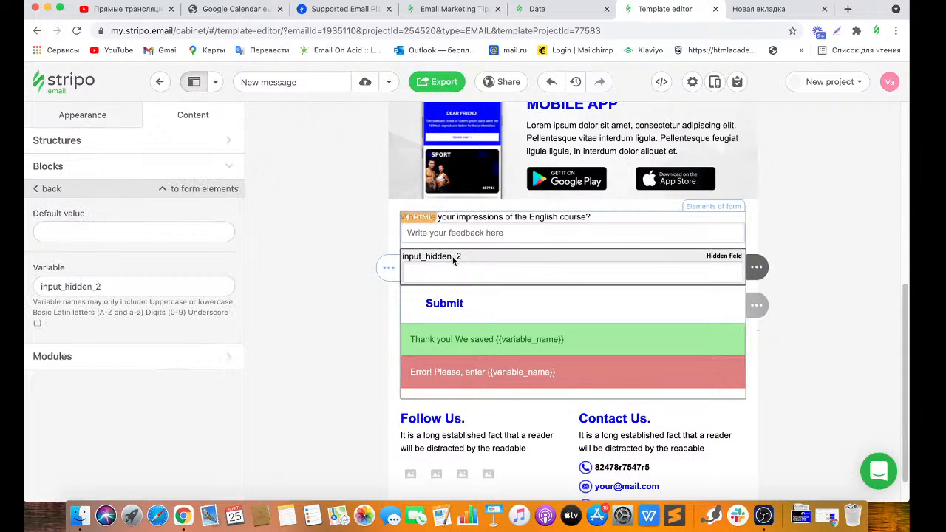
{"action": "left_click", "coordinate": [178, 231]}
{"action": "key", "text": "super+v"}
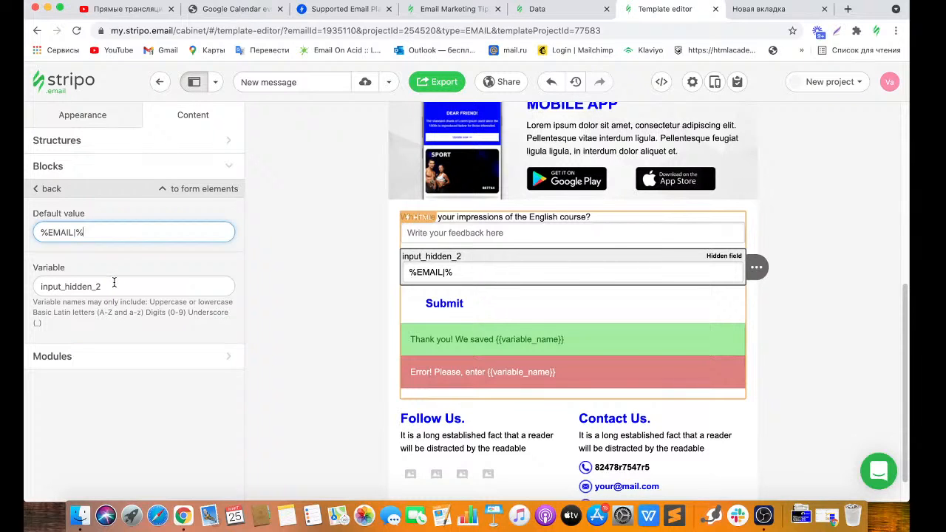
Change the hidden field's variable name to email_address.
{"action": "left_click_drag", "start_coordinate": [114, 283], "coordinate": [27, 288]}
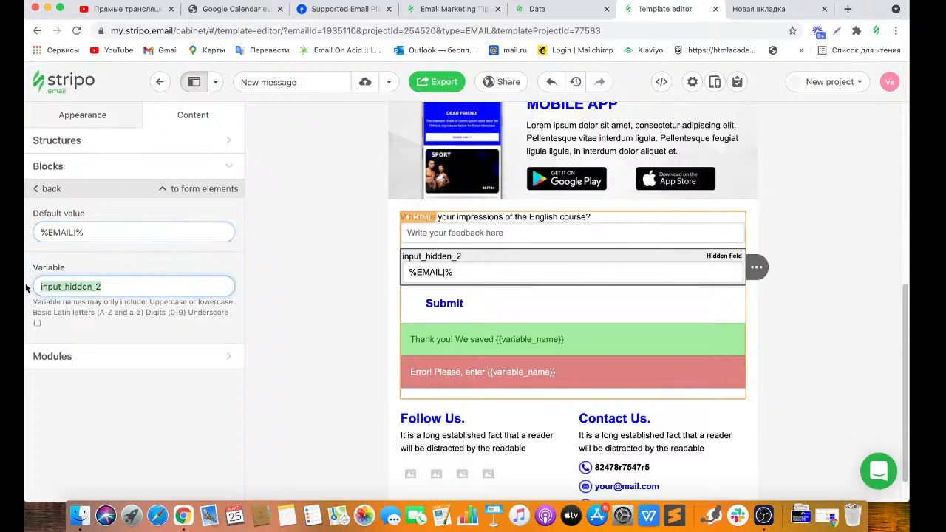
{"action": "type", "text": "email"}
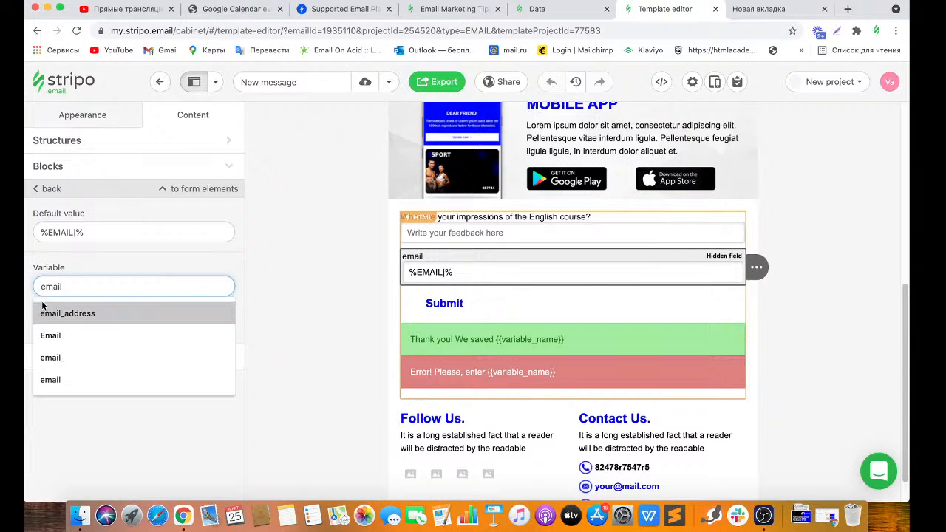
{"action": "left_click", "coordinate": [57, 312]}
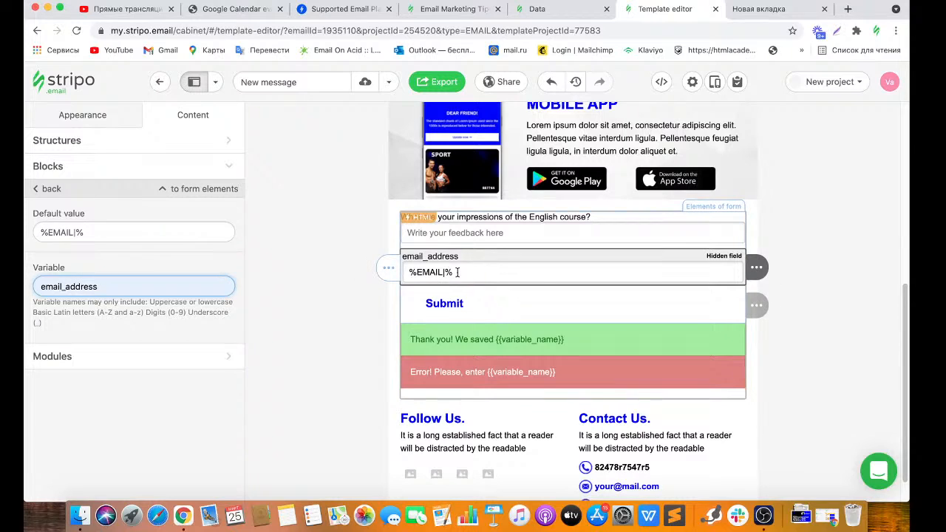
{"action": "left_click", "coordinate": [462, 301]}
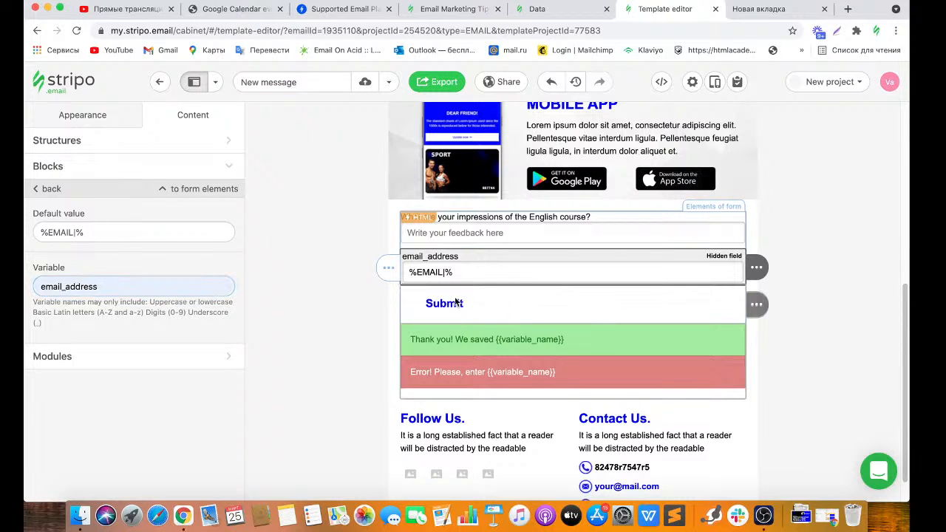
{"action": "left_click", "coordinate": [452, 305]}
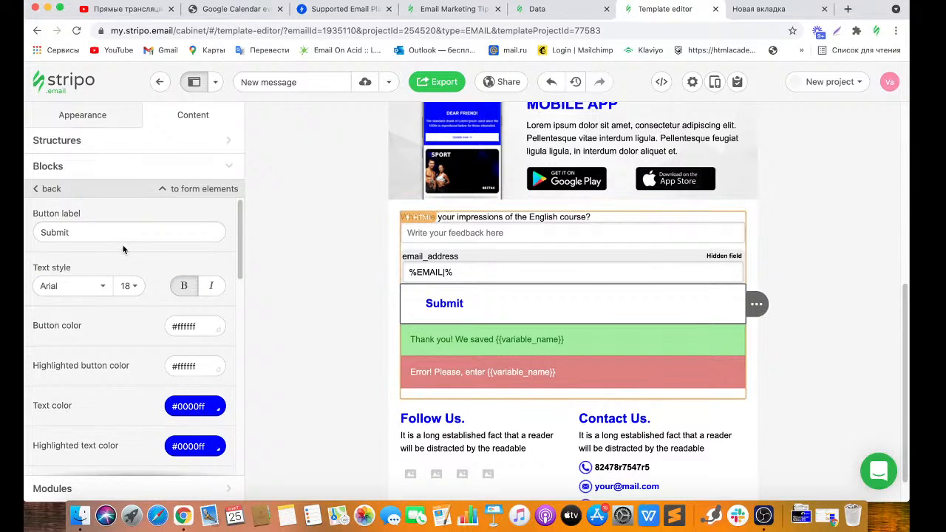
Relabel the button 'Submit my feedback' with light yellow #ffd966 fill and #bf9000 hover colour.
{"action": "left_click", "coordinate": [75, 232]}
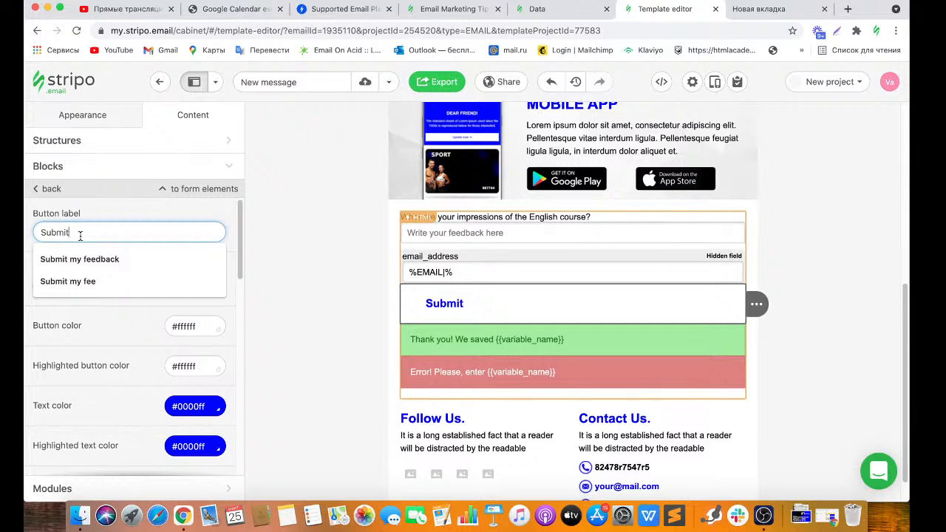
{"action": "left_click", "coordinate": [84, 258]}
{"action": "left_click", "coordinate": [84, 258]}
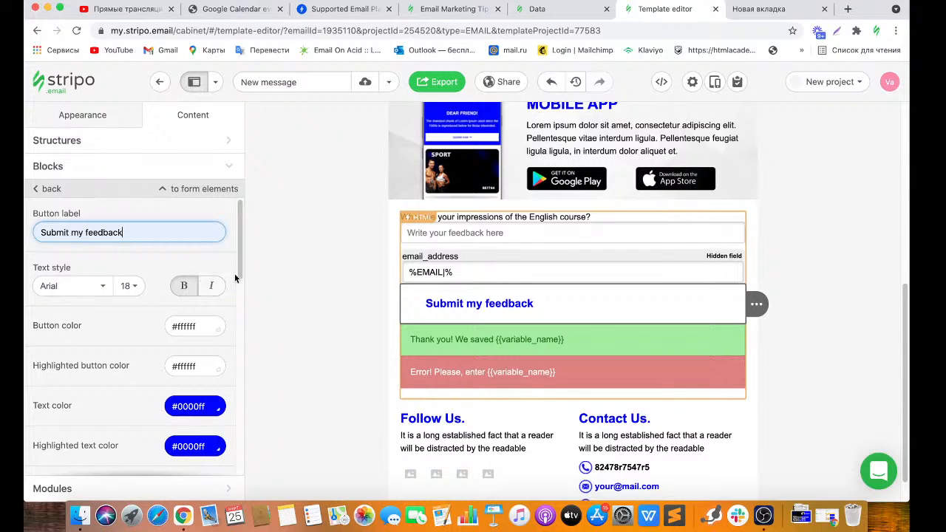
{"action": "left_click", "coordinate": [210, 321]}
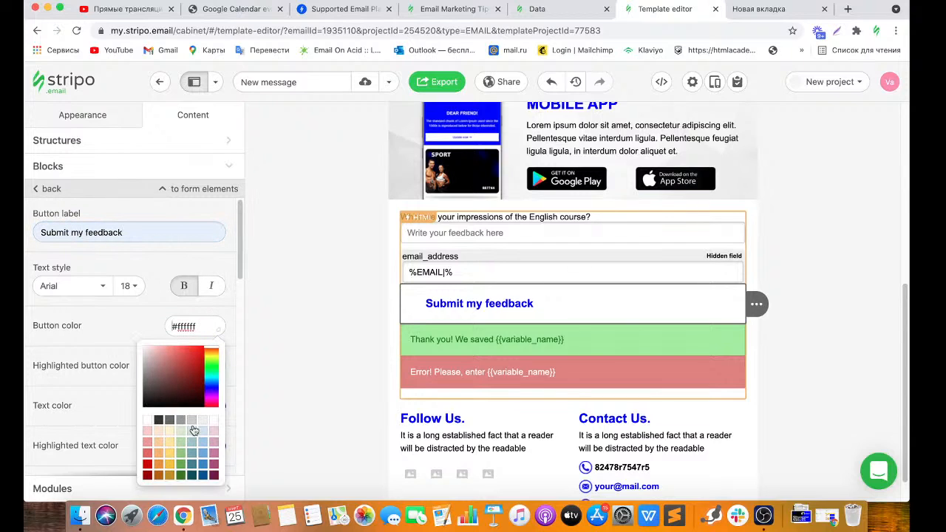
{"action": "left_click", "coordinate": [170, 451]}
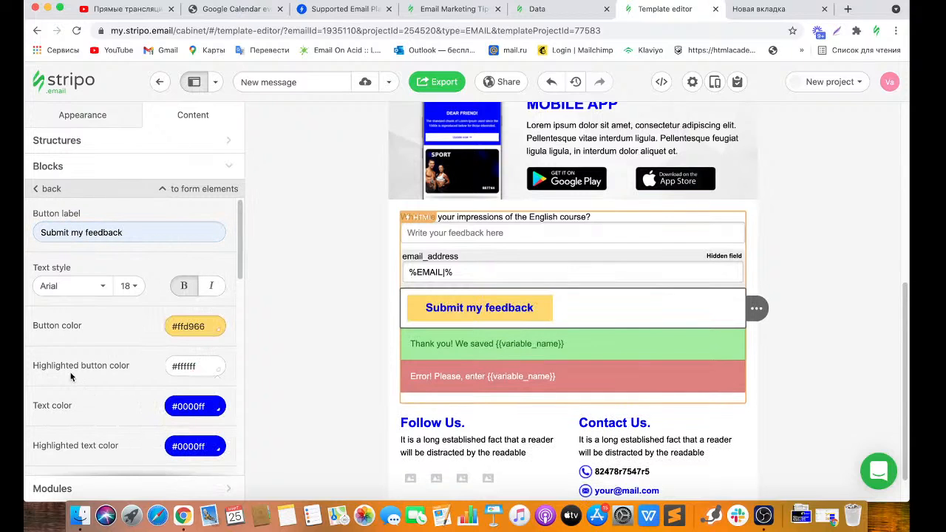
{"action": "left_click", "coordinate": [176, 369]}
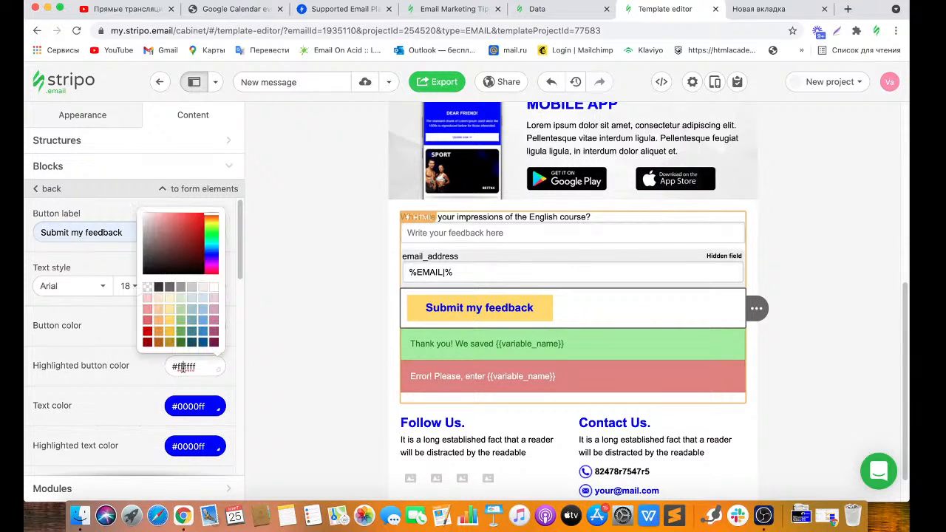
{"action": "left_click", "coordinate": [170, 344]}
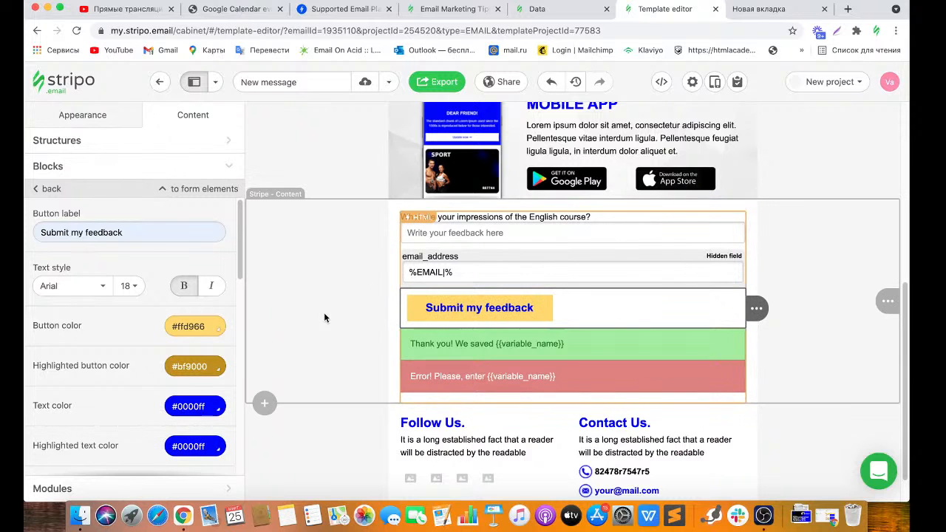
Set the button's border radius to 15 and centre it in the form.
{"action": "left_click_drag", "start_coordinate": [241, 272], "coordinate": [237, 329]}
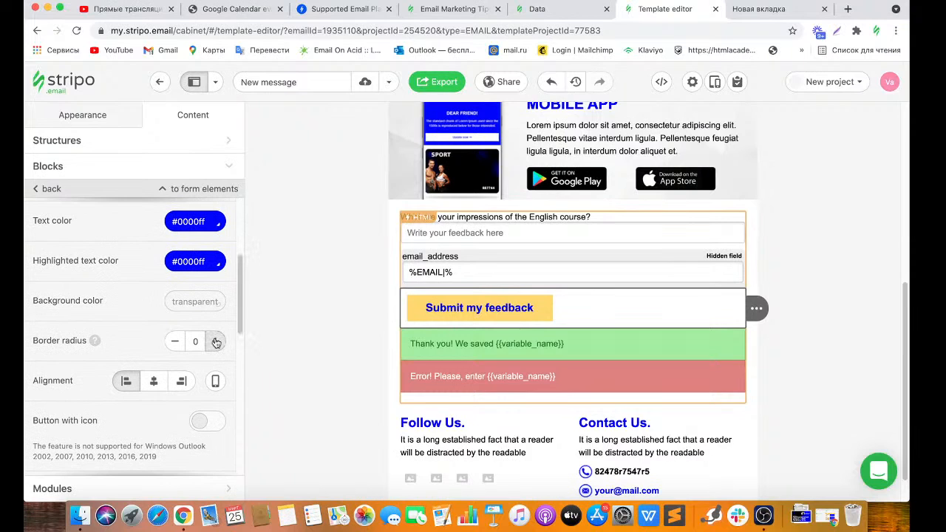
{"action": "triple_click", "coordinate": [215, 342]}
{"action": "triple_click", "coordinate": [215, 342]}
{"action": "double_click", "coordinate": [216, 342]}
{"action": "left_click_drag", "start_coordinate": [199, 341], "coordinate": [181, 340]}
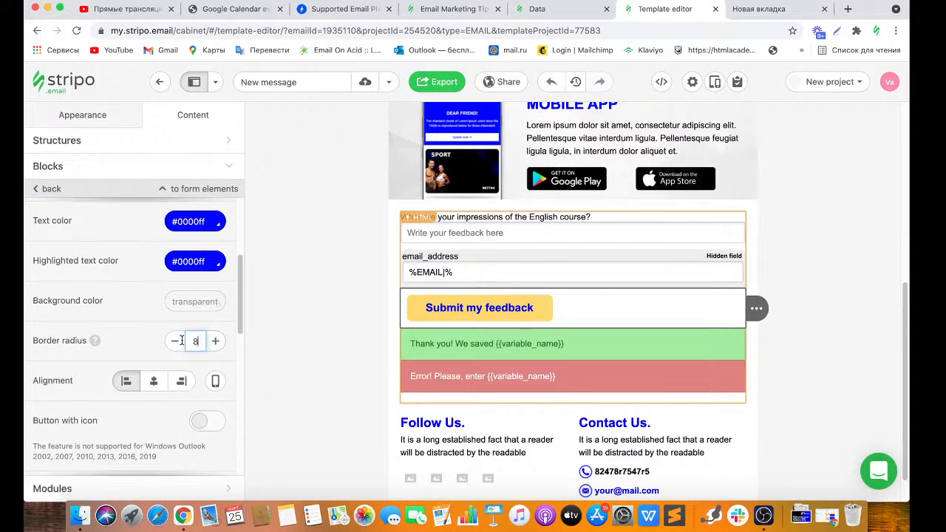
{"action": "type", "text": "15"}
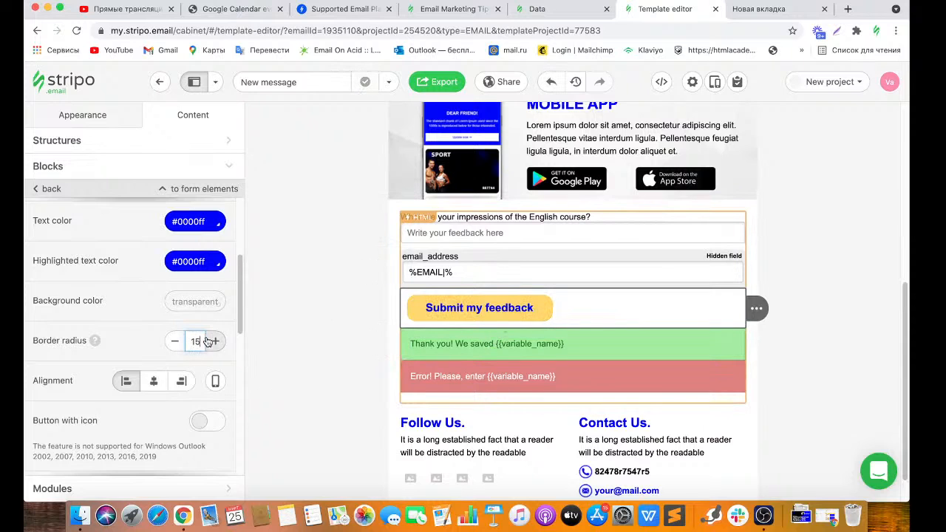
{"action": "left_click", "coordinate": [154, 383]}
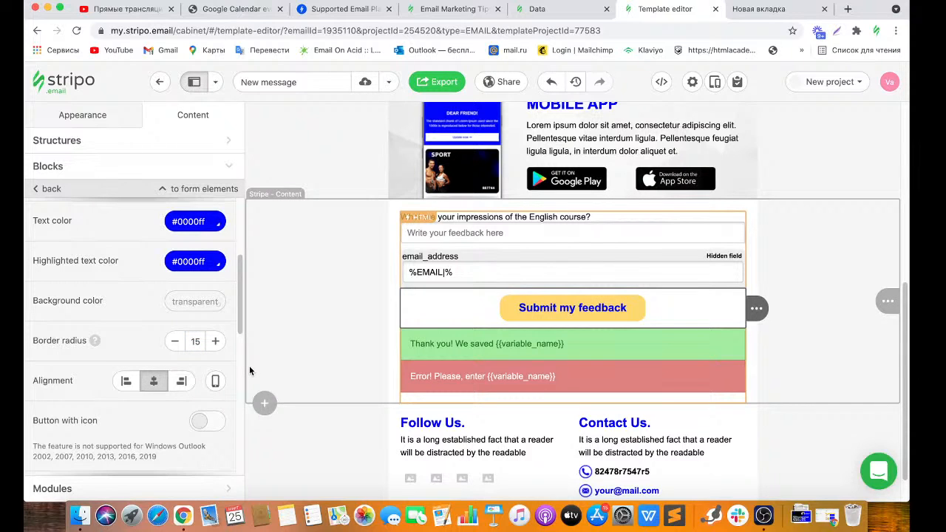
Change the success message so it ends with 'for your feedback'.
{"action": "left_click", "coordinate": [504, 348]}
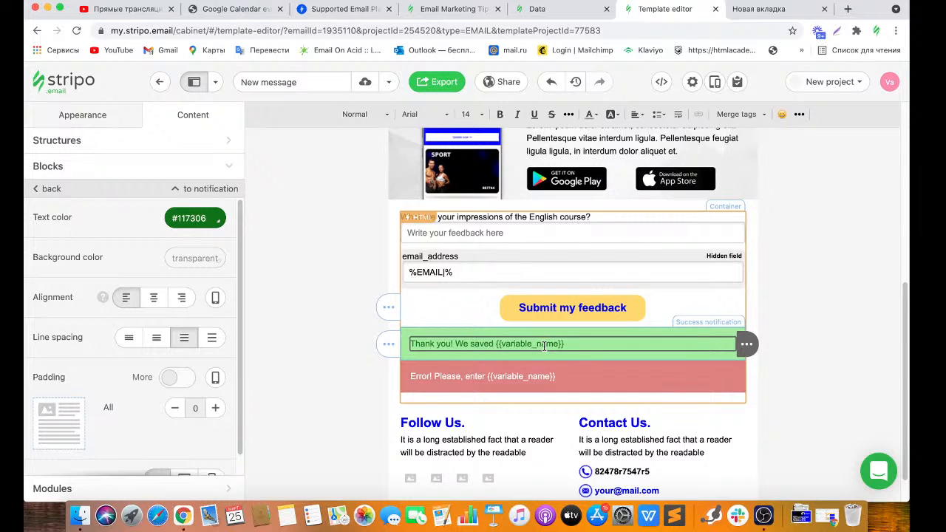
{"action": "left_click_drag", "start_coordinate": [582, 345], "coordinate": [453, 345]}
{"action": "key", "text": "BackSpace"}
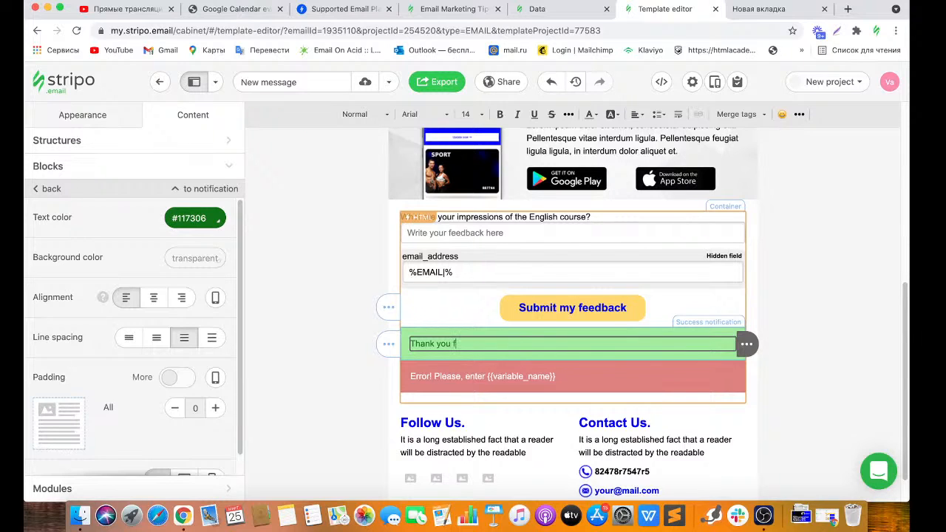
{"action": "type", "text": "for your feedback"}
Replace the error message's {{variable_name}} placeholder with 'your feedback agai' and open the email preview.
{"action": "left_click", "coordinate": [571, 373]}
{"action": "triple_click", "coordinate": [568, 374]}
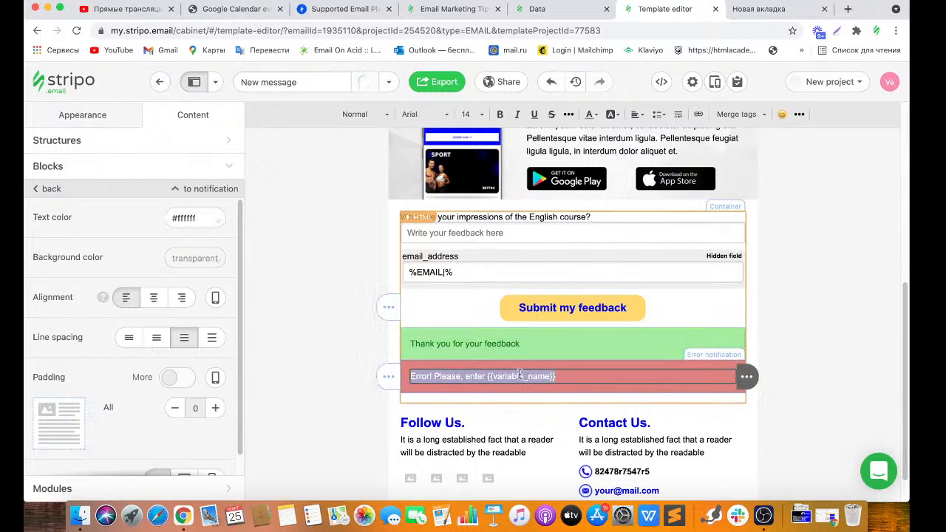
{"action": "left_click", "coordinate": [540, 375]}
{"action": "left_click_drag", "start_coordinate": [560, 375], "coordinate": [486, 376]}
{"action": "key", "text": "BackSpace"}
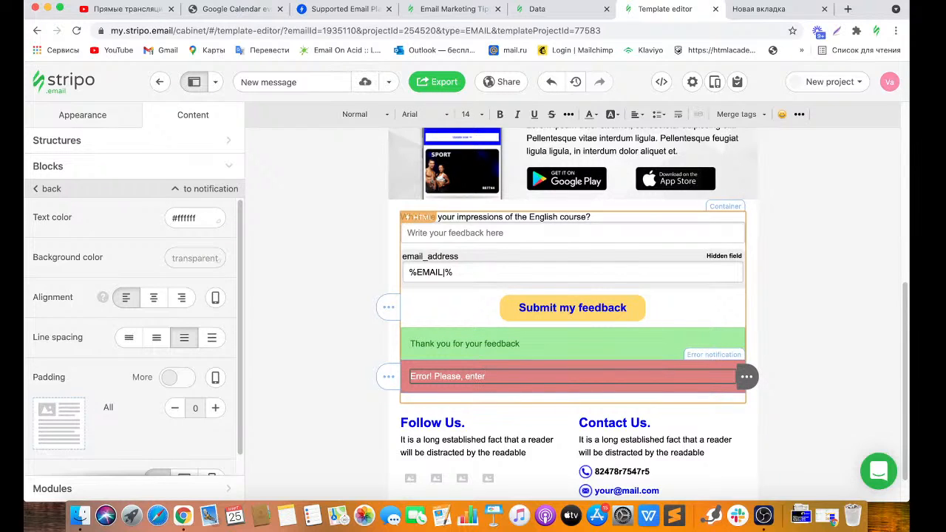
{"action": "type", "text": "your feedback again"}
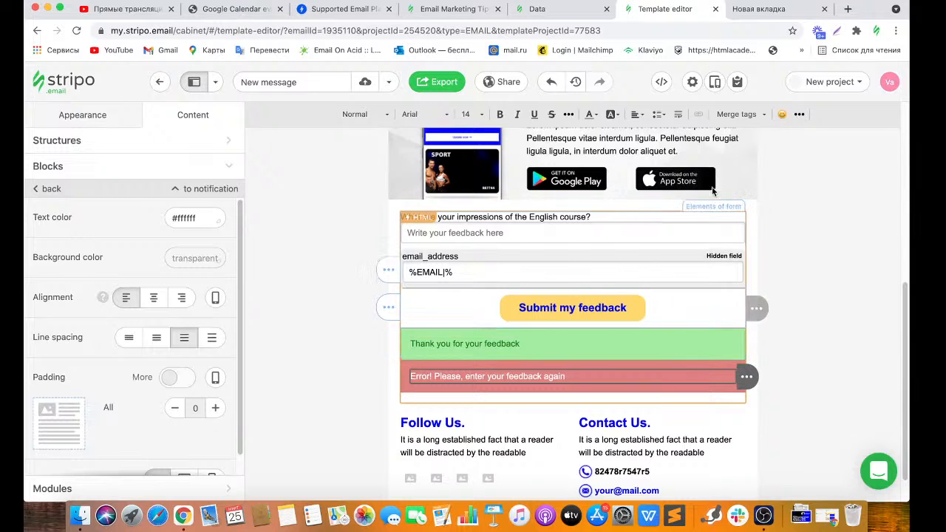
{"action": "left_click", "coordinate": [715, 83]}
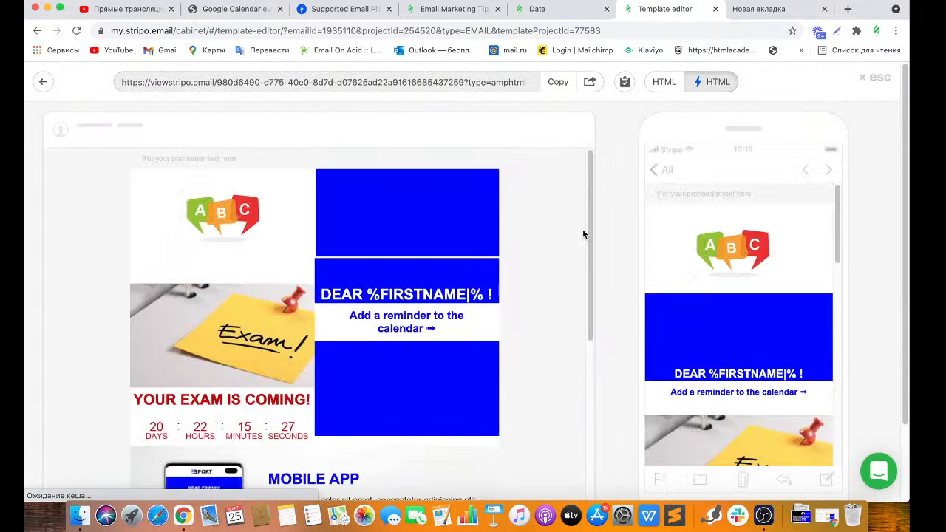
In the AMP preview, submit 'I like your school' as test feedback, then close the preview.
{"action": "left_click_drag", "start_coordinate": [590, 244], "coordinate": [593, 405]}
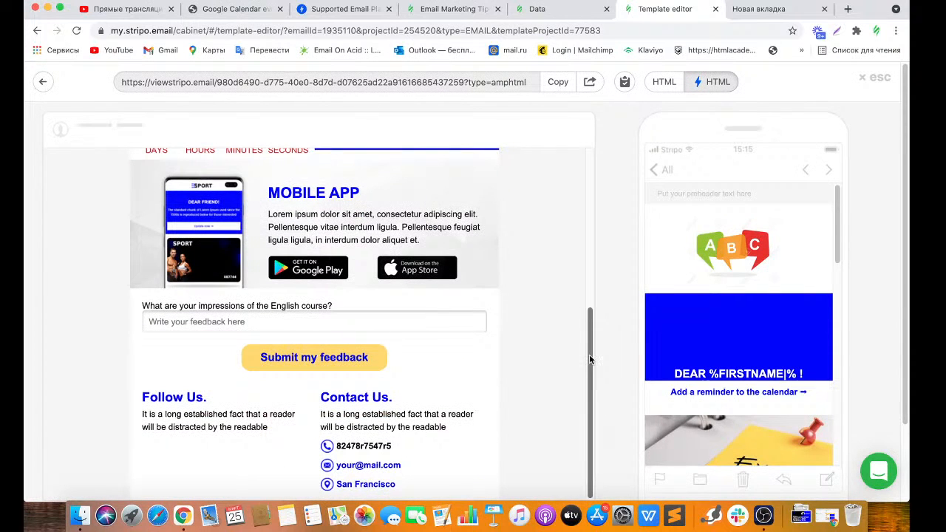
{"action": "left_click", "coordinate": [226, 323]}
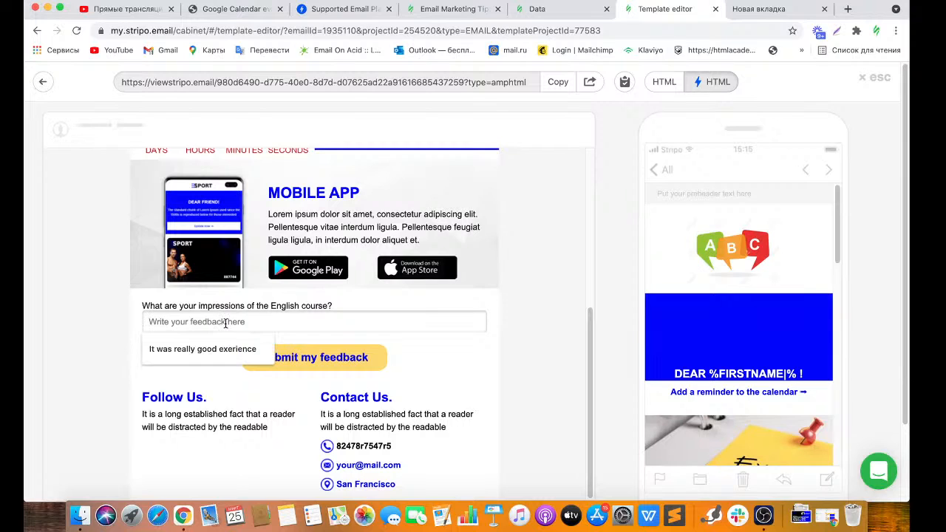
{"action": "type", "text": "I "}
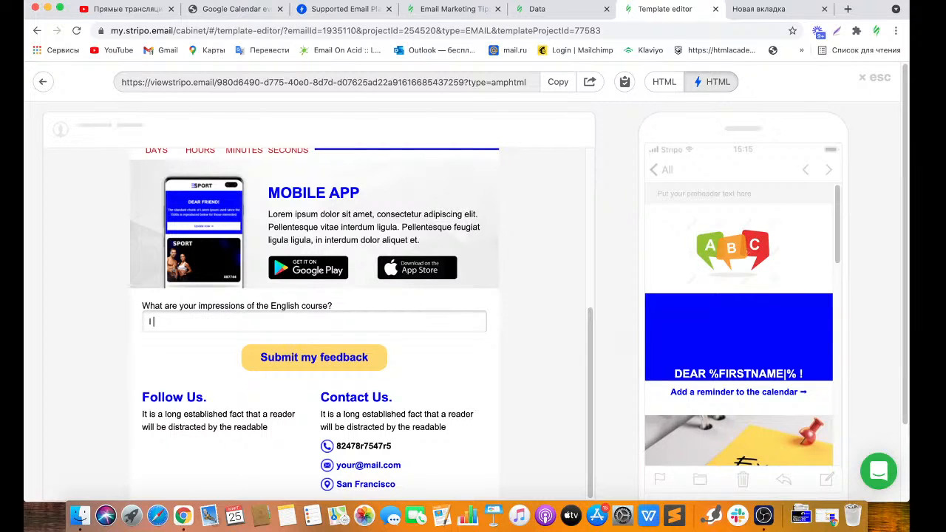
{"action": "type", "text": "like your school"}
{"action": "left_click", "coordinate": [296, 369]}
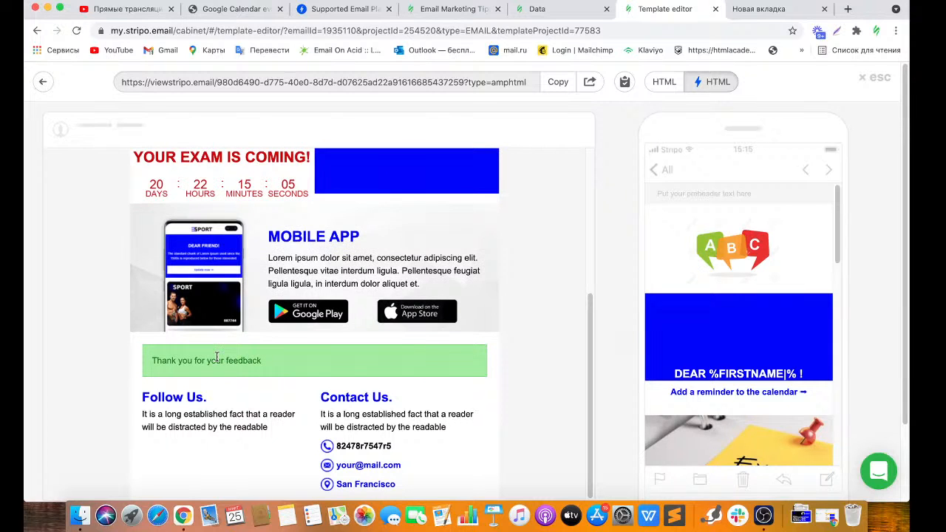
{"action": "left_click", "coordinate": [886, 79]}
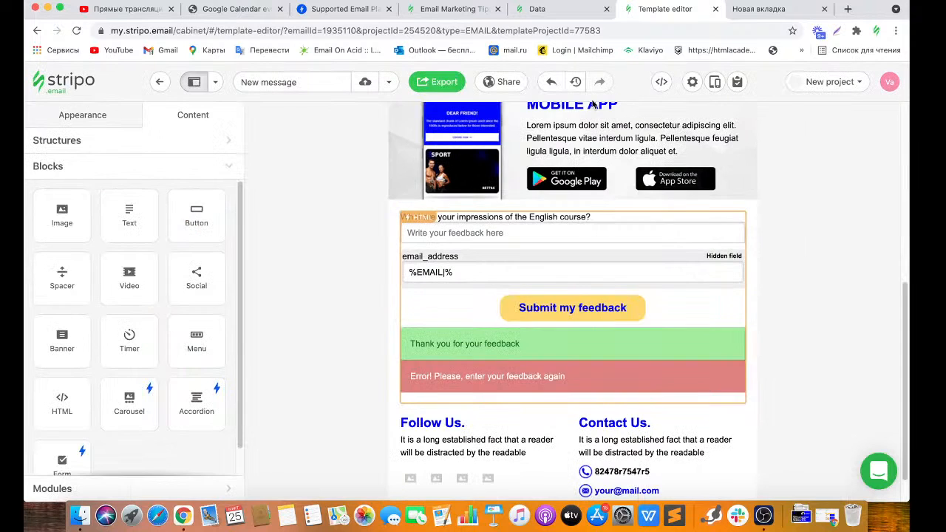
Download the Feedback (school) responses as CSV from Data services and open the file.
{"action": "left_click", "coordinate": [538, 14]}
{"action": "left_click", "coordinate": [95, 188]}
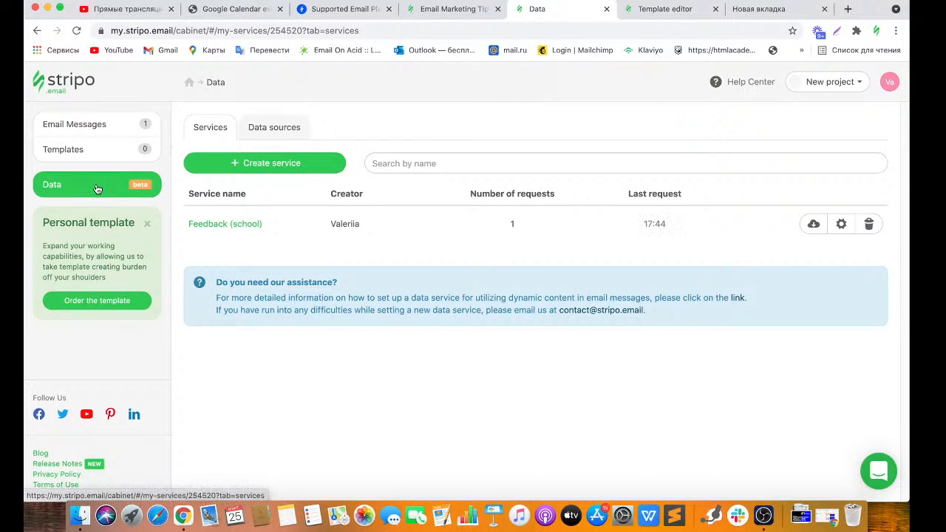
{"action": "left_click", "coordinate": [813, 223]}
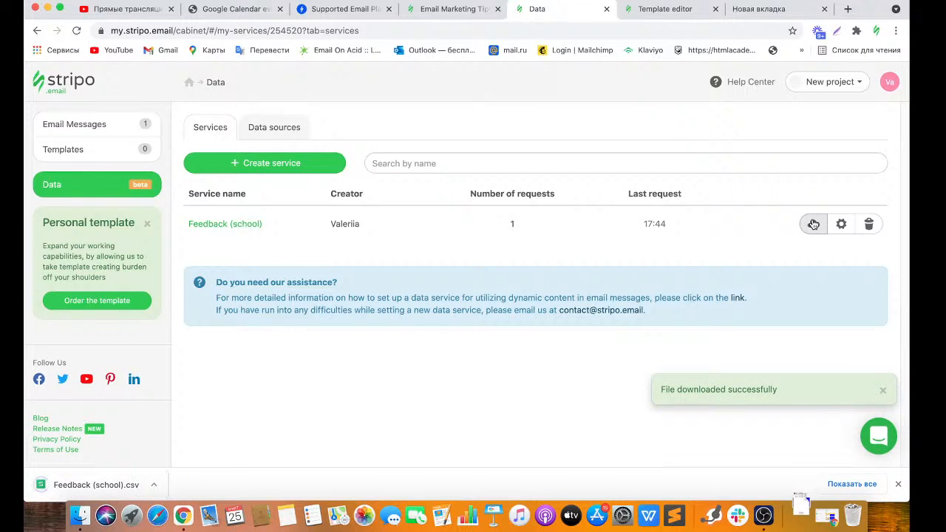
{"action": "left_click", "coordinate": [120, 491]}
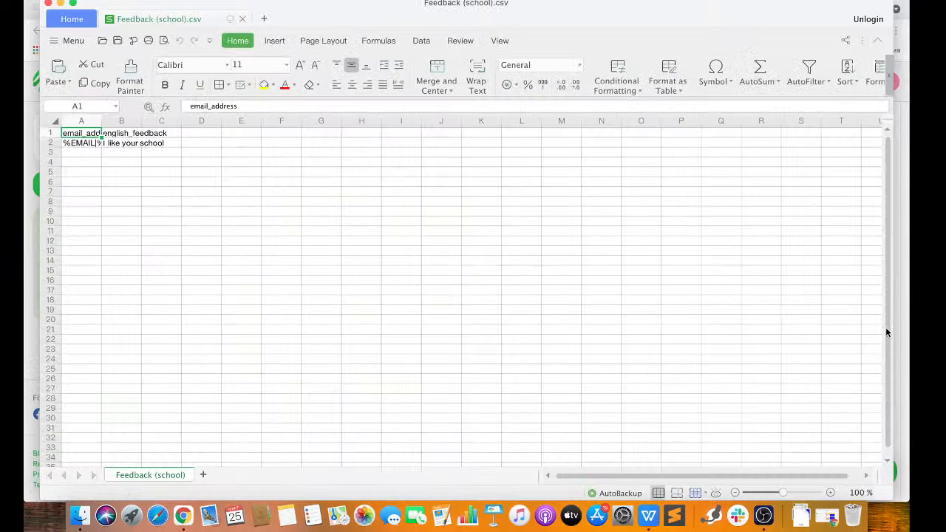
Check B2 ('I like your school') and A2 (%EMAIL|%) in the CSV, then close WPS Office.
{"action": "left_click", "coordinate": [115, 144]}
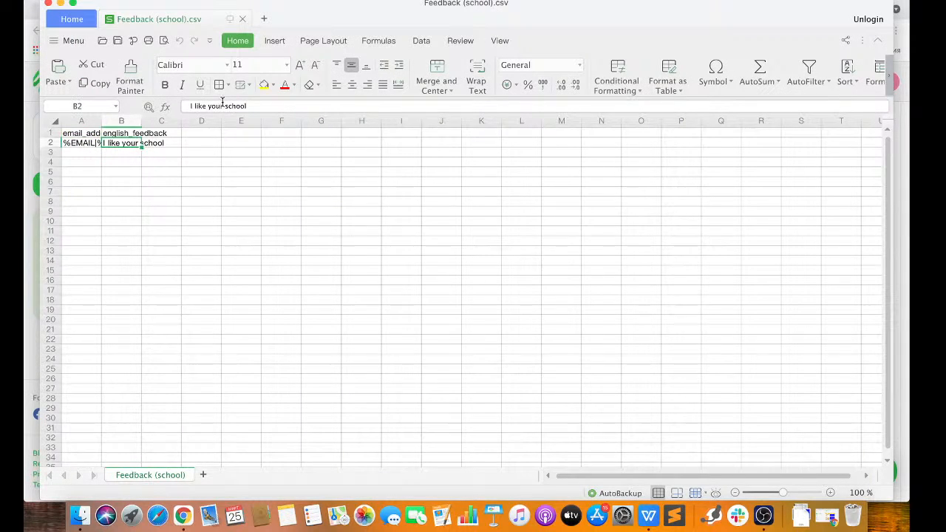
{"action": "left_click", "coordinate": [76, 145]}
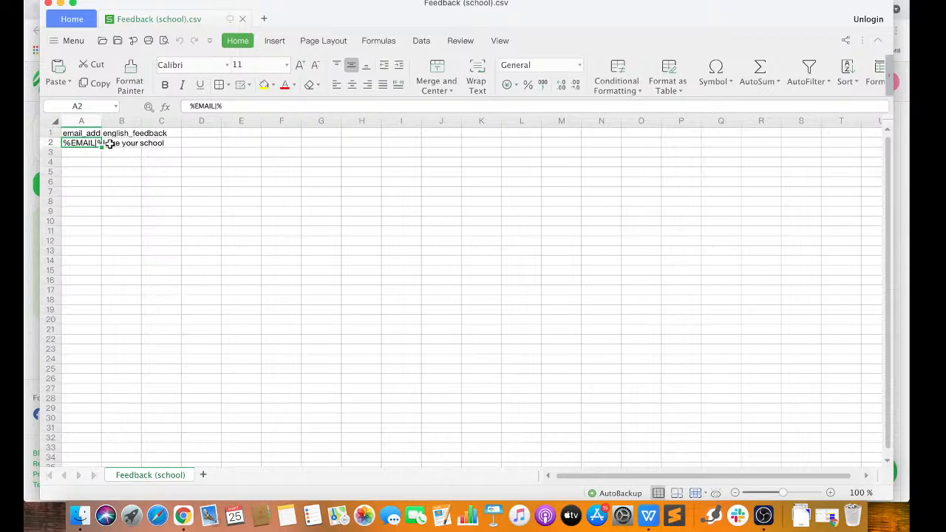
{"action": "left_click", "coordinate": [48, 3]}
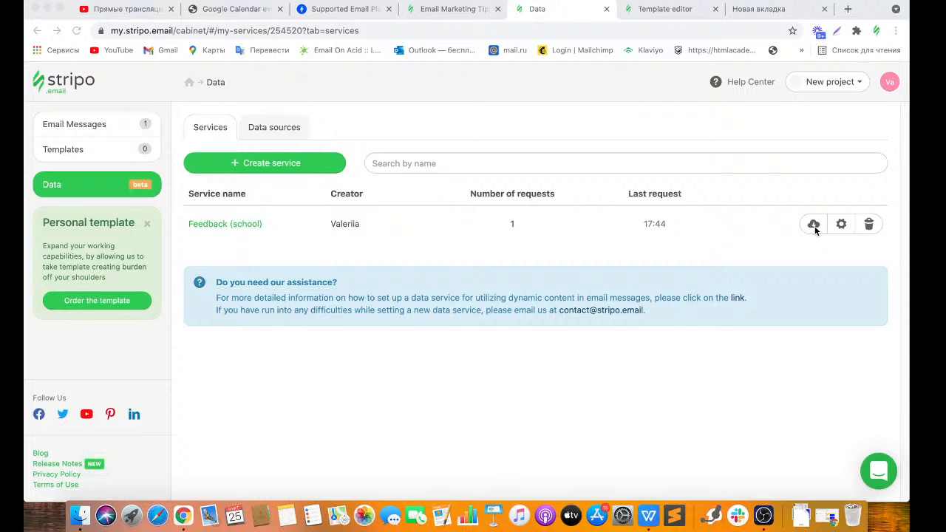
Switch back to the Template editor browser tab.
{"action": "left_click", "coordinate": [676, 10]}
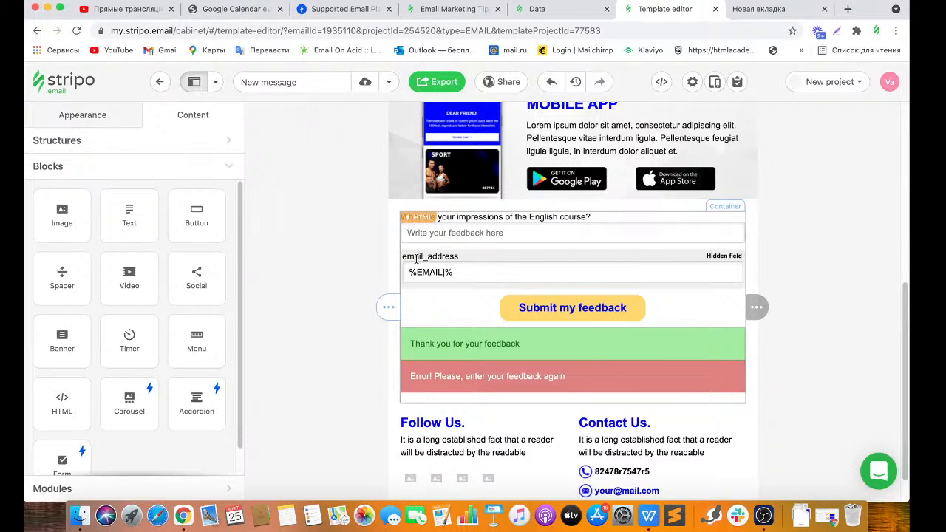
Add a one-column row below the feedback form and drop a Text block into it.
{"action": "scroll", "coordinate": [835, 255], "scroll_direction": "up", "scroll_amount": 3}
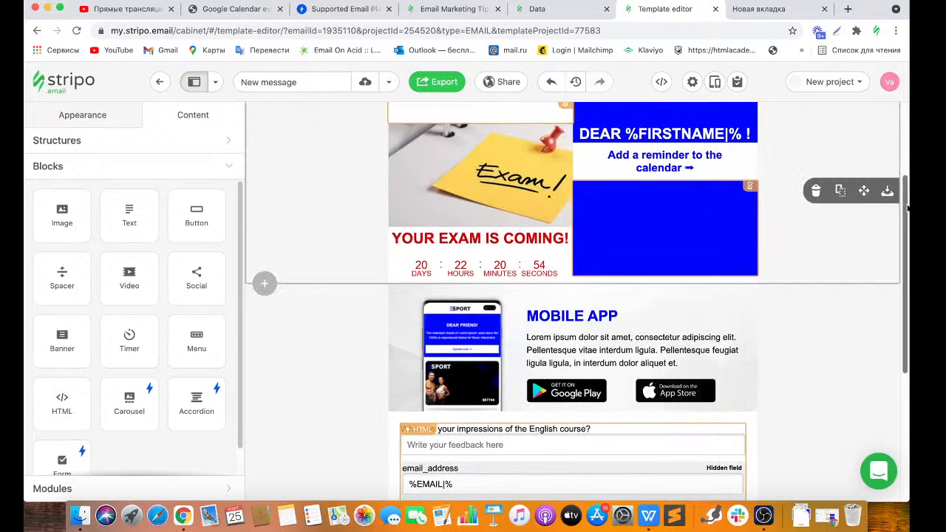
{"action": "scroll", "coordinate": [903, 239], "scroll_direction": "down", "scroll_amount": 1}
{"action": "left_click_drag", "start_coordinate": [903, 239], "coordinate": [899, 323]}
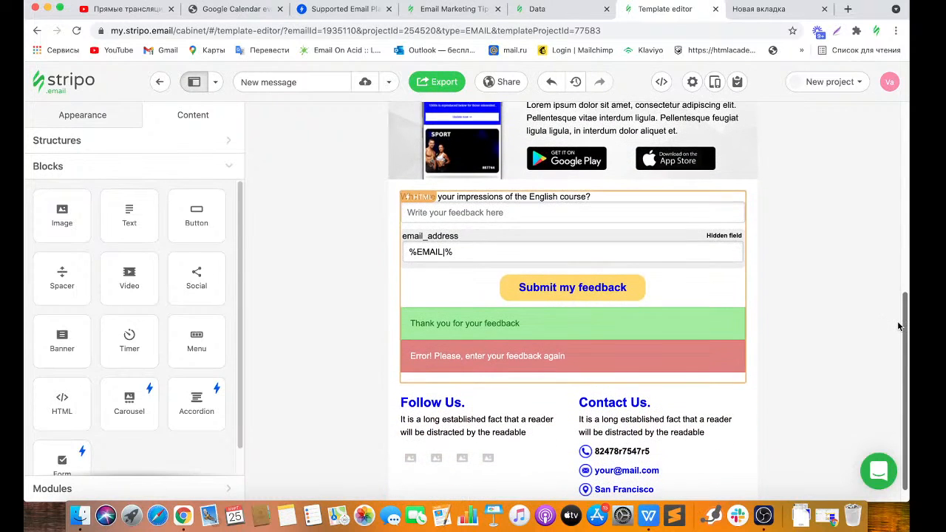
{"action": "left_click", "coordinate": [295, 381]}
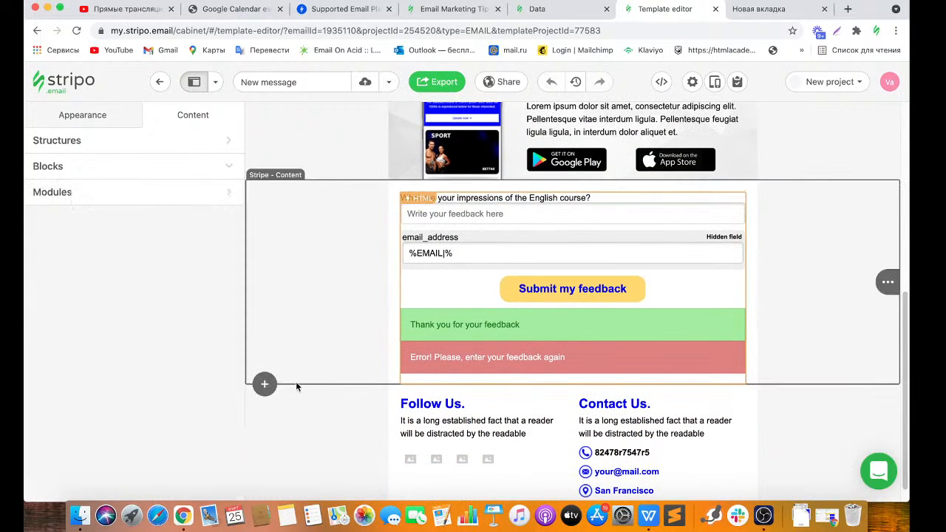
{"action": "left_click", "coordinate": [264, 384]}
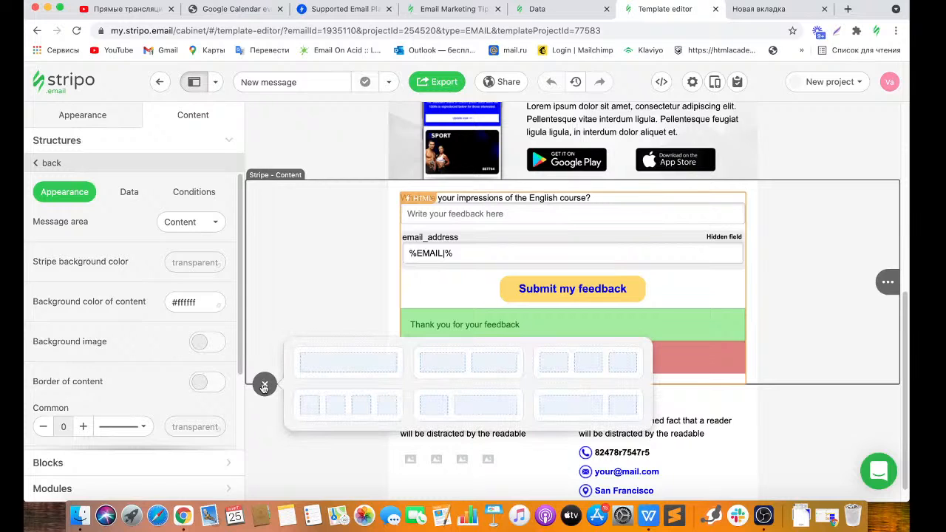
{"action": "left_click", "coordinate": [322, 359]}
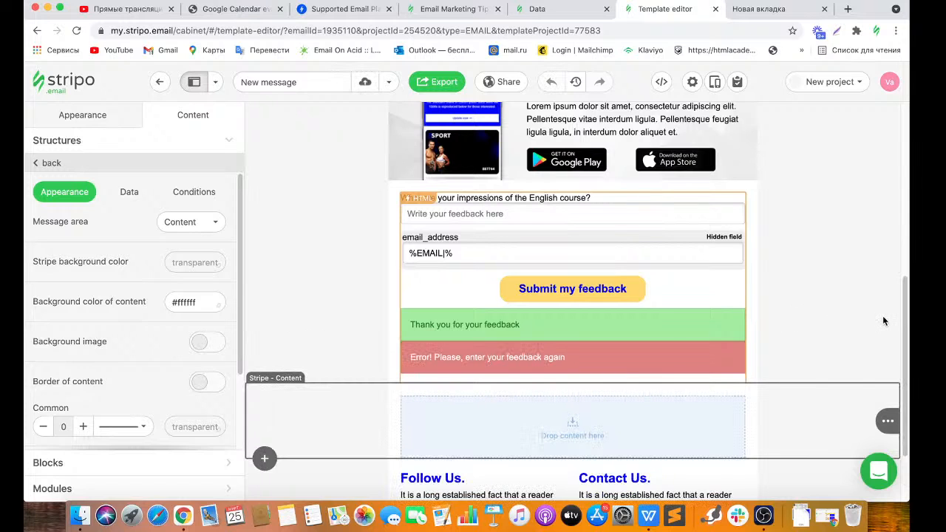
{"action": "left_click_drag", "start_coordinate": [903, 322], "coordinate": [905, 362]}
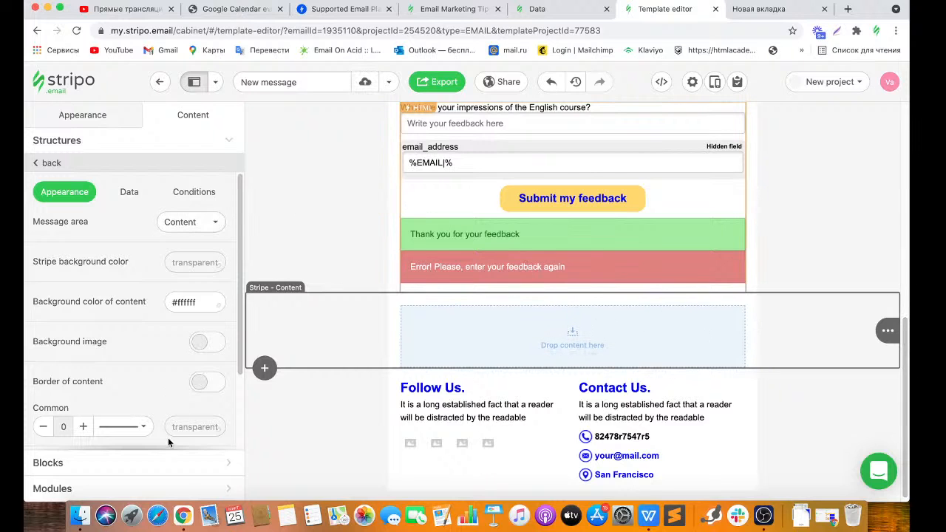
{"action": "left_click", "coordinate": [155, 466]}
{"action": "left_click_drag", "start_coordinate": [131, 220], "coordinate": [484, 323]}
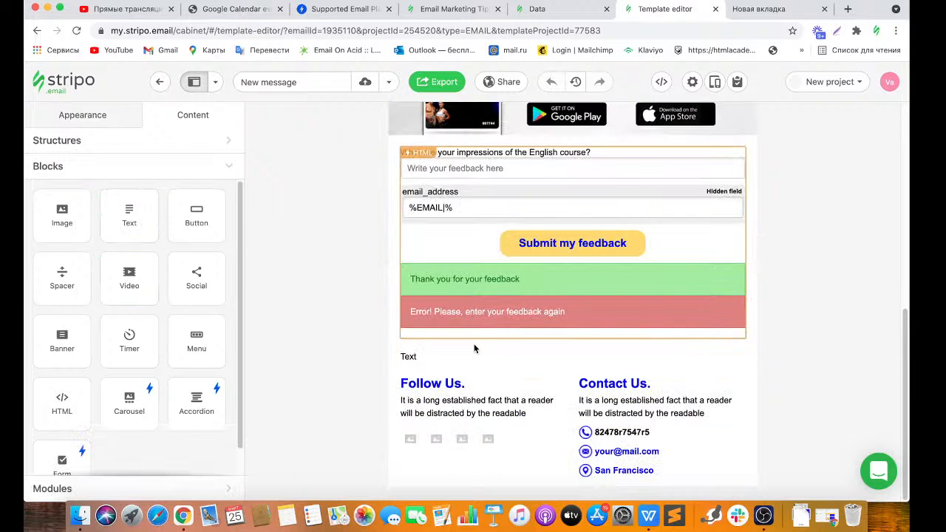
Copy the form's question label and paste it into the new text block in place of 'Text'.
{"action": "left_click", "coordinate": [595, 153]}
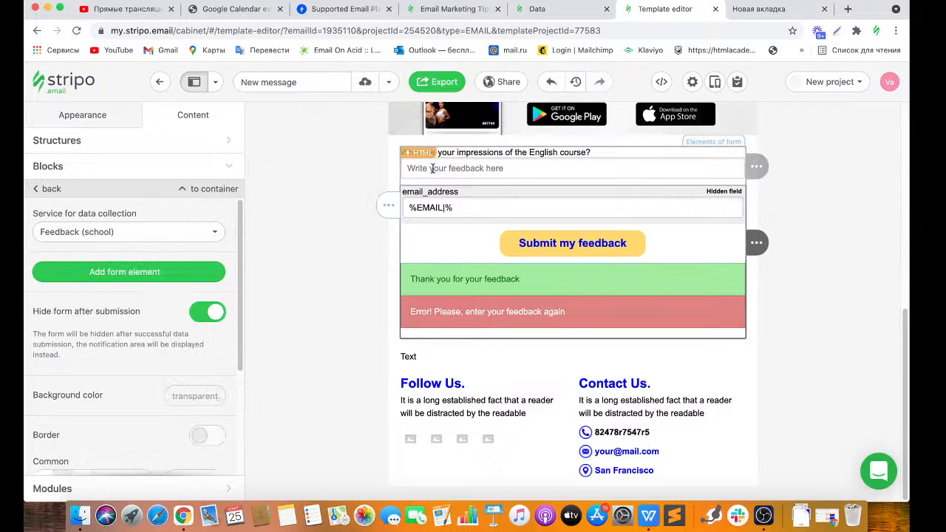
{"action": "left_click", "coordinate": [468, 154]}
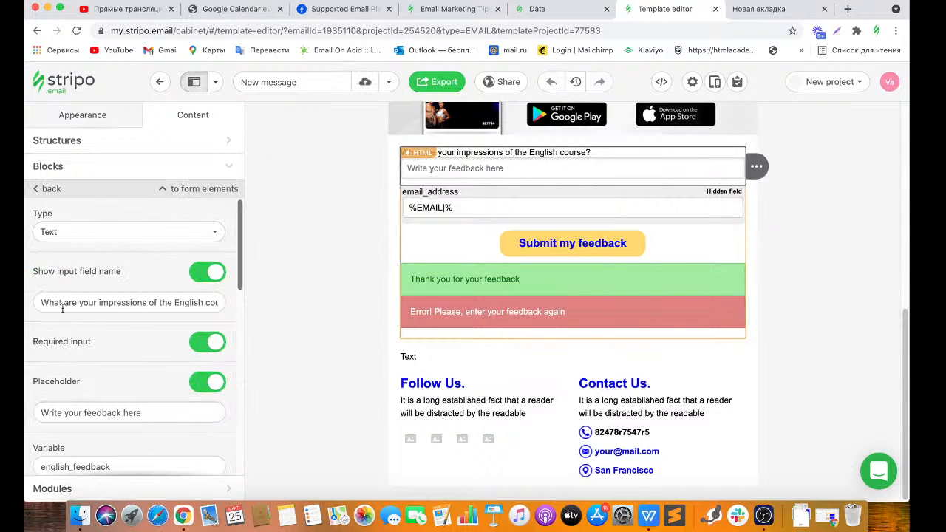
{"action": "left_click_drag", "start_coordinate": [40, 302], "coordinate": [224, 303]}
{"action": "key", "text": "super+c"}
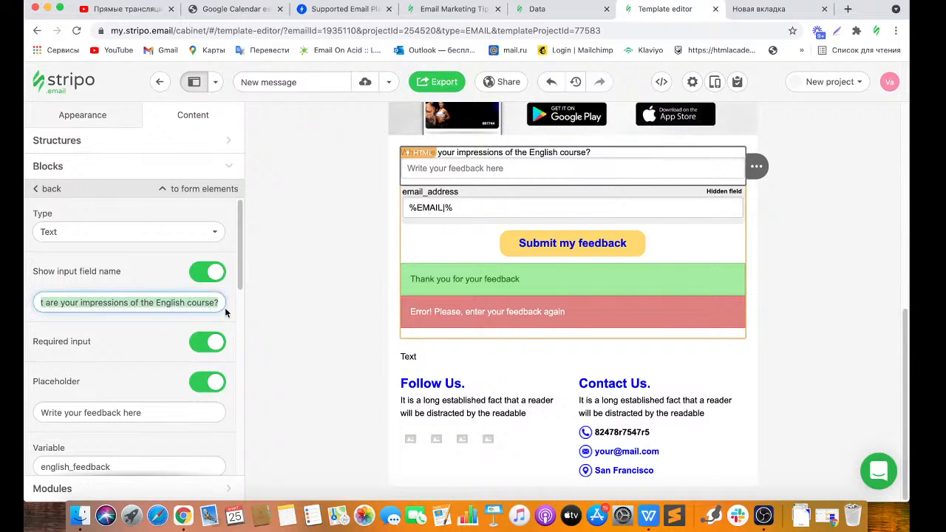
{"action": "left_click", "coordinate": [437, 358]}
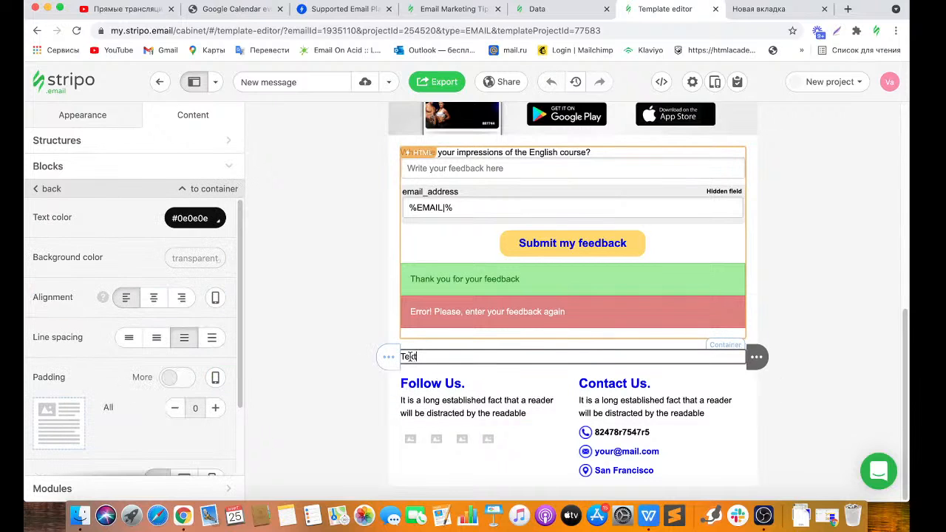
{"action": "left_click_drag", "start_coordinate": [421, 357], "coordinate": [401, 356]}
{"action": "key", "text": "super+v"}
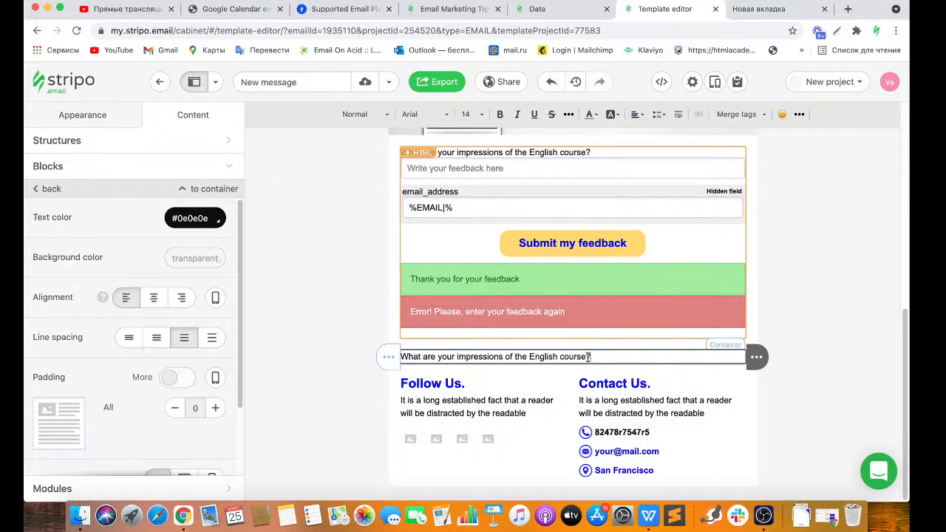
Format 'What are your impressions of the English course?' as size 20 bold italic.
{"action": "left_click_drag", "start_coordinate": [591, 357], "coordinate": [395, 360]}
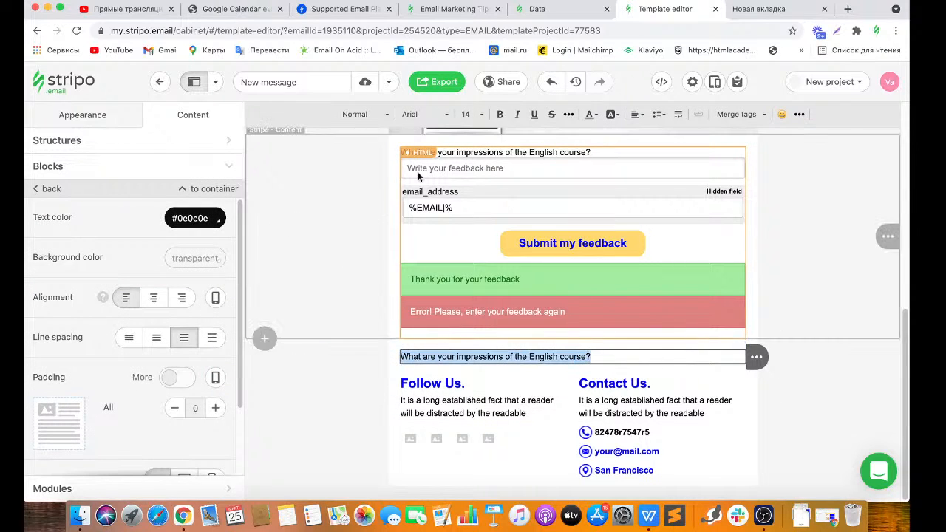
{"action": "left_click", "coordinate": [483, 116]}
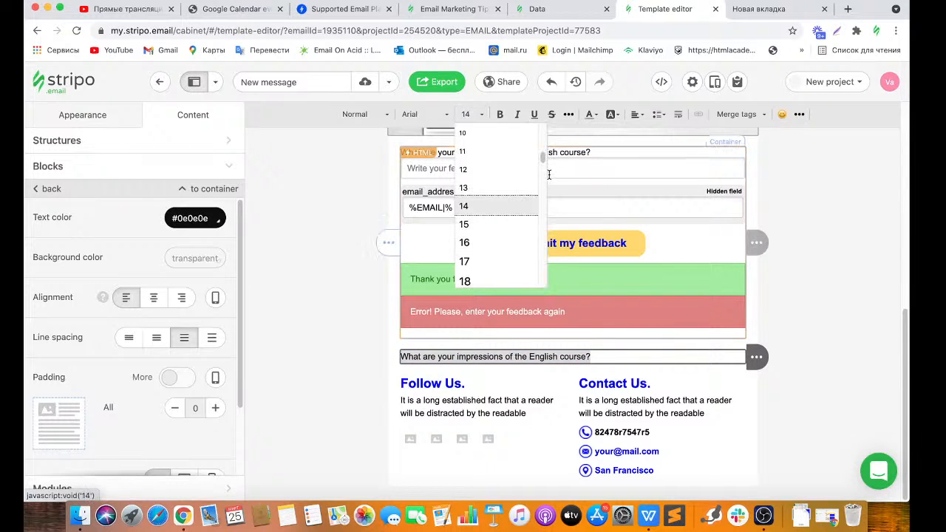
{"action": "left_click_drag", "start_coordinate": [543, 161], "coordinate": [543, 166]}
{"action": "left_click", "coordinate": [500, 226]}
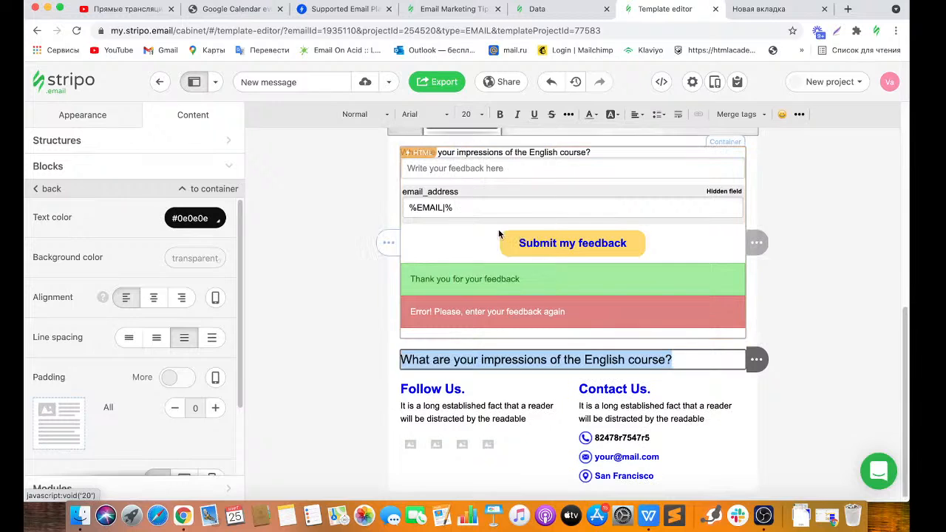
{"action": "left_click", "coordinate": [500, 116]}
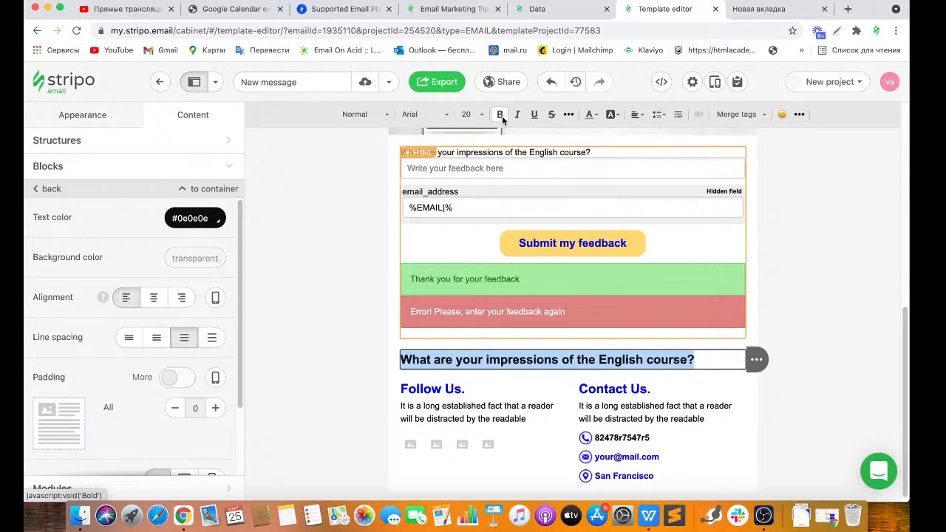
{"action": "left_click", "coordinate": [515, 116]}
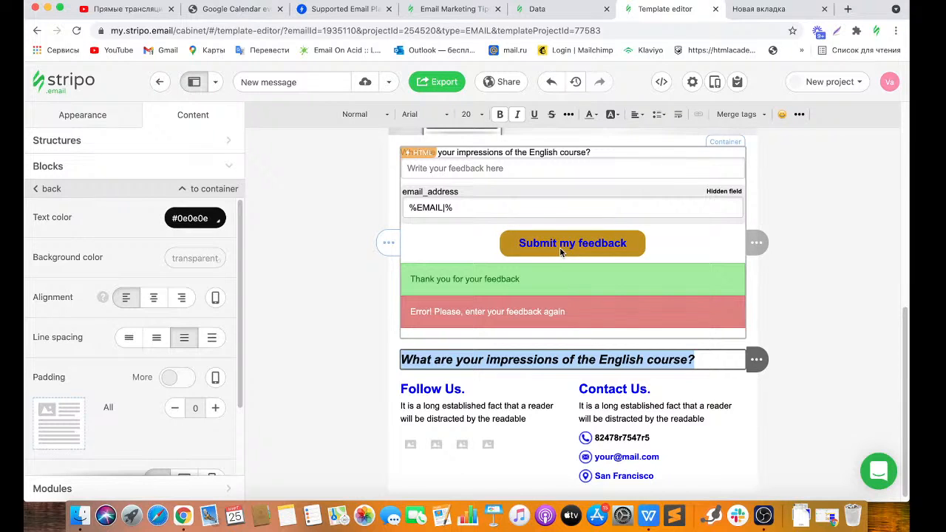
{"action": "left_click", "coordinate": [183, 176]}
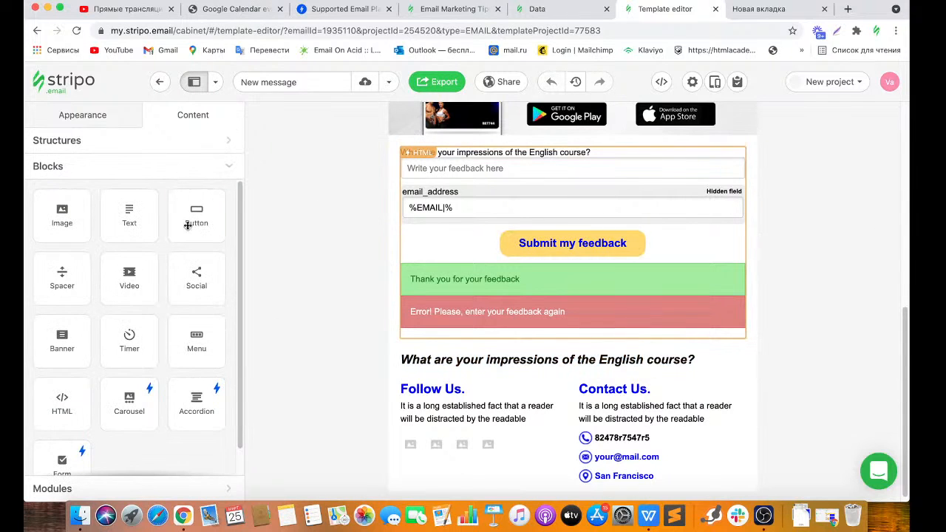
Place a Button block under the question and label it 'Submit my feedback'.
{"action": "mouse_move", "coordinate": [187, 225]}
{"action": "left_mouse_down"}
{"action": "mouse_move", "coordinate": [200, 215]}
{"action": "mouse_move", "coordinate": [501, 359]}
{"action": "left_mouse_up"}
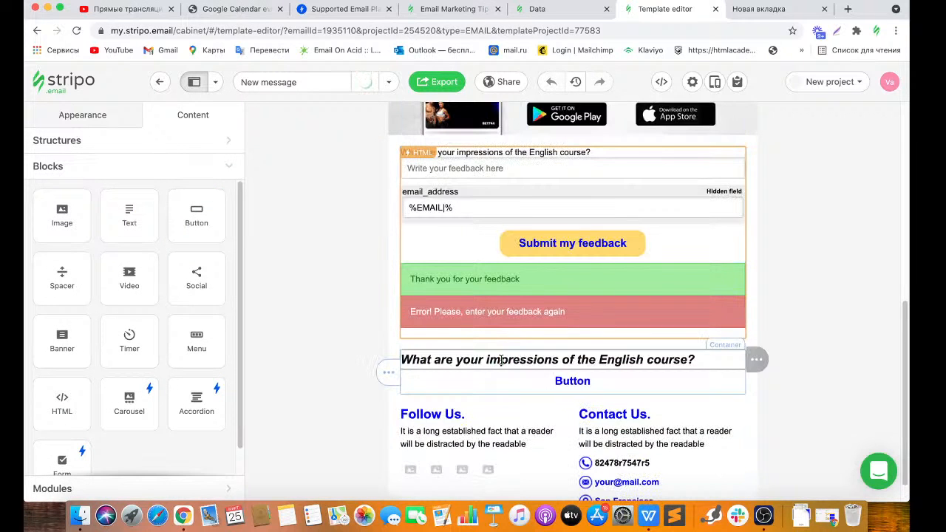
{"action": "left_click", "coordinate": [581, 386]}
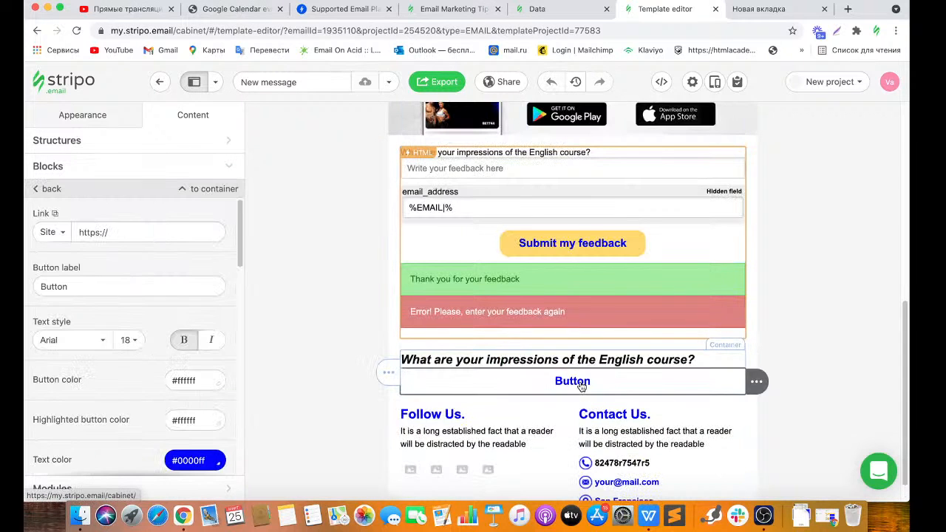
{"action": "double_click", "coordinate": [76, 287]}
{"action": "type", "text": "Sub"}
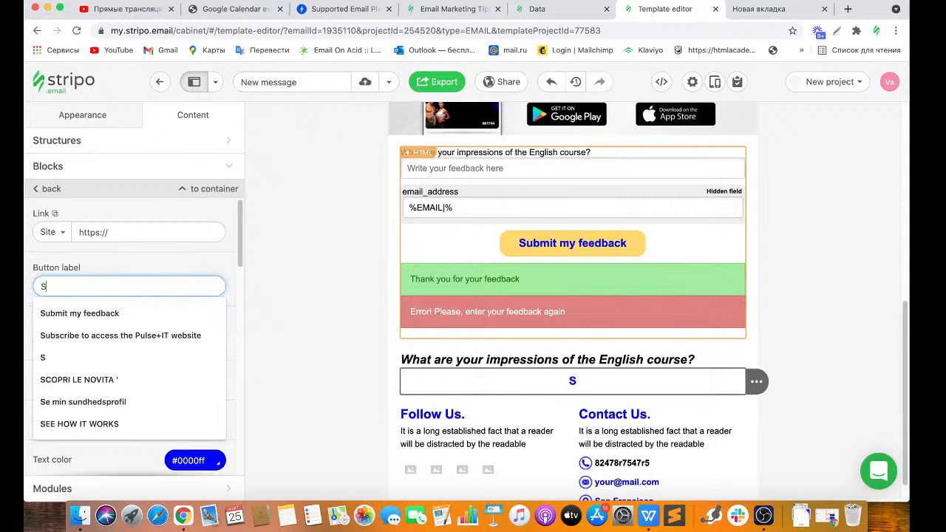
{"action": "left_click", "coordinate": [44, 312]}
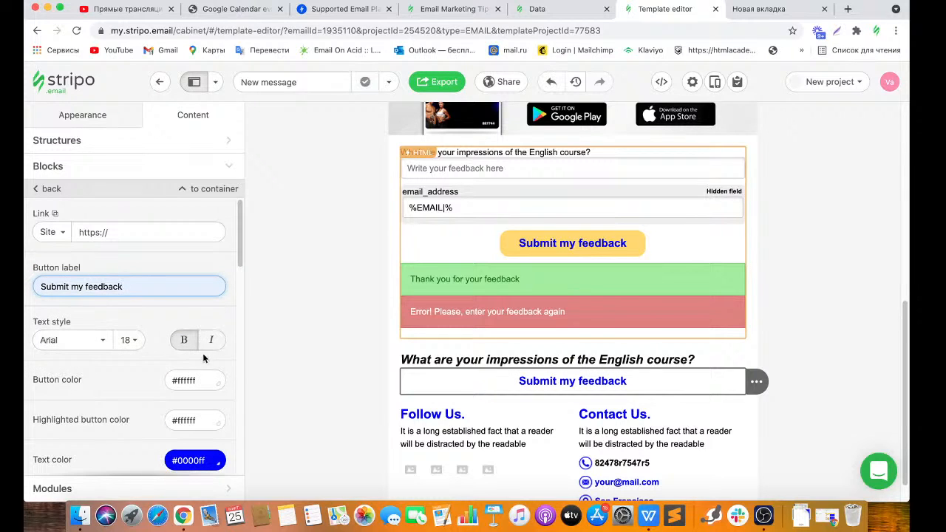
Give the new button a light yellow background colour.
{"action": "left_click", "coordinate": [205, 377]}
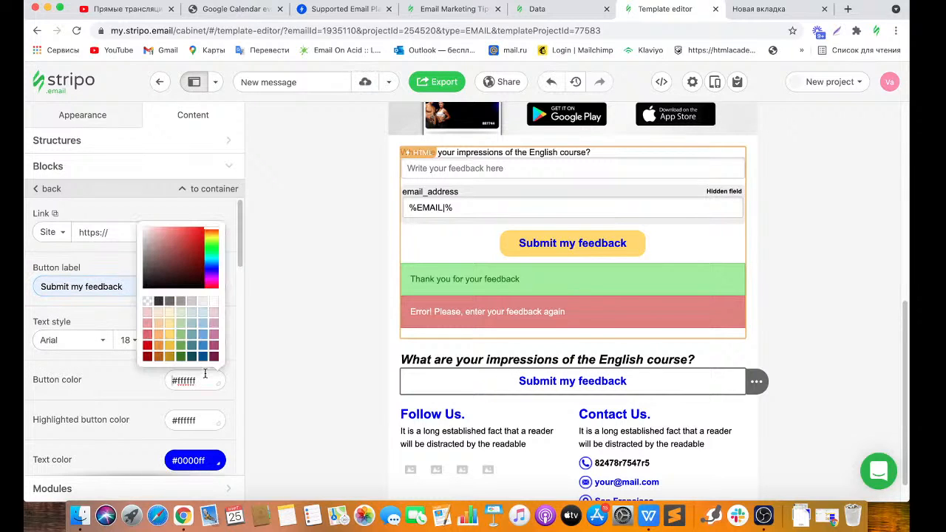
{"action": "left_click", "coordinate": [169, 345]}
{"action": "left_click", "coordinate": [194, 420]}
{"action": "left_click", "coordinate": [232, 406]}
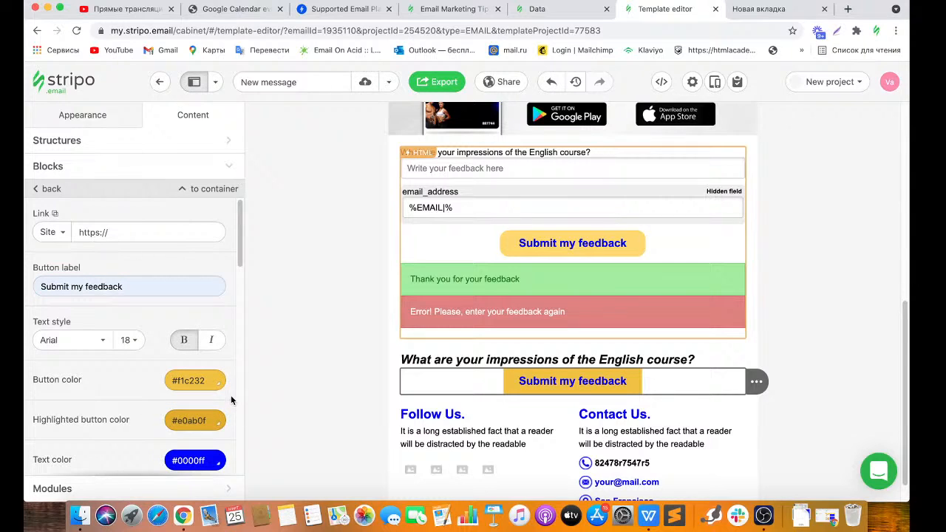
{"action": "scroll", "coordinate": [238, 262], "scroll_direction": "down", "scroll_amount": 2}
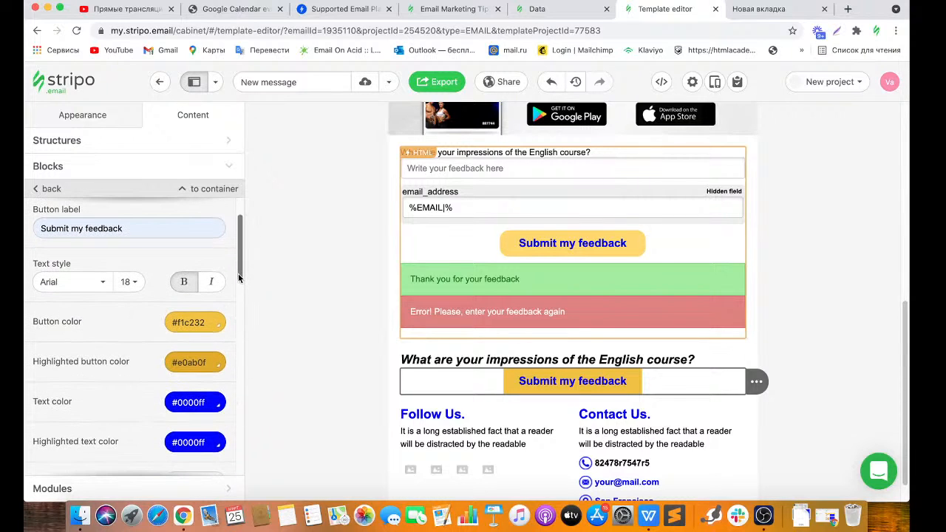
{"action": "left_click", "coordinate": [204, 321]}
{"action": "left_click", "coordinate": [174, 454]}
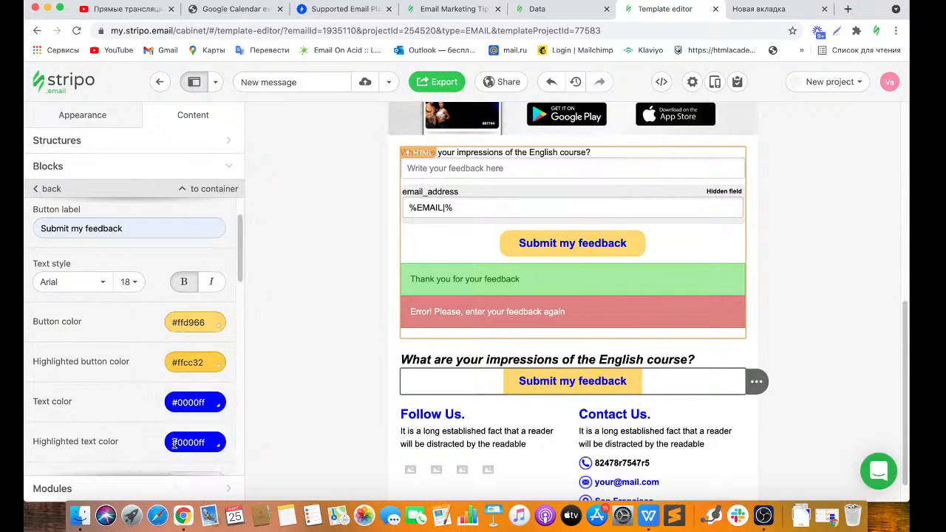
Set the new button's border radius to 15.
{"action": "scroll", "coordinate": [239, 325], "scroll_direction": "down", "scroll_amount": 5}
{"action": "scroll", "coordinate": [239, 328], "scroll_direction": "down", "scroll_amount": 2}
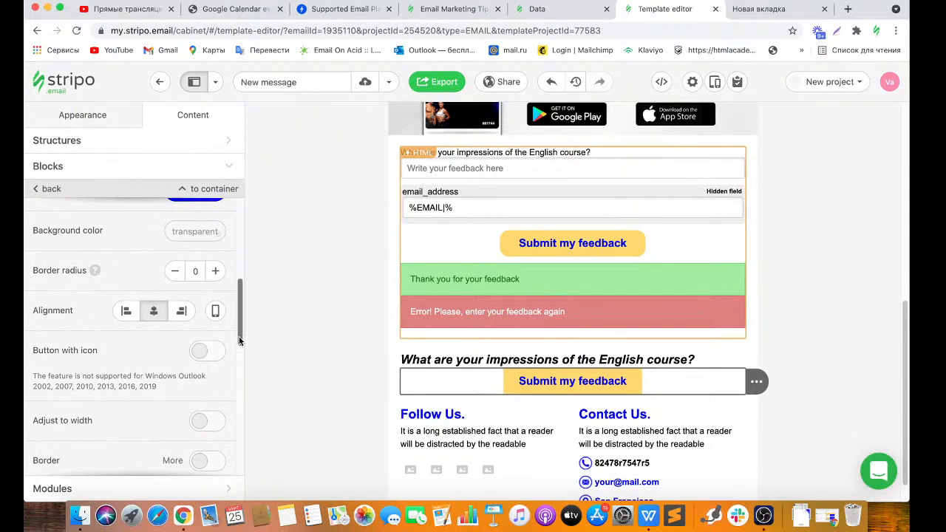
{"action": "left_click", "coordinate": [195, 270]}
{"action": "type", "text": "15"}
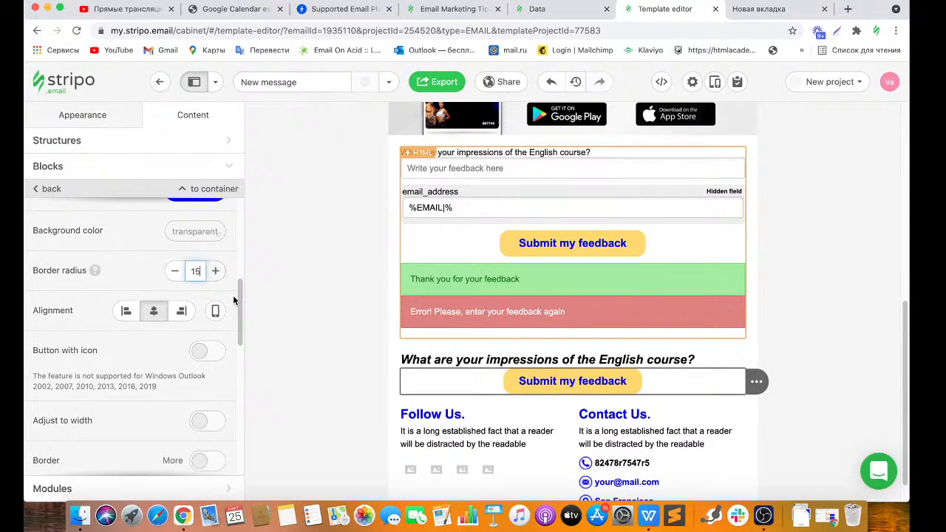
Add an empty line beneath the question heading.
{"action": "scroll", "coordinate": [229, 348], "scroll_direction": "up", "scroll_amount": 8}
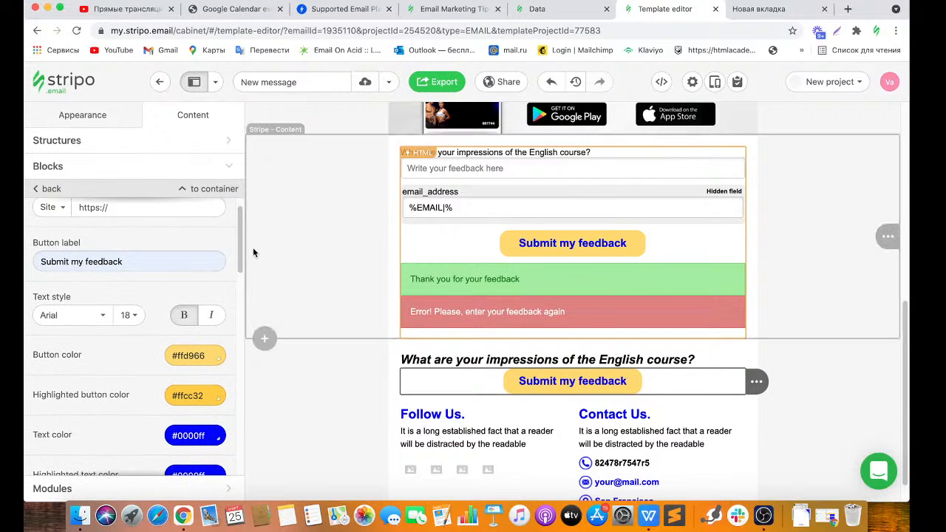
{"action": "scroll", "coordinate": [148, 244], "scroll_direction": "up", "scroll_amount": 1}
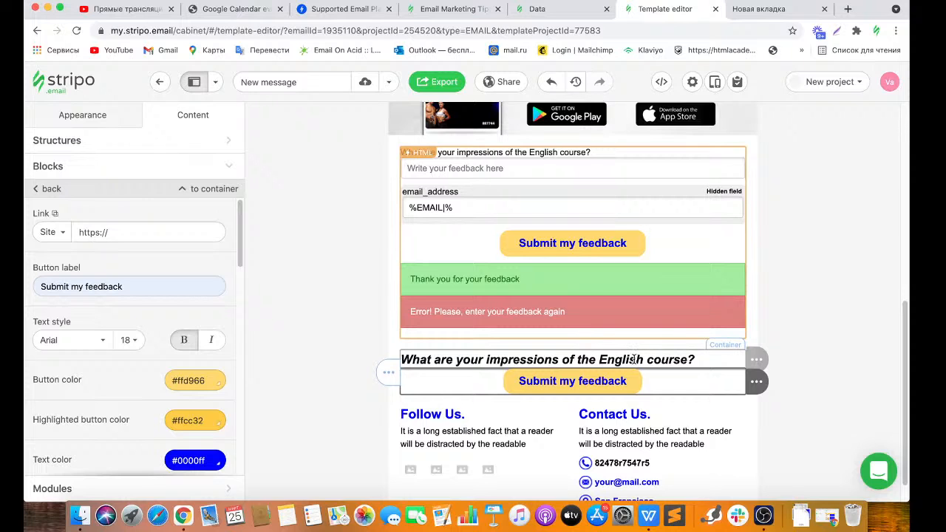
{"action": "left_click", "coordinate": [695, 359]}
{"action": "key", "text": "Return"}
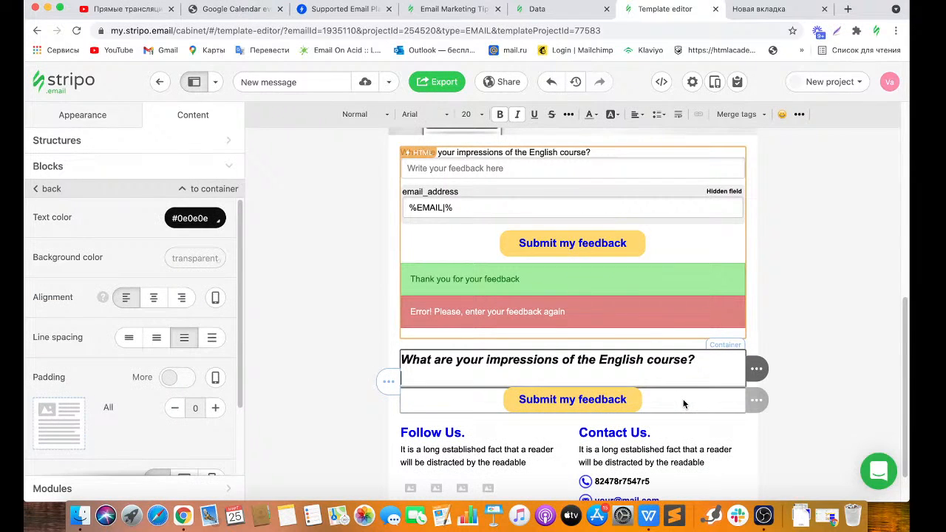
Search 'create a google form' in a new tab, open the Google Workspace Forms page, then return to the editor tab.
{"action": "left_click", "coordinate": [849, 11]}
{"action": "left_click", "coordinate": [849, 10]}
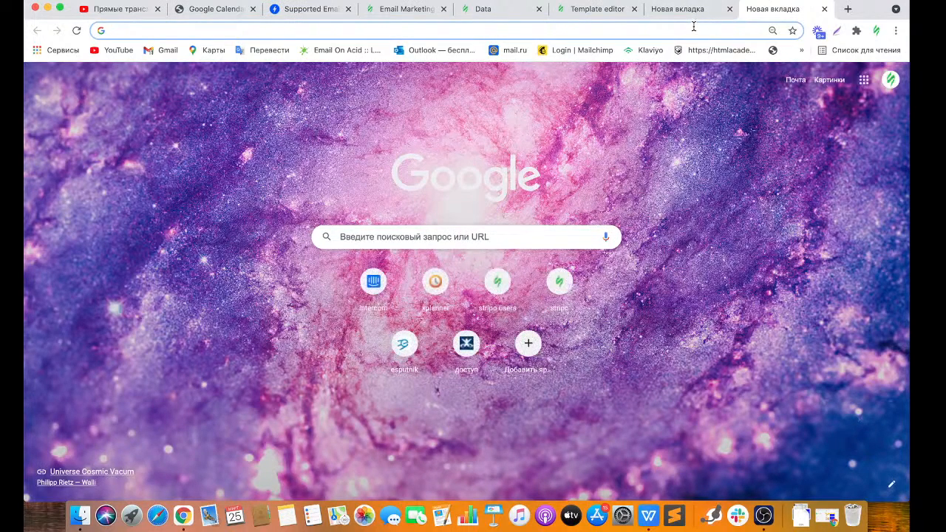
{"action": "type", "text": "g"}
{"action": "key", "text": "BackSpace"}
{"action": "type", "text": "c"}
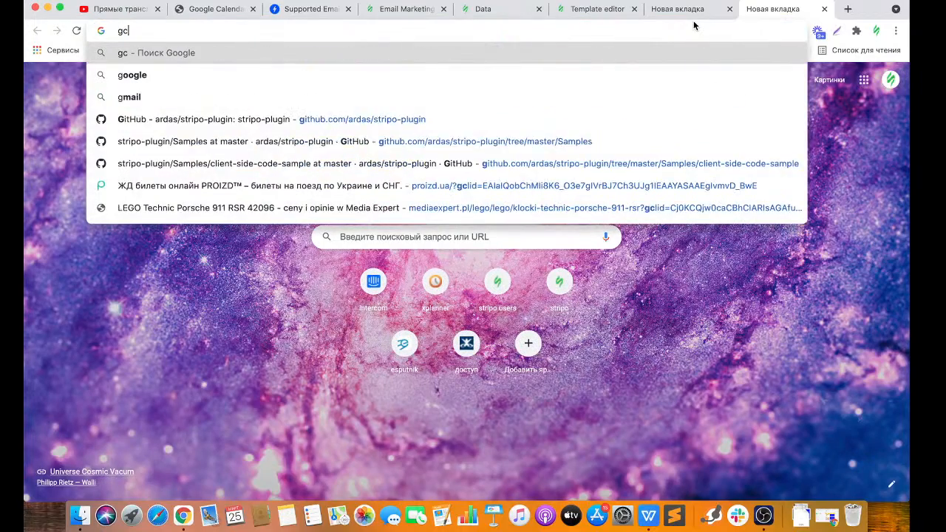
{"action": "type", "text": "create"}
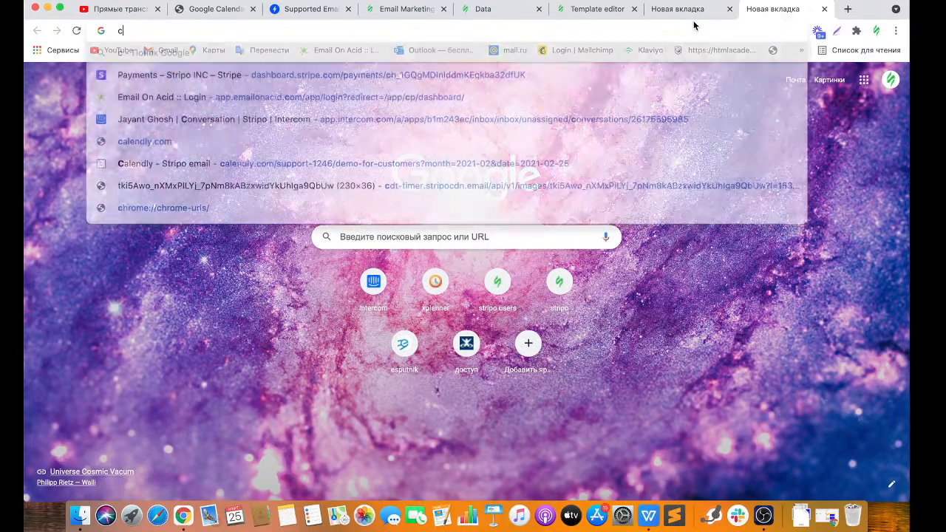
{"action": "type", "text": " a go"}
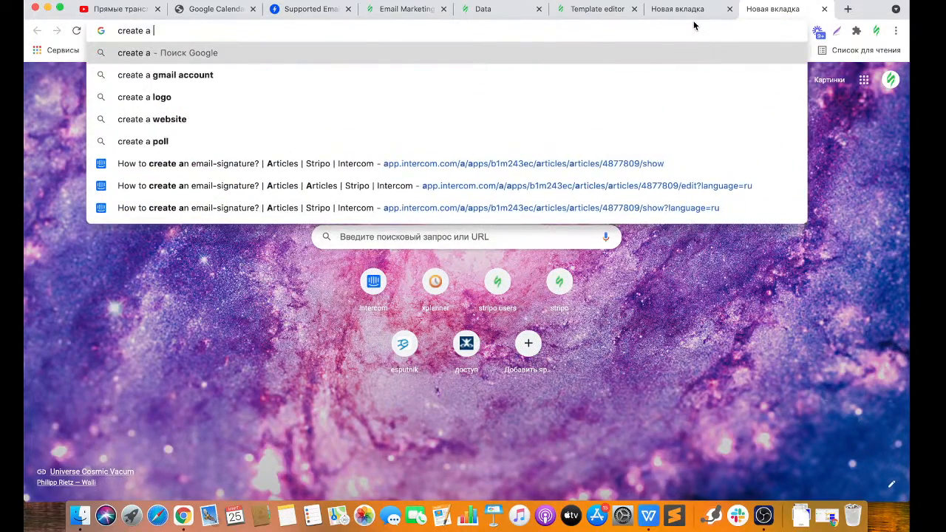
{"action": "key", "text": "BackSpace"}
{"action": "type", "text": "o"}
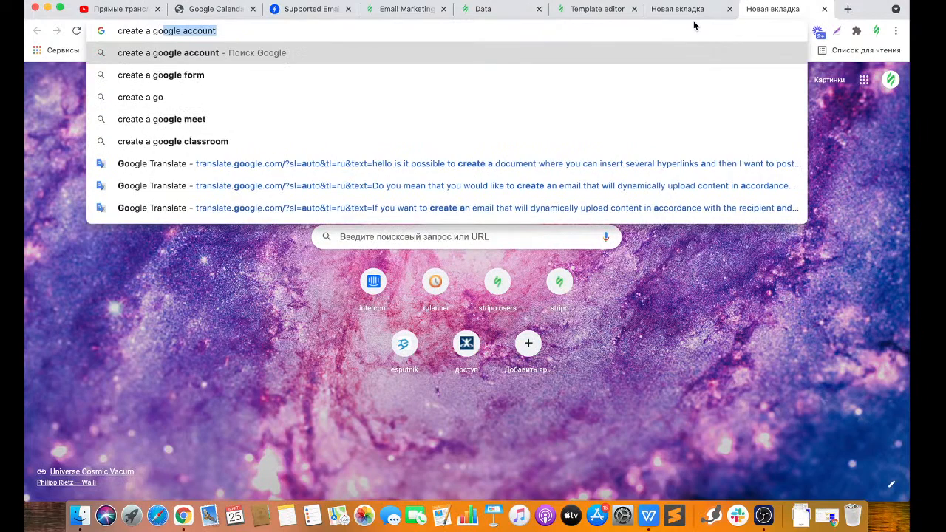
{"action": "type", "text": "ogle form"}
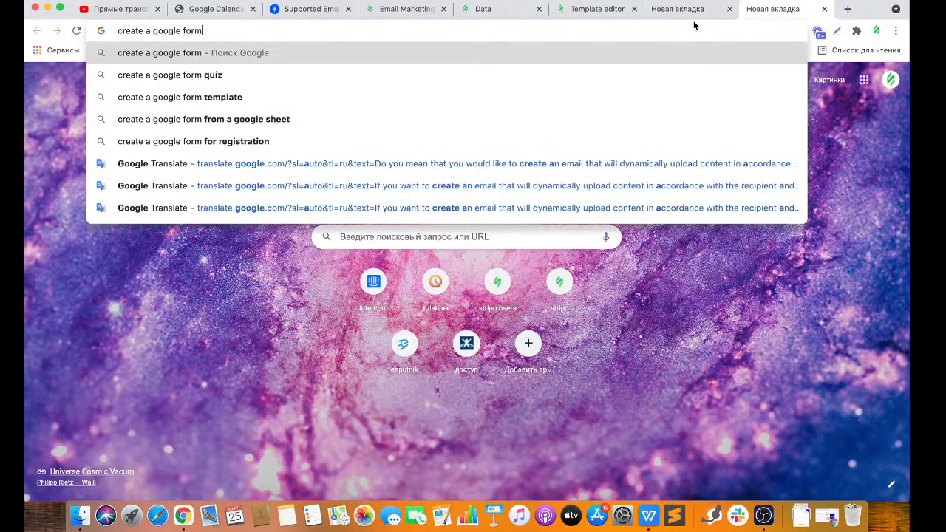
{"action": "key", "text": "Return"}
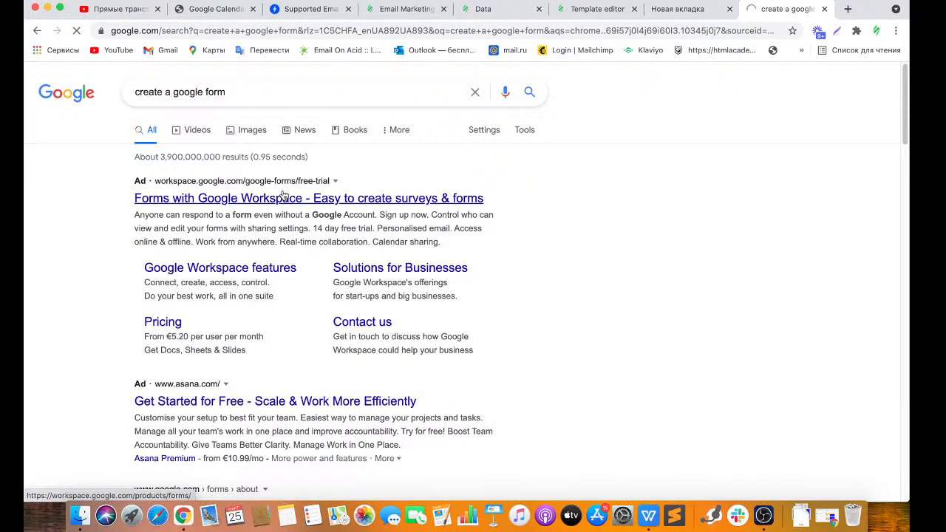
{"action": "left_click", "coordinate": [264, 197]}
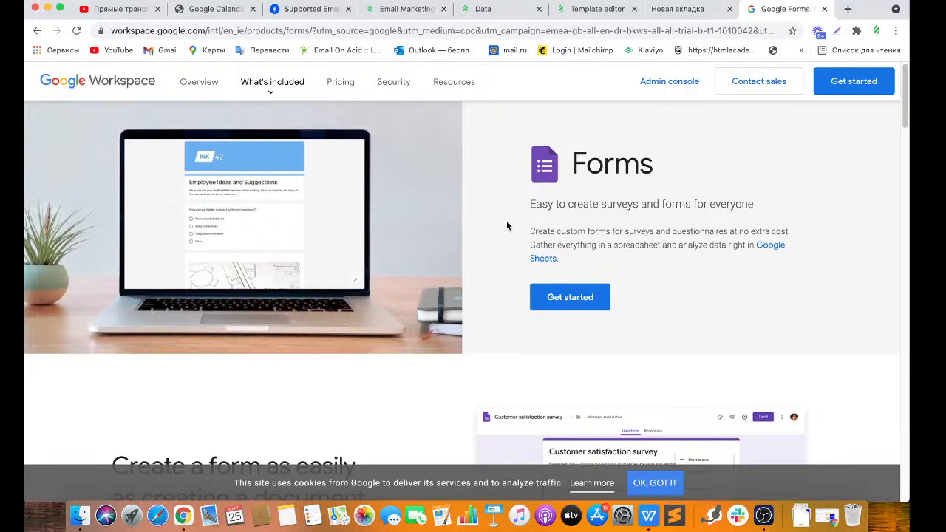
{"action": "left_click", "coordinate": [608, 10]}
{"action": "left_click", "coordinate": [545, 401]}
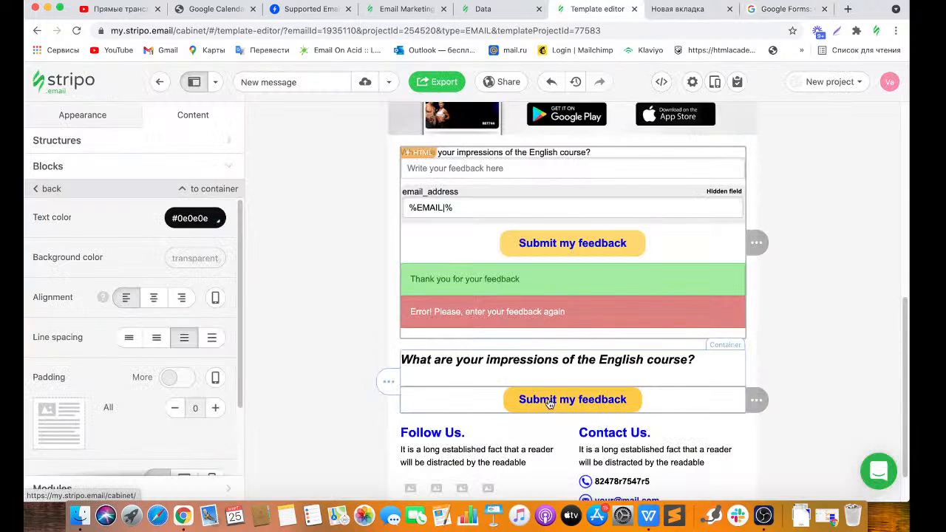
{"action": "left_click", "coordinate": [118, 232]}
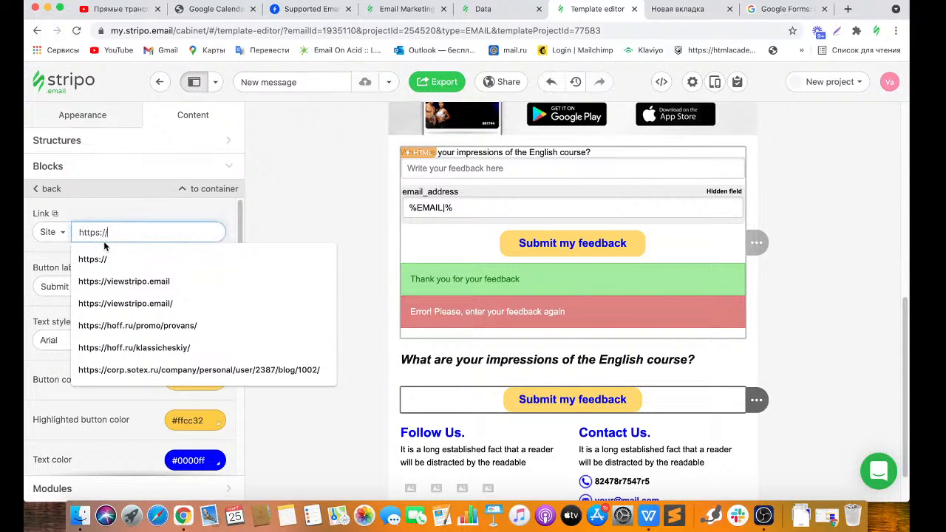
{"action": "left_click", "coordinate": [110, 280]}
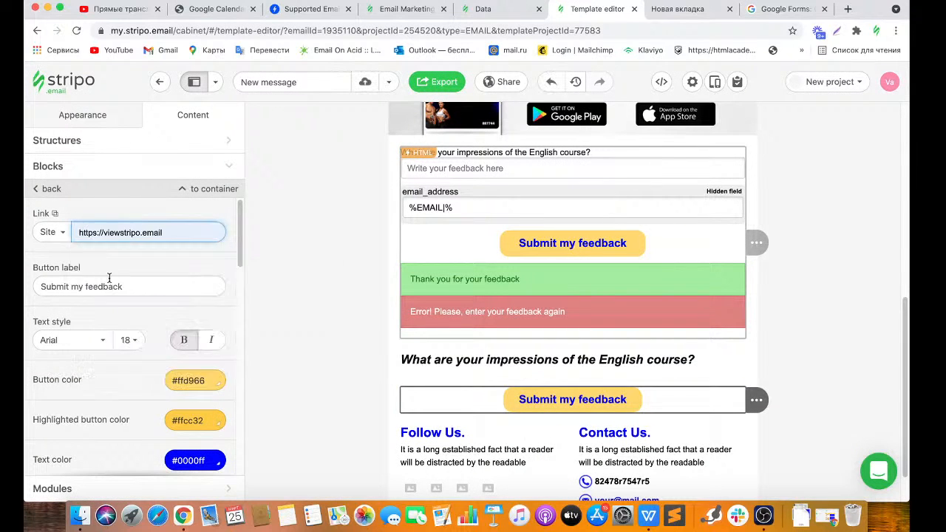
{"action": "left_click", "coordinate": [395, 362]}
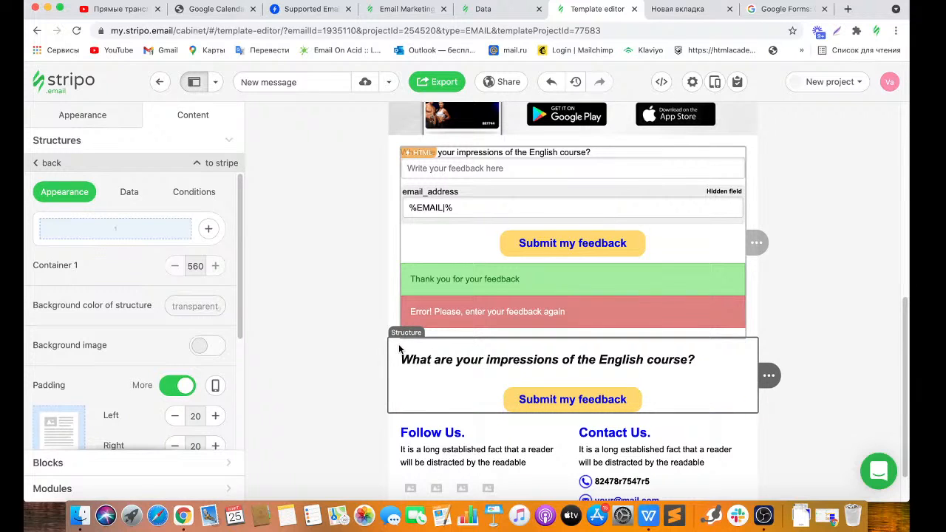
Change the question-and-button stripe's 'Include in' setting from Both to HTML.
{"action": "left_click_drag", "start_coordinate": [241, 294], "coordinate": [238, 417]}
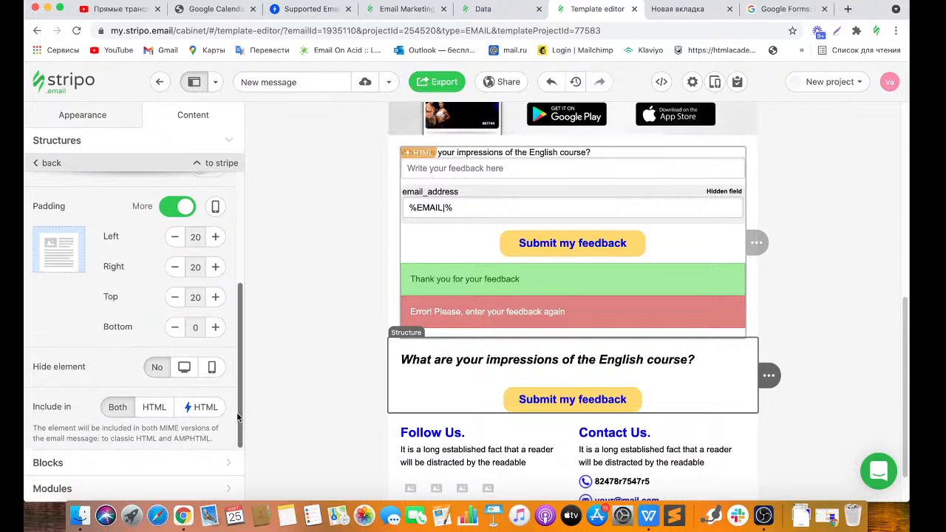
{"action": "left_click", "coordinate": [152, 411]}
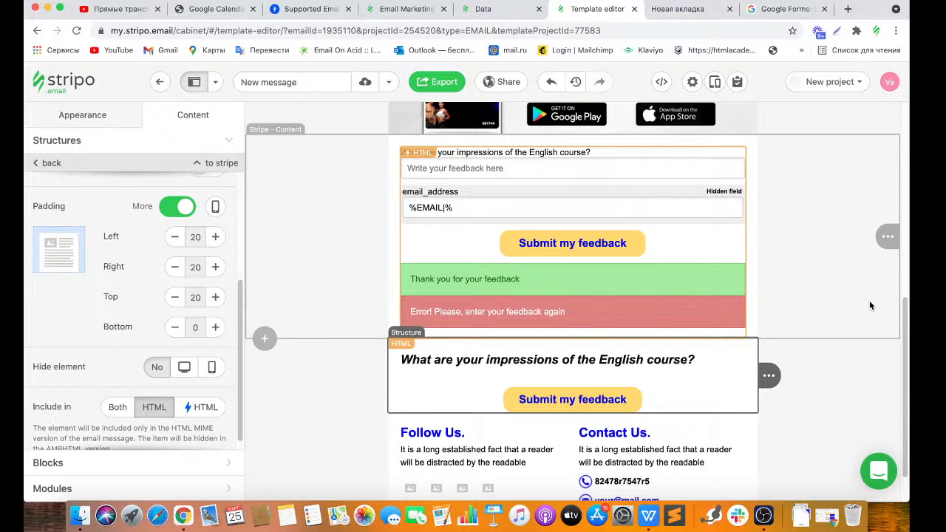
{"action": "left_click", "coordinate": [169, 489]}
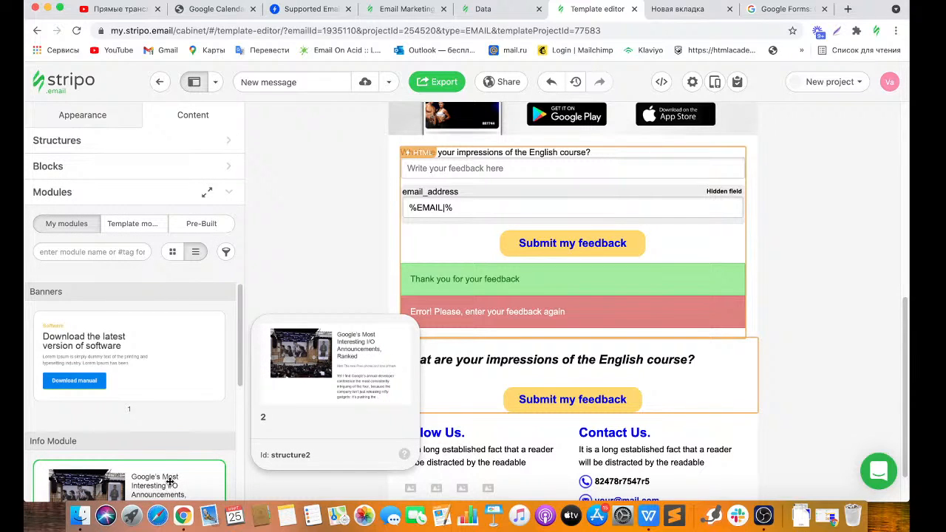
Filter the Pre-Built modules library to only the NPS AMP Modules category.
{"action": "left_click", "coordinate": [210, 227]}
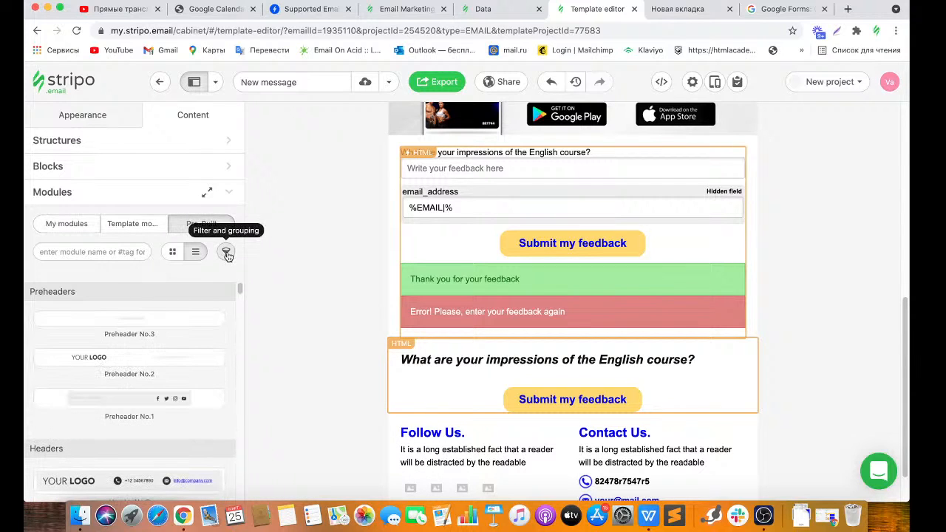
{"action": "left_click", "coordinate": [227, 252]}
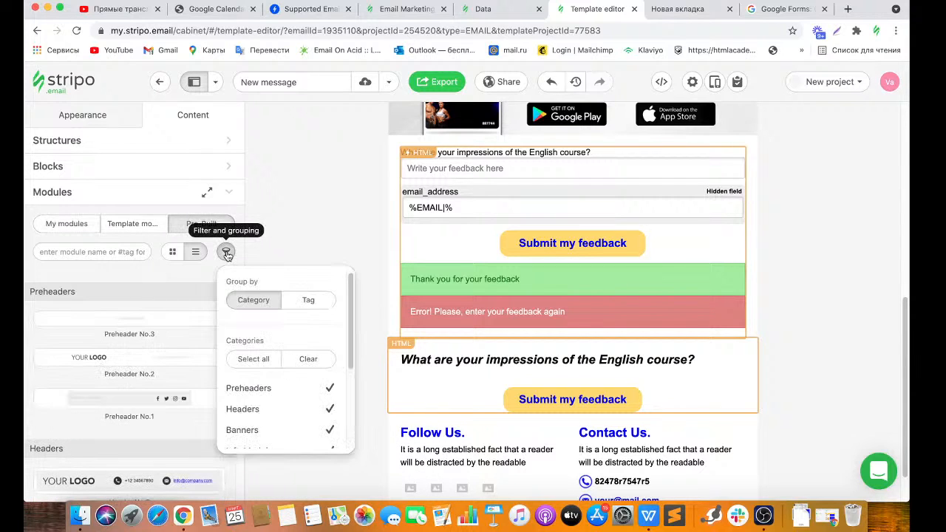
{"action": "left_click", "coordinate": [303, 361]}
{"action": "left_click_drag", "start_coordinate": [348, 325], "coordinate": [354, 402]}
{"action": "mouse_move", "coordinate": [334, 383]}
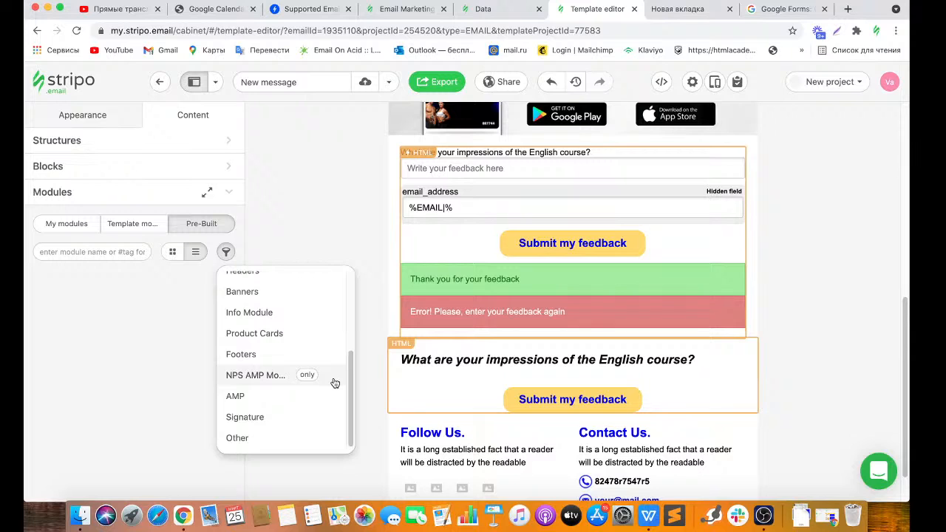
{"action": "left_click", "coordinate": [331, 380]}
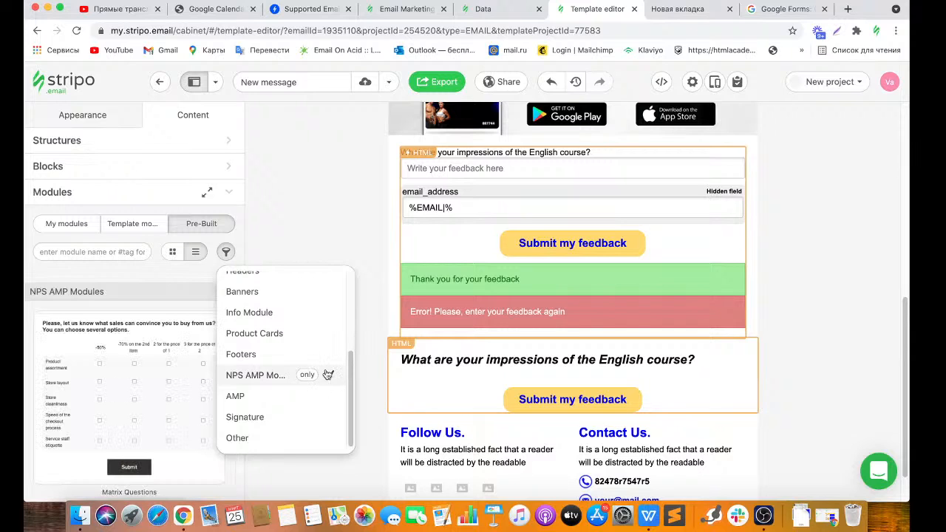
{"action": "left_click", "coordinate": [179, 264]}
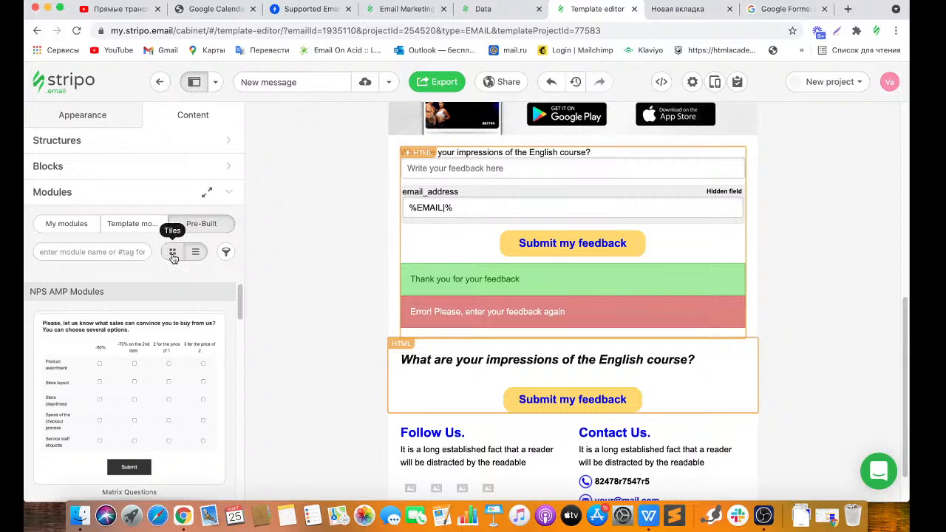
Show the modules as tiles, load more, and drag One-question Survey above the feedback form.
{"action": "left_click", "coordinate": [172, 252]}
{"action": "mouse_move", "coordinate": [238, 294]}
{"action": "left_mouse_down"}
{"action": "mouse_move", "coordinate": [238, 429]}
{"action": "mouse_move", "coordinate": [237, 313]}
{"action": "mouse_move", "coordinate": [237, 397]}
{"action": "mouse_move", "coordinate": [220, 303]}
{"action": "mouse_move", "coordinate": [451, 147]}
{"action": "left_mouse_up"}
{"action": "left_click", "coordinate": [150, 490]}
{"action": "mouse_move", "coordinate": [201, 327]}
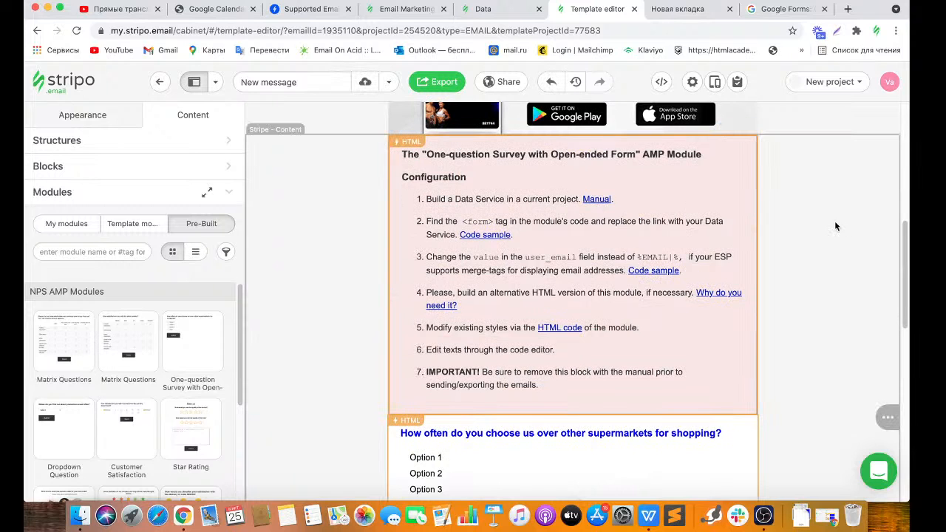
{"action": "left_click_drag", "start_coordinate": [906, 246], "coordinate": [906, 303]}
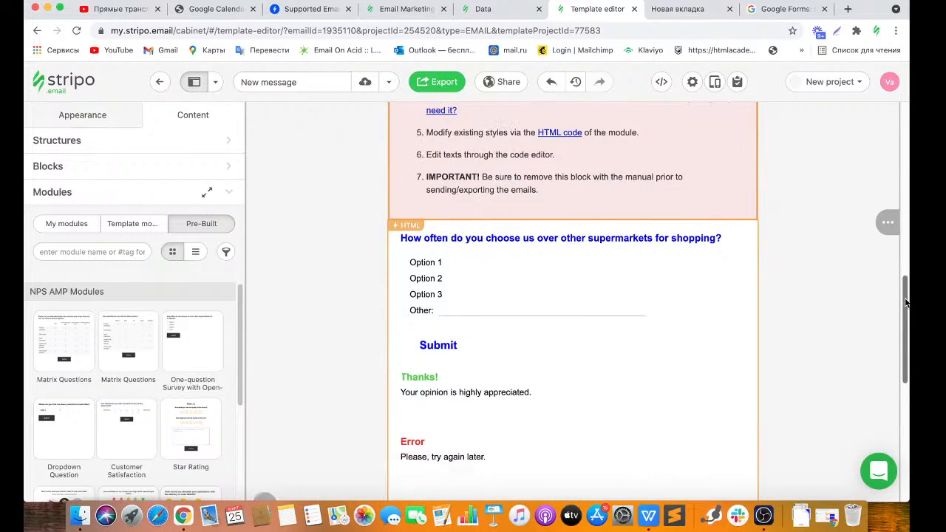
{"action": "left_click", "coordinate": [714, 83]}
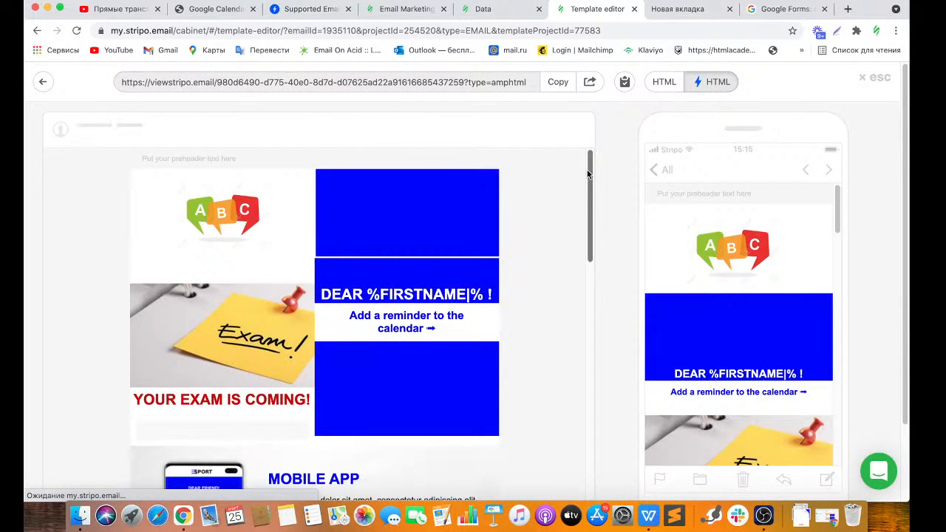
{"action": "left_click_drag", "start_coordinate": [589, 174], "coordinate": [583, 378]}
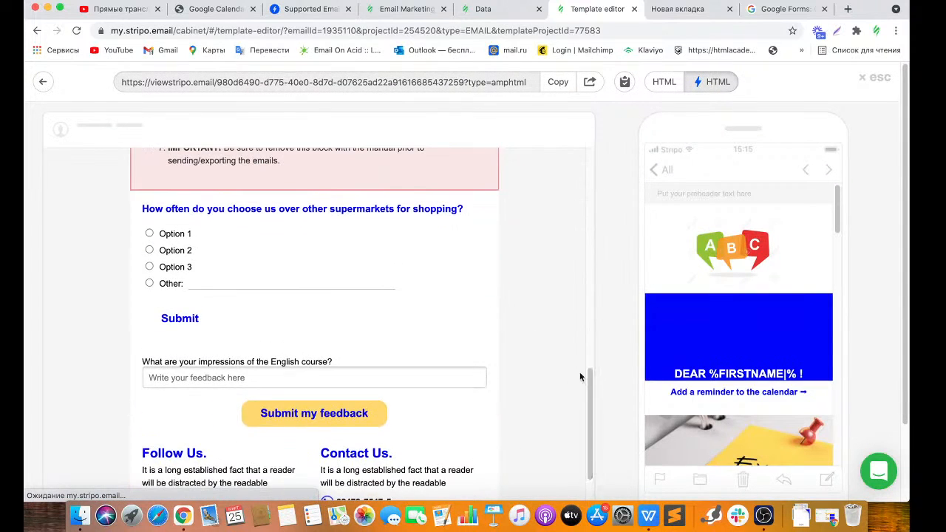
{"action": "left_click", "coordinate": [150, 234]}
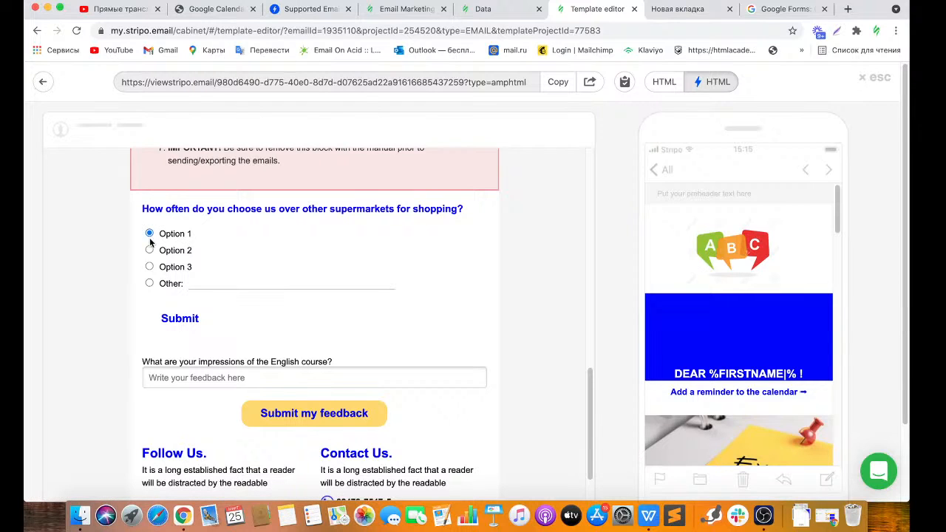
{"action": "left_click", "coordinate": [149, 250]}
{"action": "left_click", "coordinate": [149, 267]}
{"action": "left_click", "coordinate": [193, 283]}
{"action": "type", "text": "tiuhhhjb"}
{"action": "left_click", "coordinate": [187, 318]}
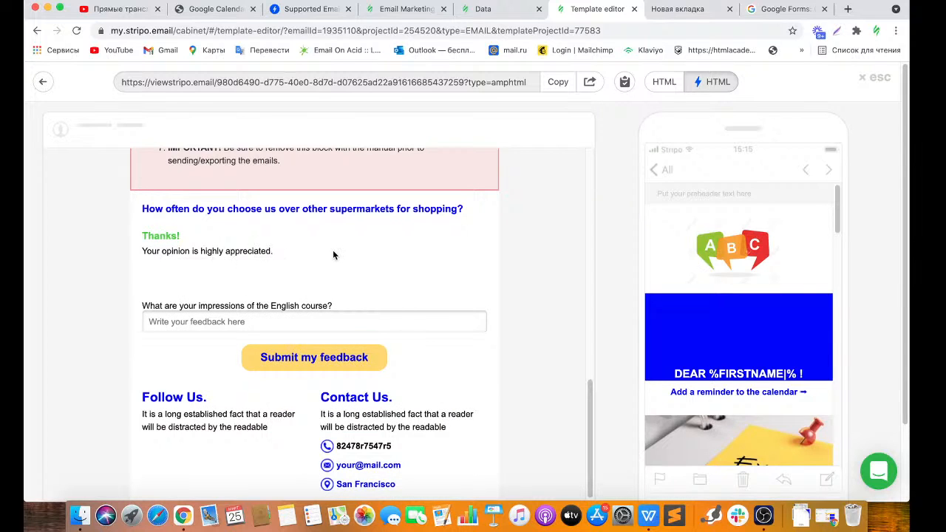
{"action": "left_click", "coordinate": [874, 77]}
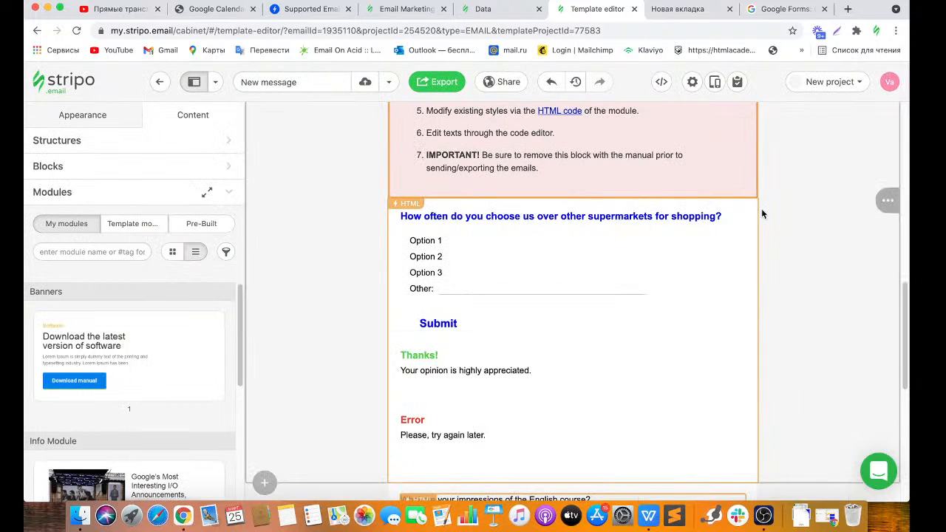
Delete the pink HTML configuration-instructions block of the AMP survey module.
{"action": "left_click_drag", "start_coordinate": [902, 304], "coordinate": [902, 290]}
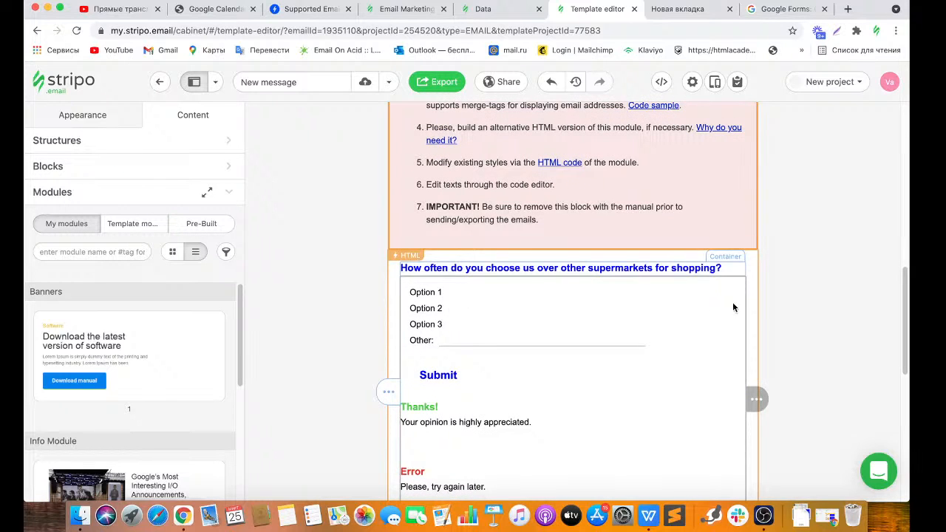
{"action": "left_click_drag", "start_coordinate": [902, 308], "coordinate": [901, 257]}
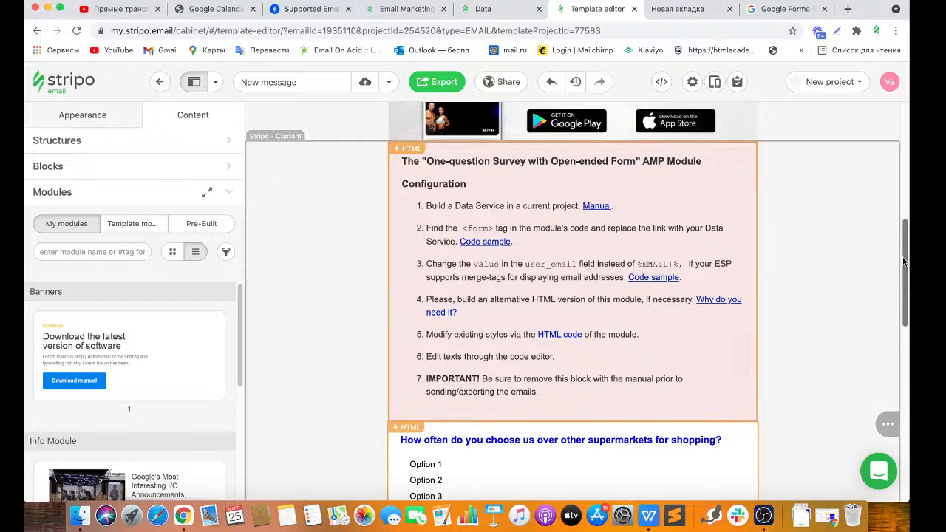
{"action": "scroll", "coordinate": [903, 258], "scroll_direction": "down", "scroll_amount": 1}
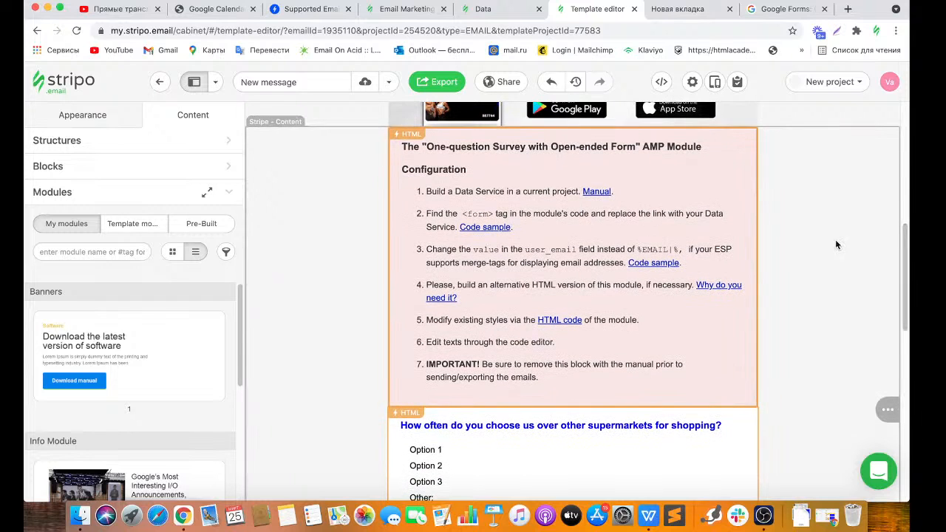
{"action": "left_click", "coordinate": [747, 269]}
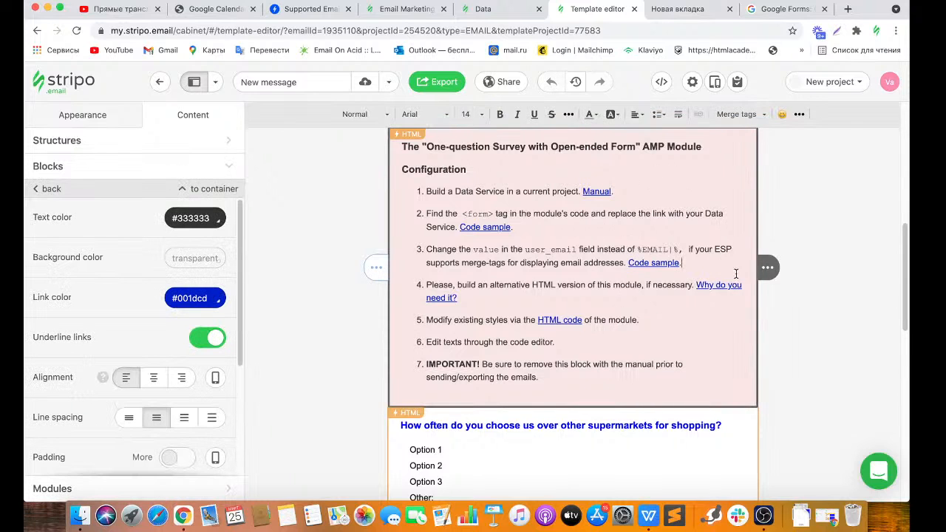
{"action": "mouse_move", "coordinate": [769, 268]}
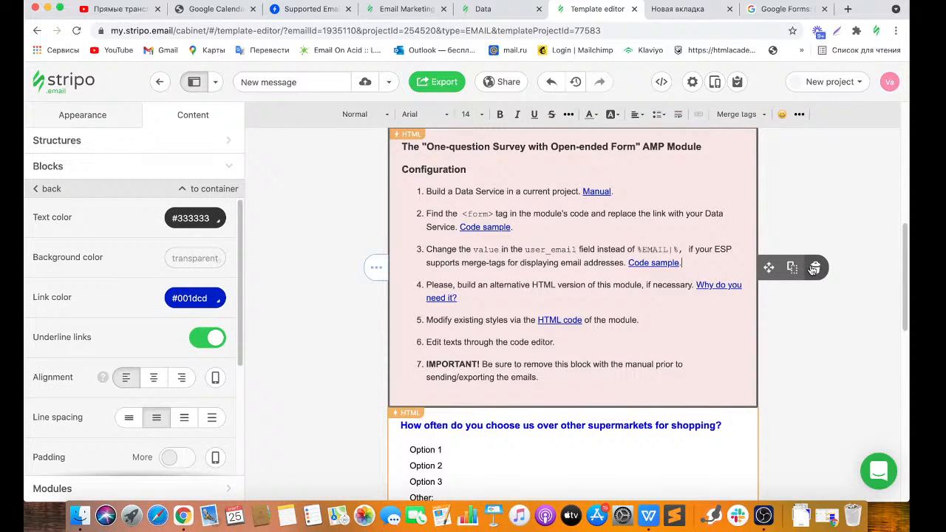
{"action": "left_click", "coordinate": [814, 267]}
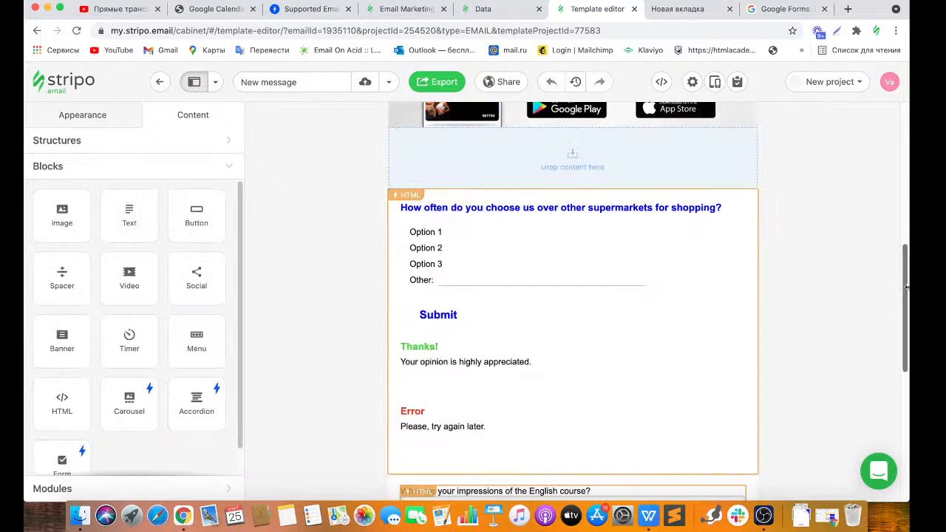
Return to the Email Messages list using the Stripo logo.
{"action": "left_click_drag", "start_coordinate": [907, 292], "coordinate": [906, 289]}
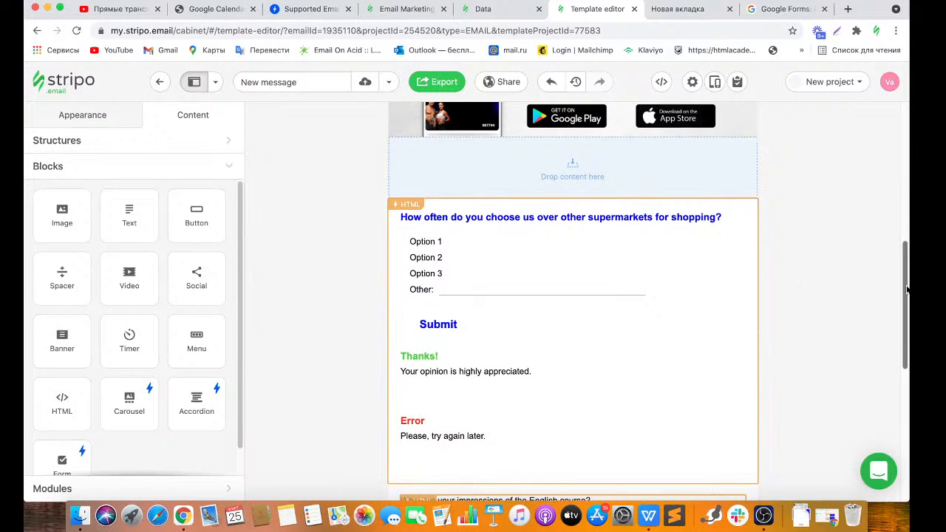
{"action": "left_click_drag", "start_coordinate": [906, 288], "coordinate": [907, 224]}
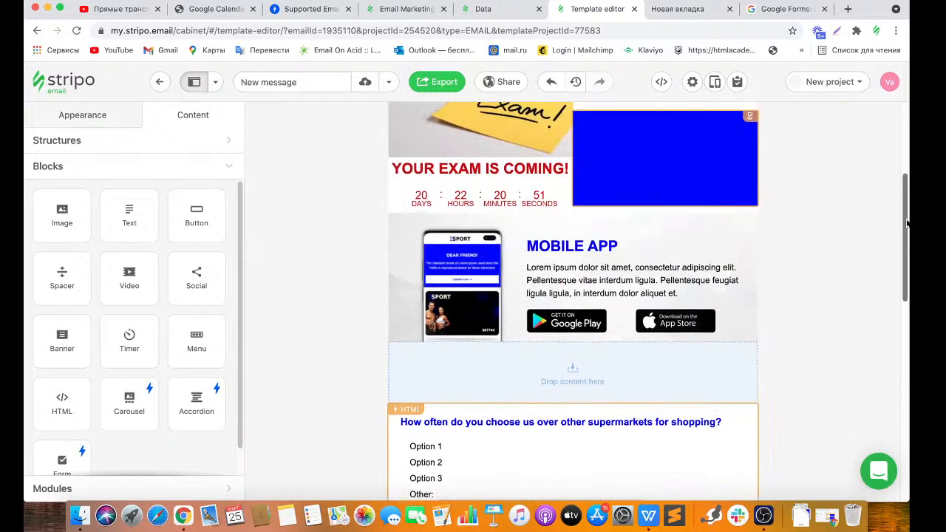
{"action": "left_click", "coordinate": [76, 81]}
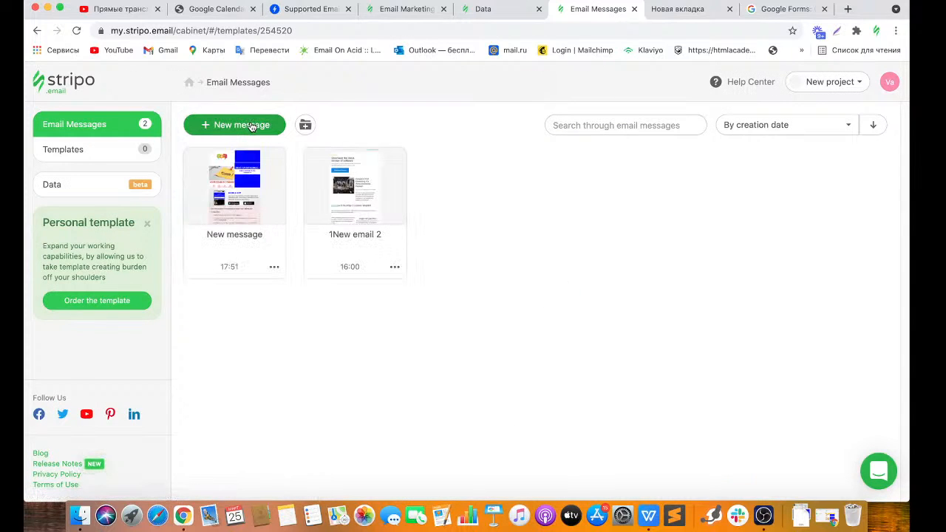
Start a new message from Prepared templates filtered to the Survey & Feedback type.
{"action": "left_click", "coordinate": [252, 126]}
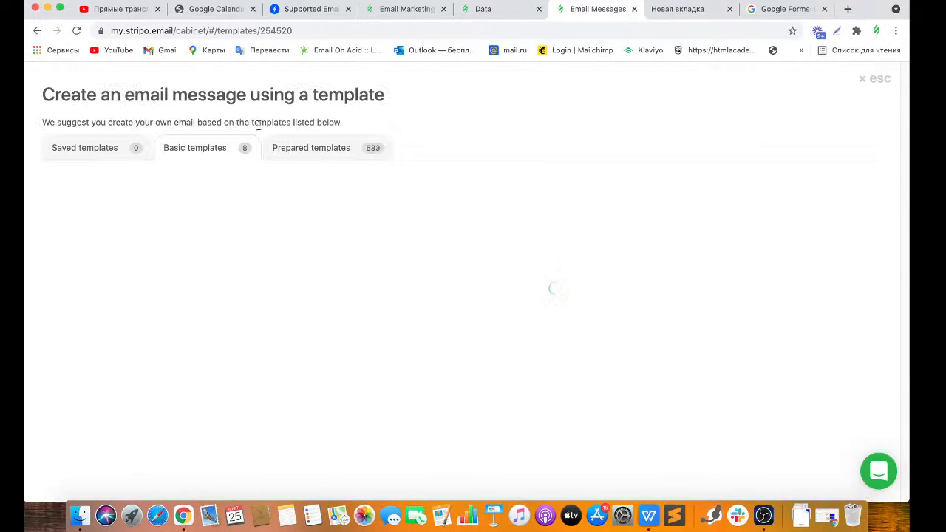
{"action": "left_click", "coordinate": [278, 148]}
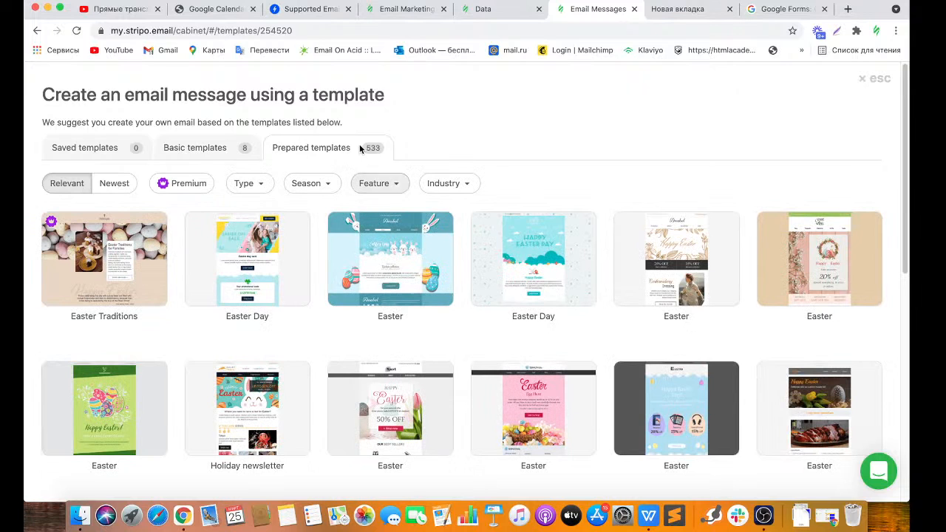
{"action": "left_click", "coordinate": [385, 186]}
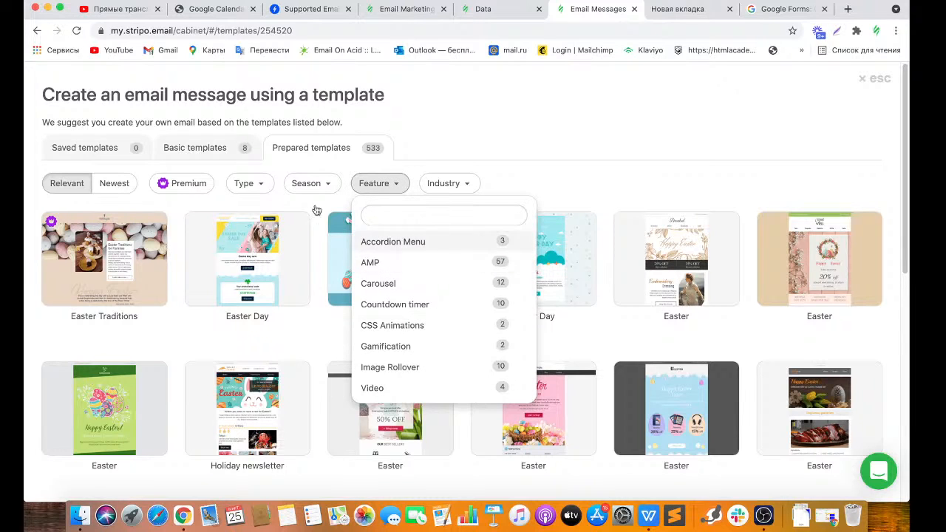
{"action": "left_click", "coordinate": [250, 187]}
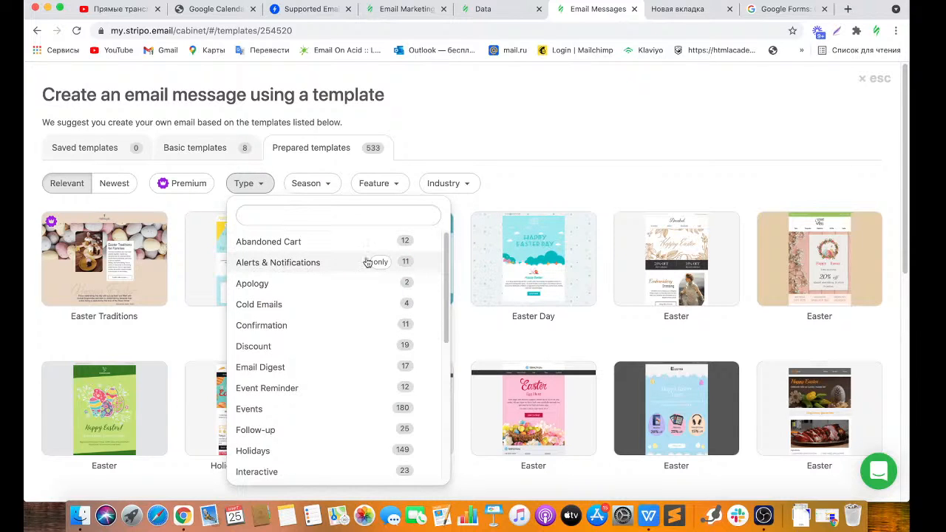
{"action": "left_click_drag", "start_coordinate": [446, 264], "coordinate": [442, 390]}
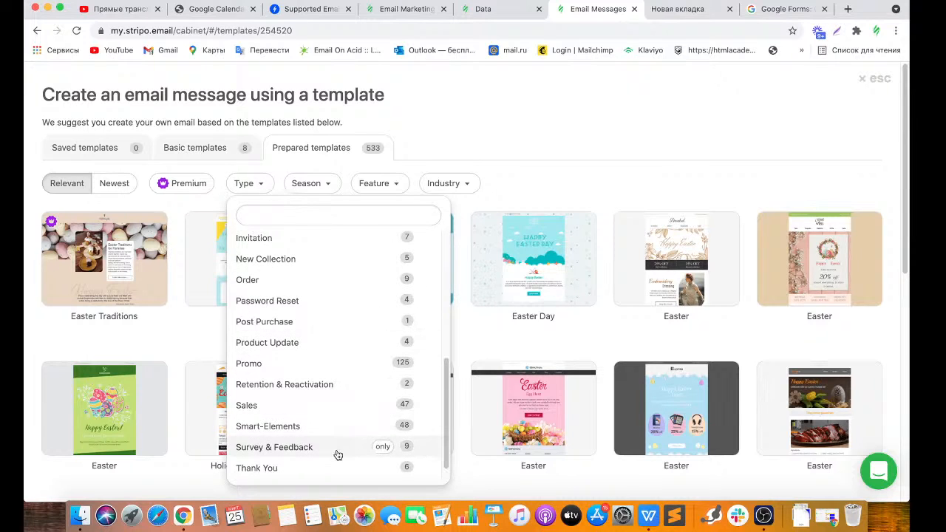
{"action": "left_click", "coordinate": [381, 447]}
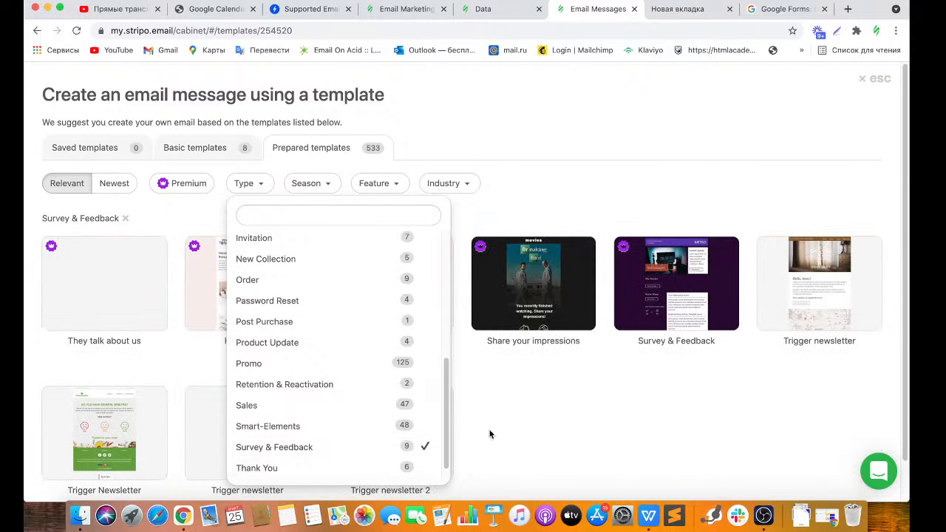
{"action": "left_click", "coordinate": [529, 407]}
Preview the 'They talk about us' template.
{"action": "scroll", "coordinate": [883, 318], "scroll_direction": "down", "scroll_amount": 1}
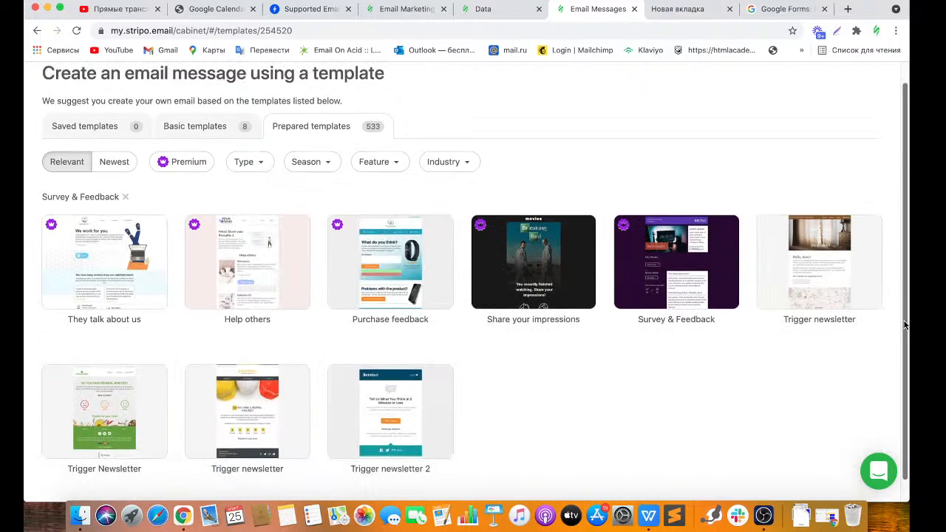
{"action": "mouse_move", "coordinate": [418, 296]}
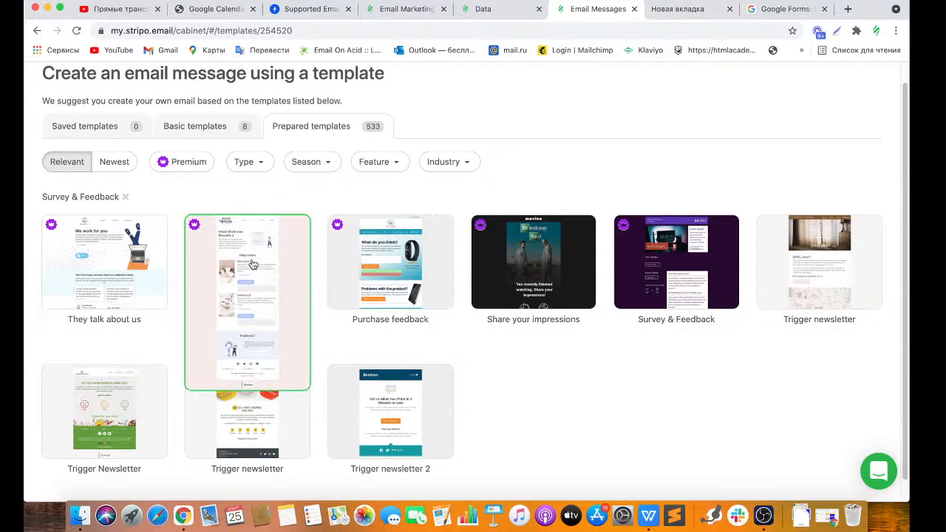
{"action": "mouse_move", "coordinate": [91, 257]}
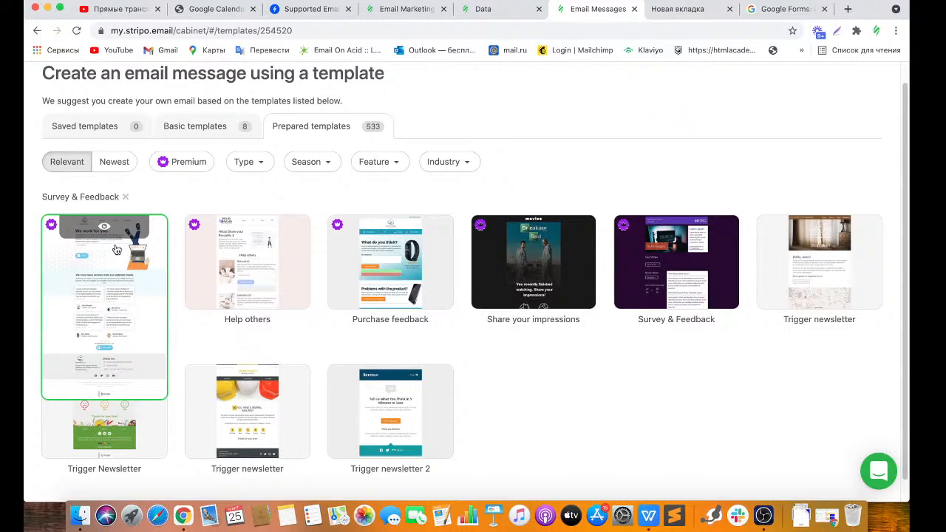
{"action": "left_click", "coordinate": [105, 229]}
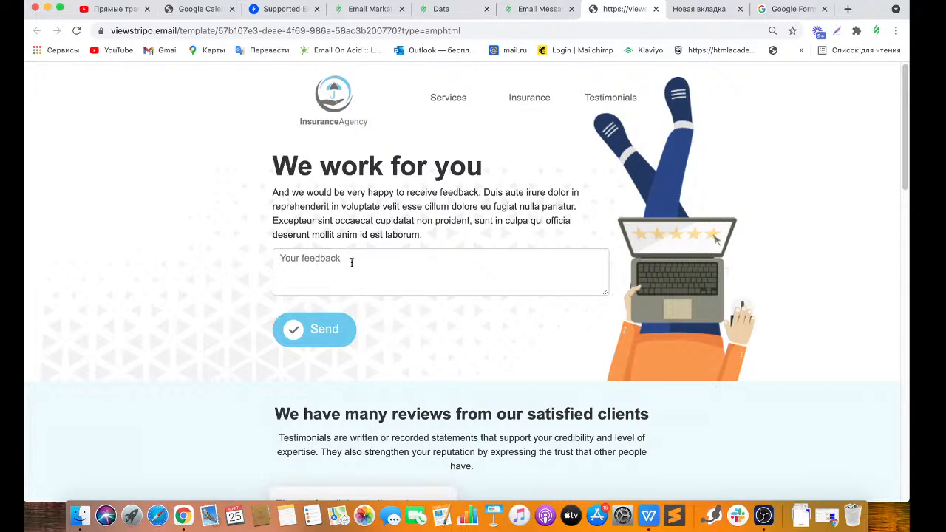
Type the test text 'jgh' into the preview's 'Your feedback' field.
{"action": "type", "text": "jgh"}
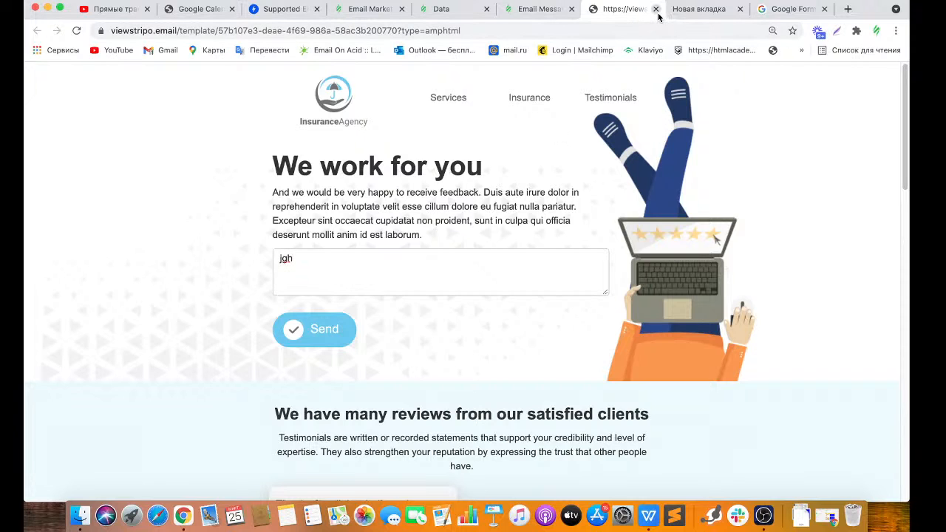
Reload the Stripo blog and tick the AMP filter to show only AMP articles.
{"action": "left_click", "coordinate": [367, 11]}
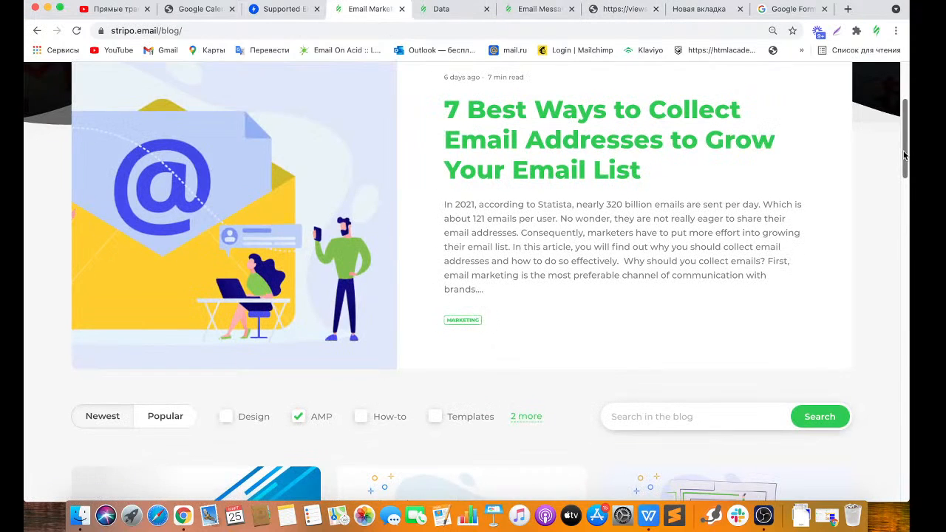
{"action": "left_click_drag", "start_coordinate": [905, 135], "coordinate": [903, 87]}
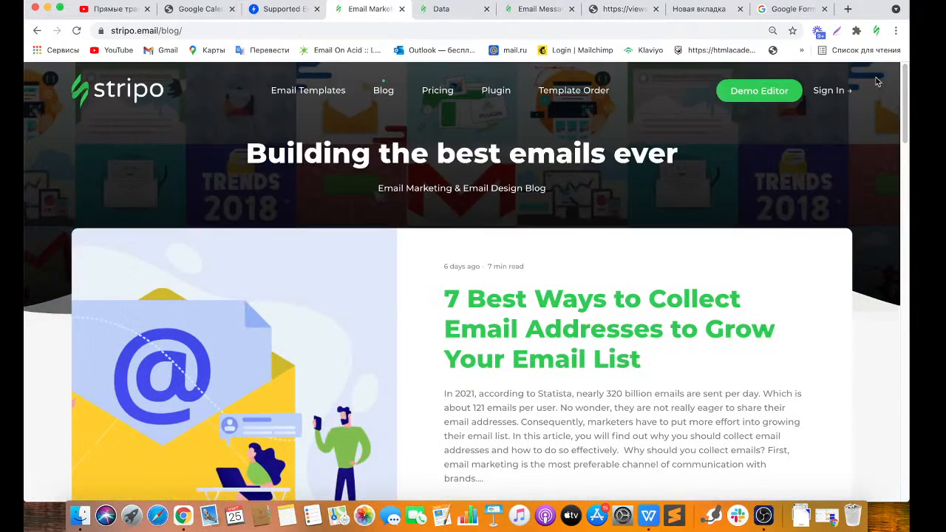
{"action": "left_click", "coordinate": [384, 91]}
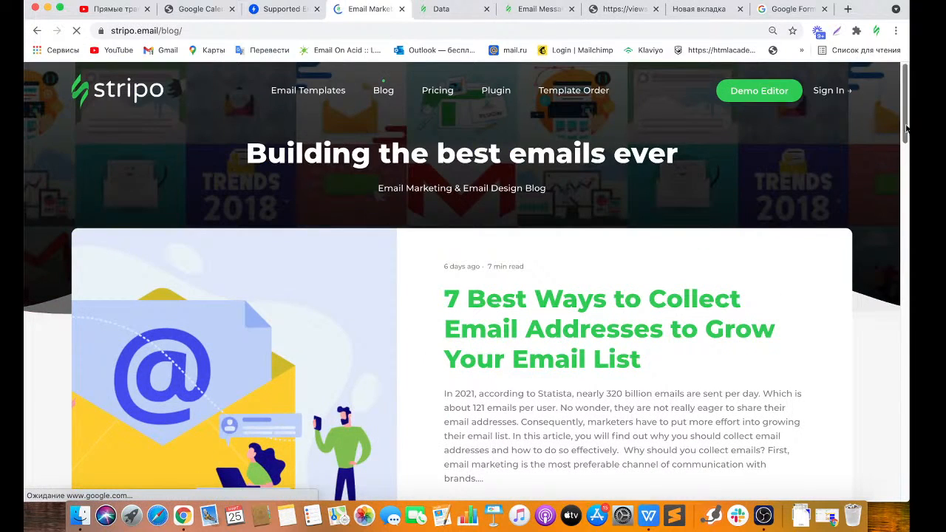
{"action": "scroll", "coordinate": [514, 123], "scroll_direction": "down", "scroll_amount": 10}
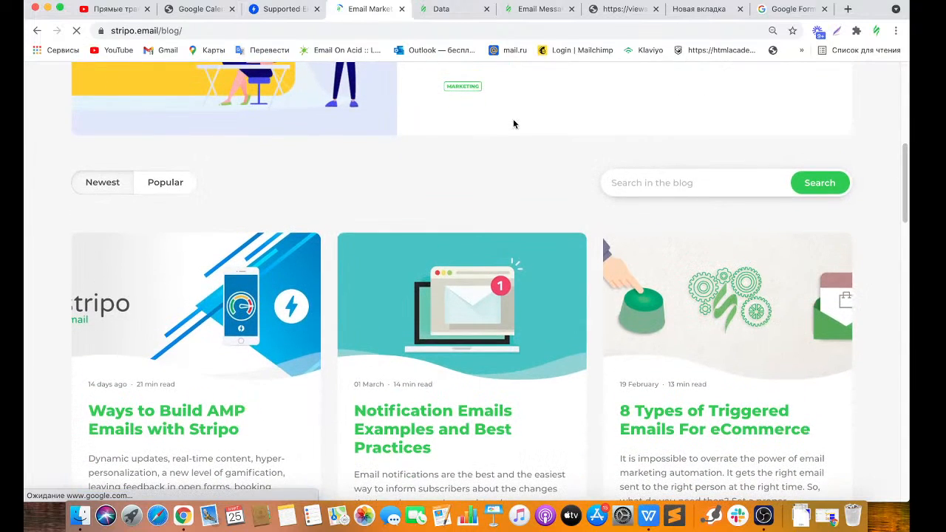
{"action": "left_click", "coordinate": [300, 183]}
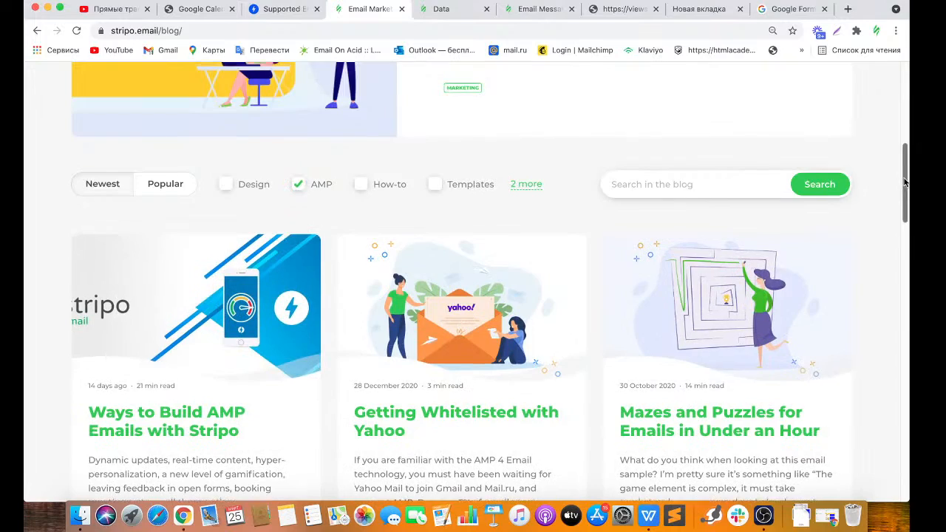
Load the next 7 AMP articles and scroll through them.
{"action": "scroll", "coordinate": [895, 215], "scroll_direction": "down", "scroll_amount": 5}
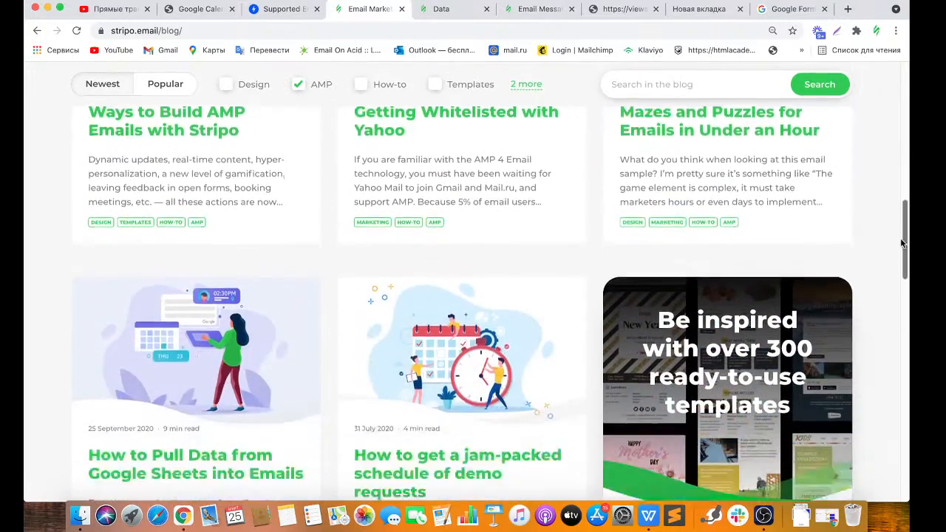
{"action": "left_click_drag", "start_coordinate": [901, 241], "coordinate": [906, 331]}
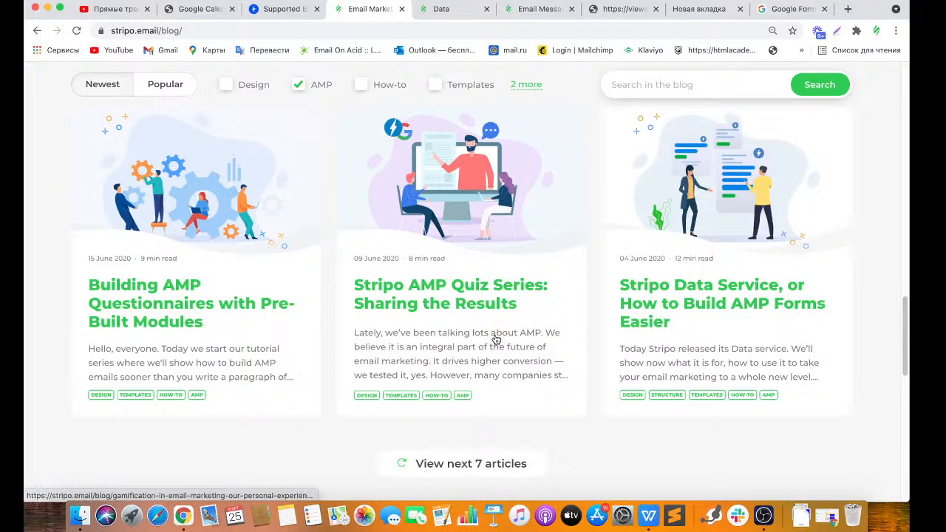
{"action": "left_click", "coordinate": [471, 471]}
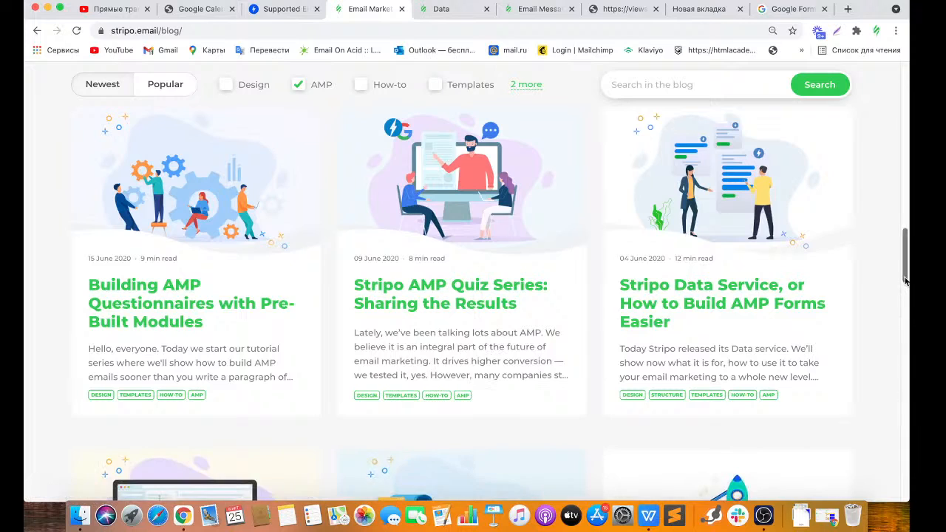
{"action": "scroll", "coordinate": [905, 303], "scroll_direction": "down", "scroll_amount": 3}
{"action": "left_click_drag", "start_coordinate": [906, 303], "coordinate": [905, 311]}
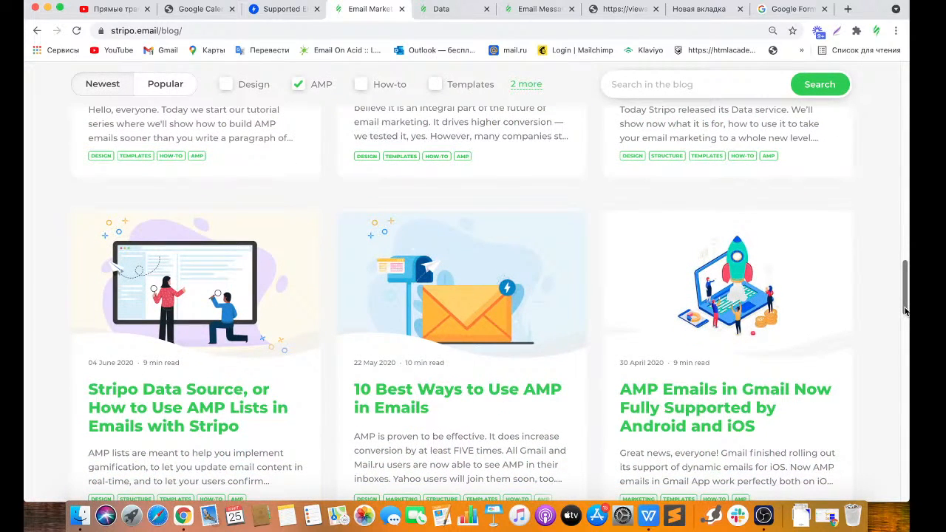
{"action": "mouse_move", "coordinate": [905, 310]}
{"action": "left_mouse_down"}
{"action": "mouse_move", "coordinate": [895, 177]}
{"action": "mouse_move", "coordinate": [897, 306]}
{"action": "left_mouse_up"}
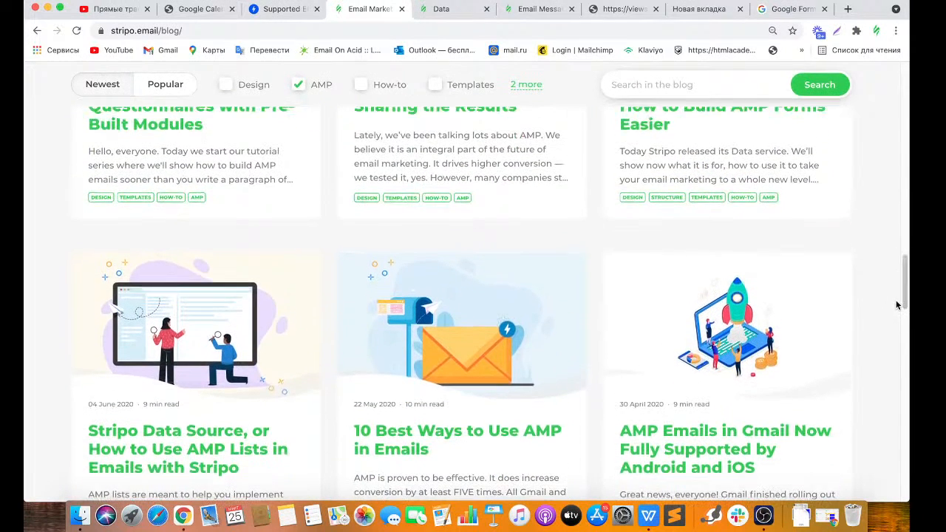
{"action": "left_click", "coordinate": [690, 11]}
Return to the Survey & Feedback template gallery tab, opening and closing the Intercom chat.
{"action": "left_click", "coordinate": [552, 11]}
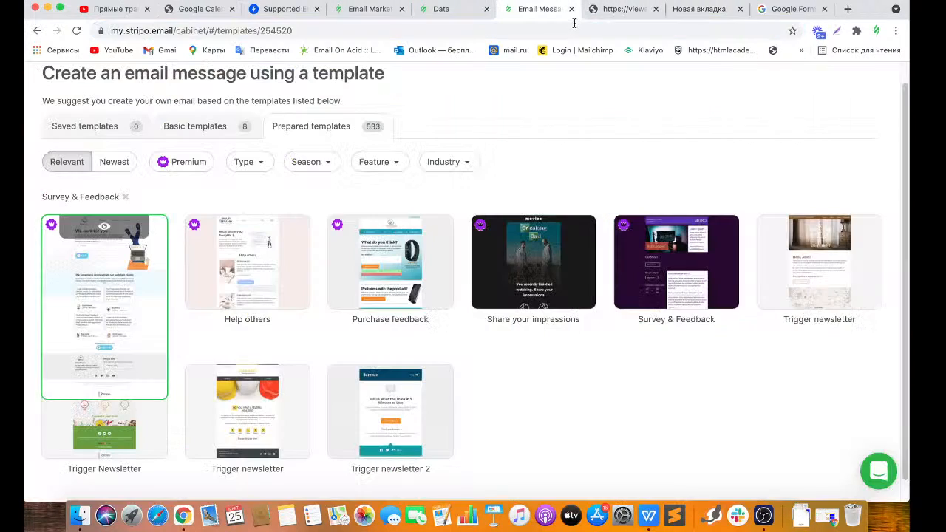
{"action": "left_click", "coordinate": [879, 470]}
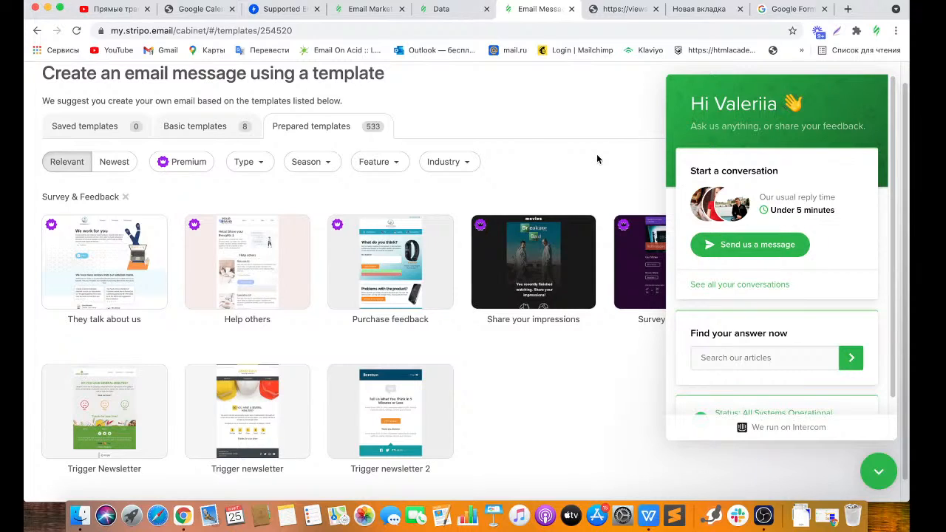
{"action": "left_click", "coordinate": [875, 481]}
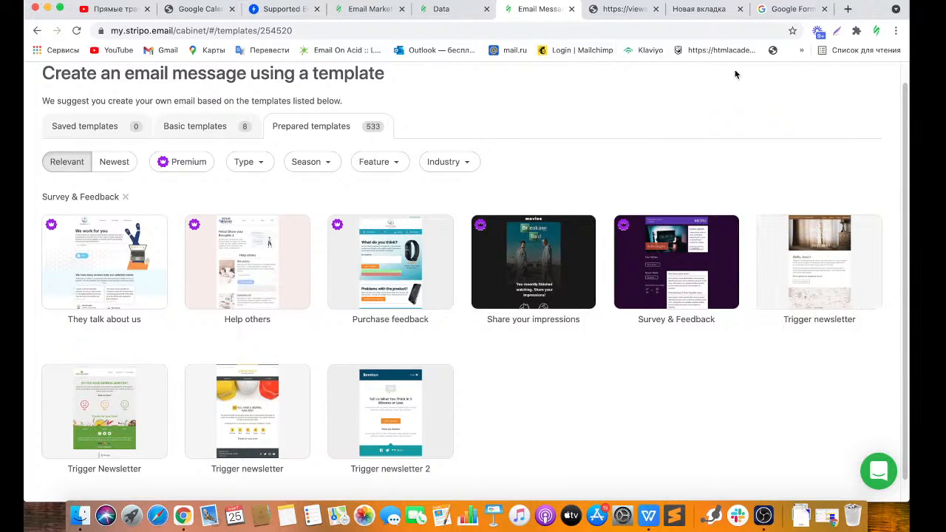
{"action": "scroll", "coordinate": [737, 74], "scroll_direction": "up", "scroll_amount": 1}
Close the template chooser with '× esc' to reveal the two saved messages.
{"action": "left_click", "coordinate": [871, 80]}
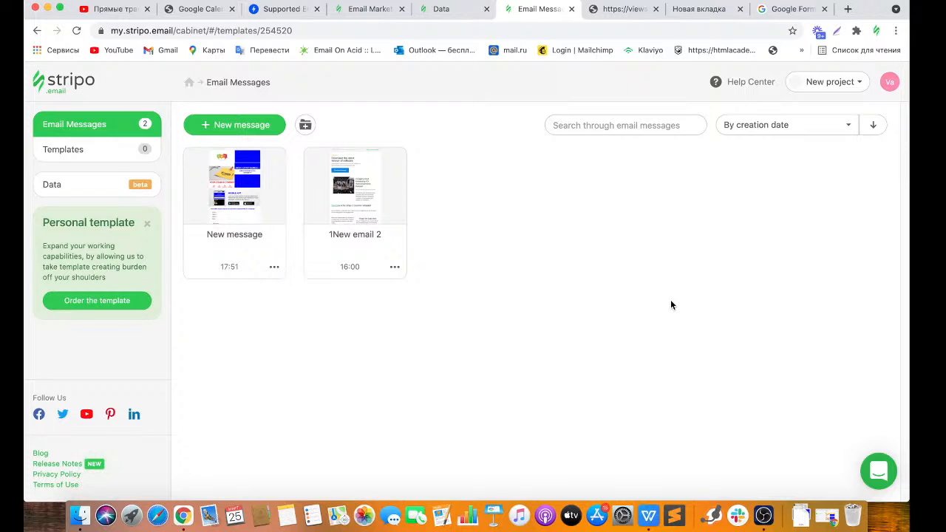
Open the exam reminder email and delete the empty 'Drop content here' stripe below Mobile App.
{"action": "left_click", "coordinate": [241, 197]}
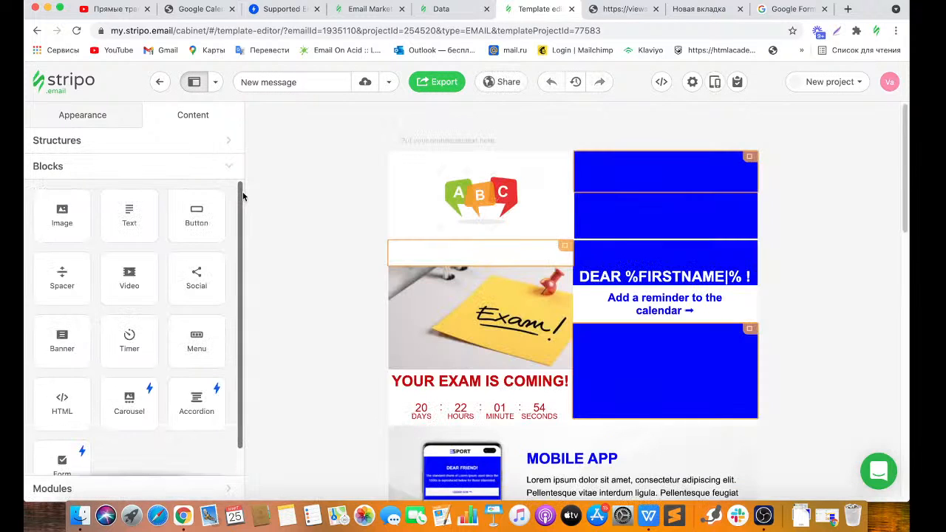
{"action": "left_click_drag", "start_coordinate": [905, 195], "coordinate": [901, 297]}
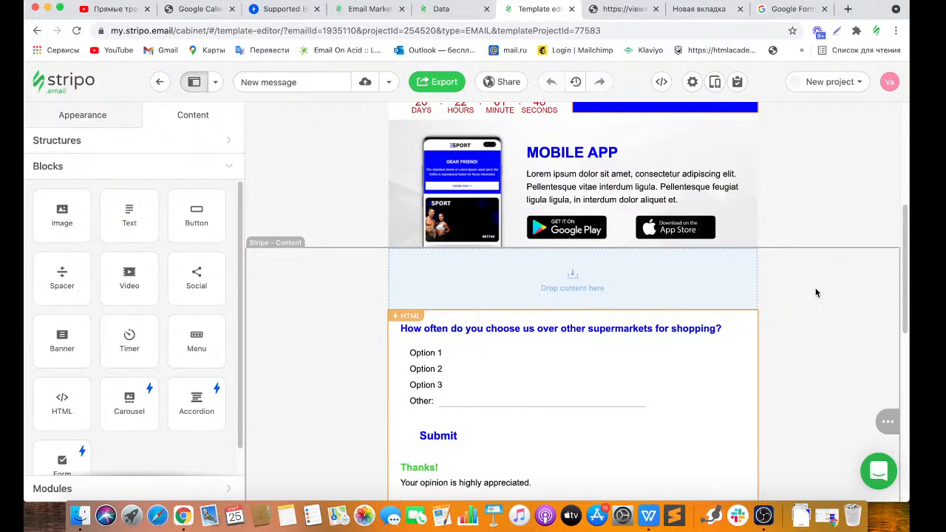
{"action": "left_click", "coordinate": [699, 282]}
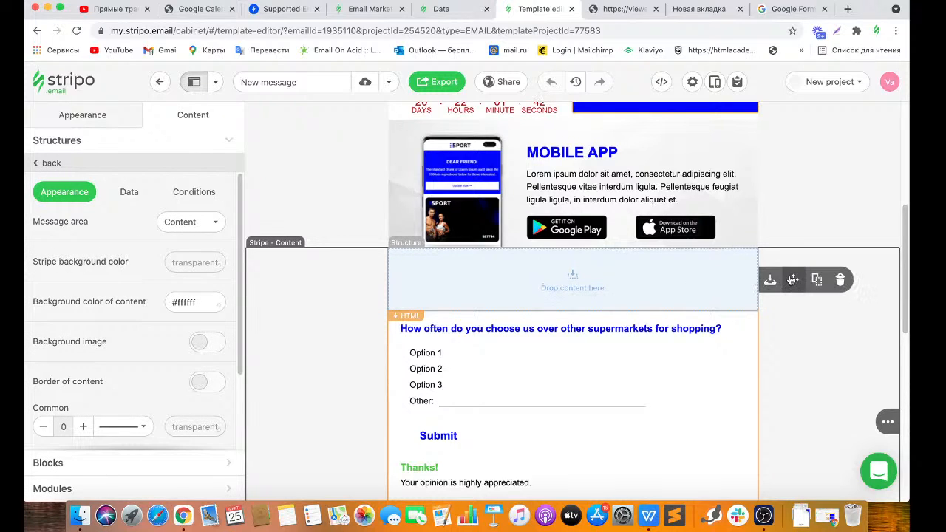
{"action": "mouse_move", "coordinate": [768, 279]}
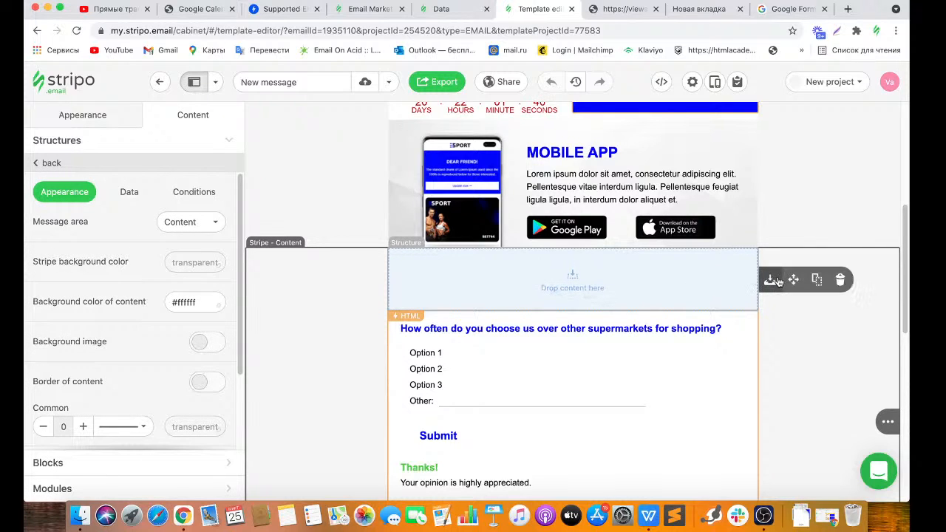
{"action": "left_click", "coordinate": [840, 280]}
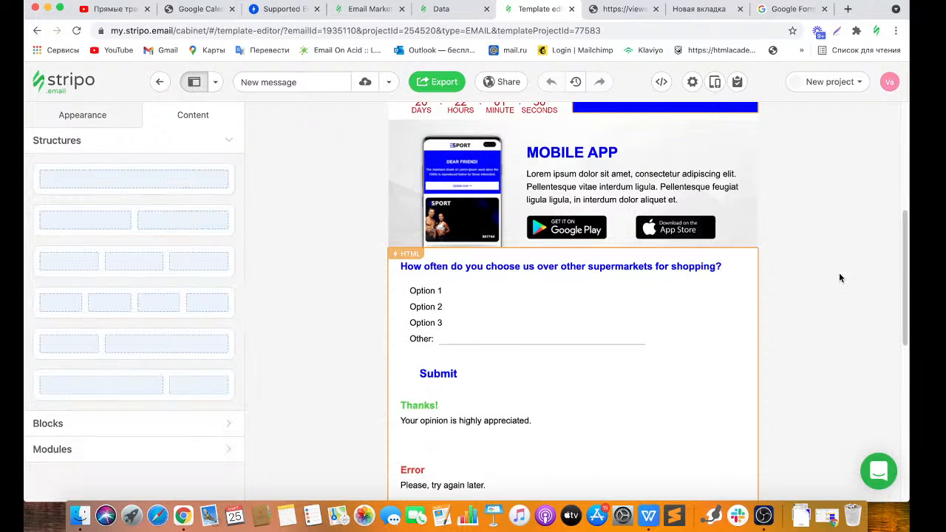
Delete the 76px spacer from the blue column above the header.
{"action": "left_click_drag", "start_coordinate": [899, 265], "coordinate": [906, 139]}
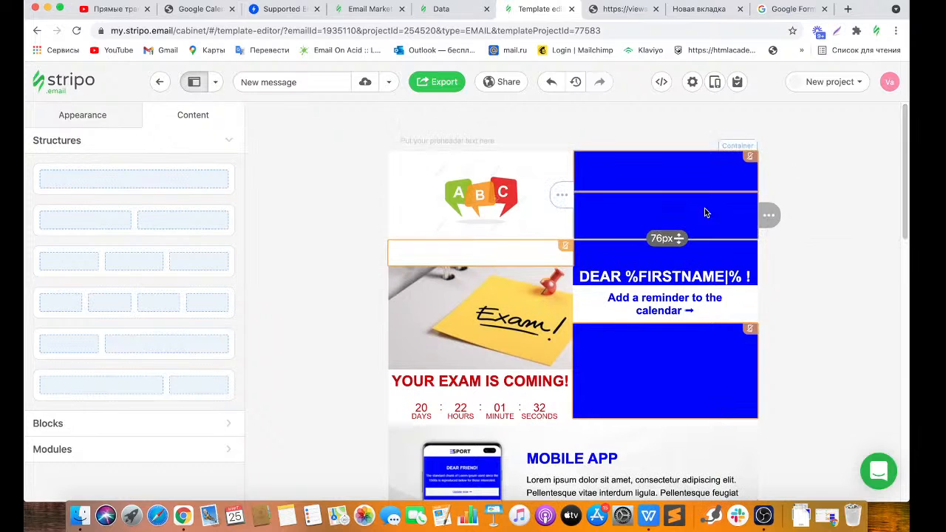
{"action": "left_click", "coordinate": [769, 215]}
{"action": "left_click", "coordinate": [810, 220]}
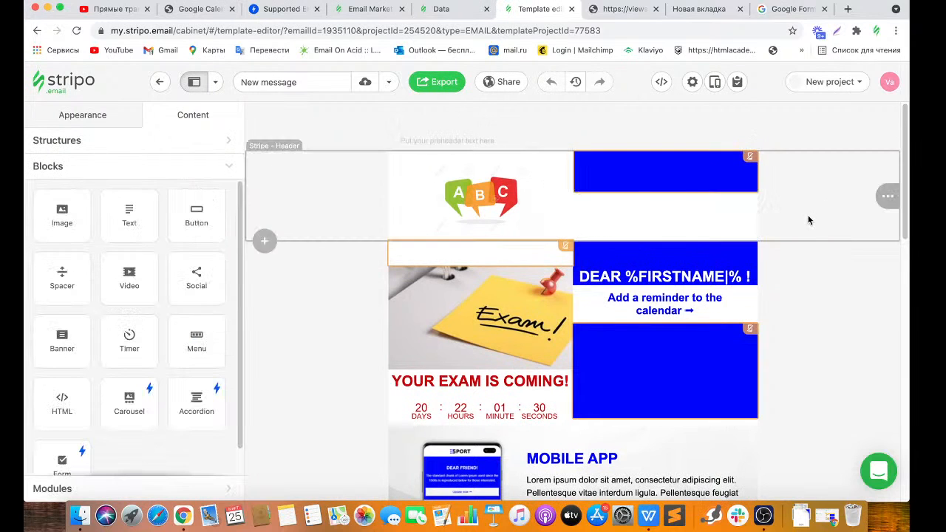
Remove the ABC logo header structure, including its empty second container.
{"action": "left_click", "coordinate": [714, 209]}
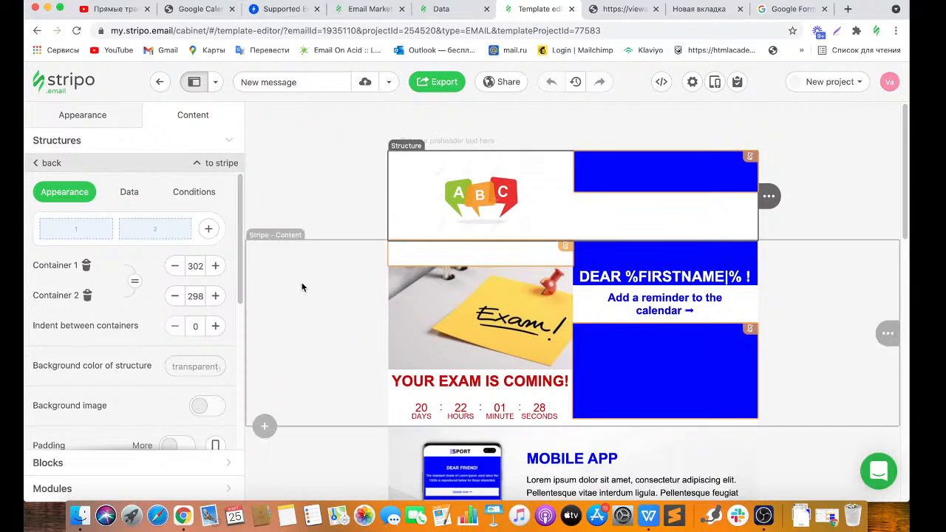
{"action": "left_click", "coordinate": [88, 295]}
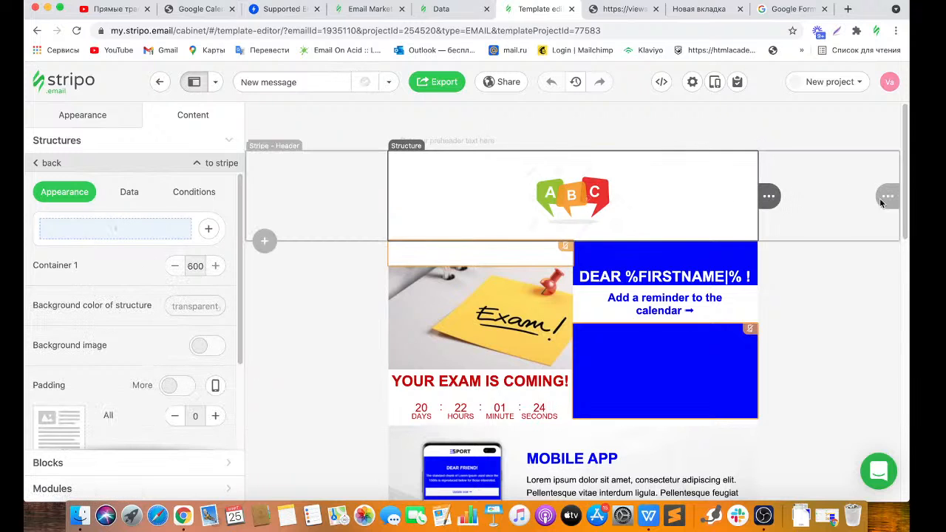
{"action": "left_click", "coordinate": [813, 196]}
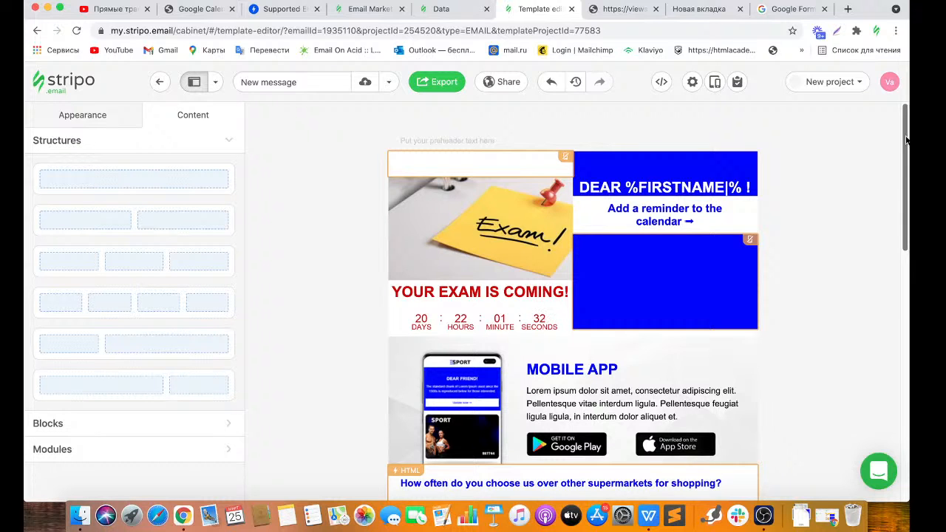
{"action": "scroll", "coordinate": [906, 140], "scroll_direction": "down", "scroll_amount": 5}
{"action": "scroll", "coordinate": [906, 111], "scroll_direction": "up", "scroll_amount": 2}
{"action": "scroll", "coordinate": [906, 106], "scroll_direction": "up", "scroll_amount": 5}
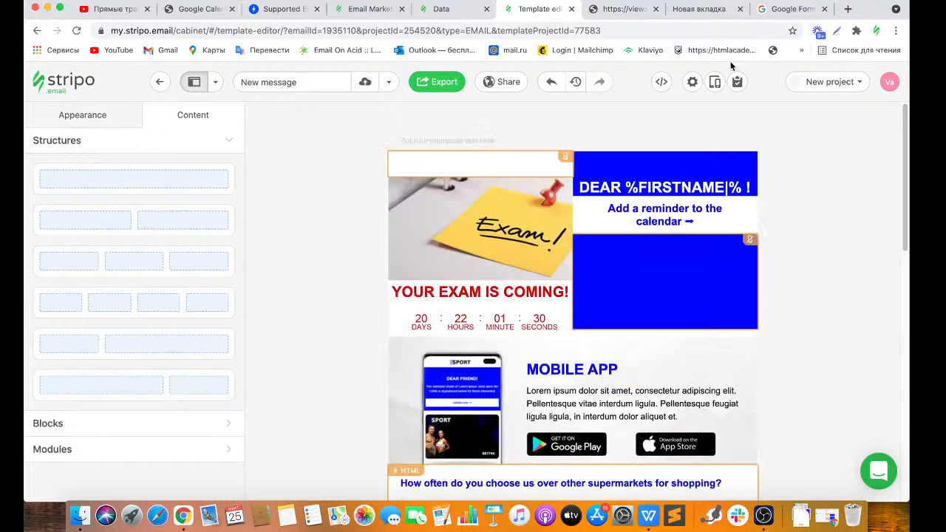
{"action": "left_click", "coordinate": [714, 81]}
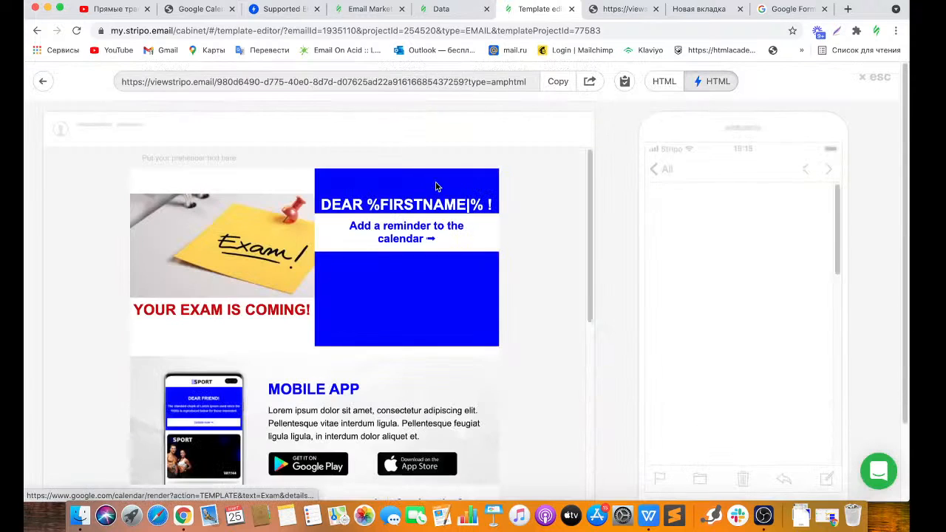
{"action": "left_click_drag", "start_coordinate": [590, 220], "coordinate": [580, 412]}
{"action": "scroll", "coordinate": [576, 384], "scroll_direction": "up", "scroll_amount": 10}
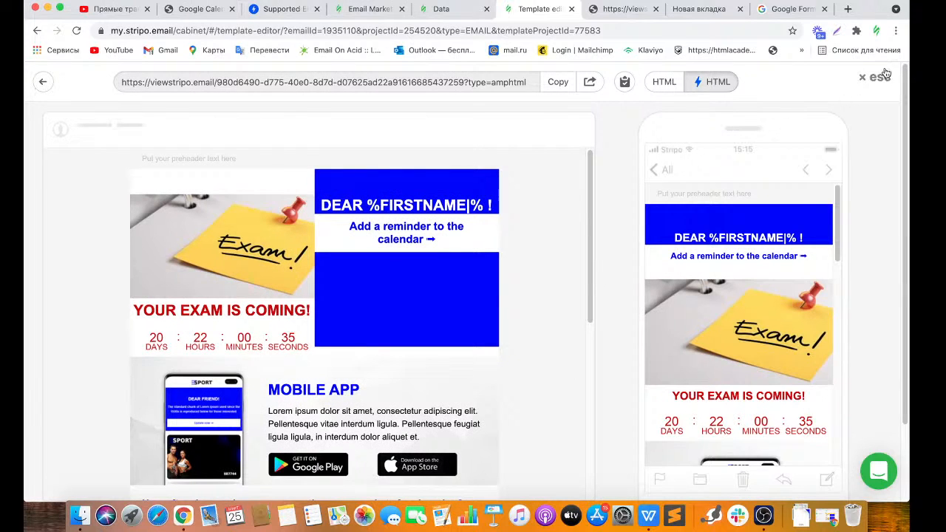
{"action": "left_click", "coordinate": [874, 472]}
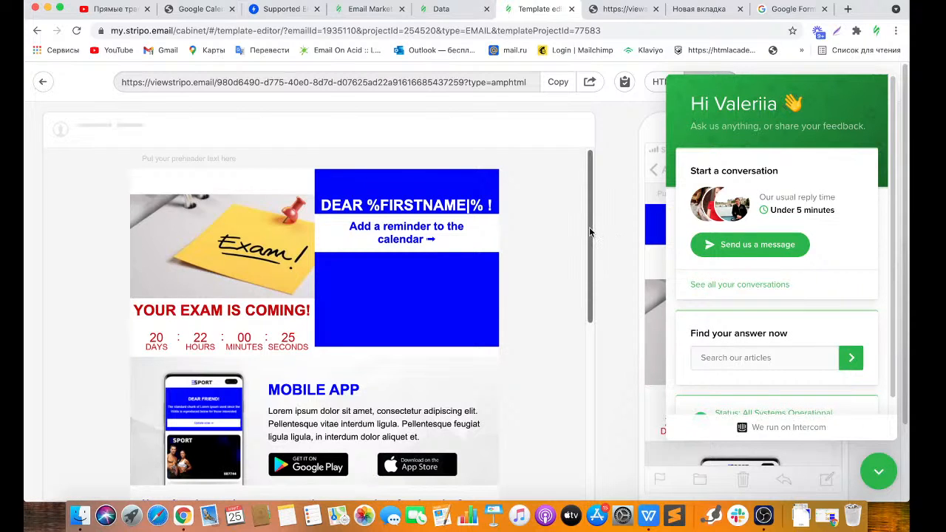
{"action": "left_click", "coordinate": [890, 469]}
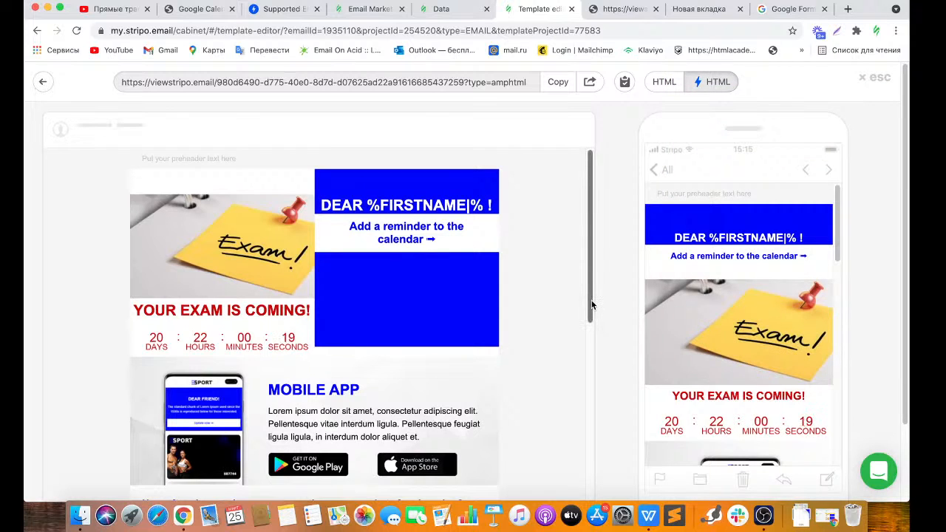
{"action": "left_click", "coordinate": [872, 78]}
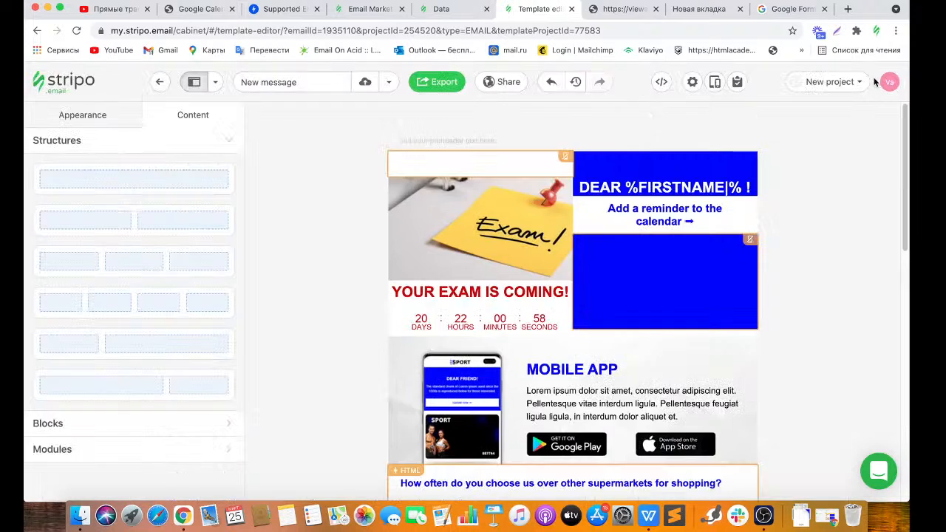